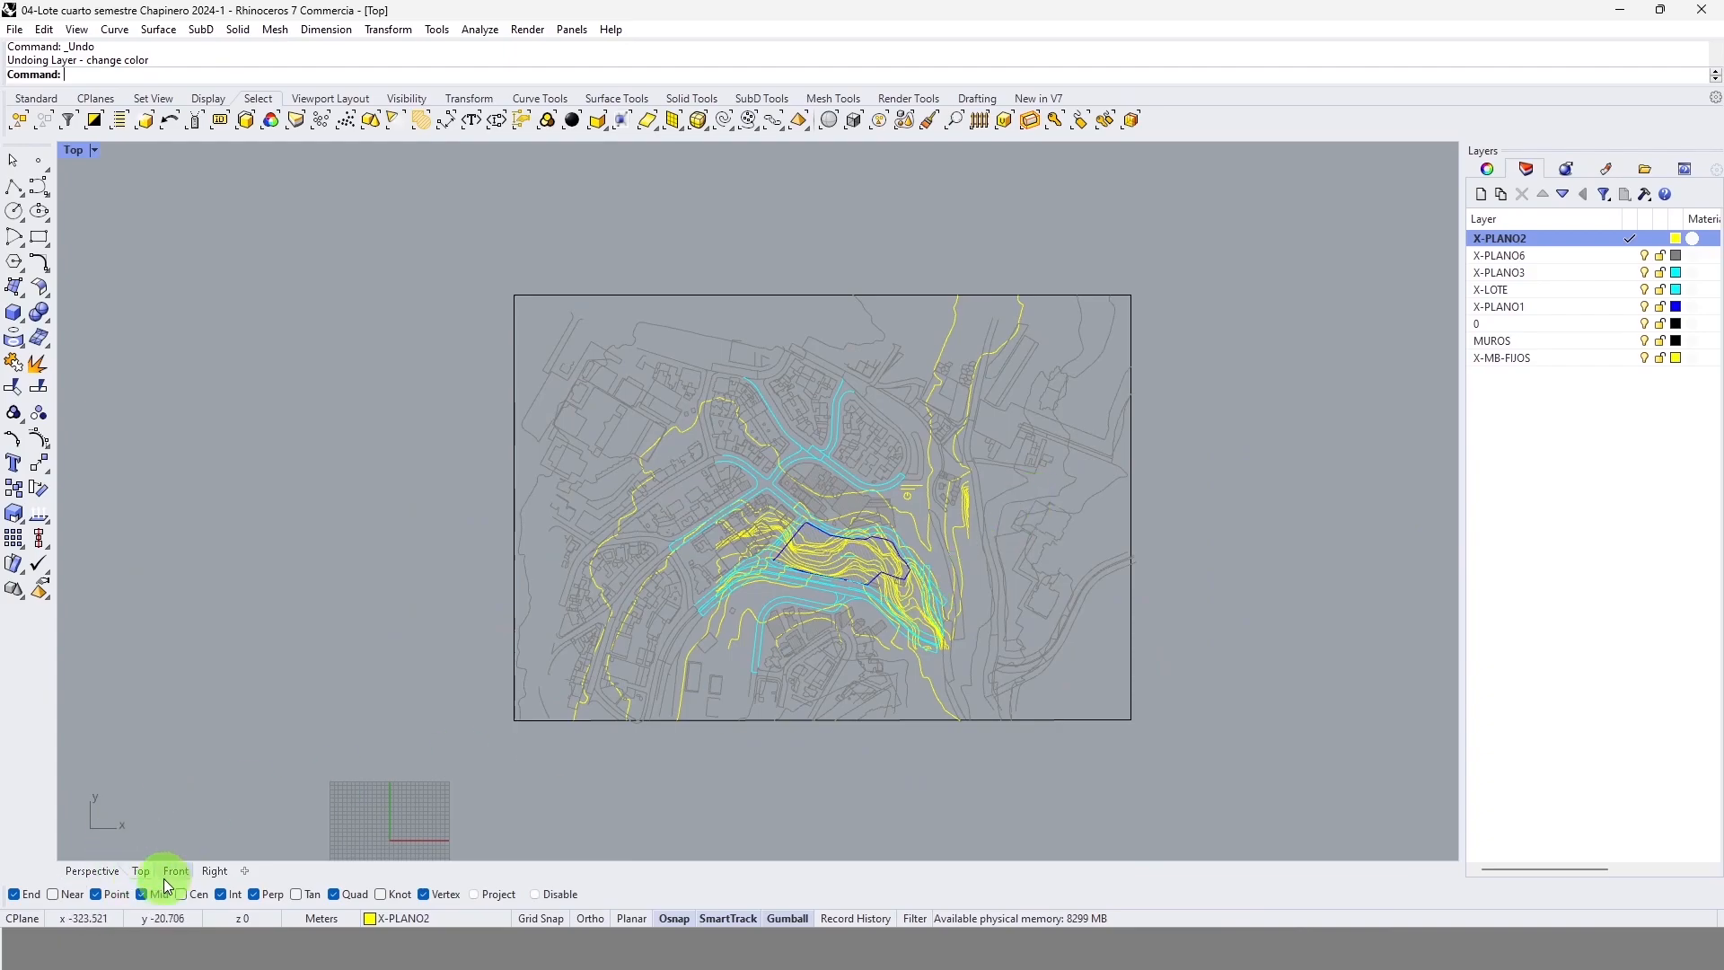
Step: Inspect the imported site plan in the Perspective, four-view and maximized Top viewports
right_drag(1045, 588, 925, 575)
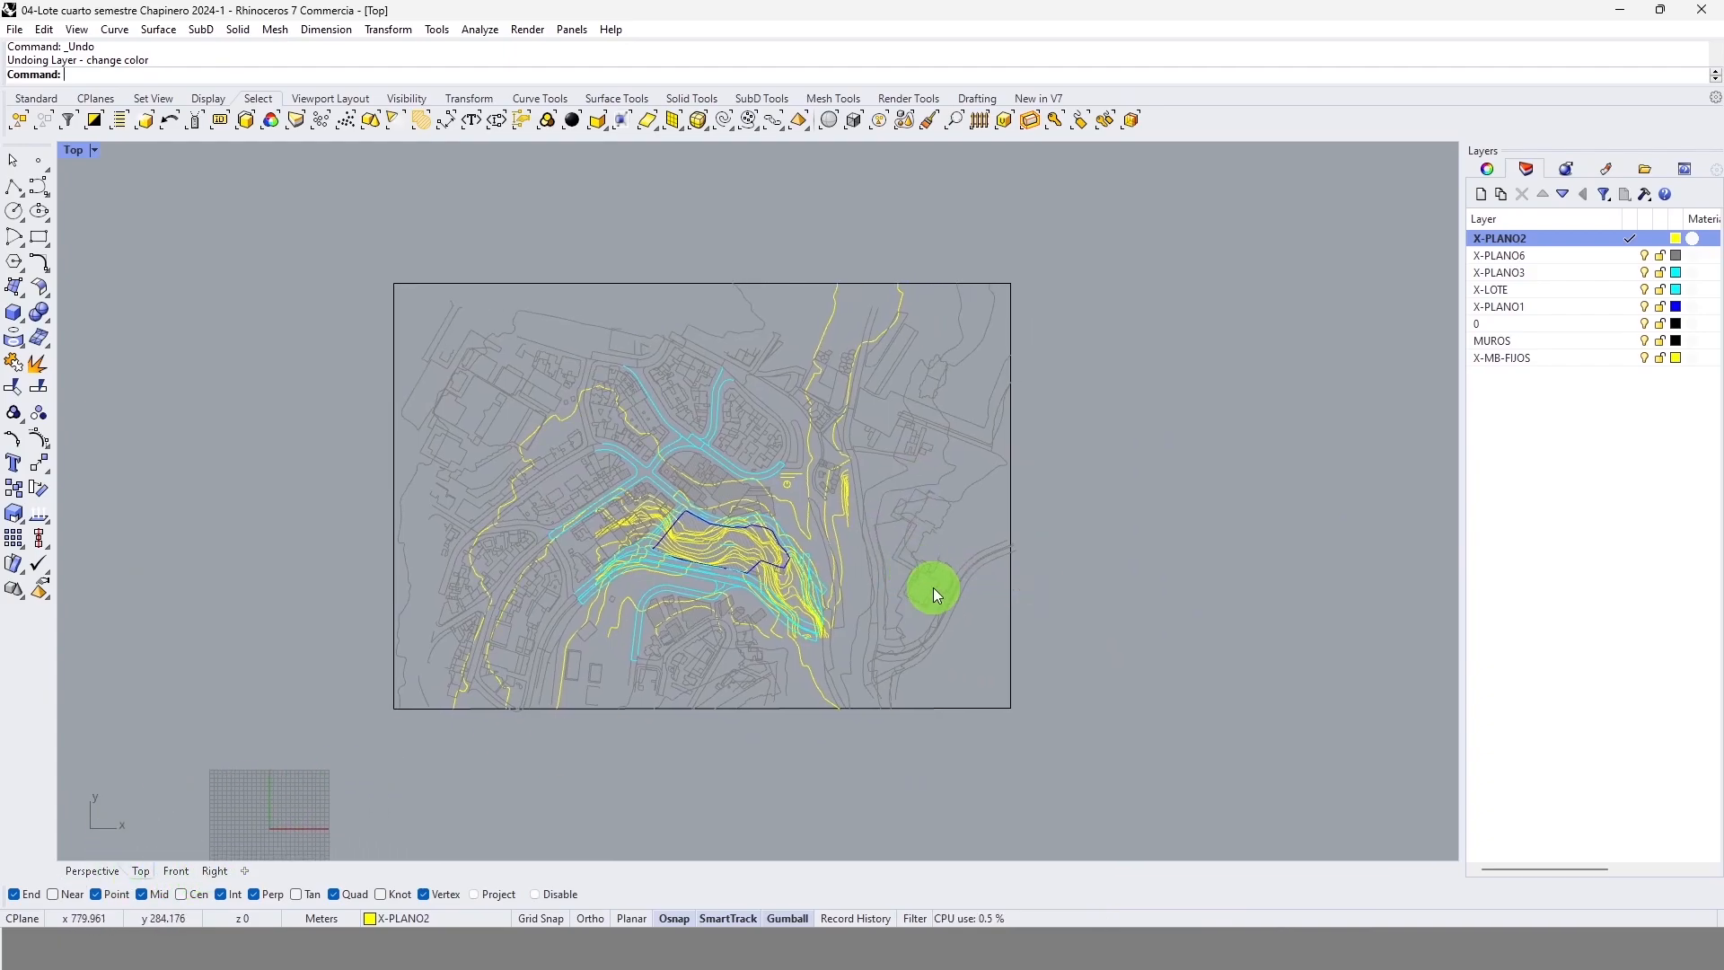
click(93, 878)
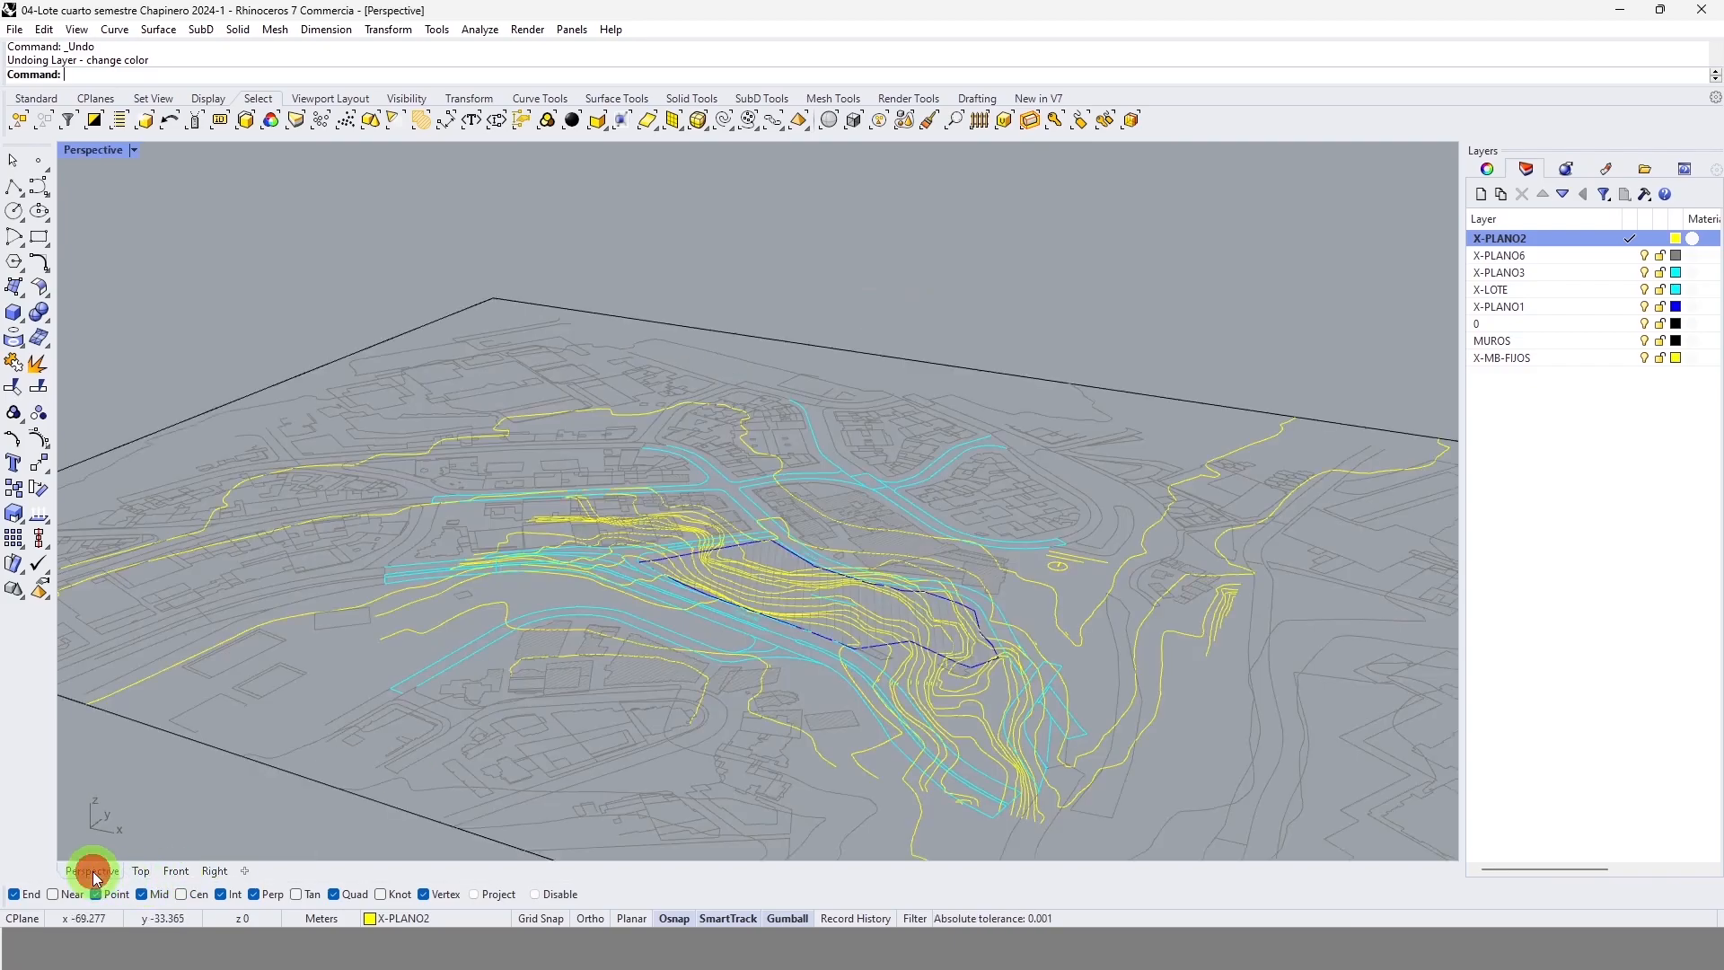
click(784, 694)
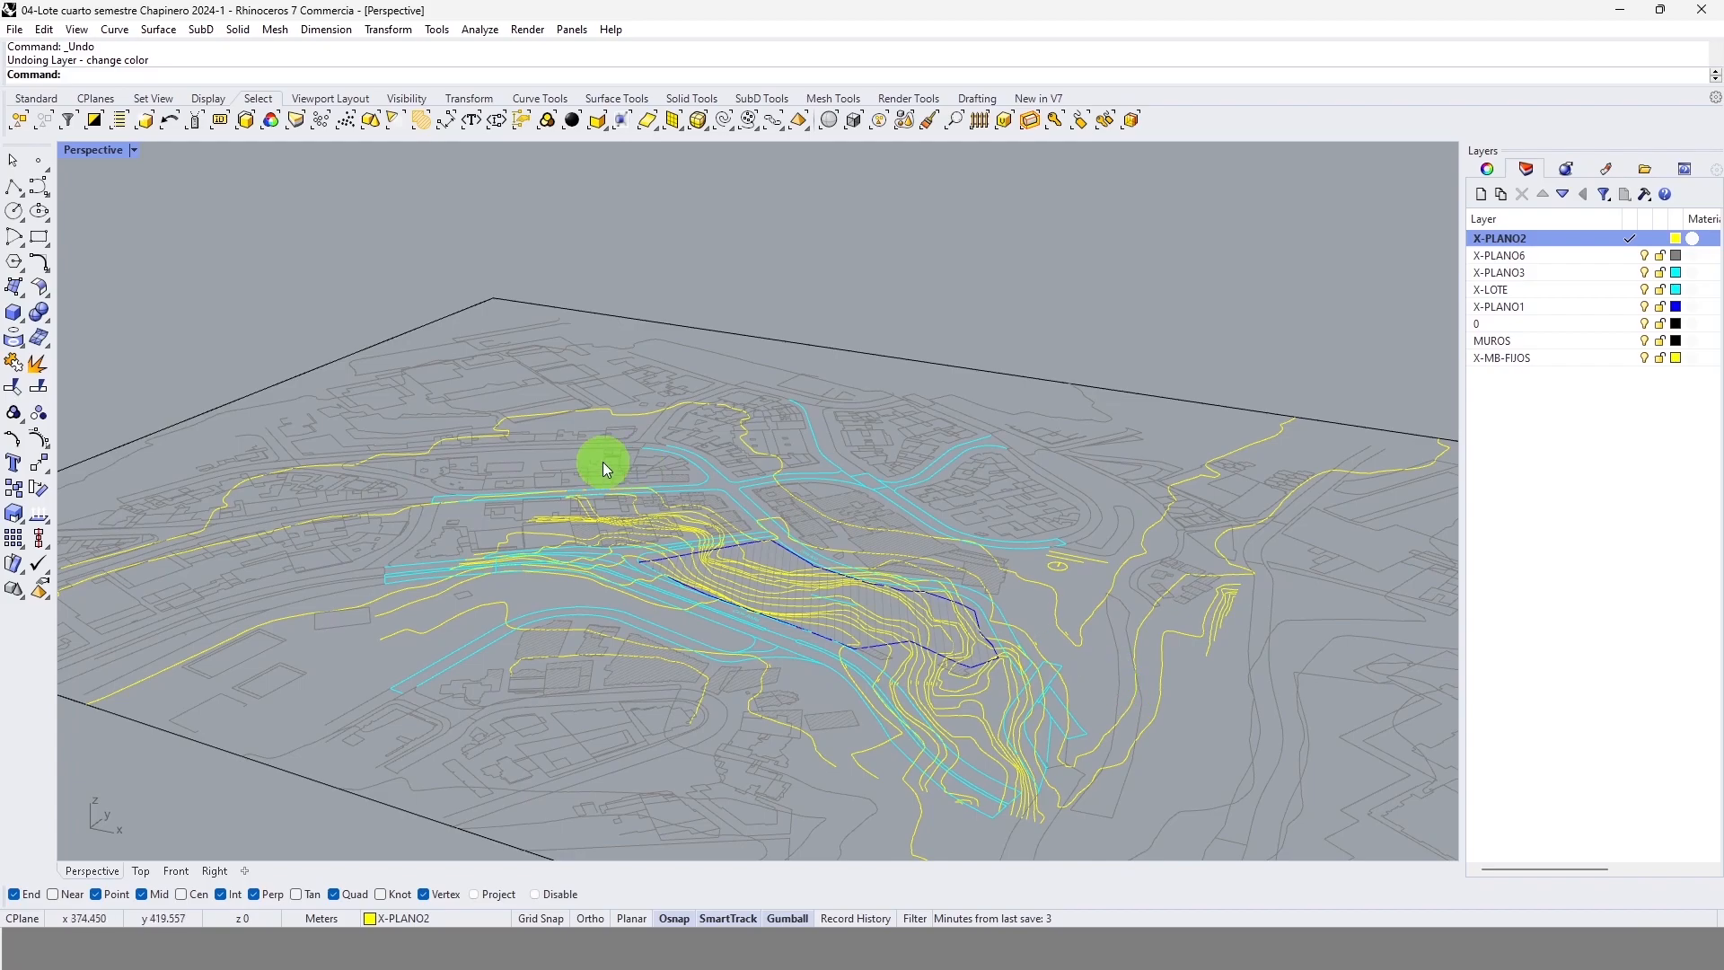
right_drag(822, 413, 813, 452)
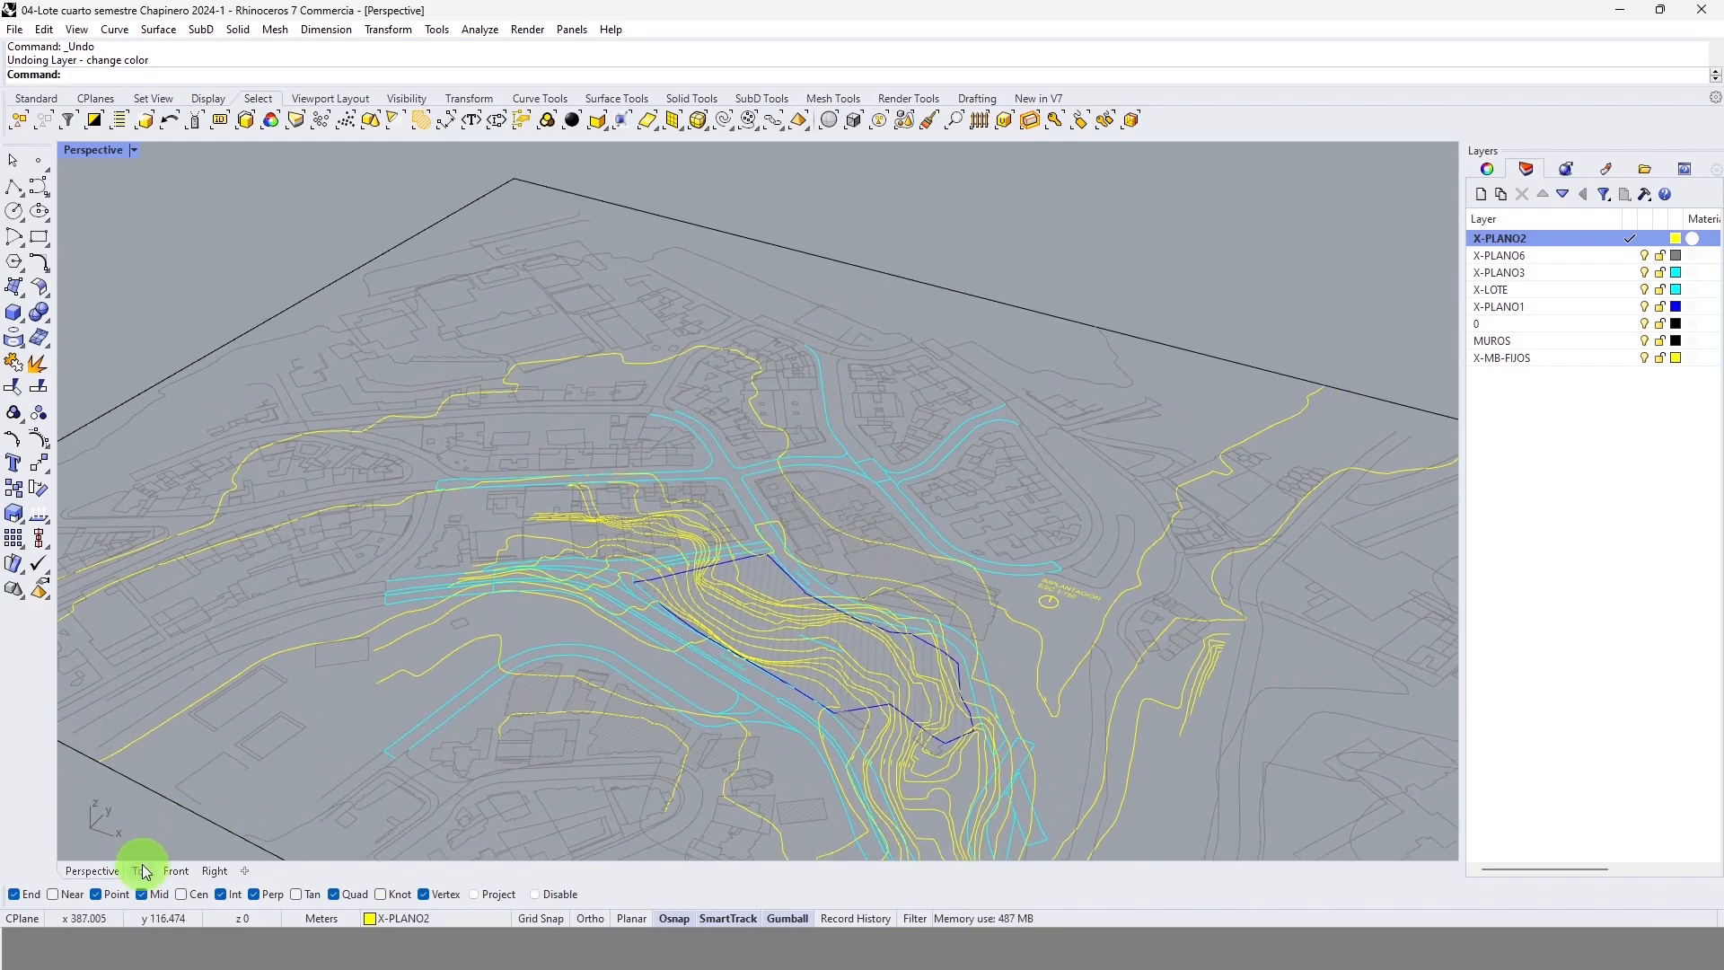
double_click(107, 151)
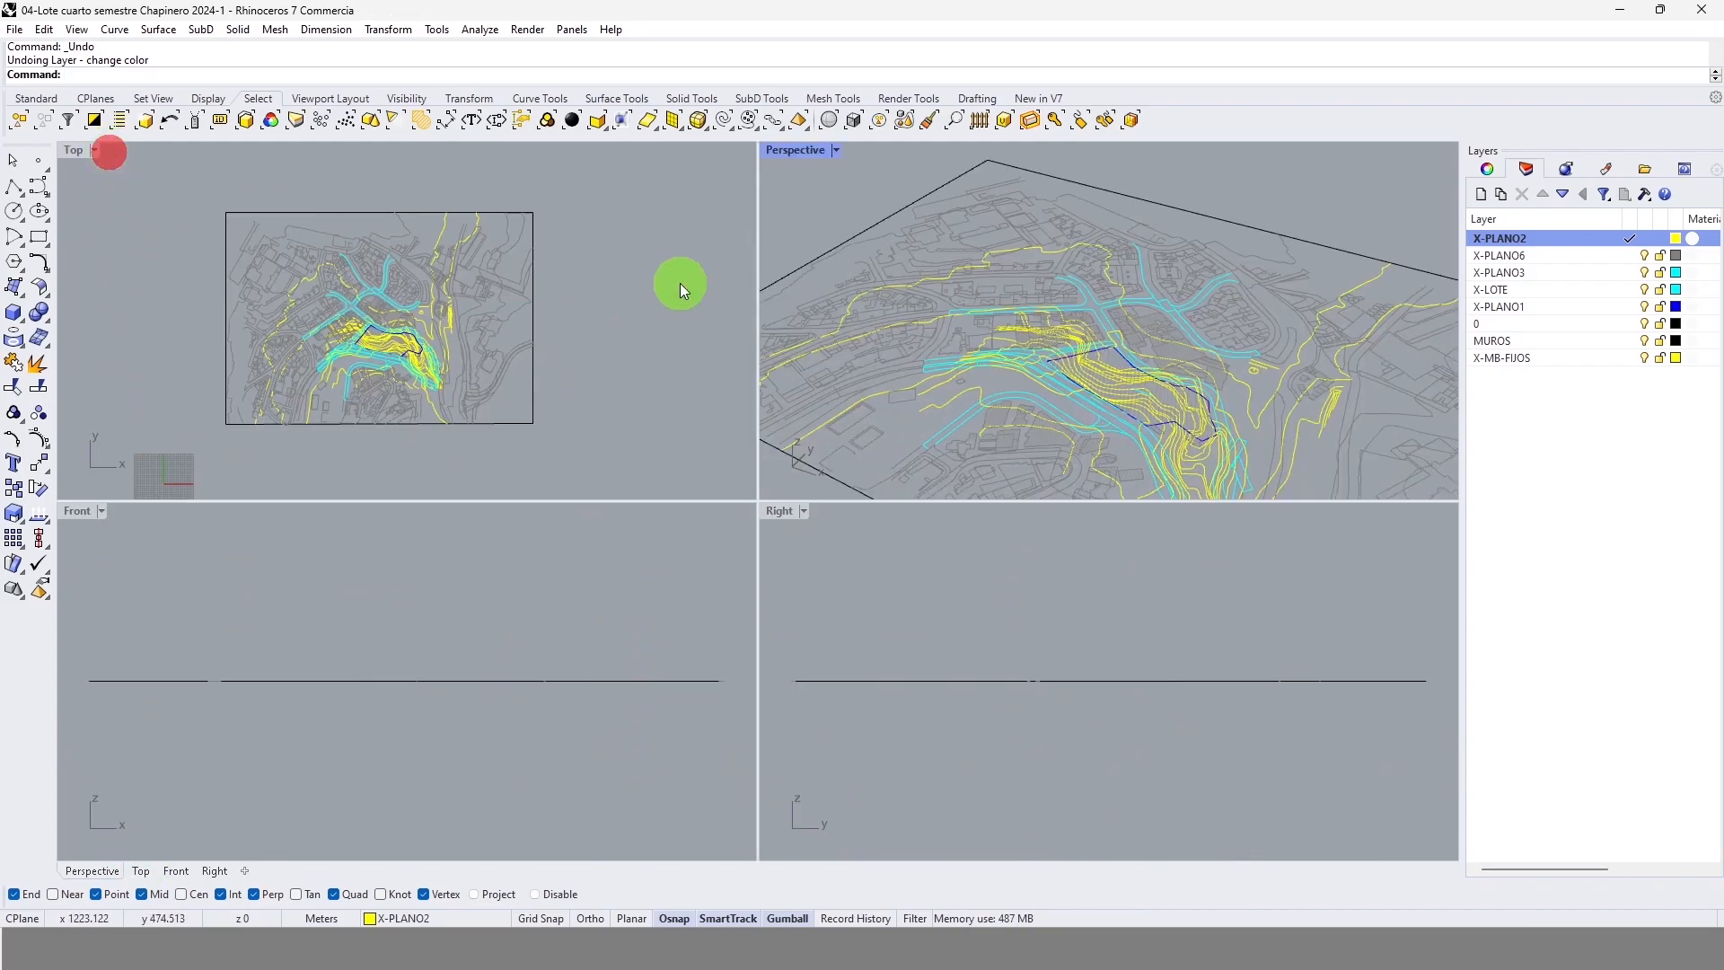
click(65, 151)
double_click(65, 151)
scroll(704, 465, up, 3)
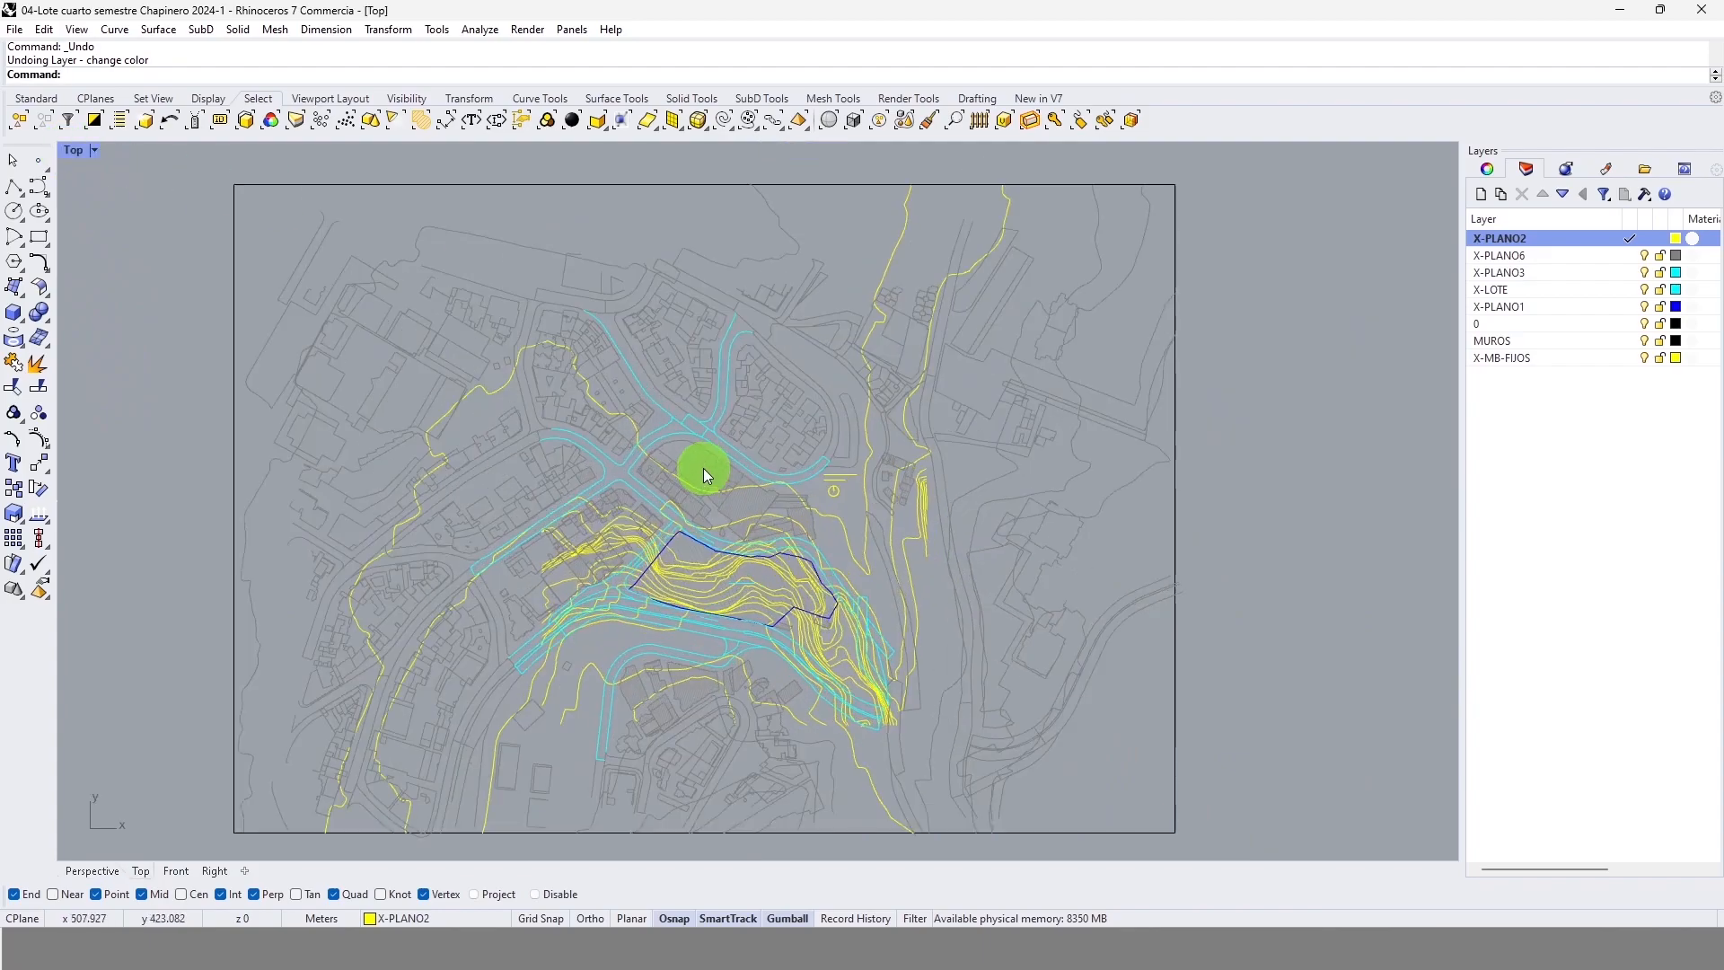
Step: Change the color of layer X-PLANO2 from the color wheel to a dark magenta
click(1676, 238)
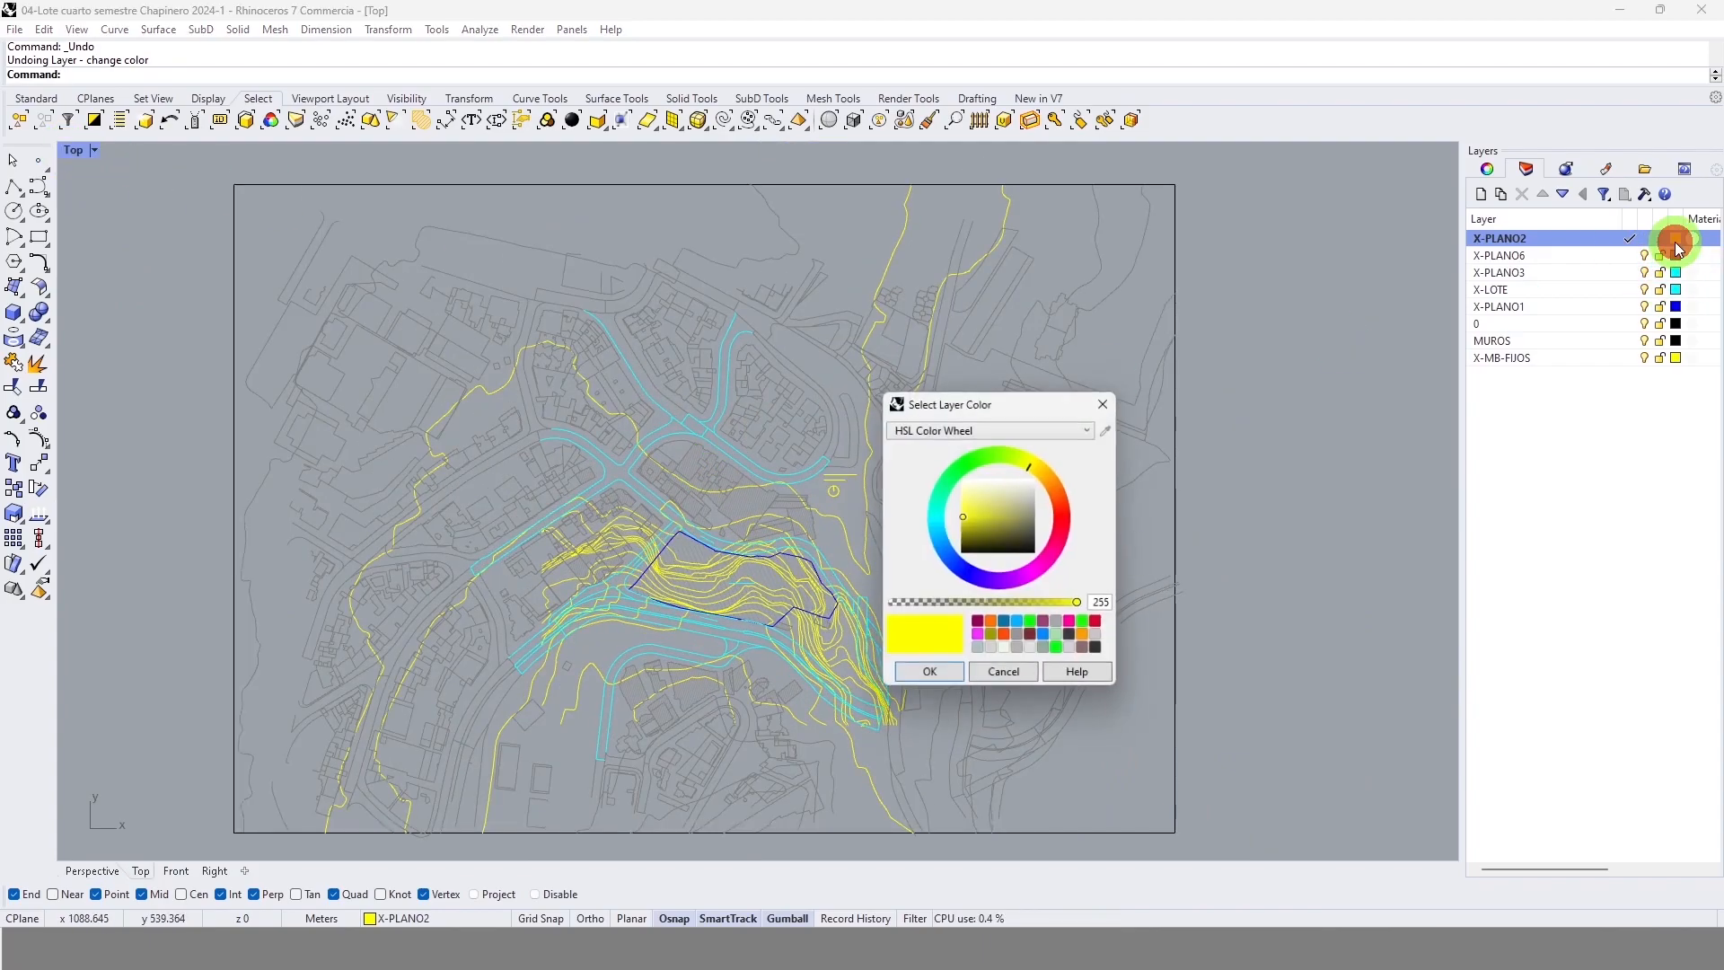
drag(974, 523, 950, 542)
mouse_move(1036, 469)
mouse_down()
mouse_move(1074, 492)
mouse_move(1081, 577)
mouse_up()
click(936, 675)
scroll(752, 546, up, 3)
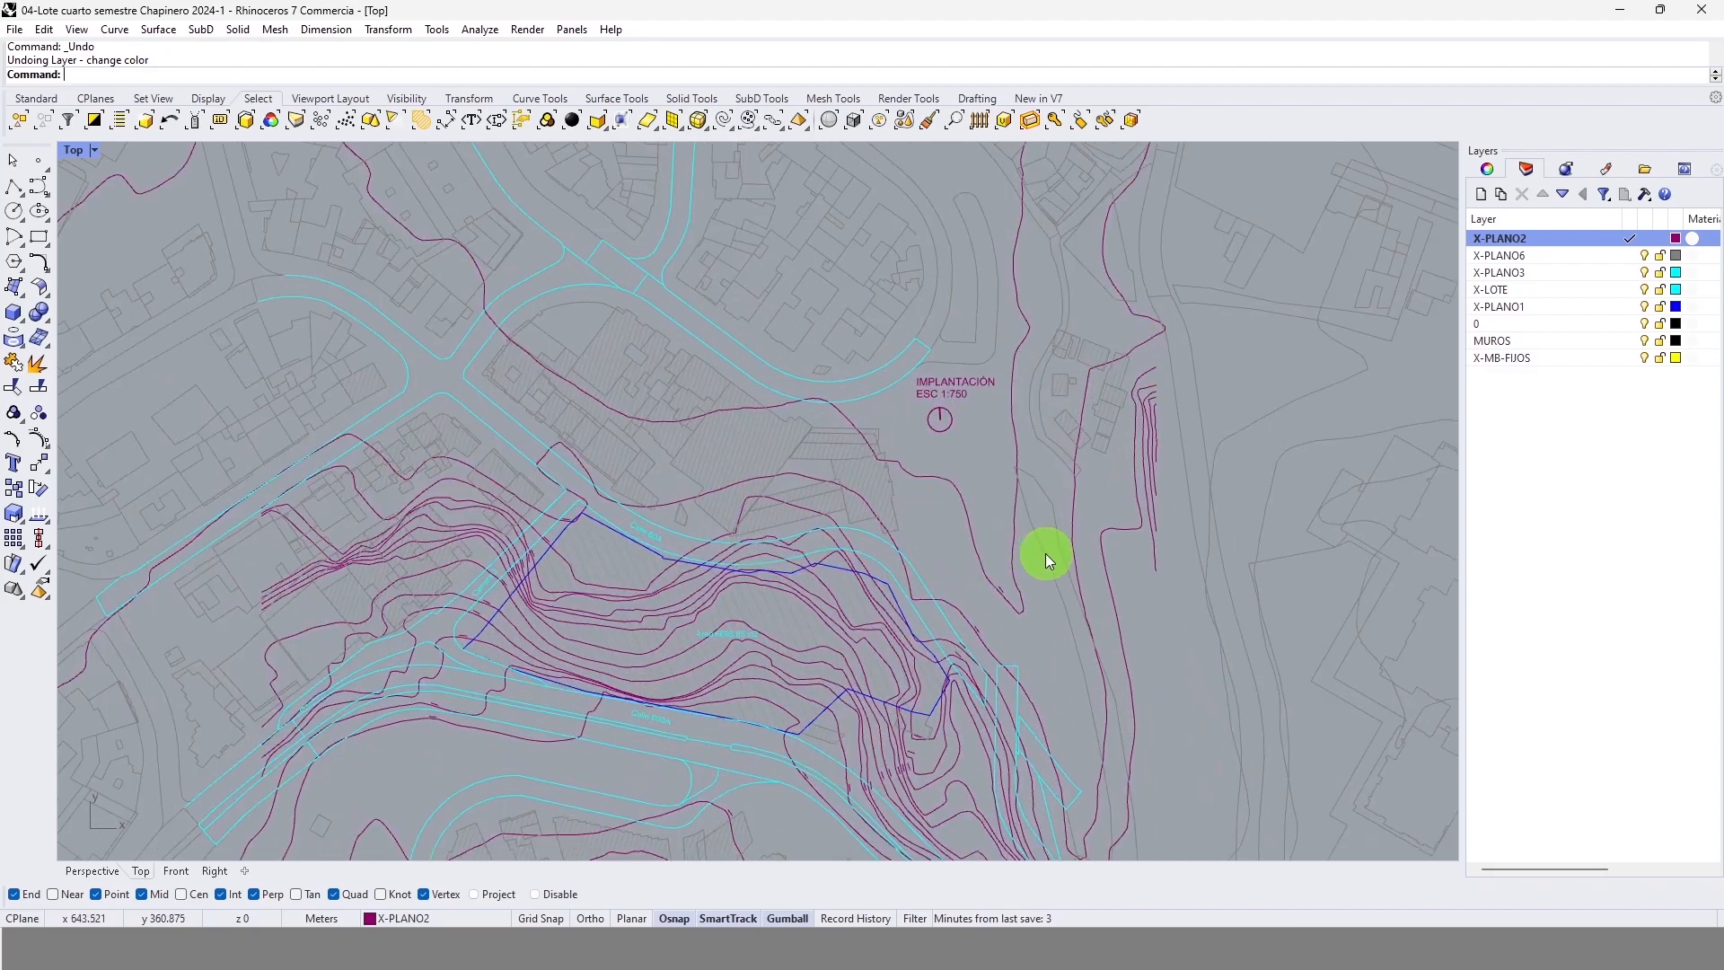
Step: Move the long grey contour curve across the northwest of the site plan to layer X-PLANO2
scroll(810, 449, down, 5)
scroll(808, 225, up, 3)
click(882, 222)
right_click(1511, 239)
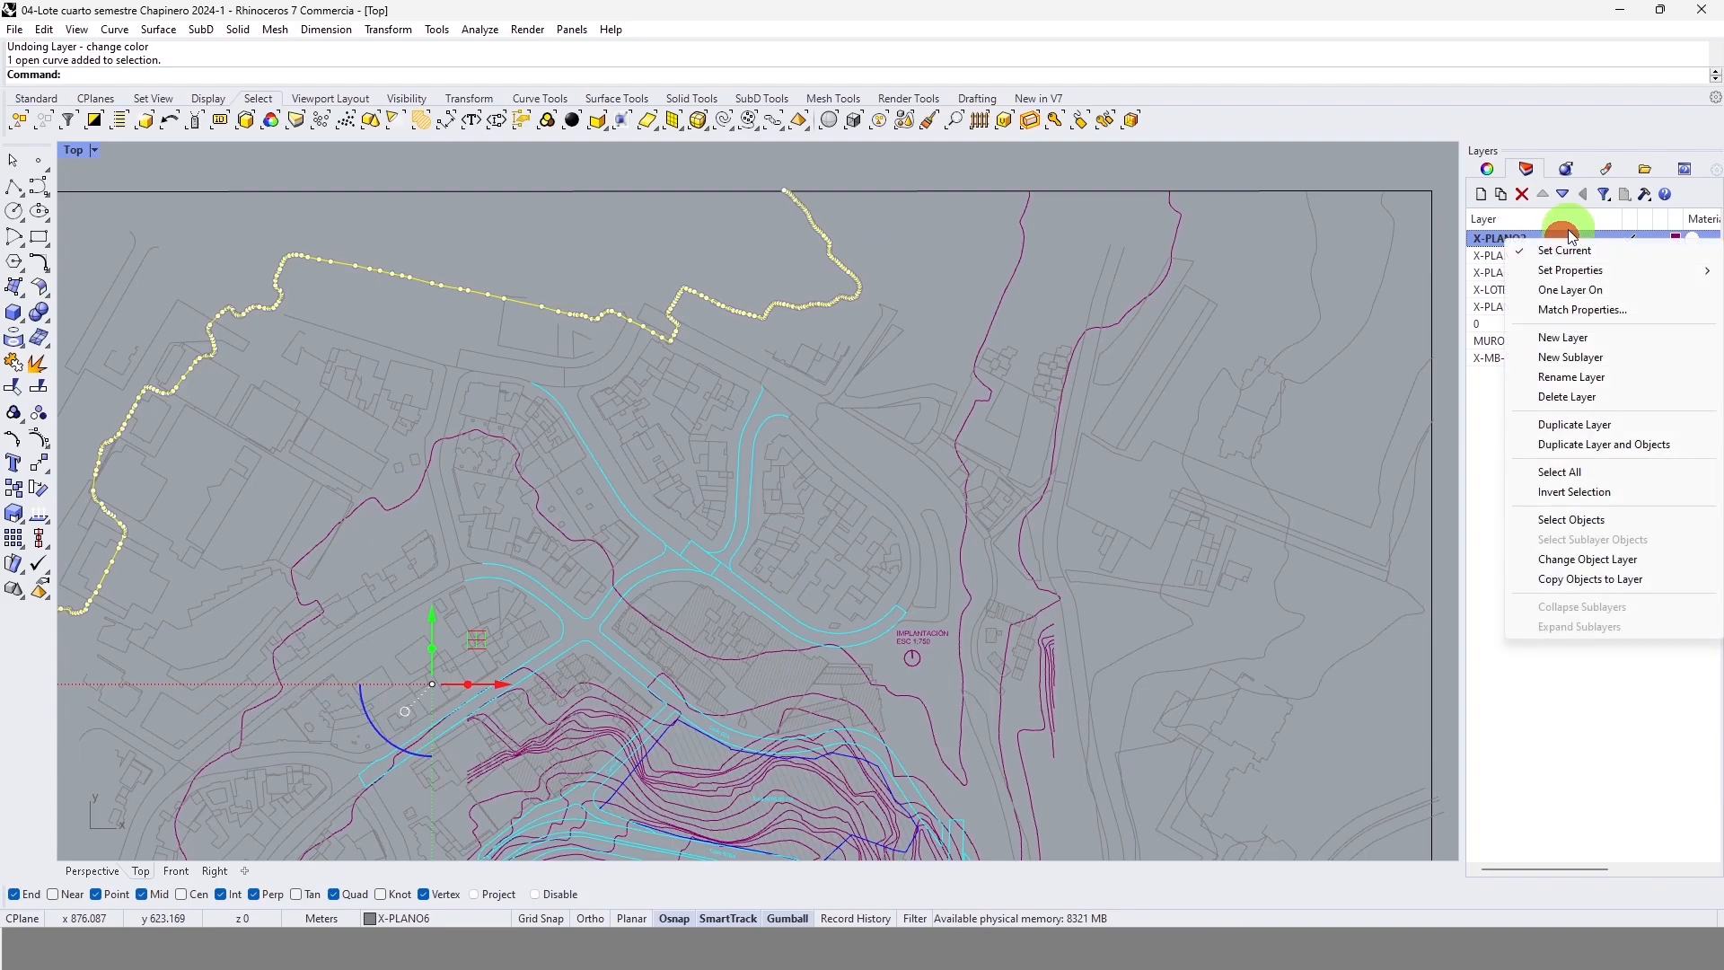
click(1589, 560)
scroll(800, 388, down, 3)
Step: Move the two grey contour curves near the plan's northeast corner to layer X-PLANO2
scroll(1042, 316, up, 6)
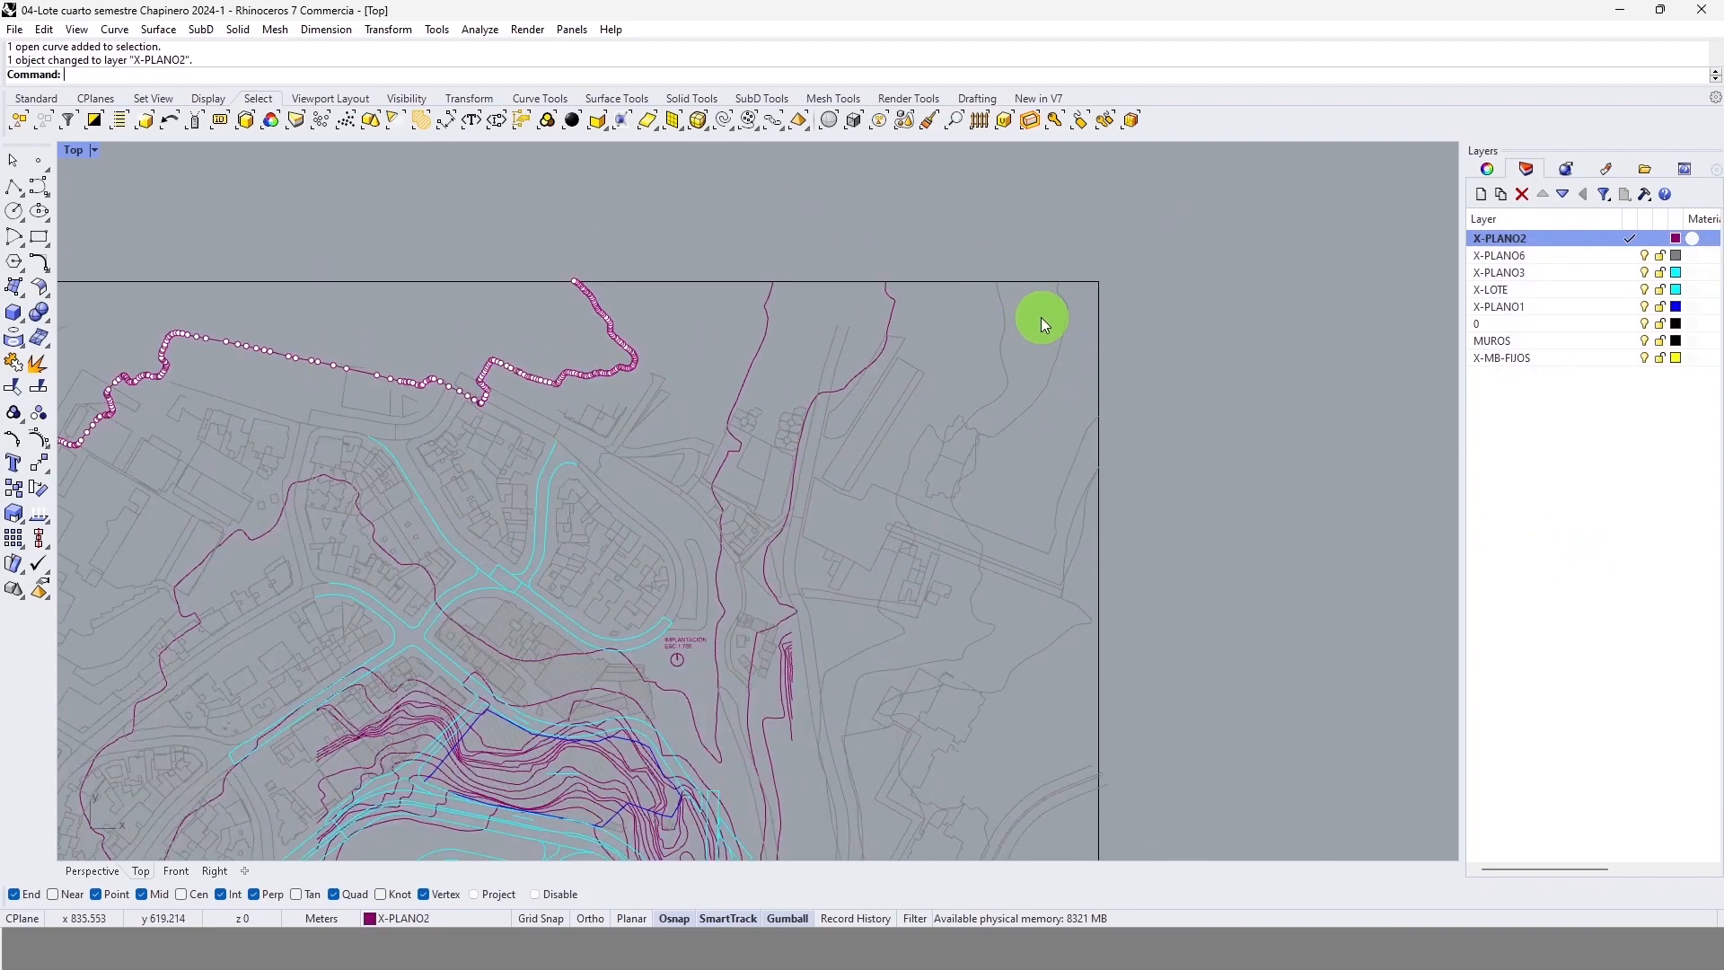
click(1075, 404)
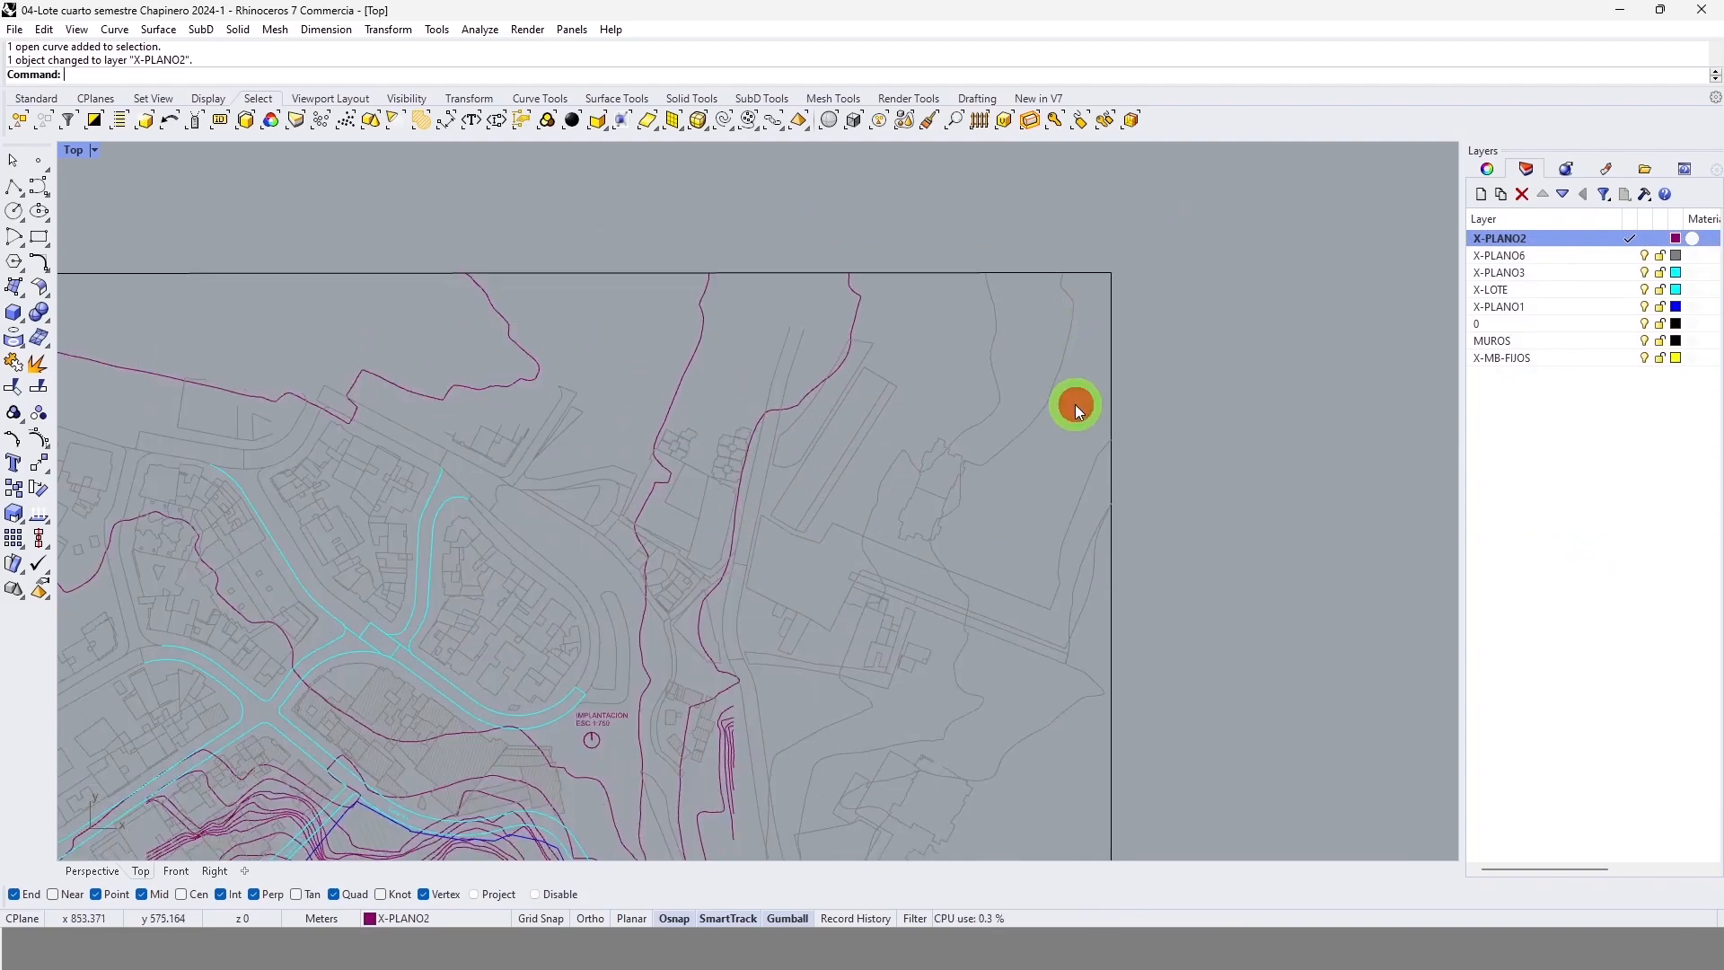
right_click(1530, 241)
click(1591, 568)
Step: Move the remaining grey contour curve along the plan's eastern edge to layer X-PLANO2
scroll(952, 400, down, 8)
scroll(936, 740, up, 10)
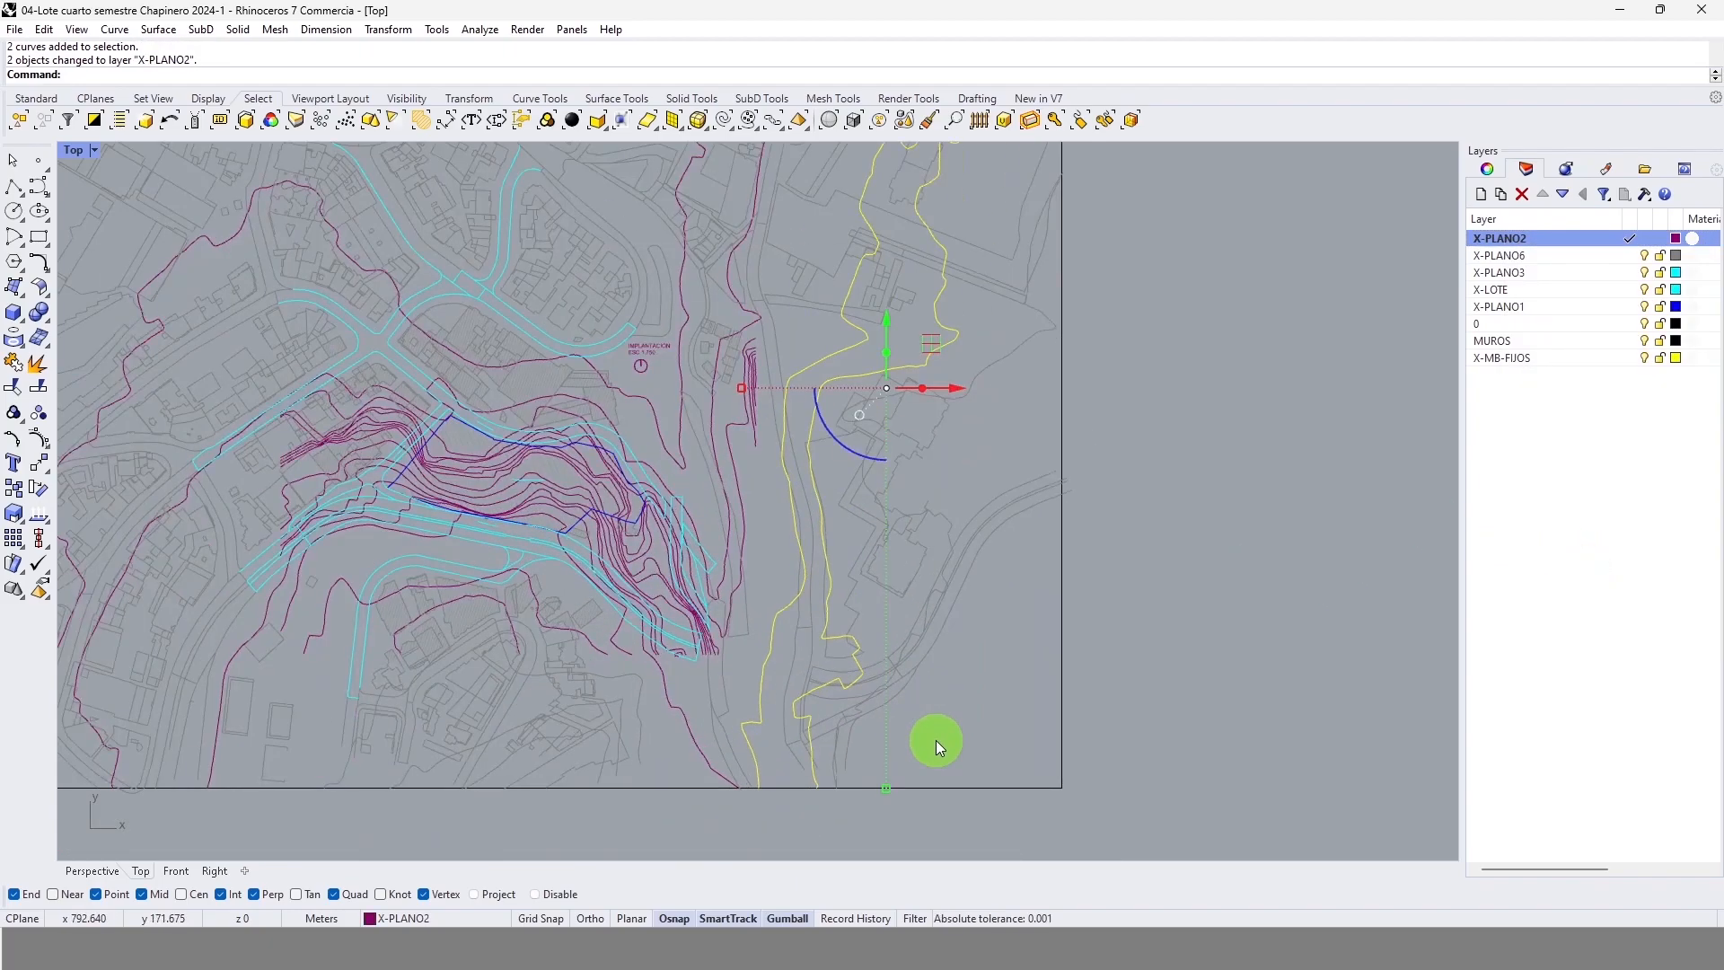
right_drag(867, 601, 996, 494)
right_drag(651, 589, 638, 619)
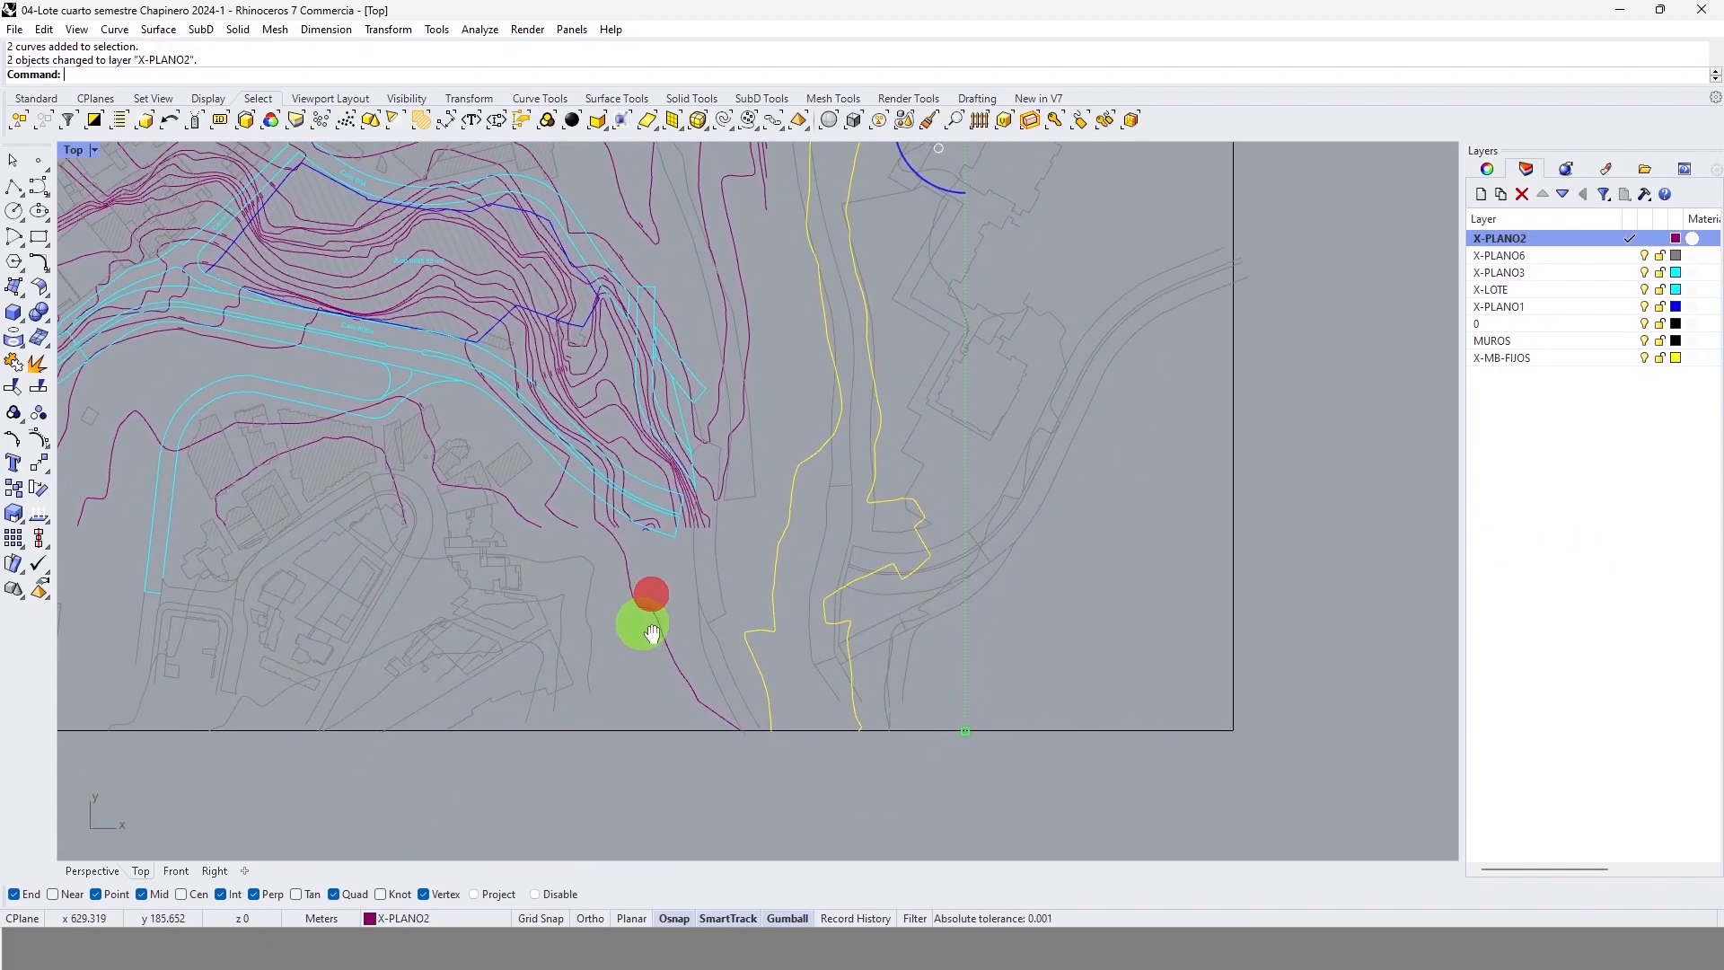
scroll(1090, 296, up, 5)
drag(1066, 272, 1058, 501)
scroll(1068, 530, down, 5)
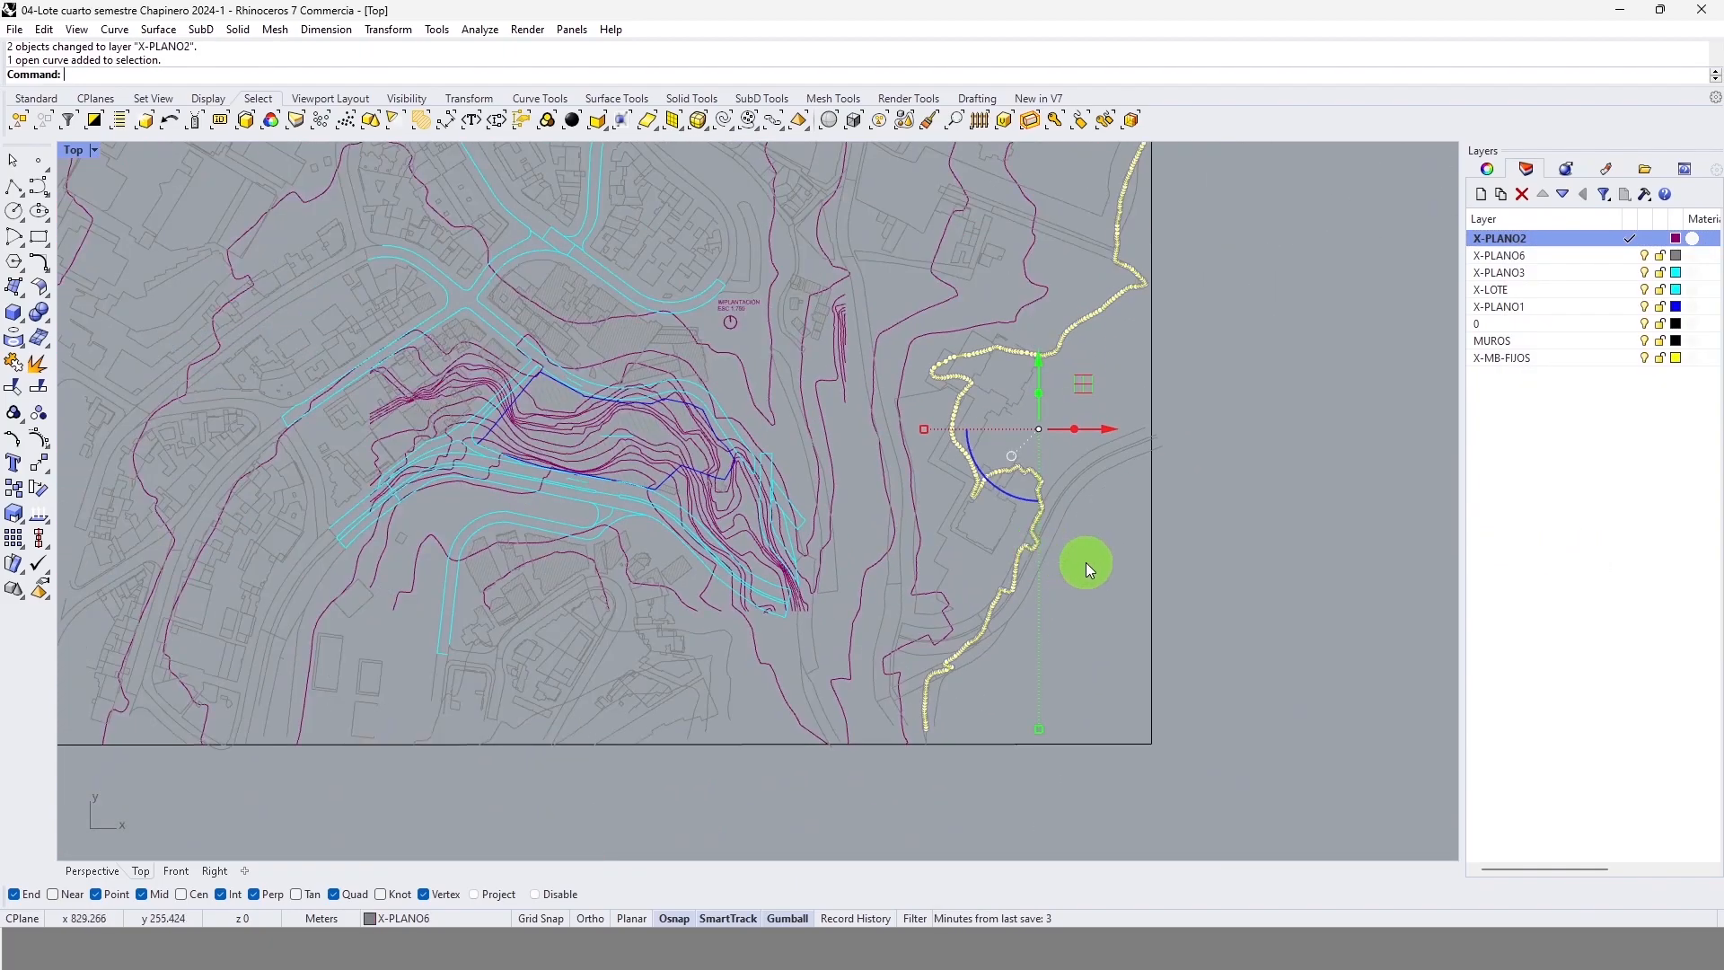
right_click(1570, 248)
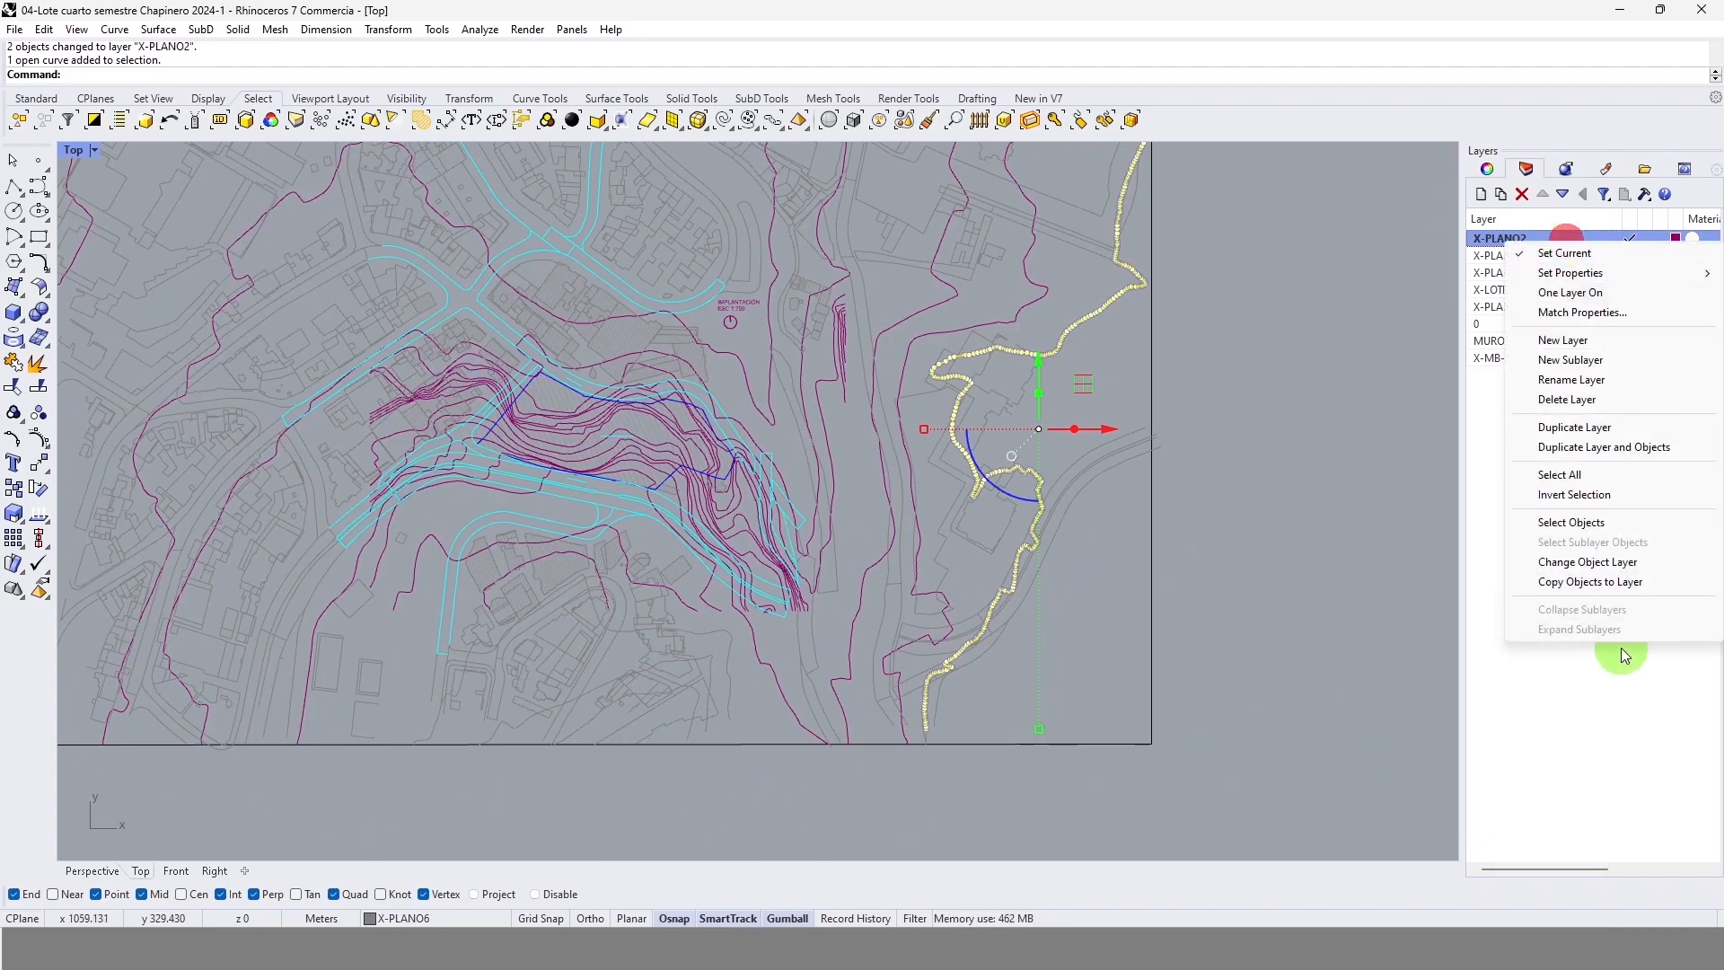
click(1584, 563)
Step: Move the two grey contour curves at the plan's southern edge to layer X-PLANO2 and clear the selection
scroll(633, 622, up, 5)
scroll(633, 622, up, 3)
click(847, 712)
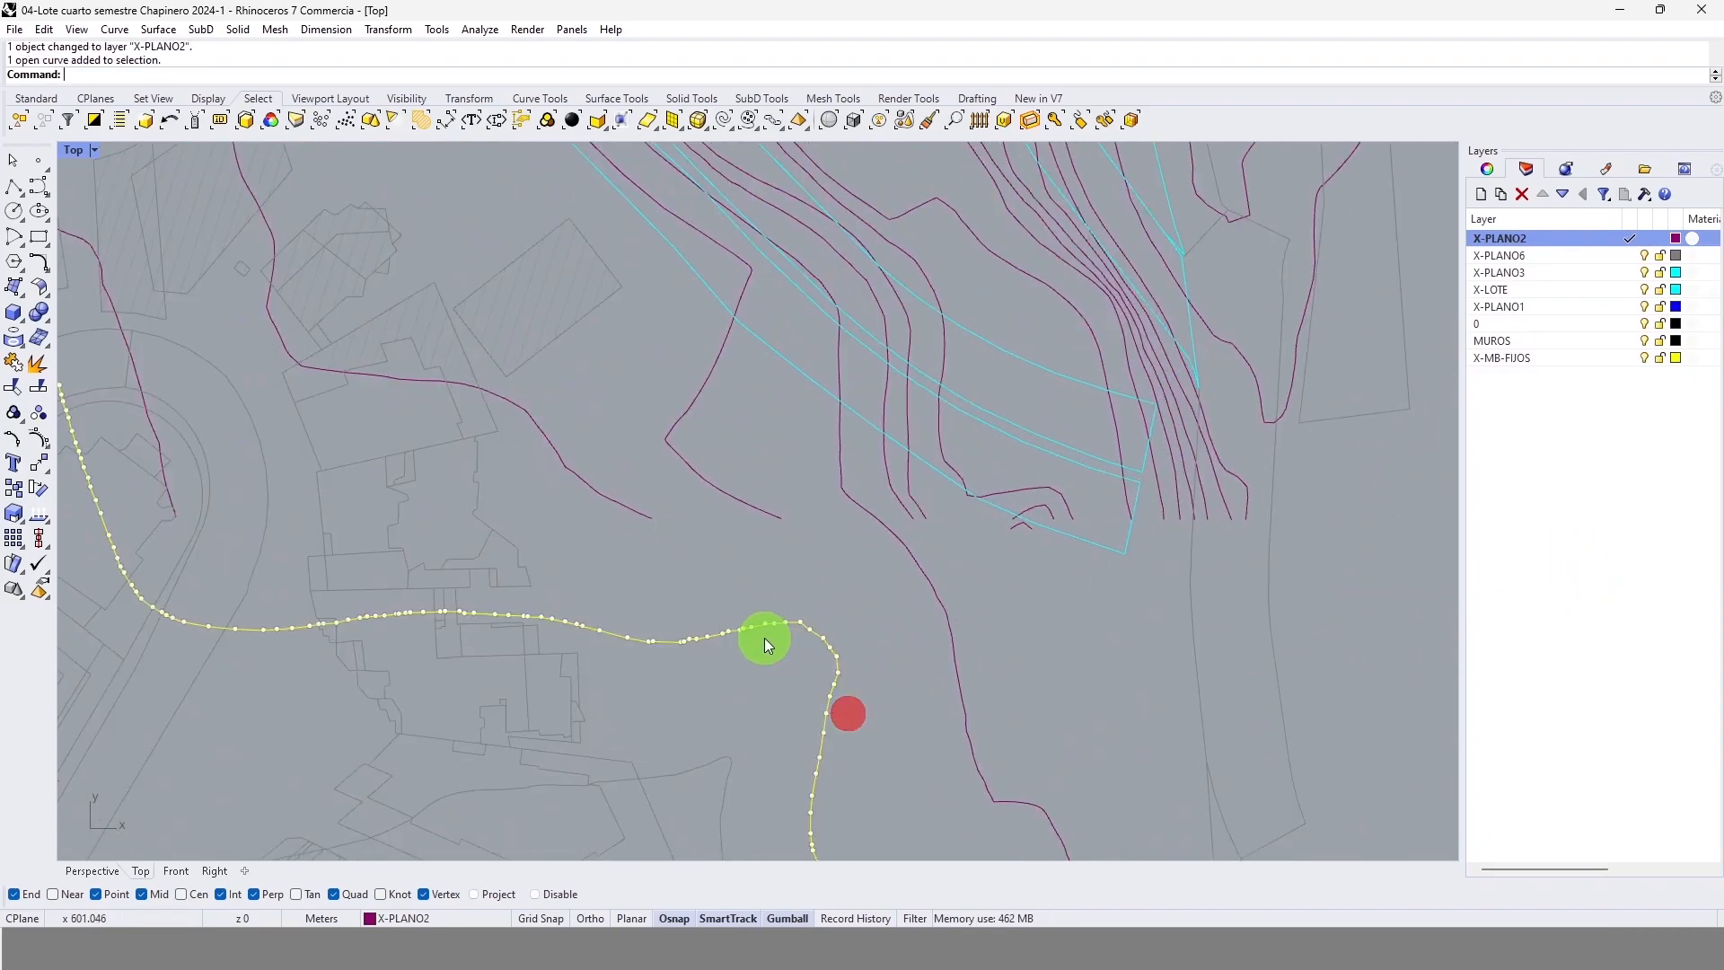
scroll(904, 656, down, 3)
scroll(482, 718, up, 5)
shift+click(348, 823)
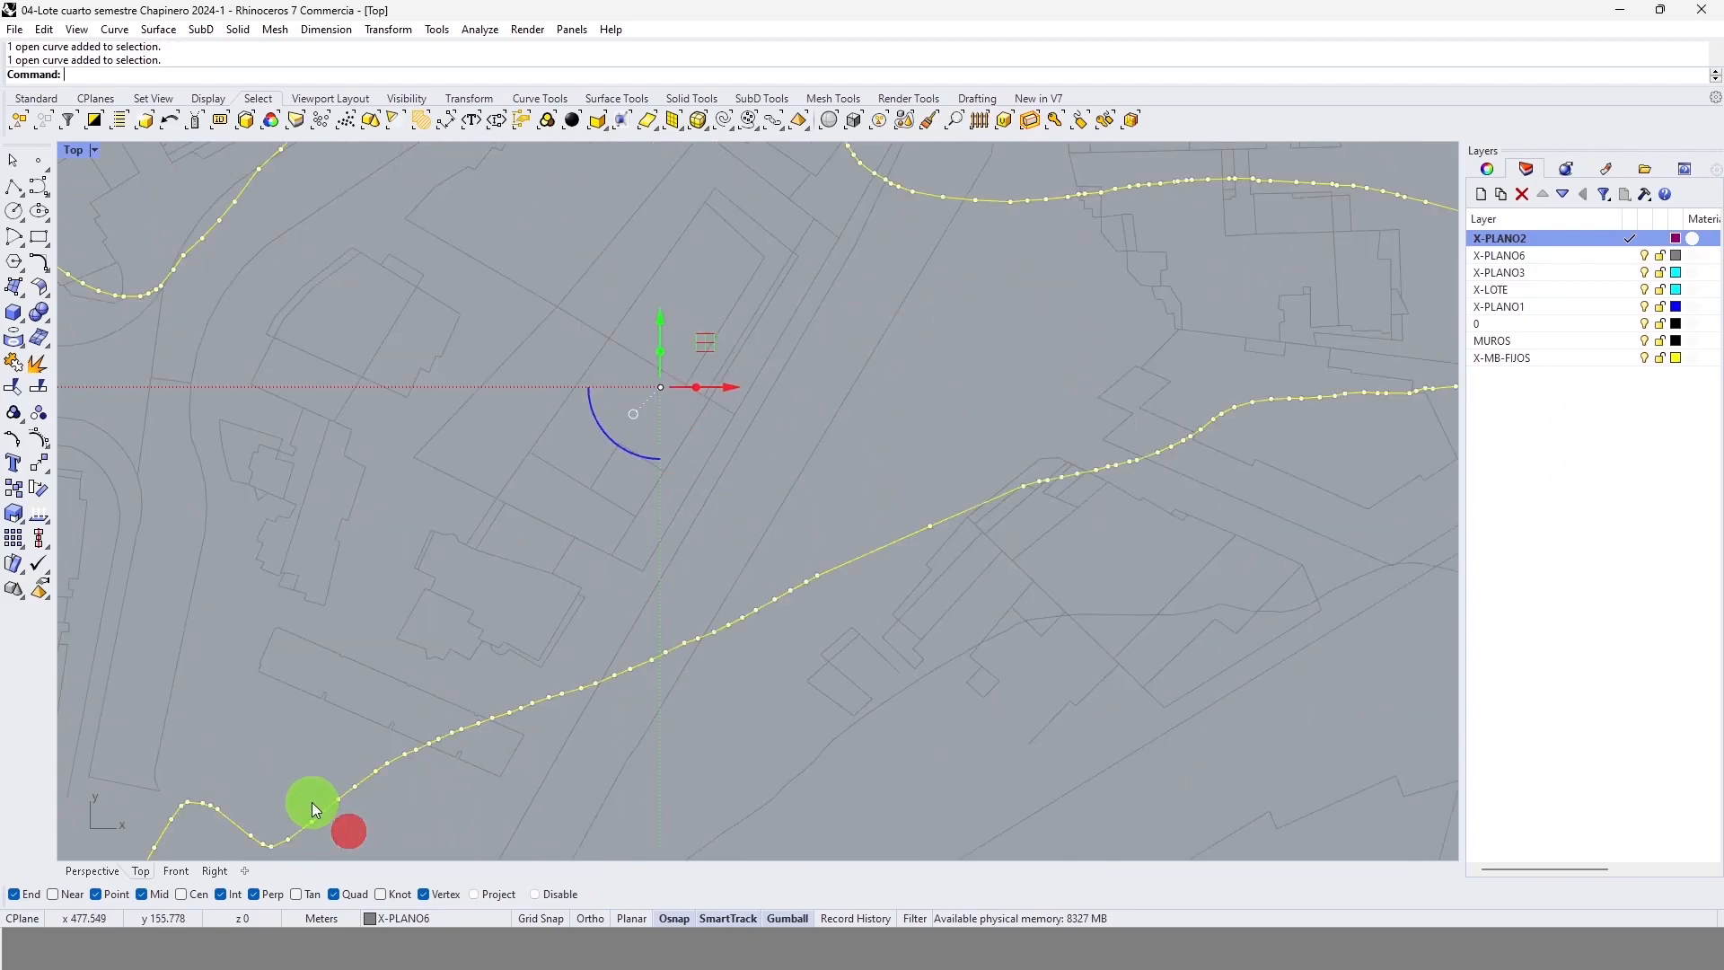
scroll(994, 606, down, 4)
right_drag(877, 405, 821, 564)
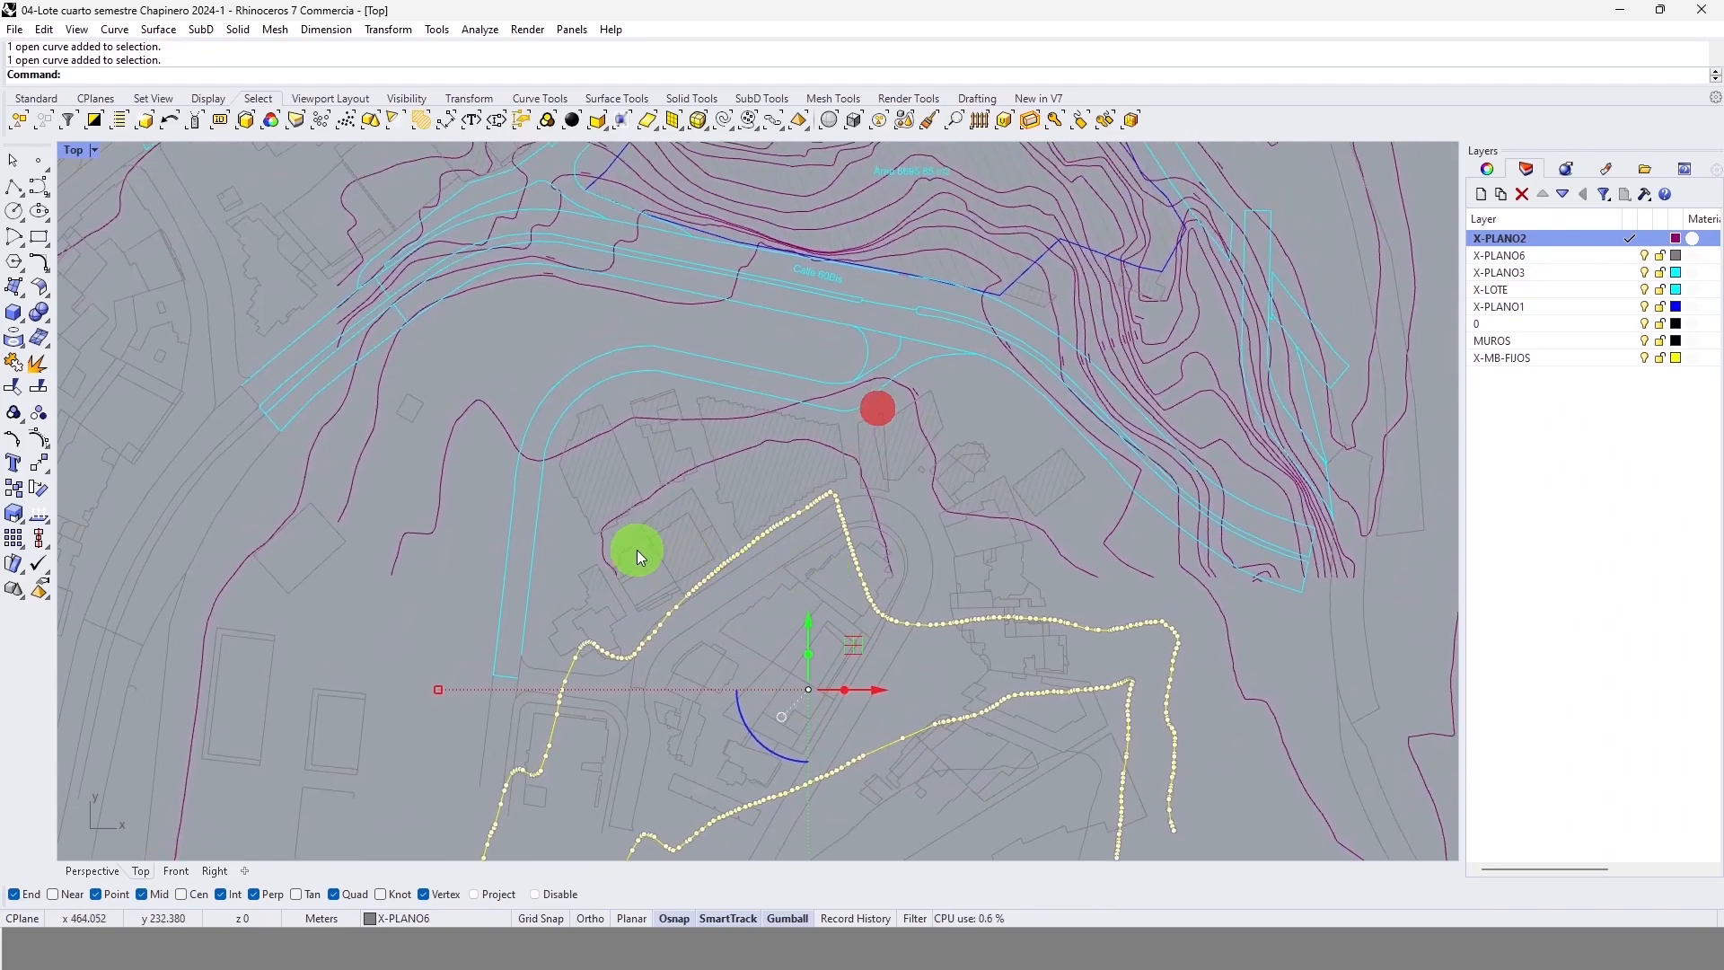
right_click(1538, 241)
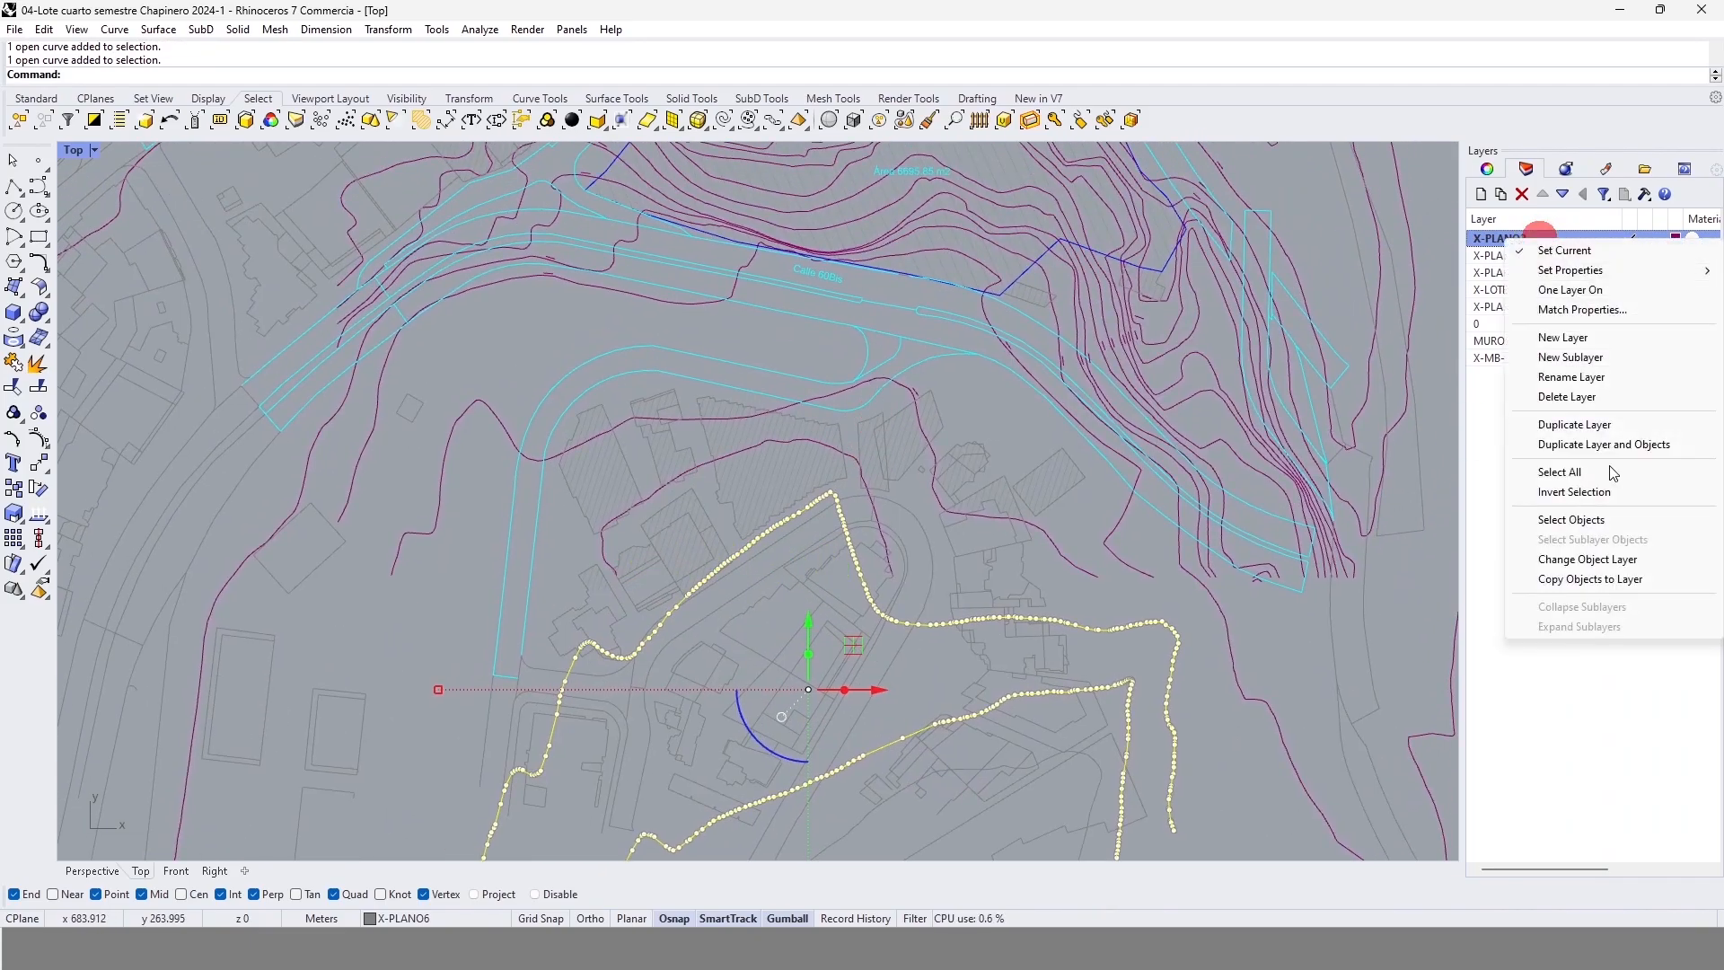
click(1583, 559)
scroll(1167, 539, down, 3)
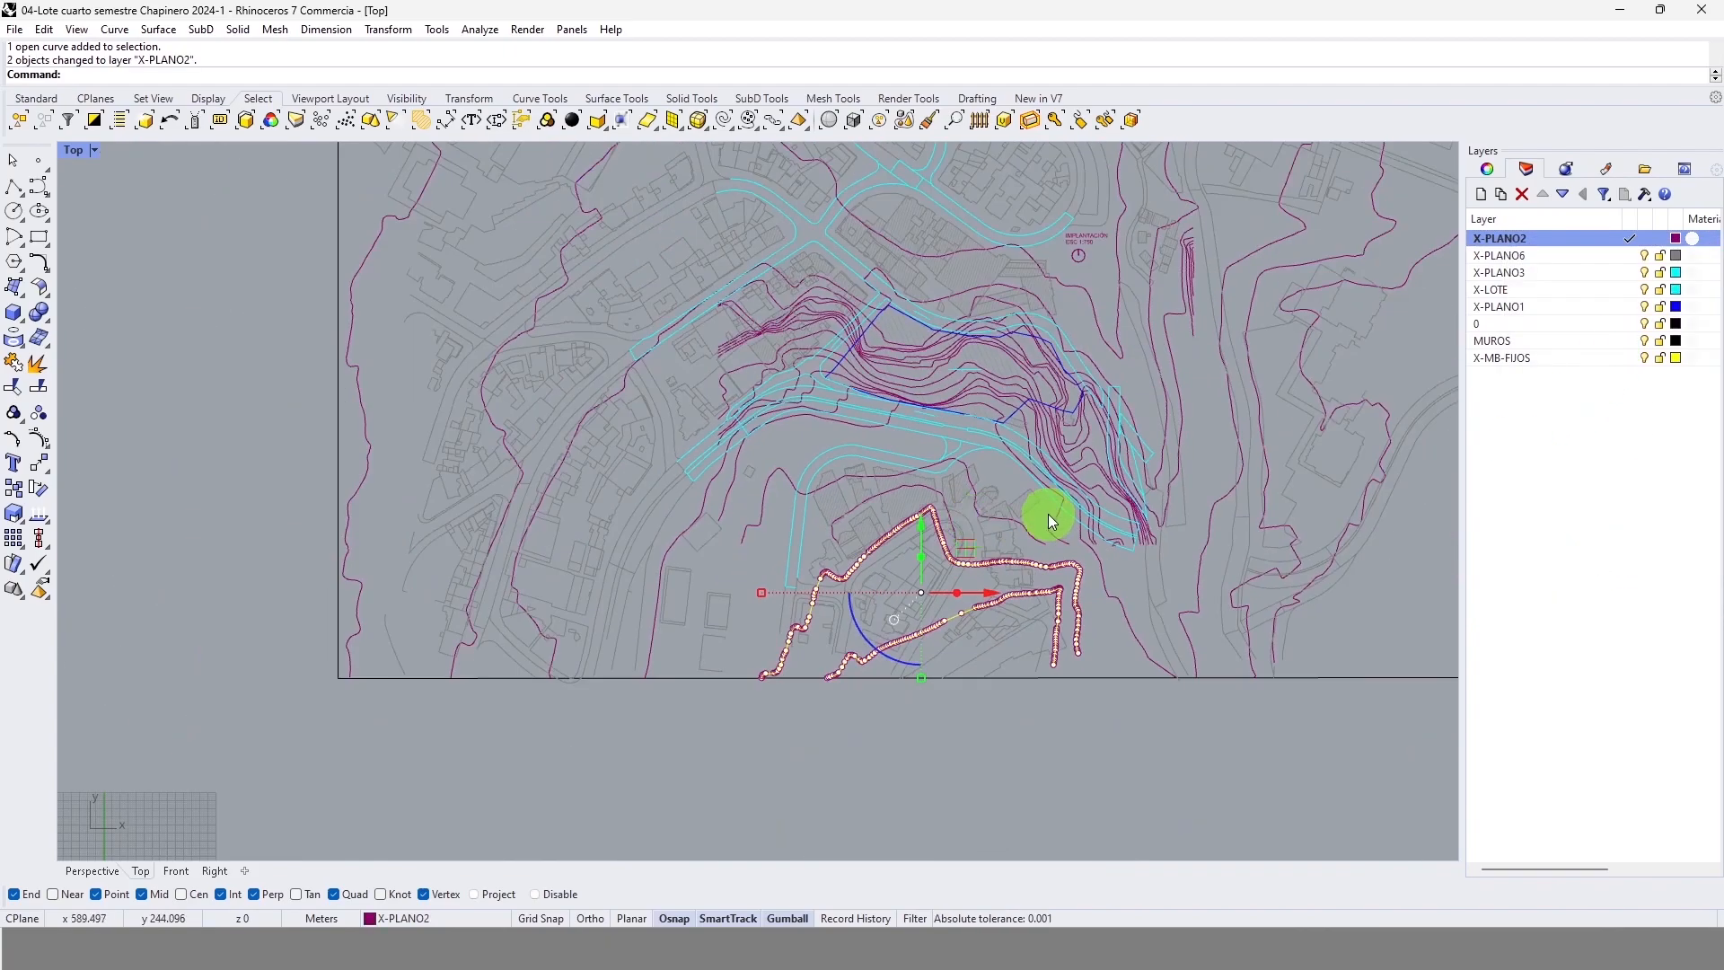
right_drag(948, 418, 819, 505)
scroll(819, 504, down, 3)
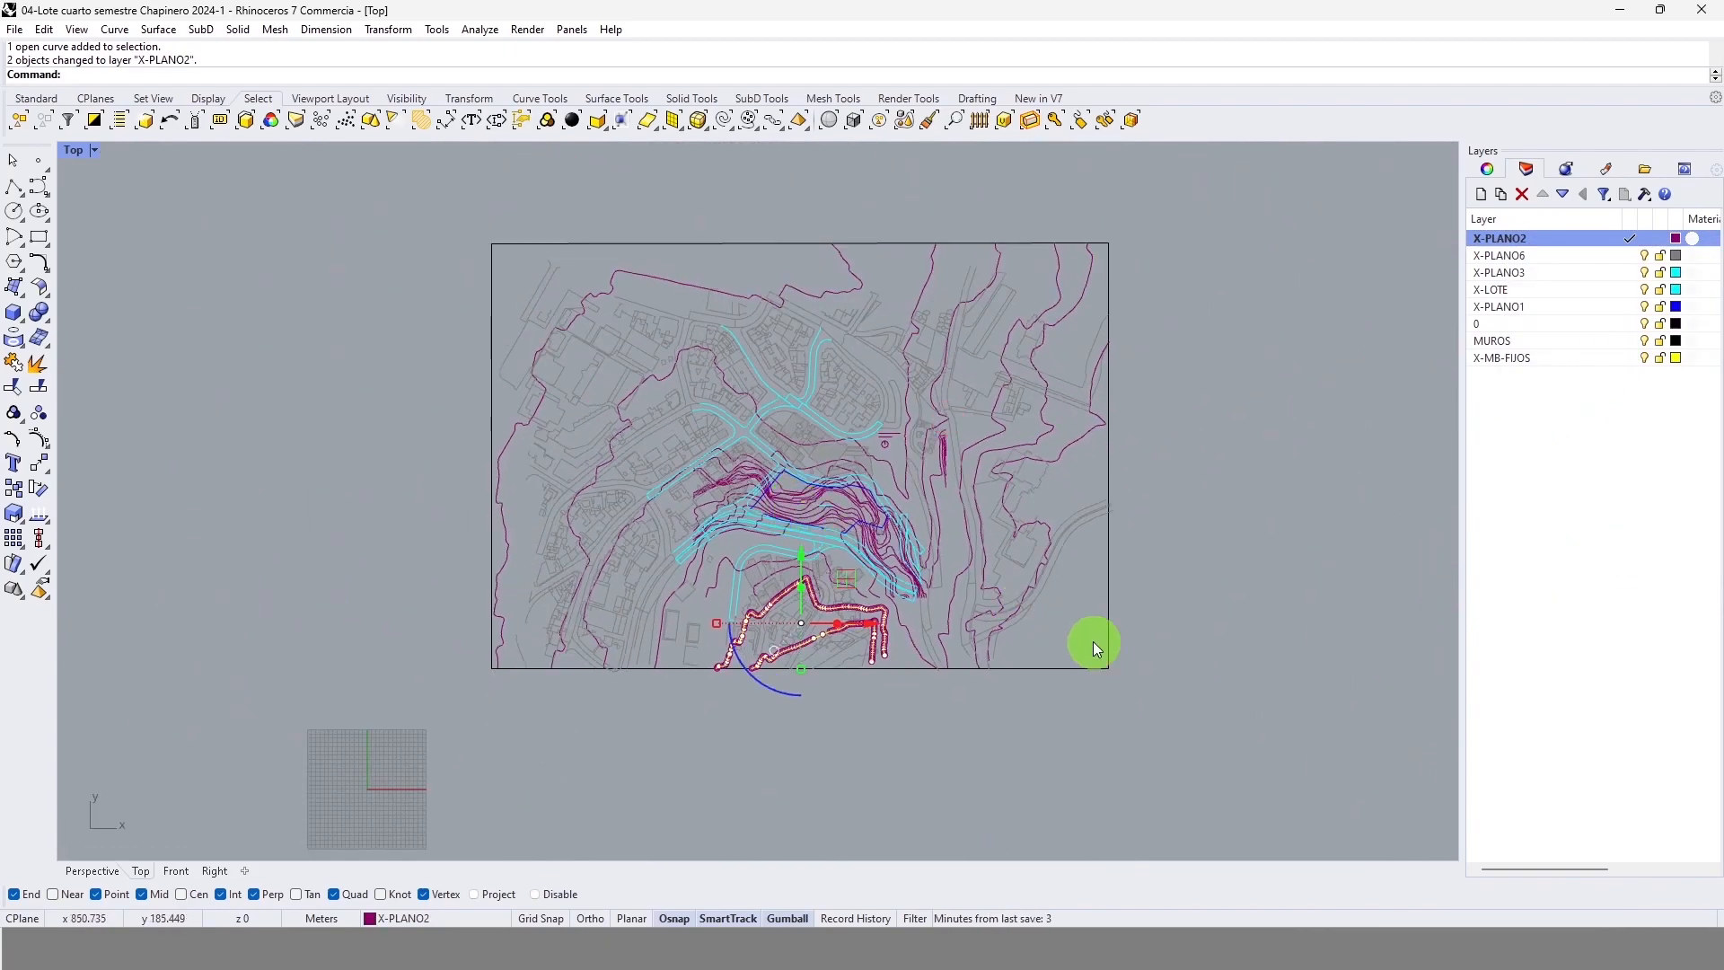
click(1175, 735)
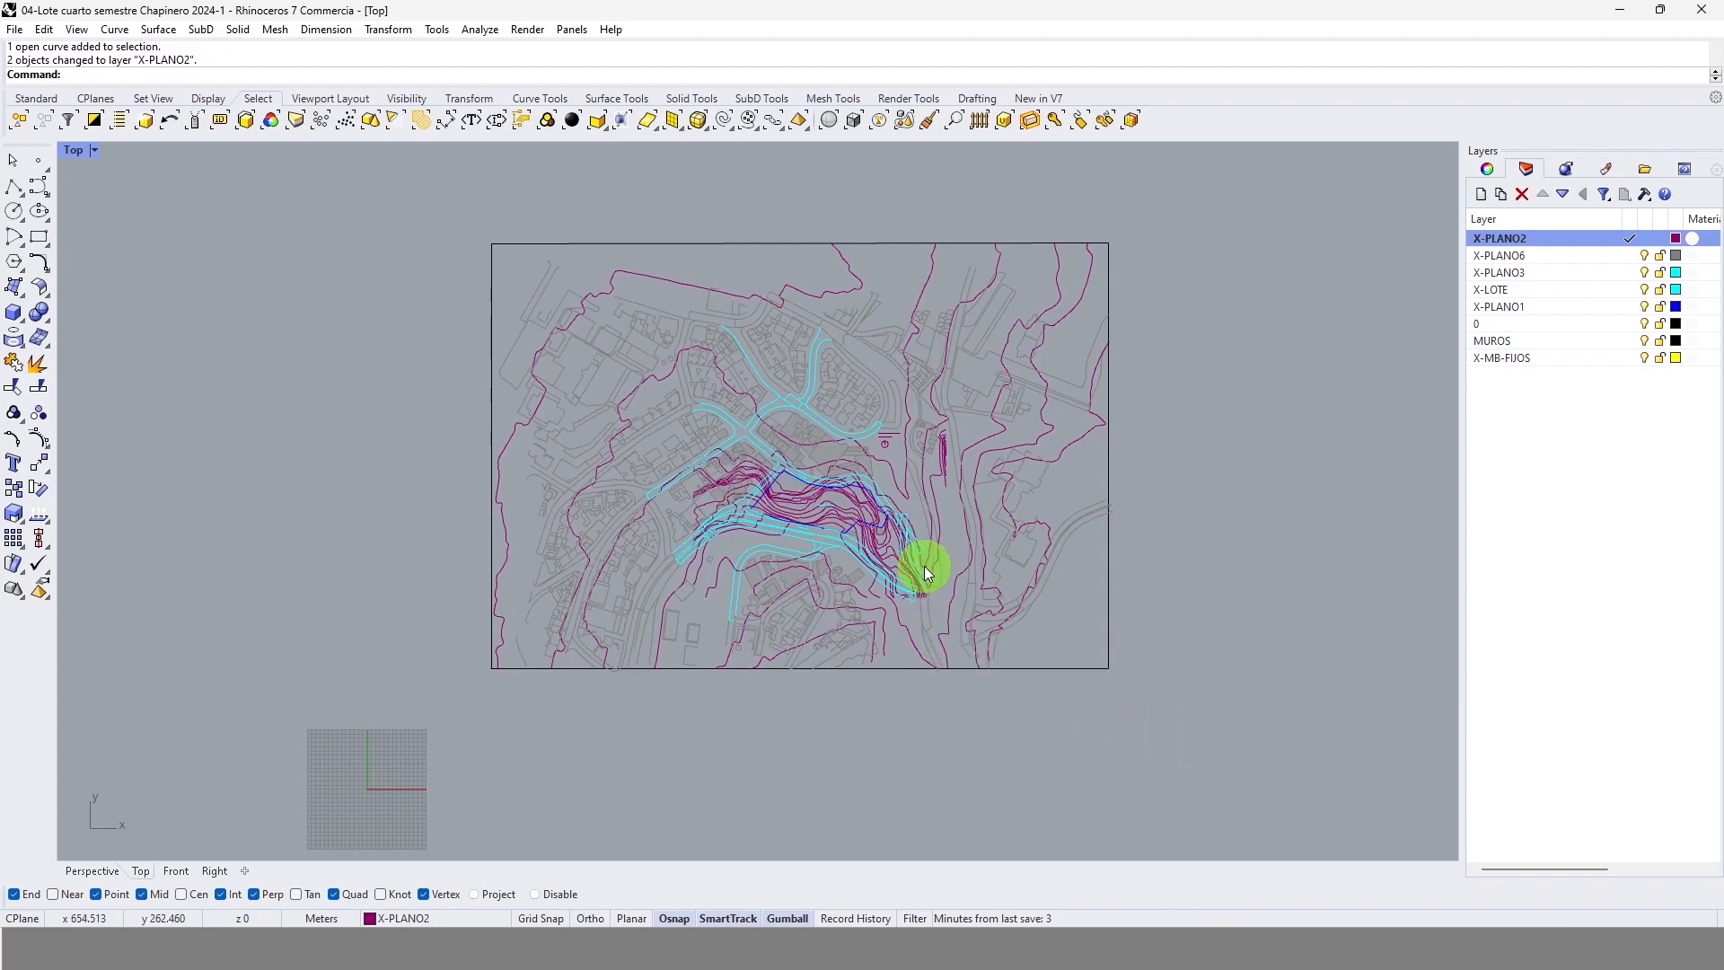
Step: Create a layer named textos and move the IMPLANTACIÓN ESC 1:750 title and its north symbol to it
scroll(924, 564, up, 3)
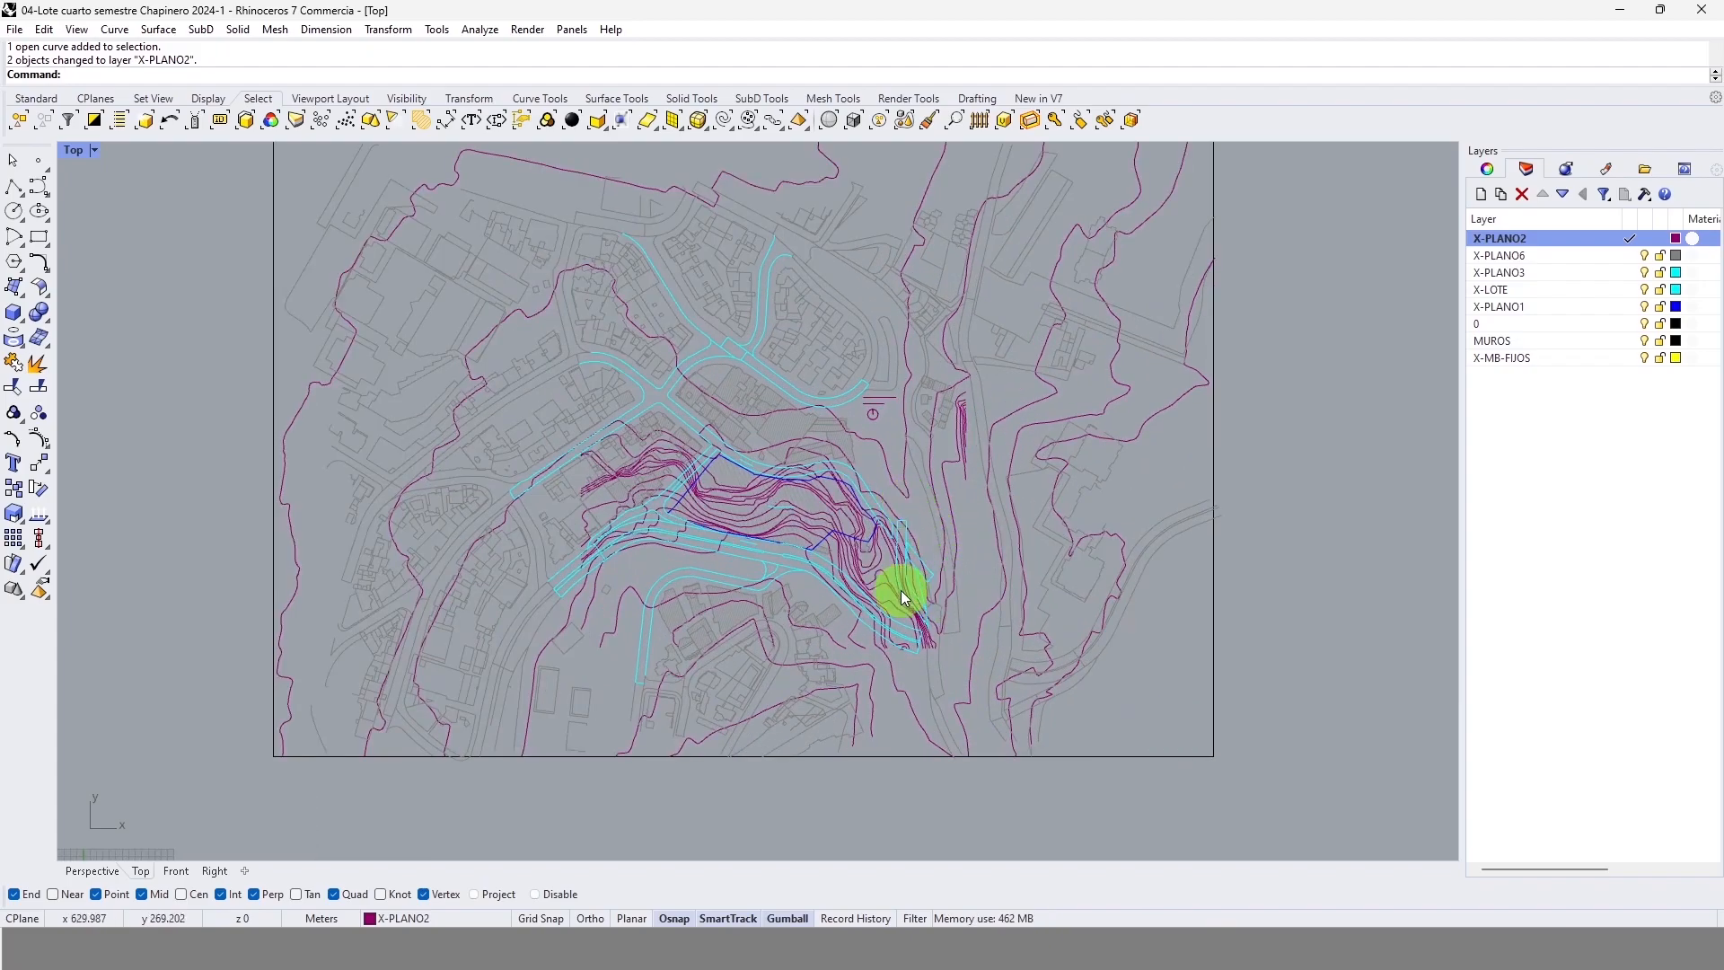
scroll(898, 471, up, 5)
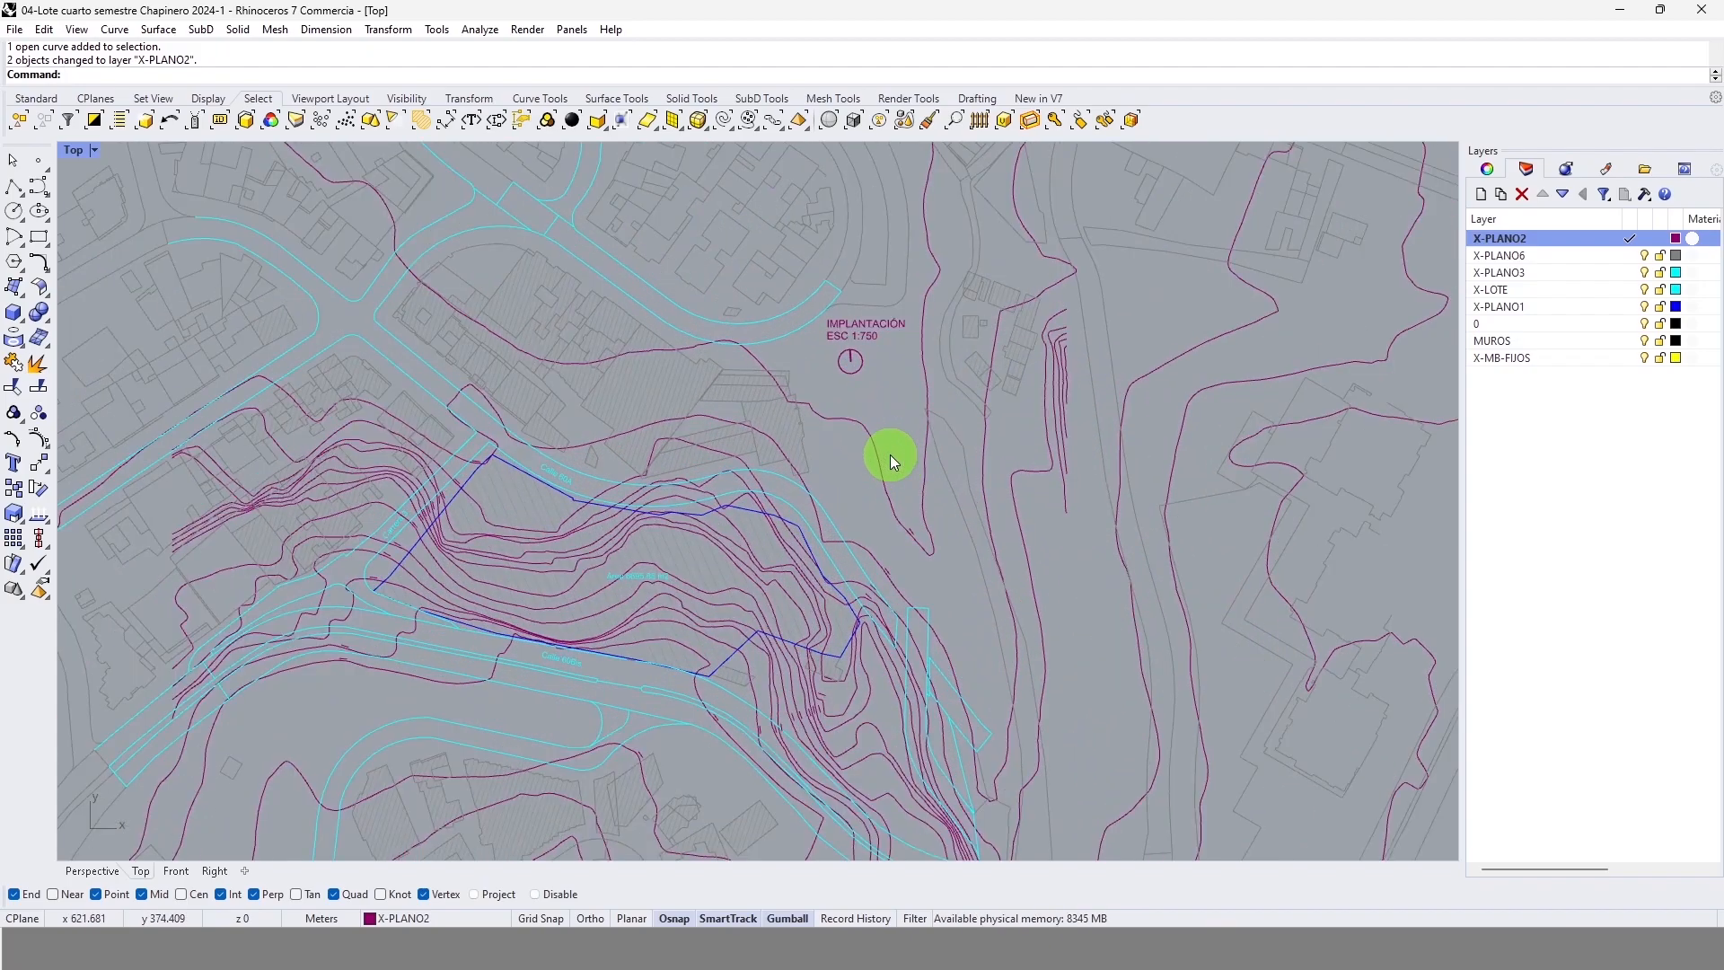
right_drag(893, 622, 911, 341)
right_drag(950, 308, 806, 494)
drag(805, 369, 686, 277)
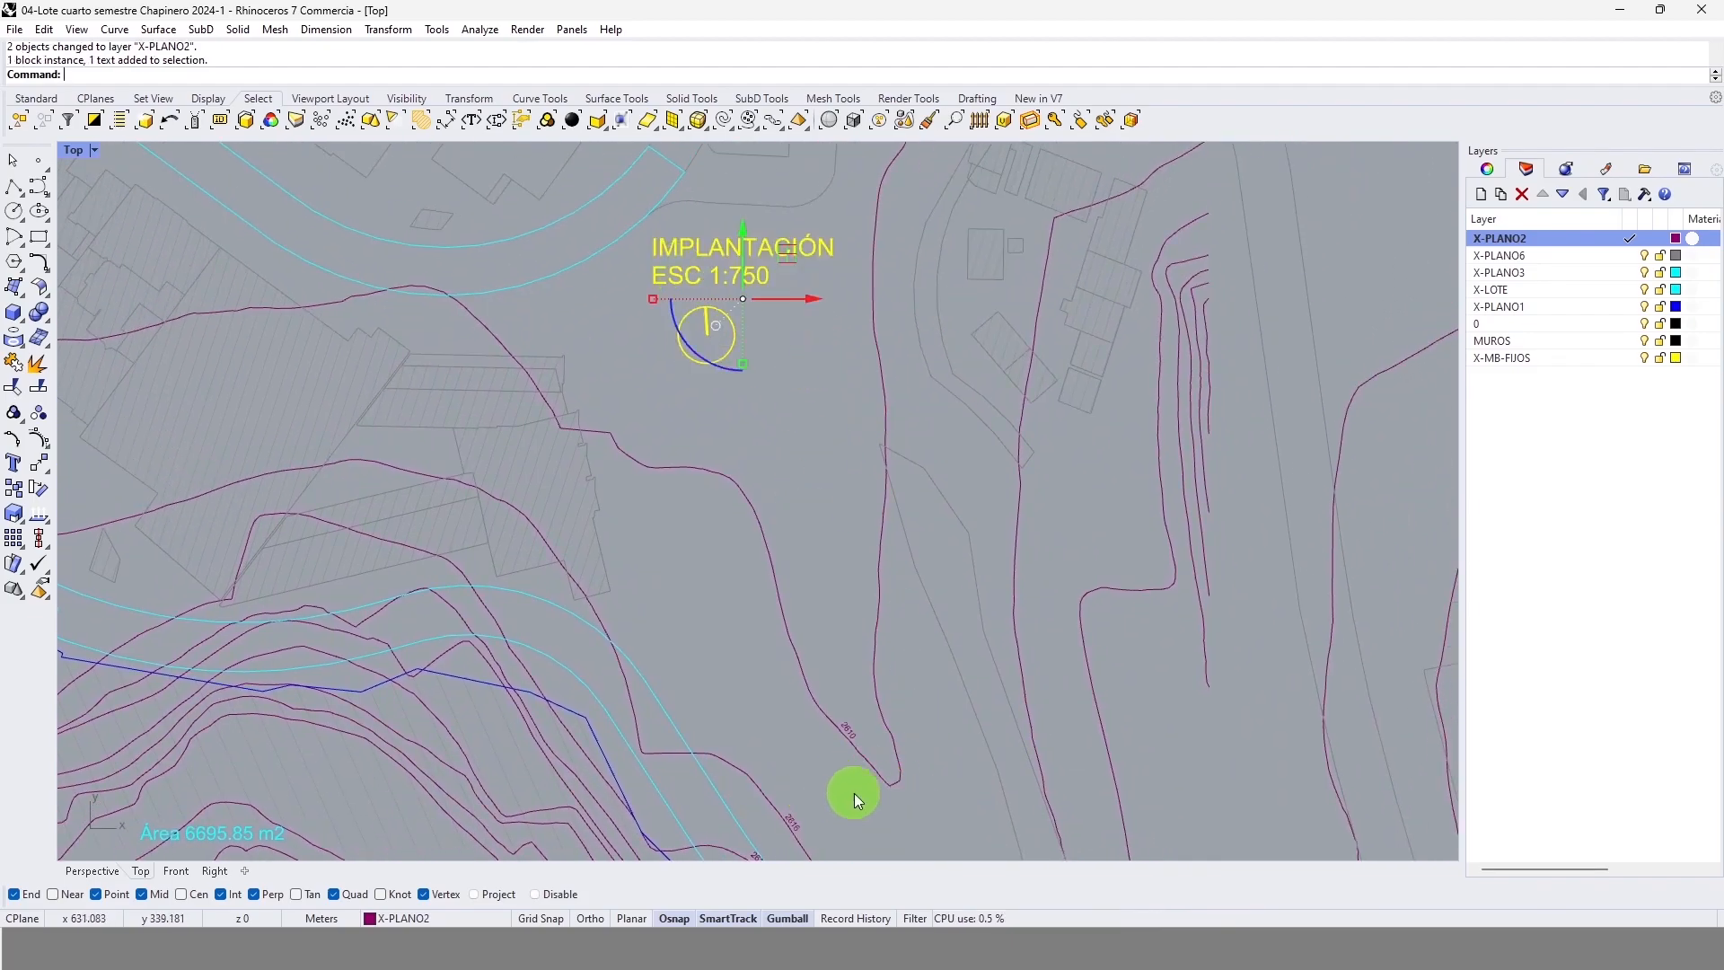
click(1481, 194)
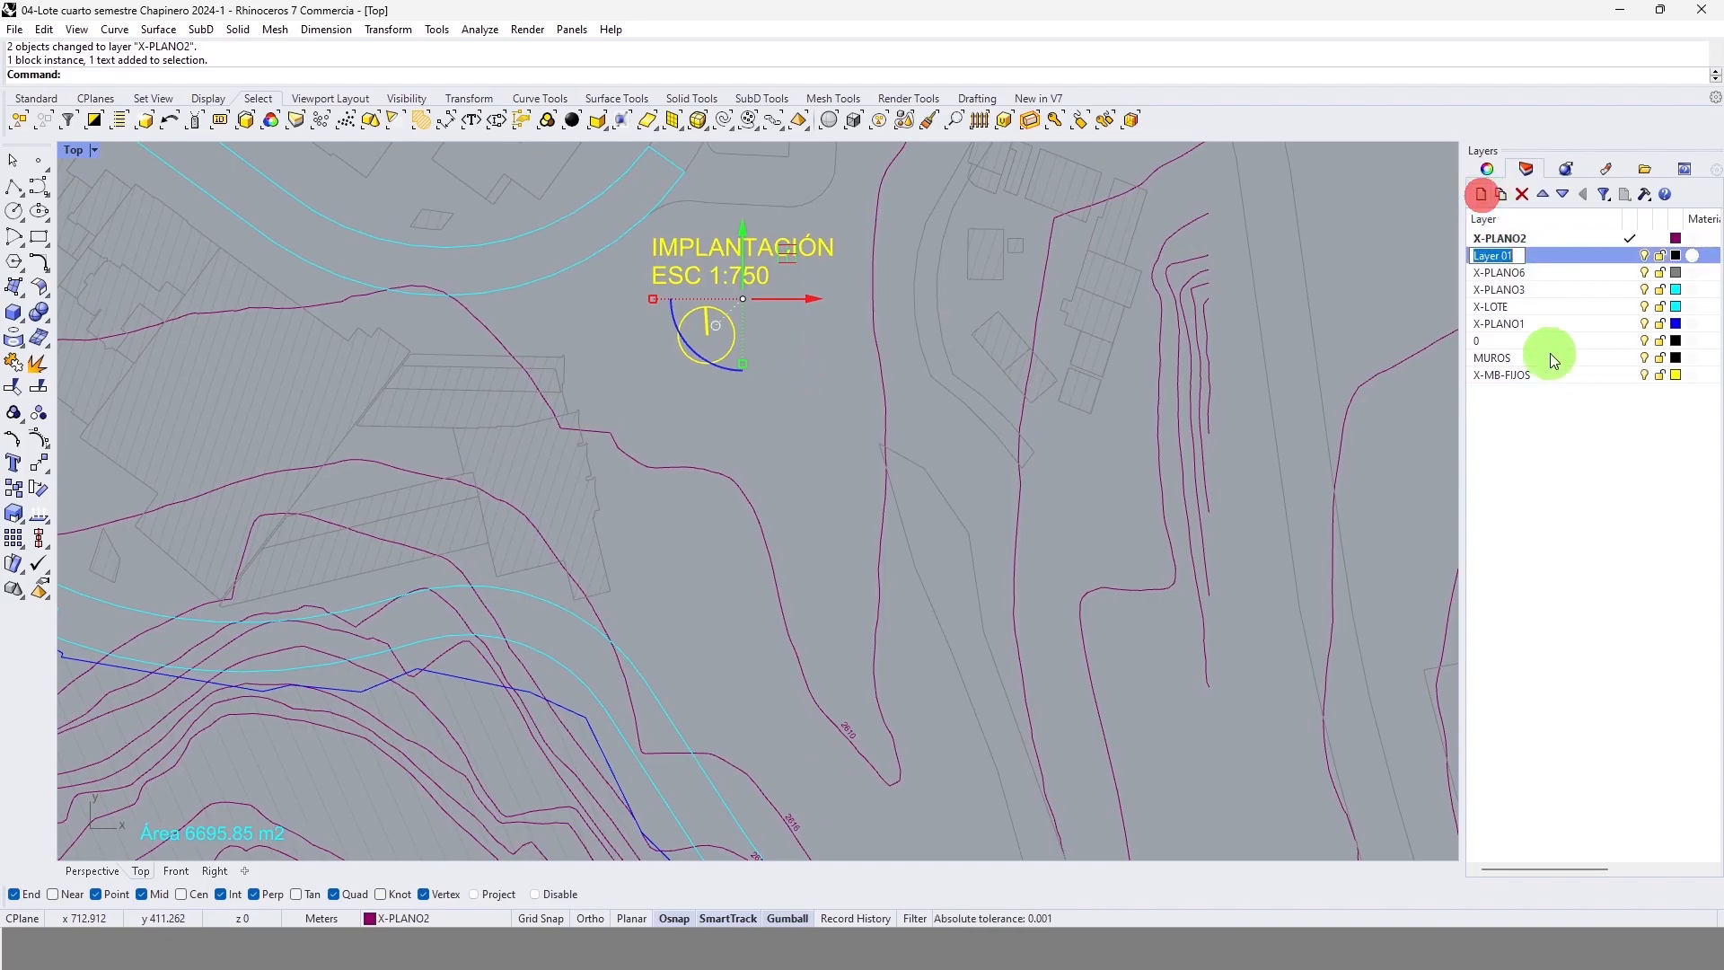
text(textos)
key(Return)
right_click(1517, 256)
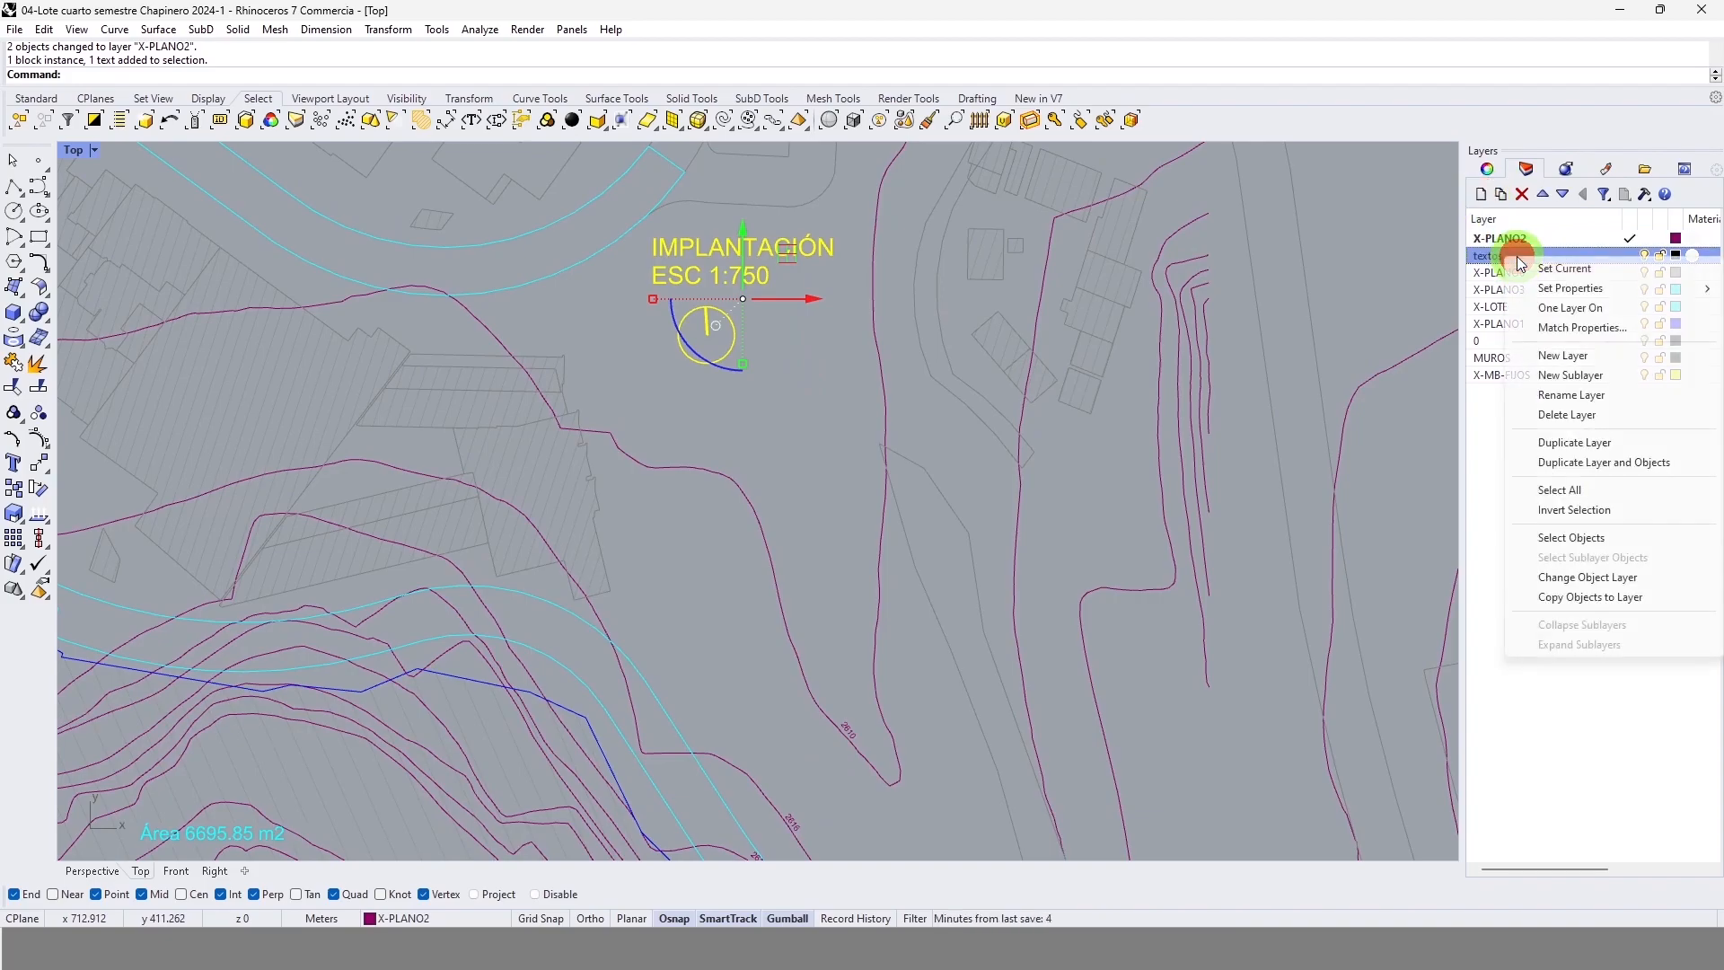
click(1578, 576)
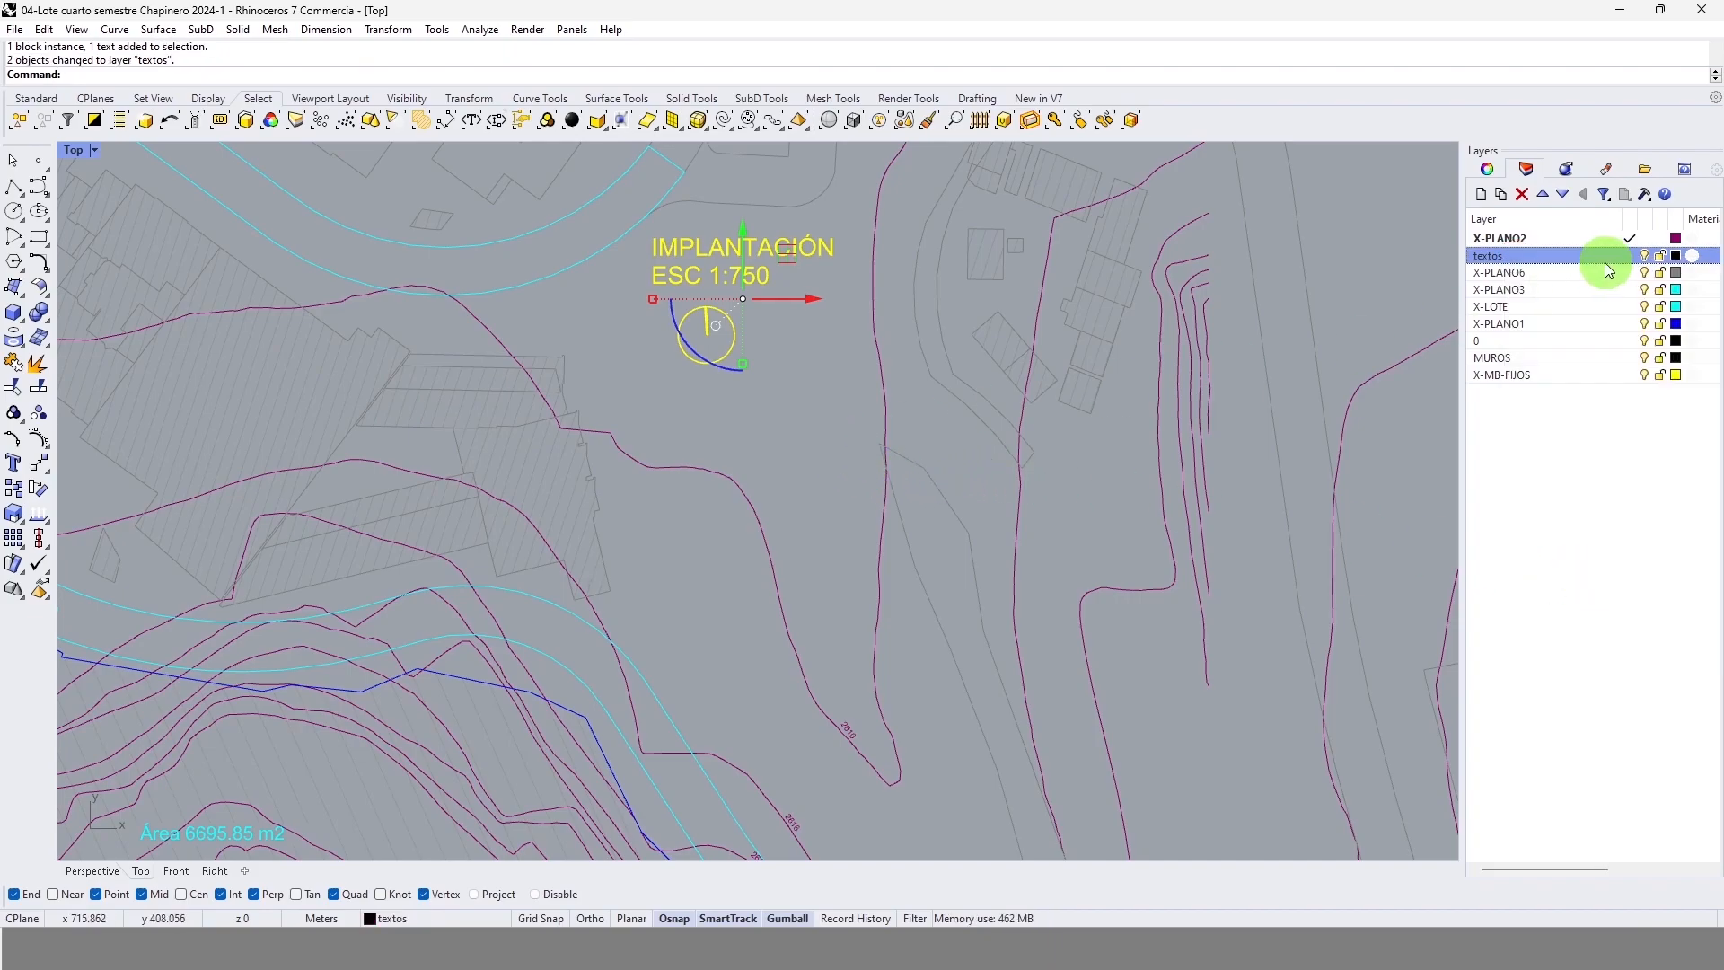
click(834, 440)
Step: Examine the elevation labels on the contour curves east of the lot, starting with the 2610 label
scroll(863, 404, down, 2)
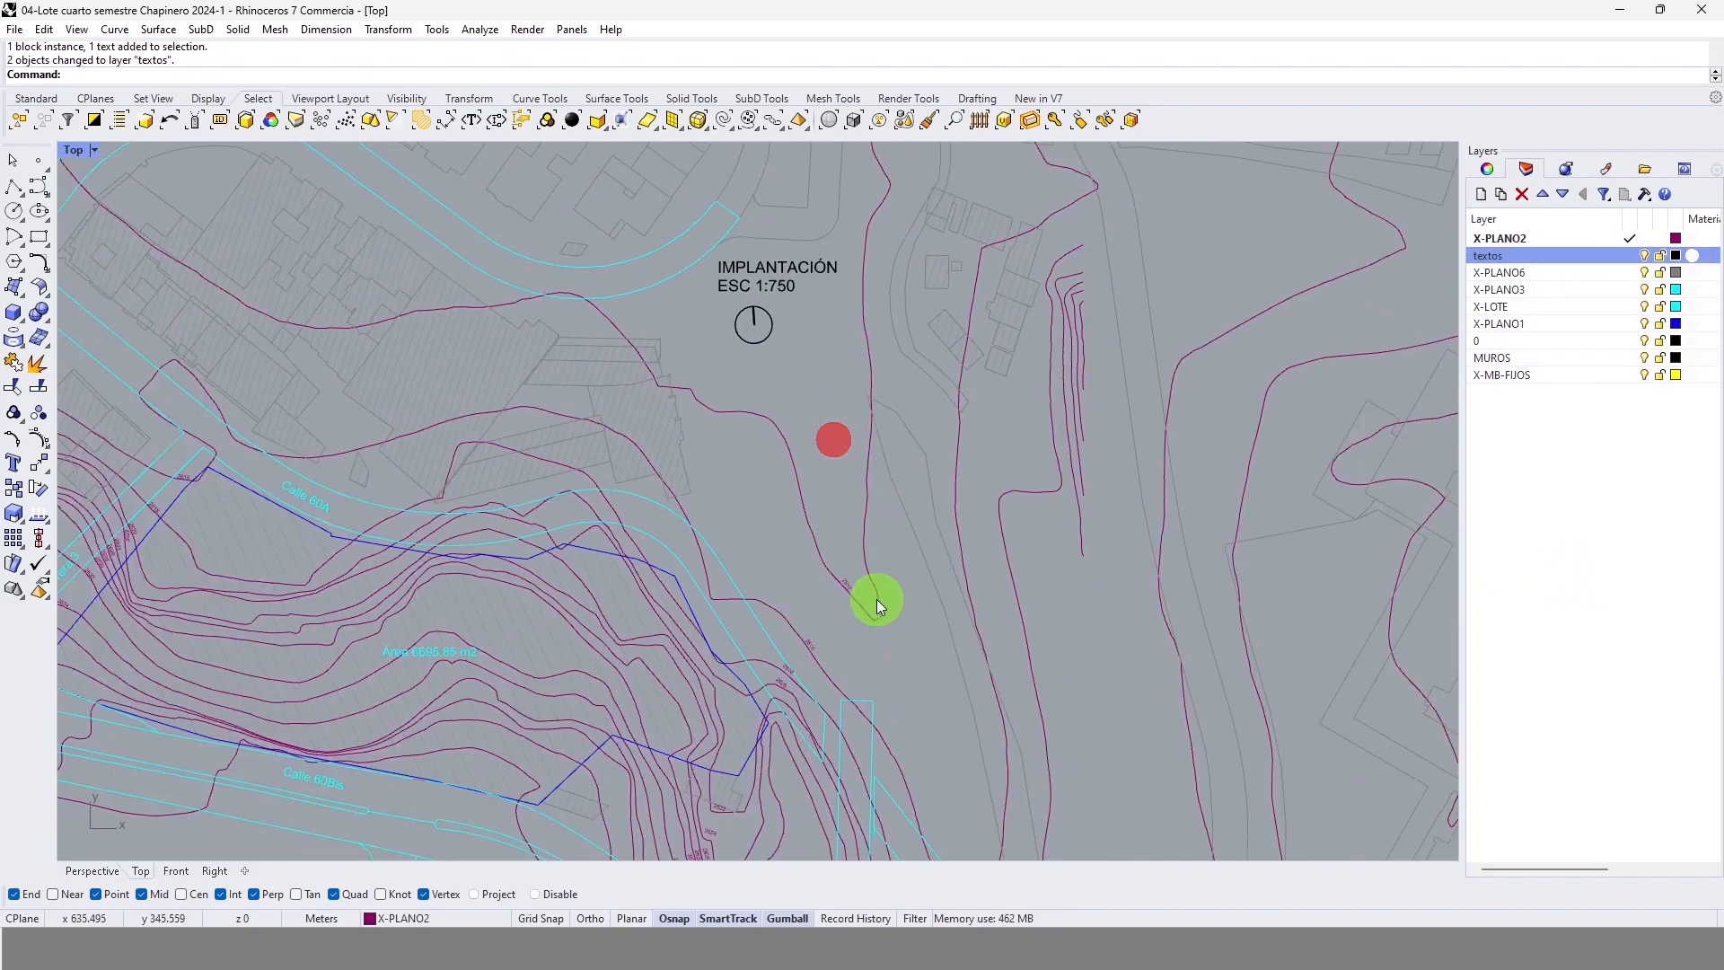
scroll(881, 593, up, 5)
drag(762, 451, 857, 609)
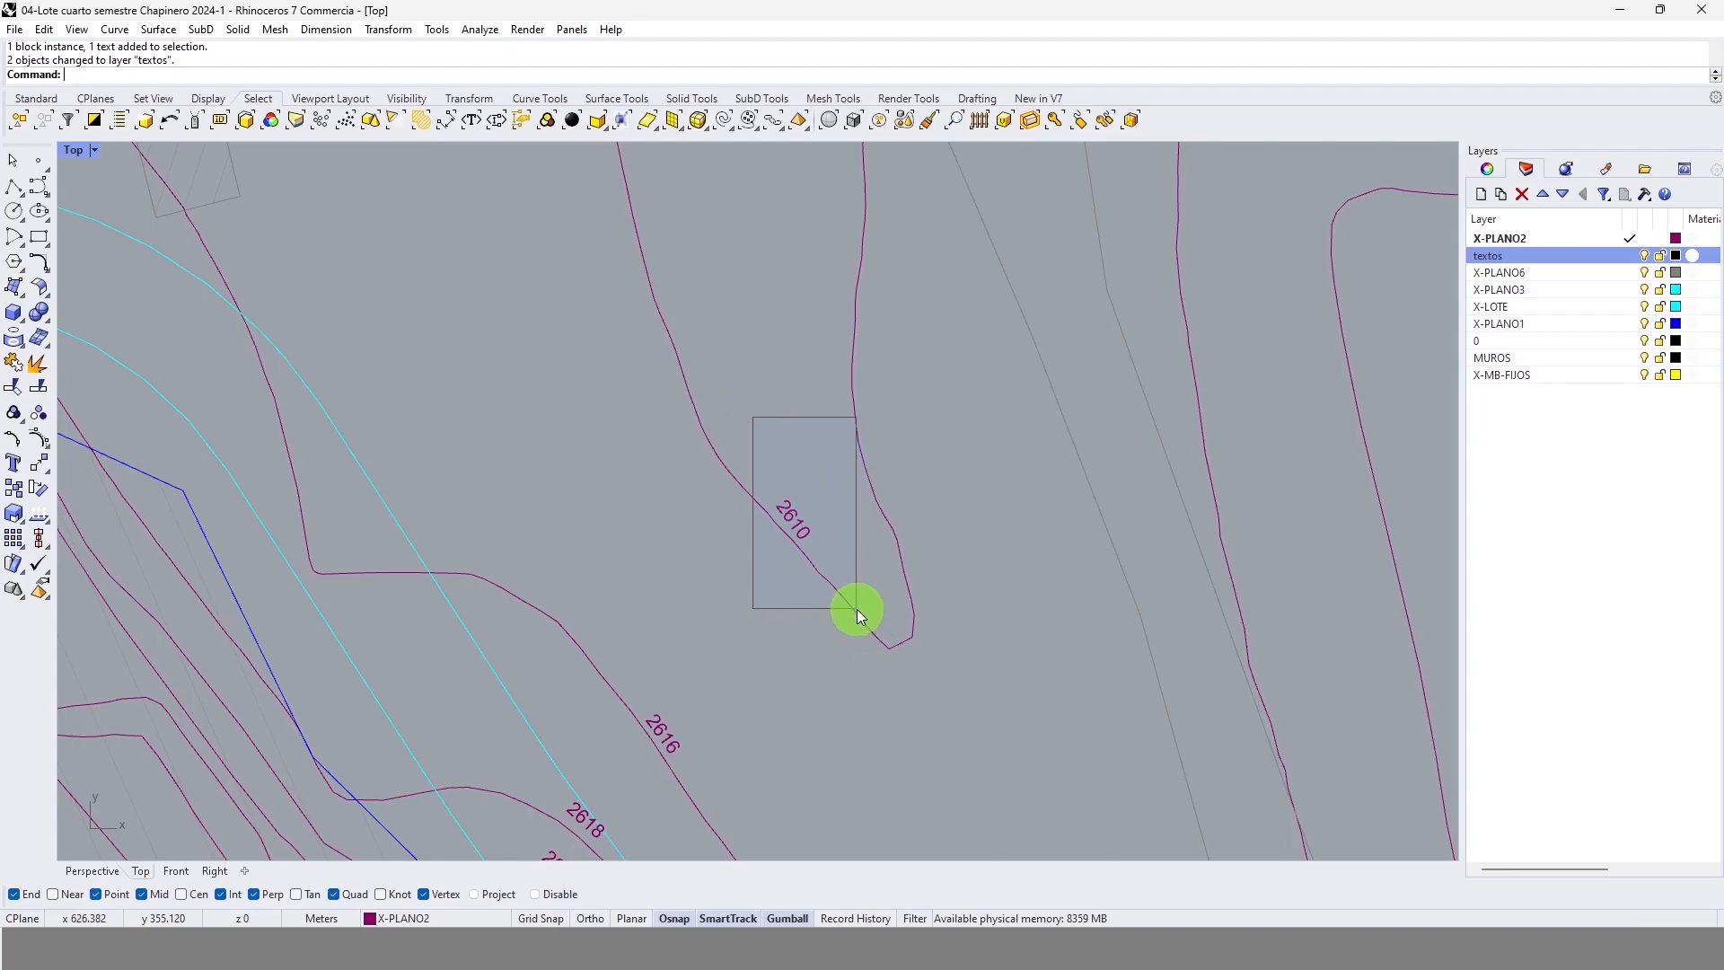
scroll(799, 562, up, 5)
click(799, 563)
scroll(821, 381, down, 8)
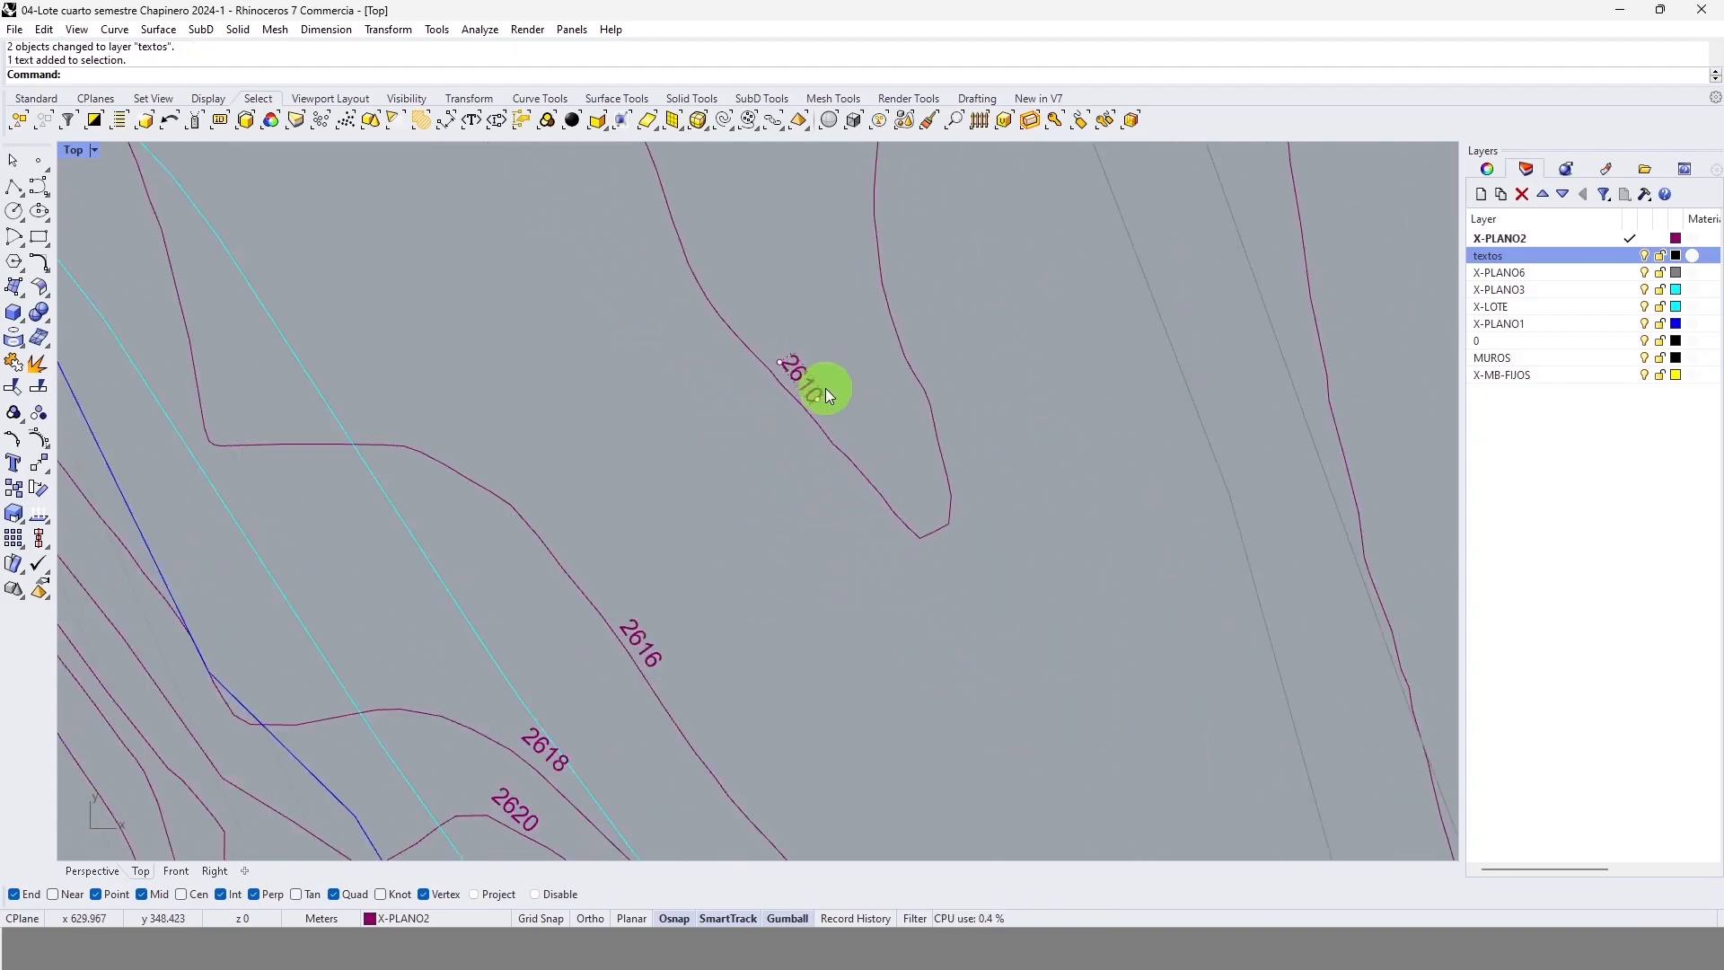
scroll(859, 460, up, 4)
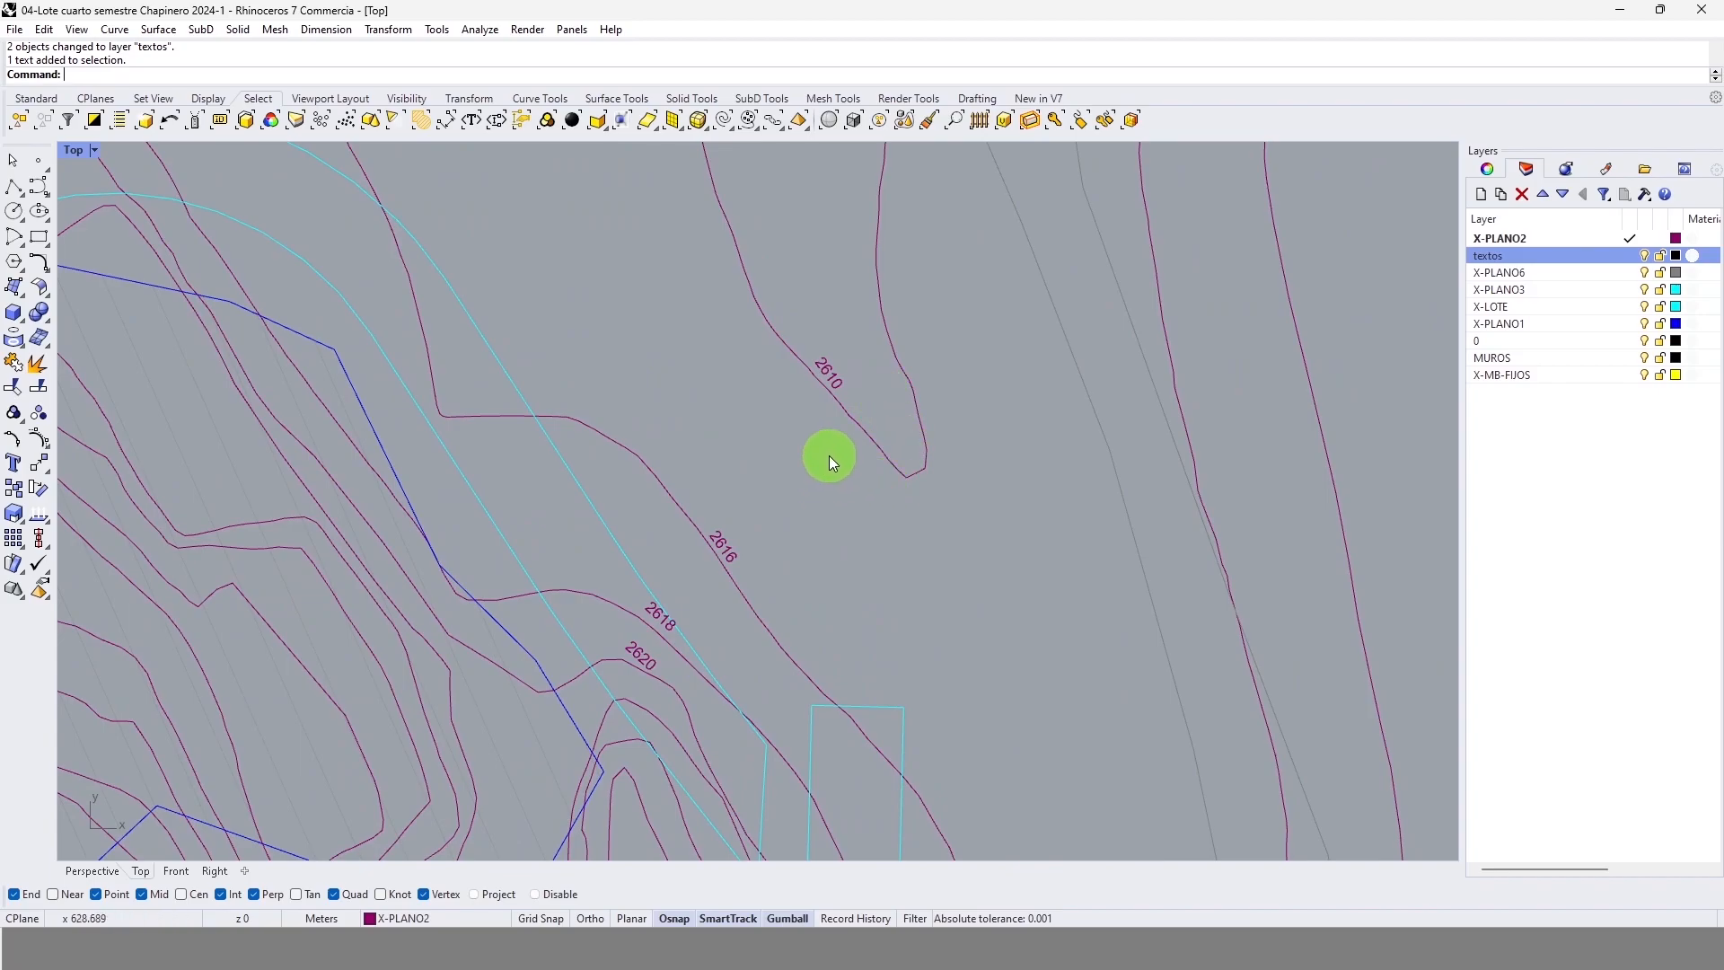
scroll(900, 432, up, 3)
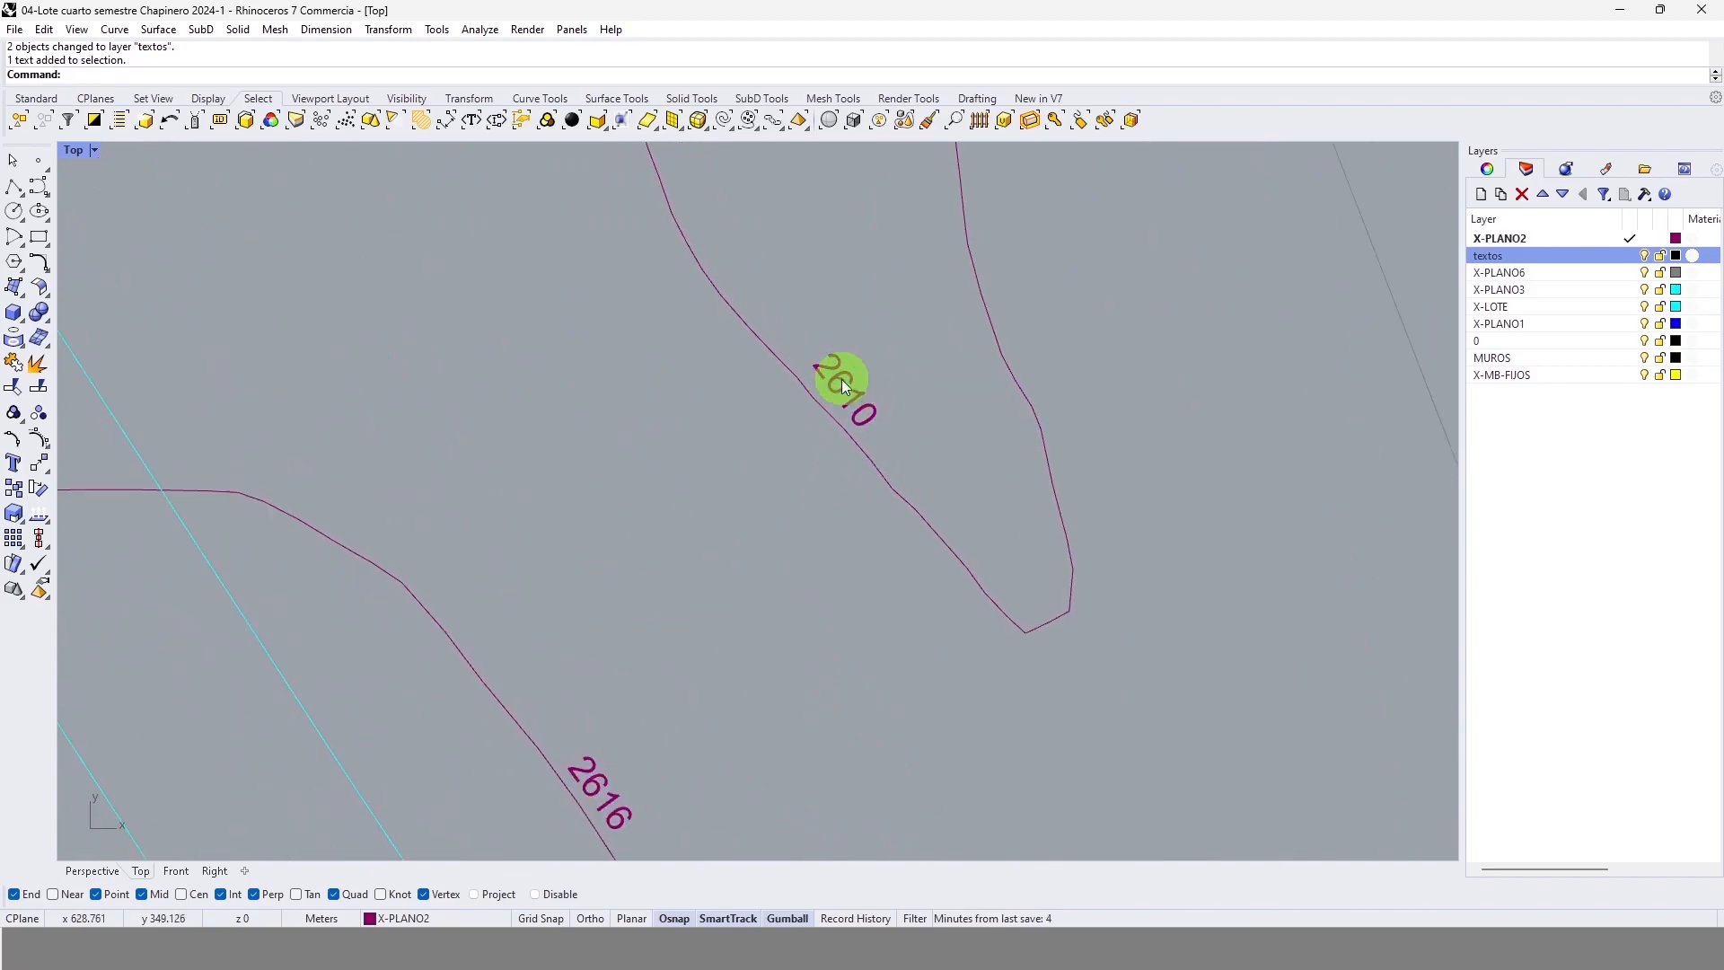
scroll(940, 526, down, 6)
scroll(790, 498, up, 6)
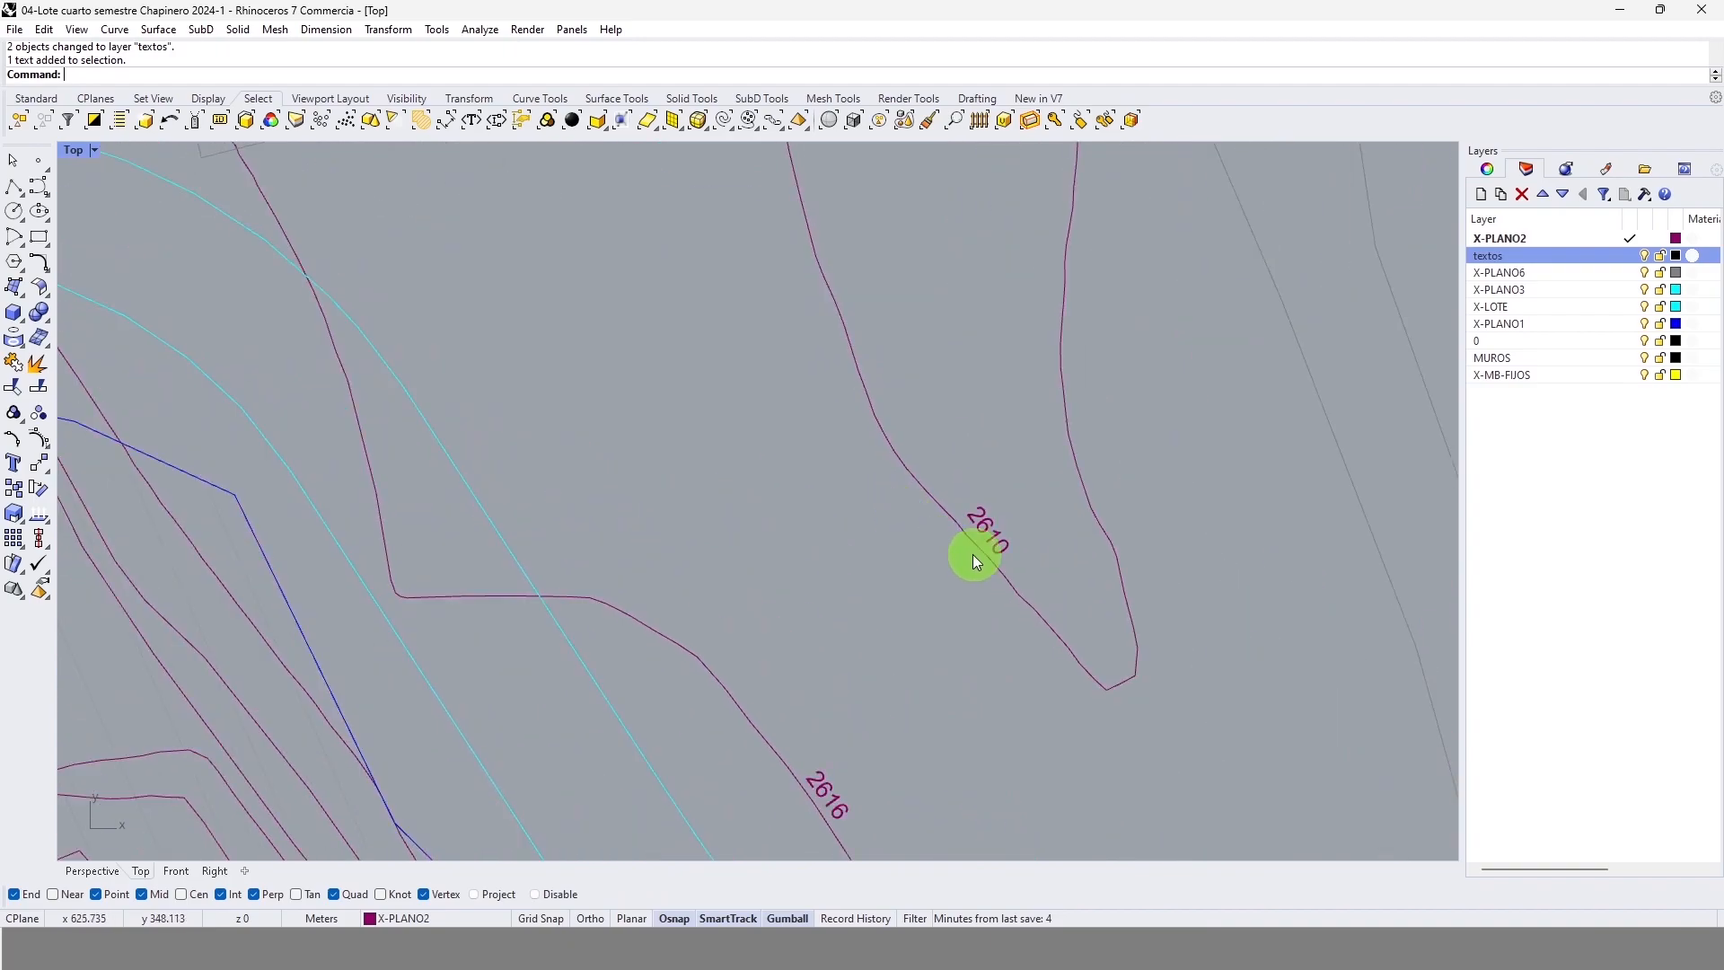
scroll(935, 455, down, 3)
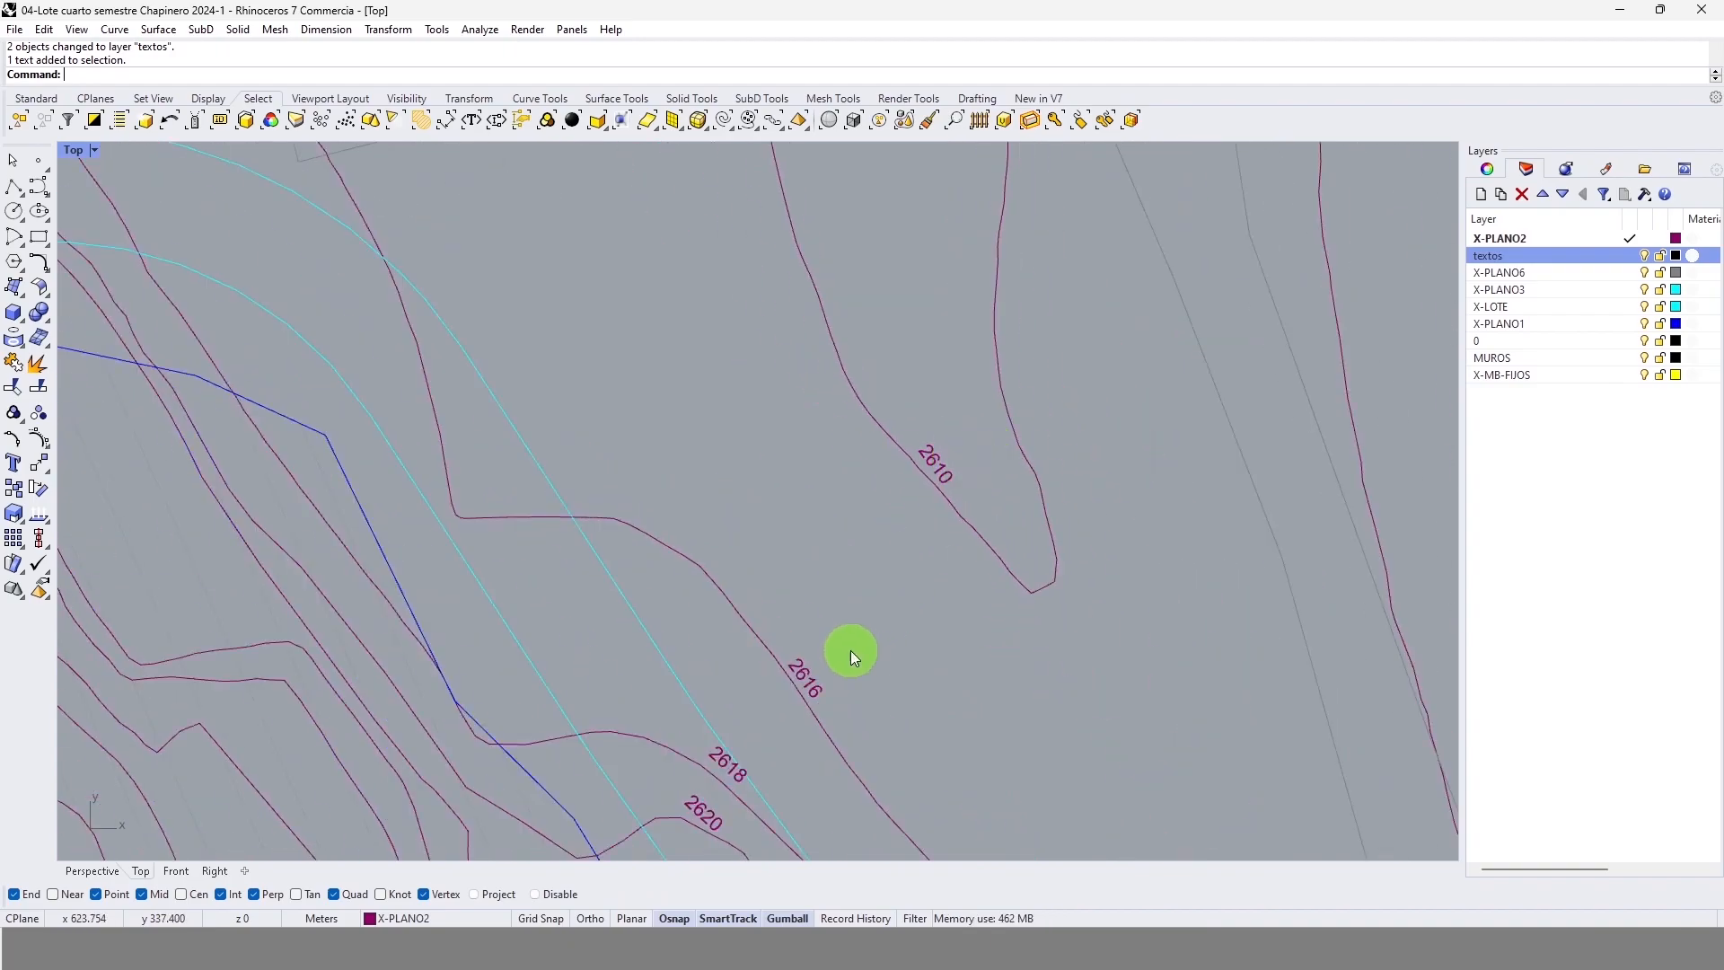
Step: Examine the elevation labels from 2616 onward and how the contour curves run across the lot and its surroundings
right_drag(806, 691, 1008, 431)
right_drag(939, 527, 1120, 300)
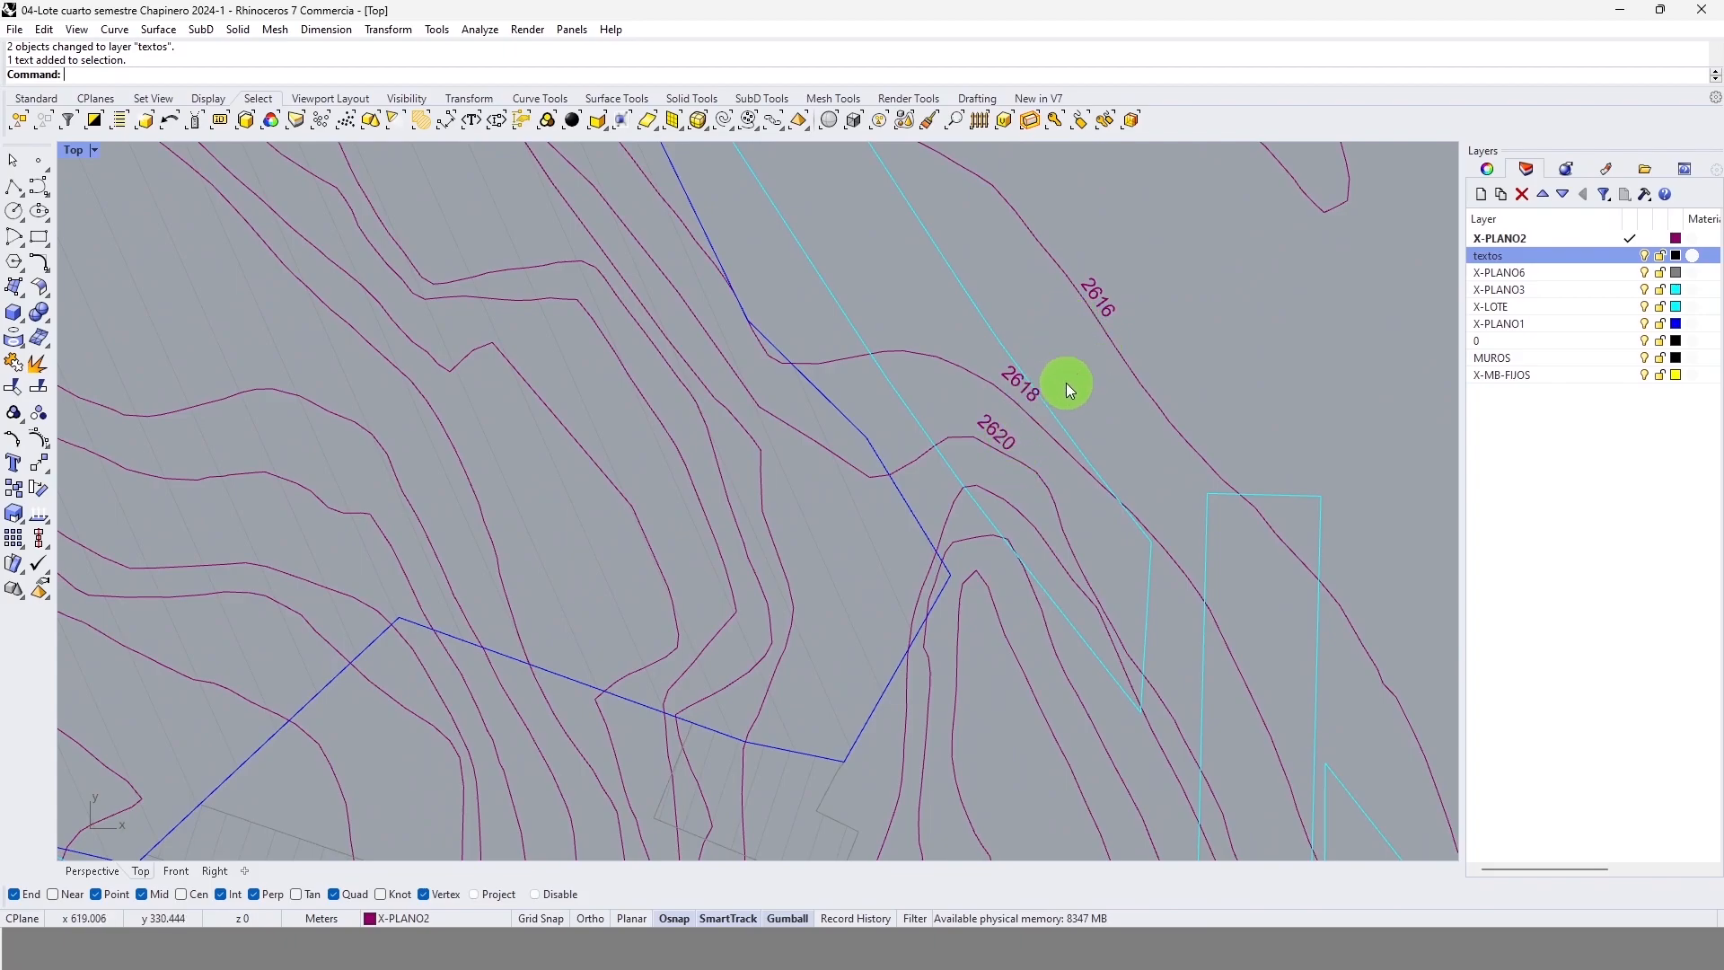
right_drag(999, 514, 1091, 267)
right_drag(855, 689, 916, 508)
scroll(869, 634, down, 7)
scroll(853, 620, down, 5)
scroll(458, 333, up, 2)
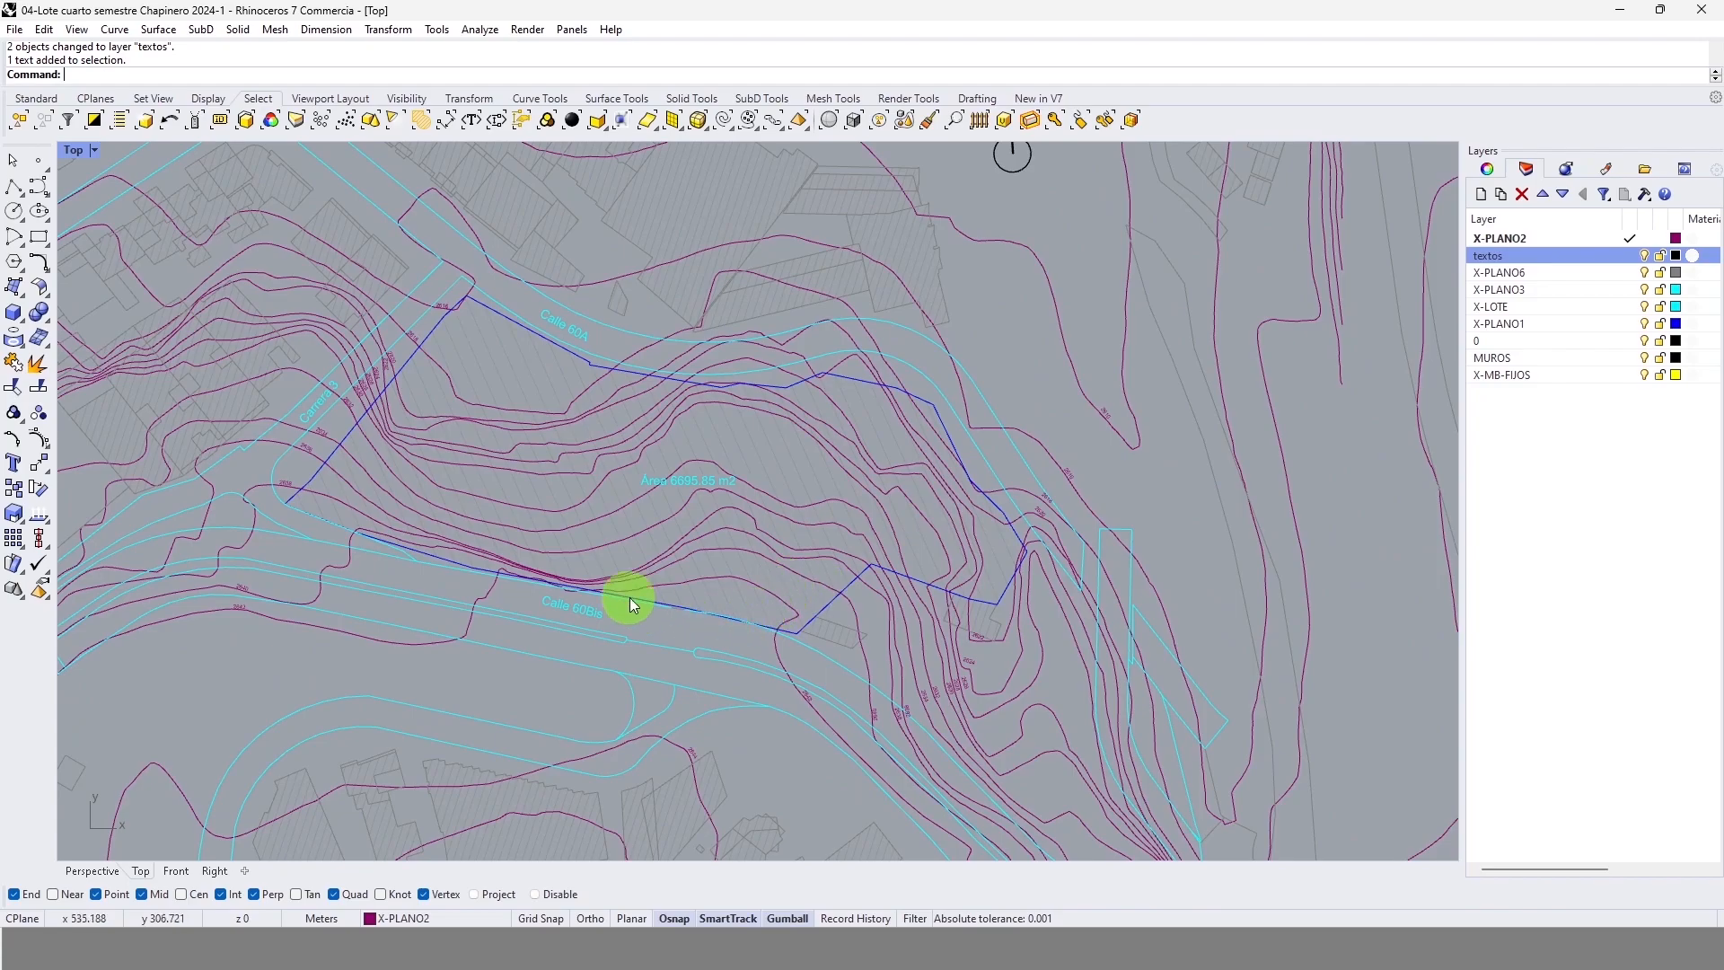
scroll(435, 381, up, 2)
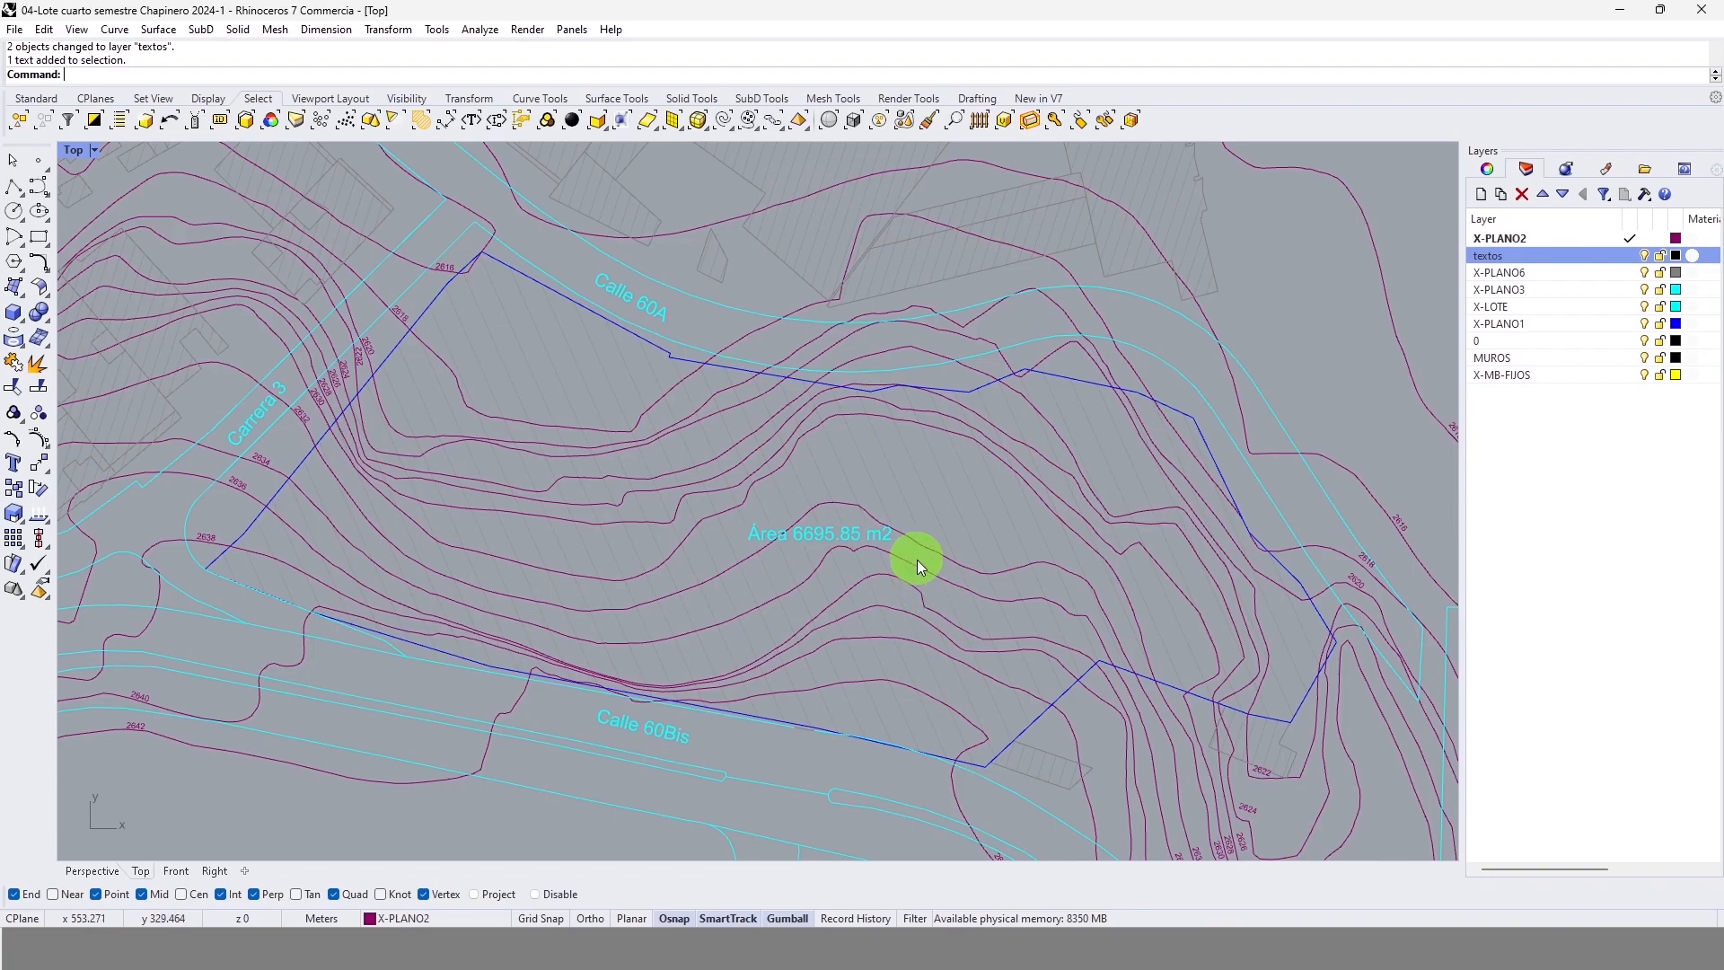
scroll(721, 530, down, 5)
scroll(917, 474, up, 2)
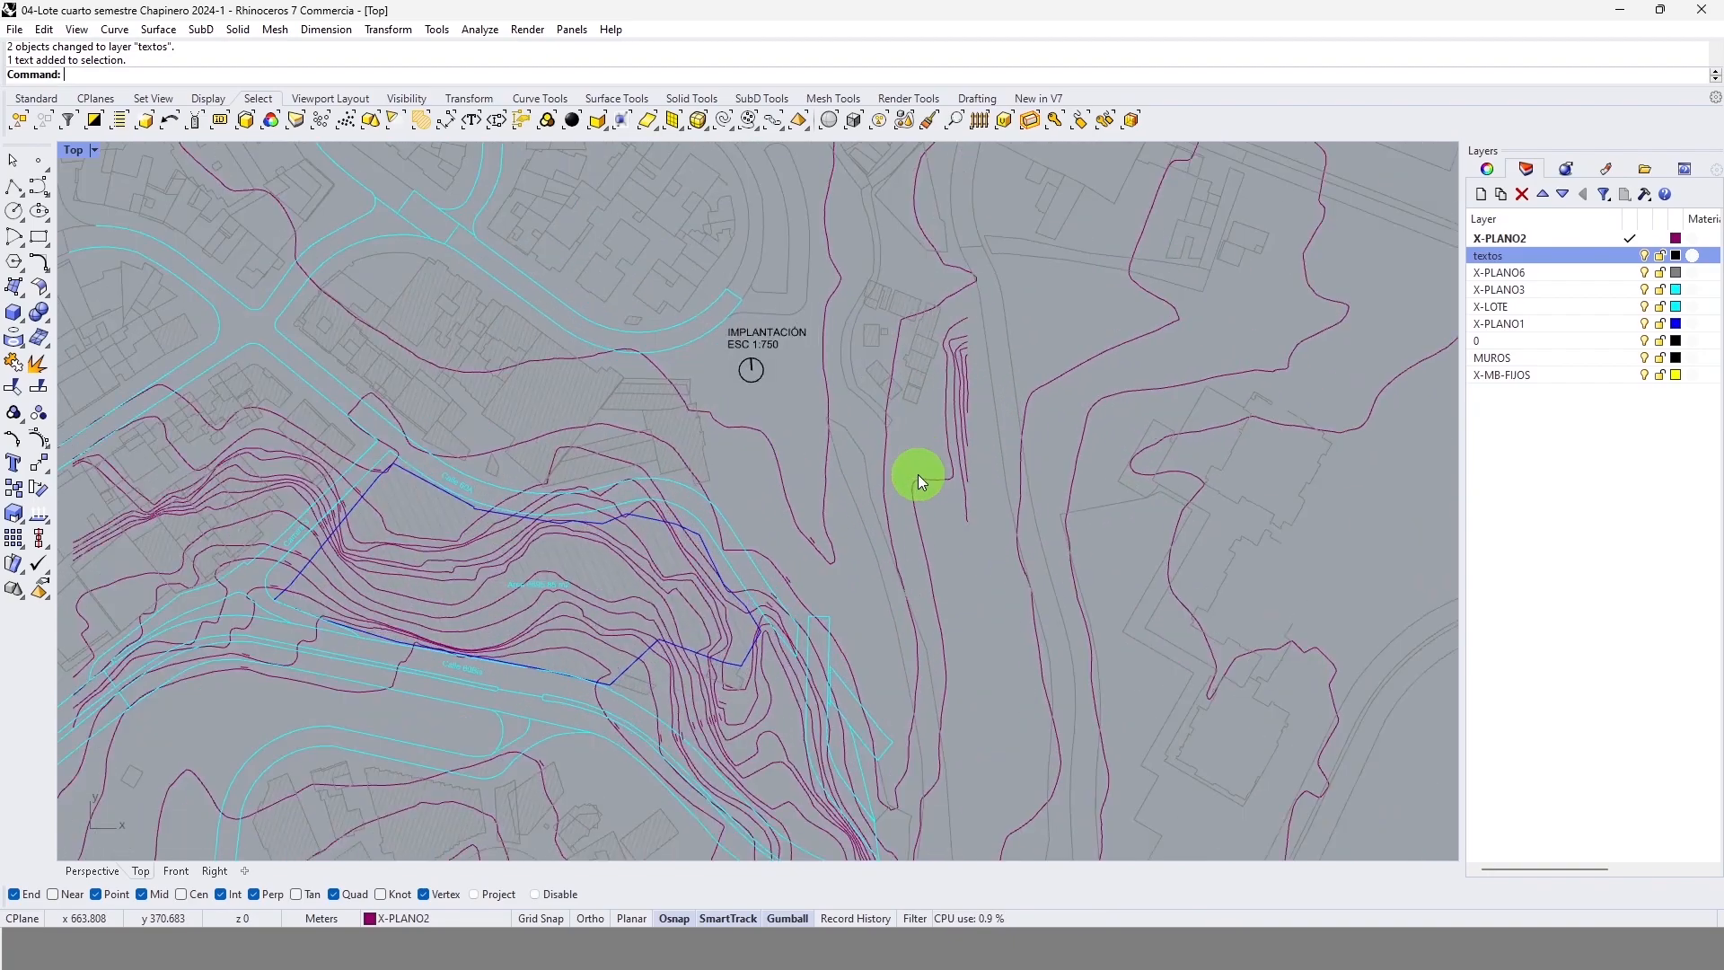
Step: Select all texts in the plan, move them to layer textos, and check the layer by hiding and showing it
text(seltext)
click(106, 92)
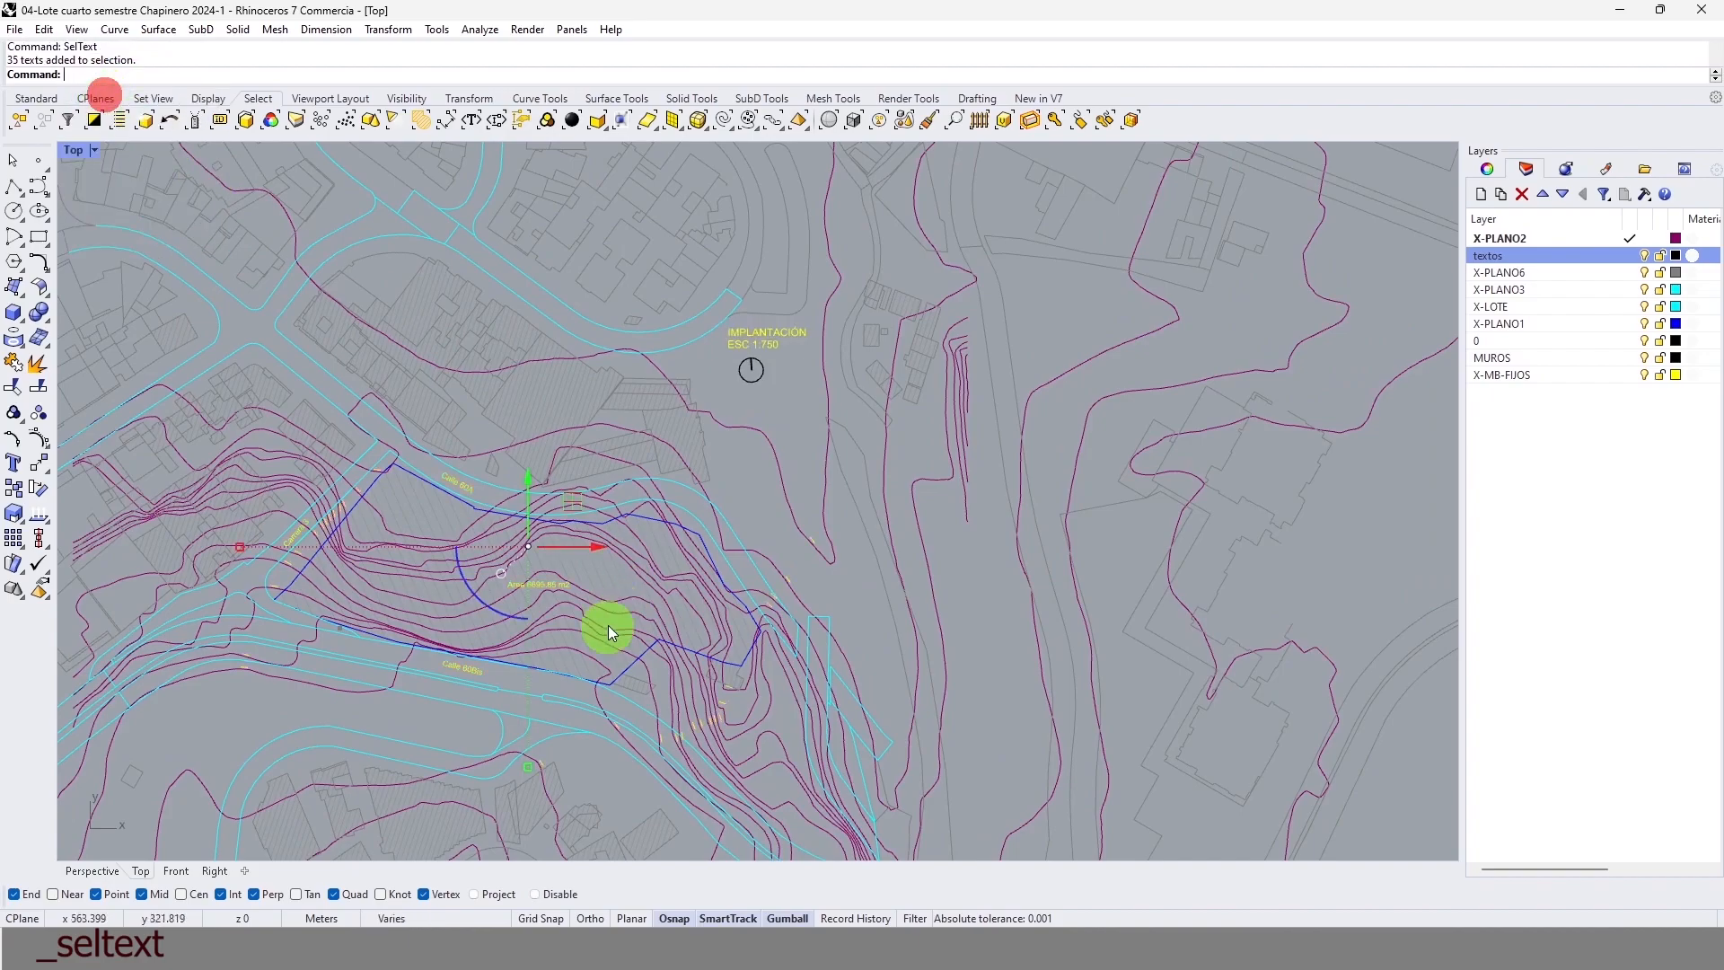
right_click(1504, 256)
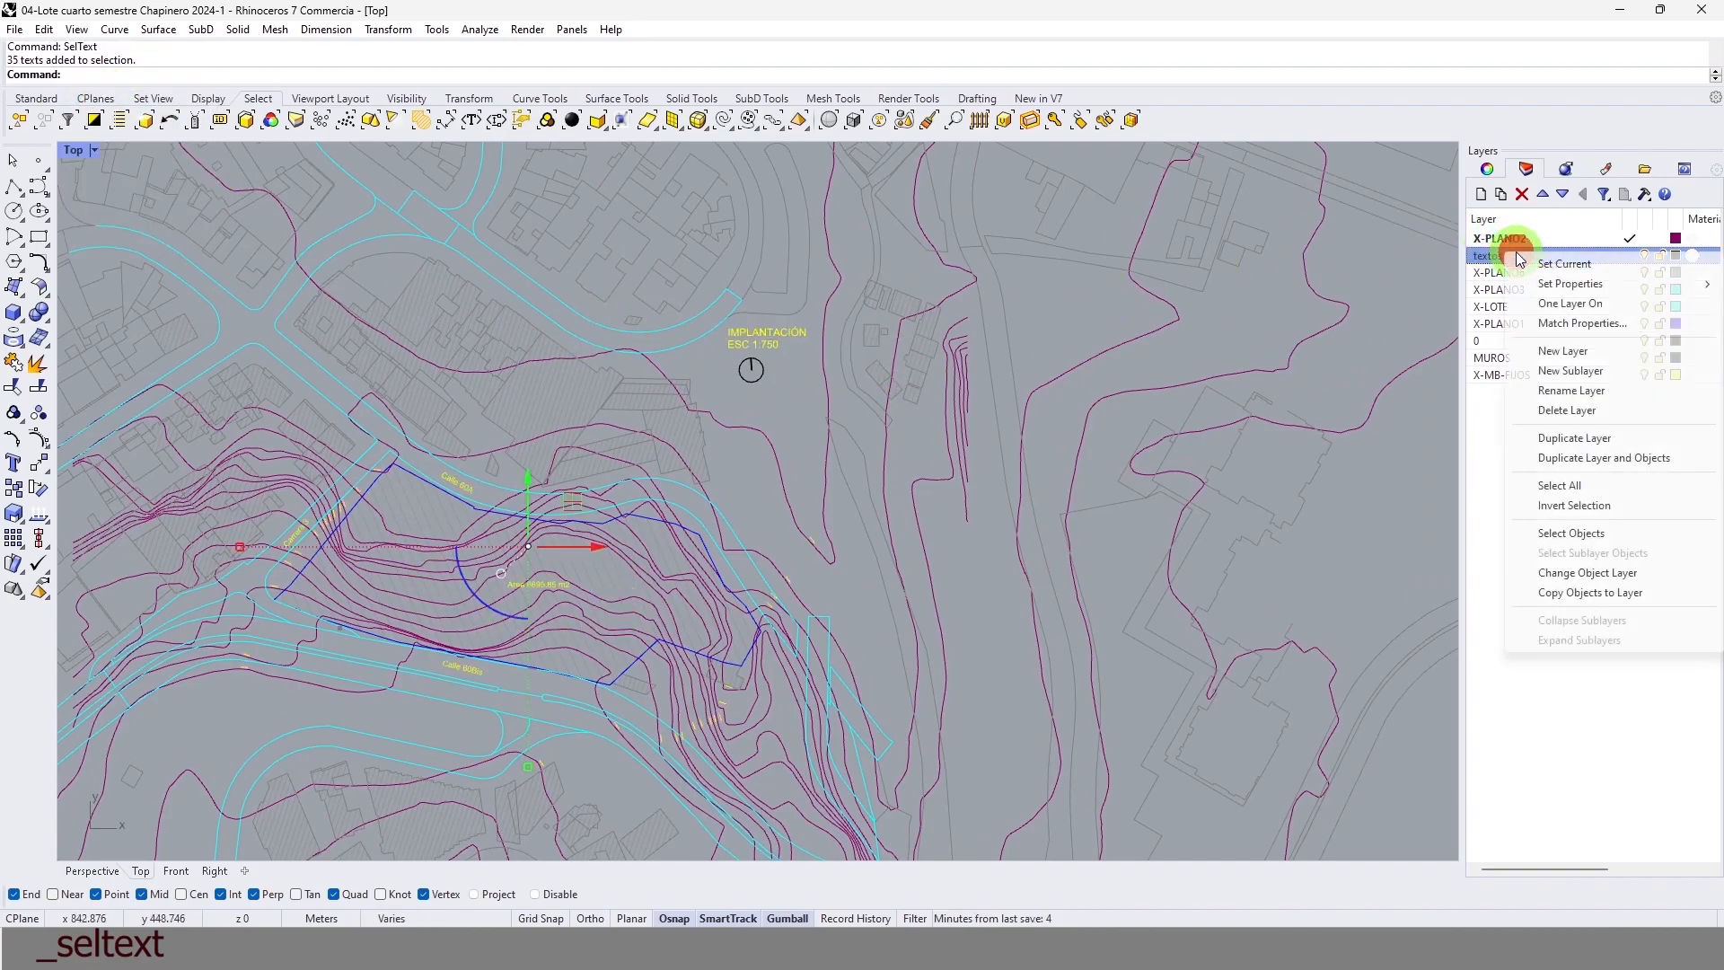
click(1586, 573)
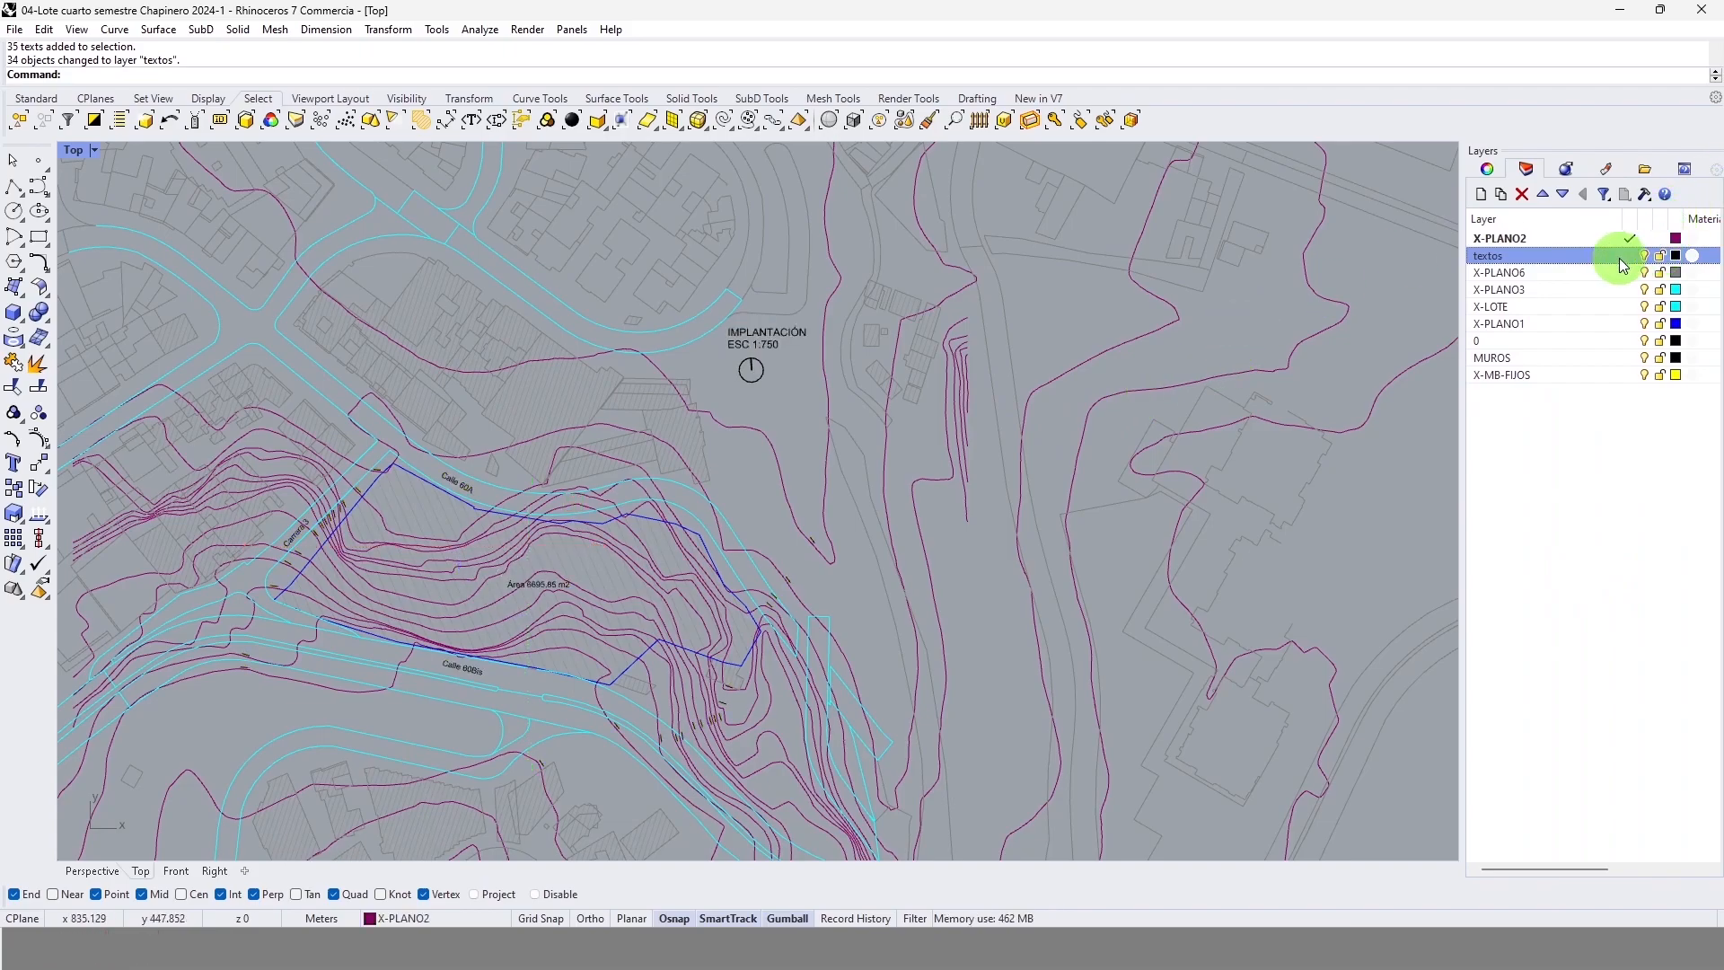
click(1644, 256)
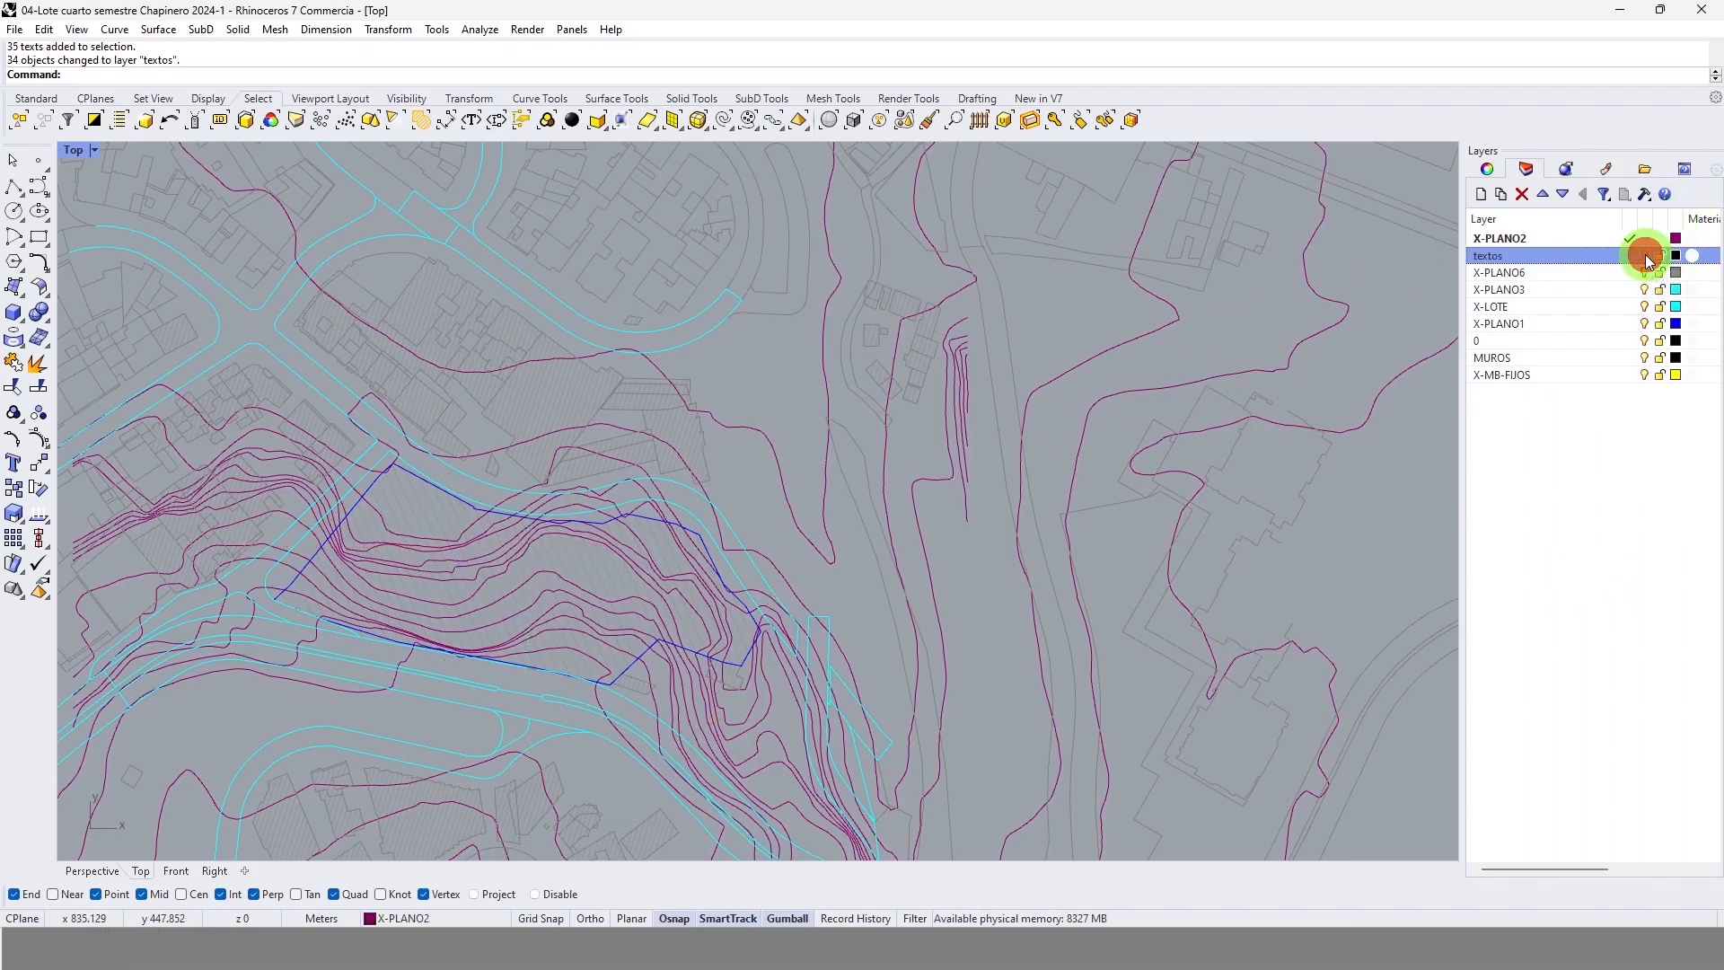
click(1645, 256)
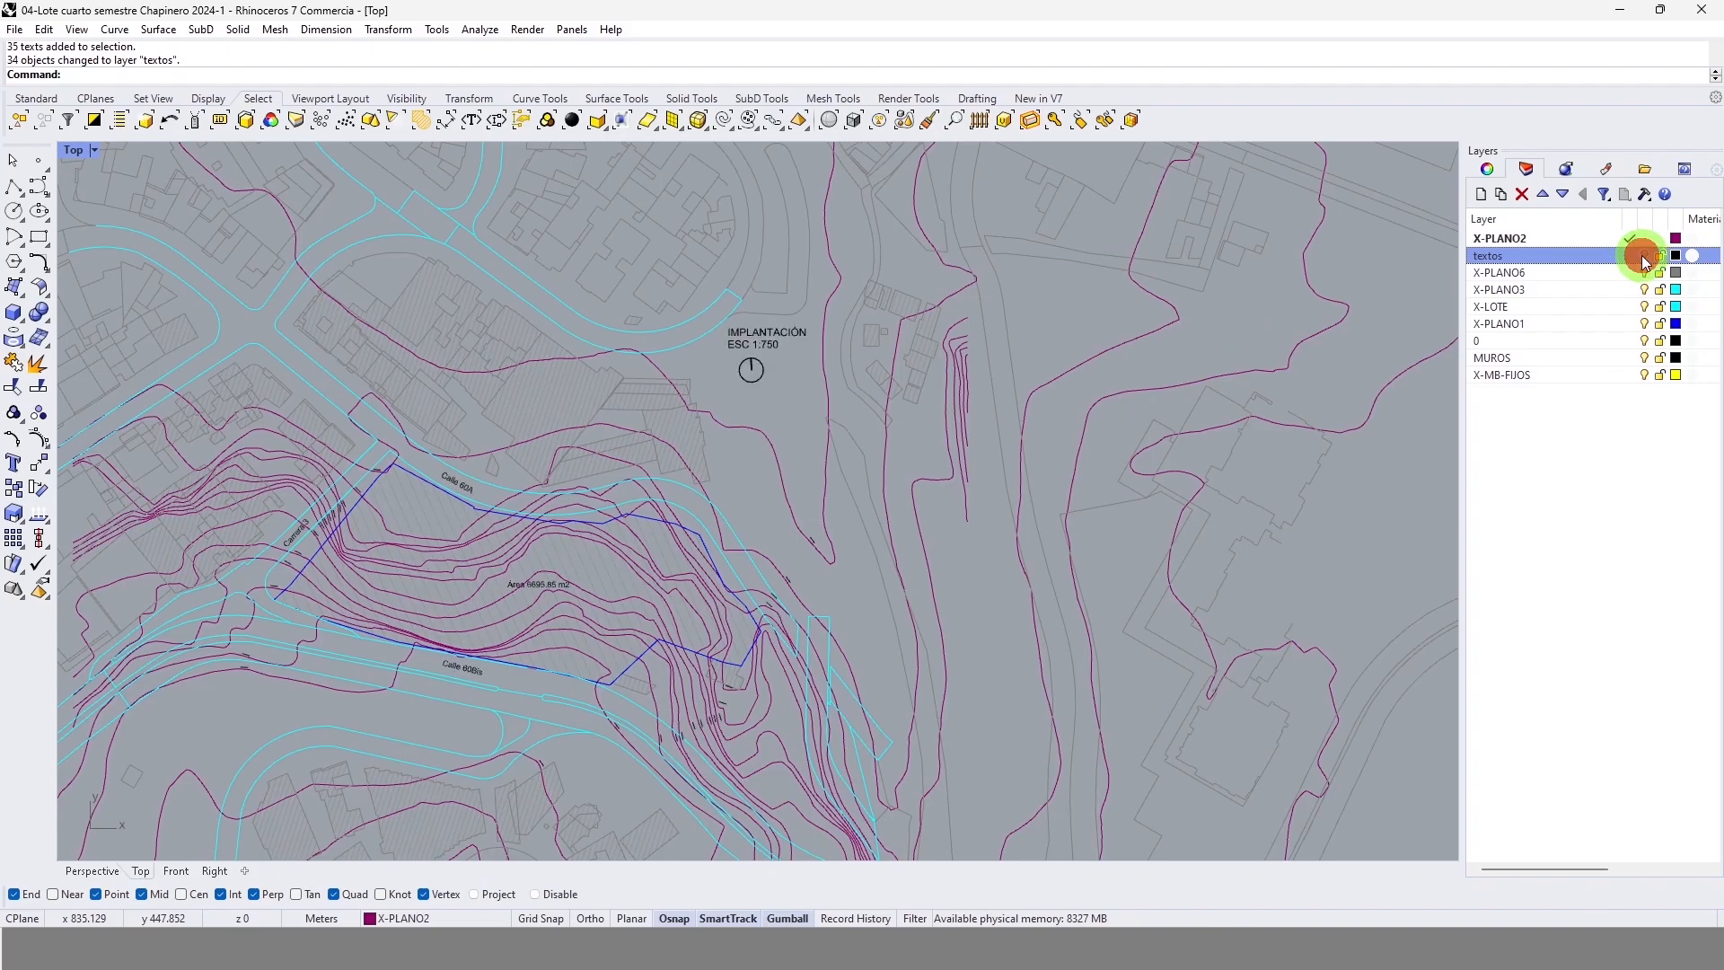
Step: Select all contour curves on layer X-PLANO2
right_click(1560, 237)
click(1572, 520)
scroll(975, 508, down, 5)
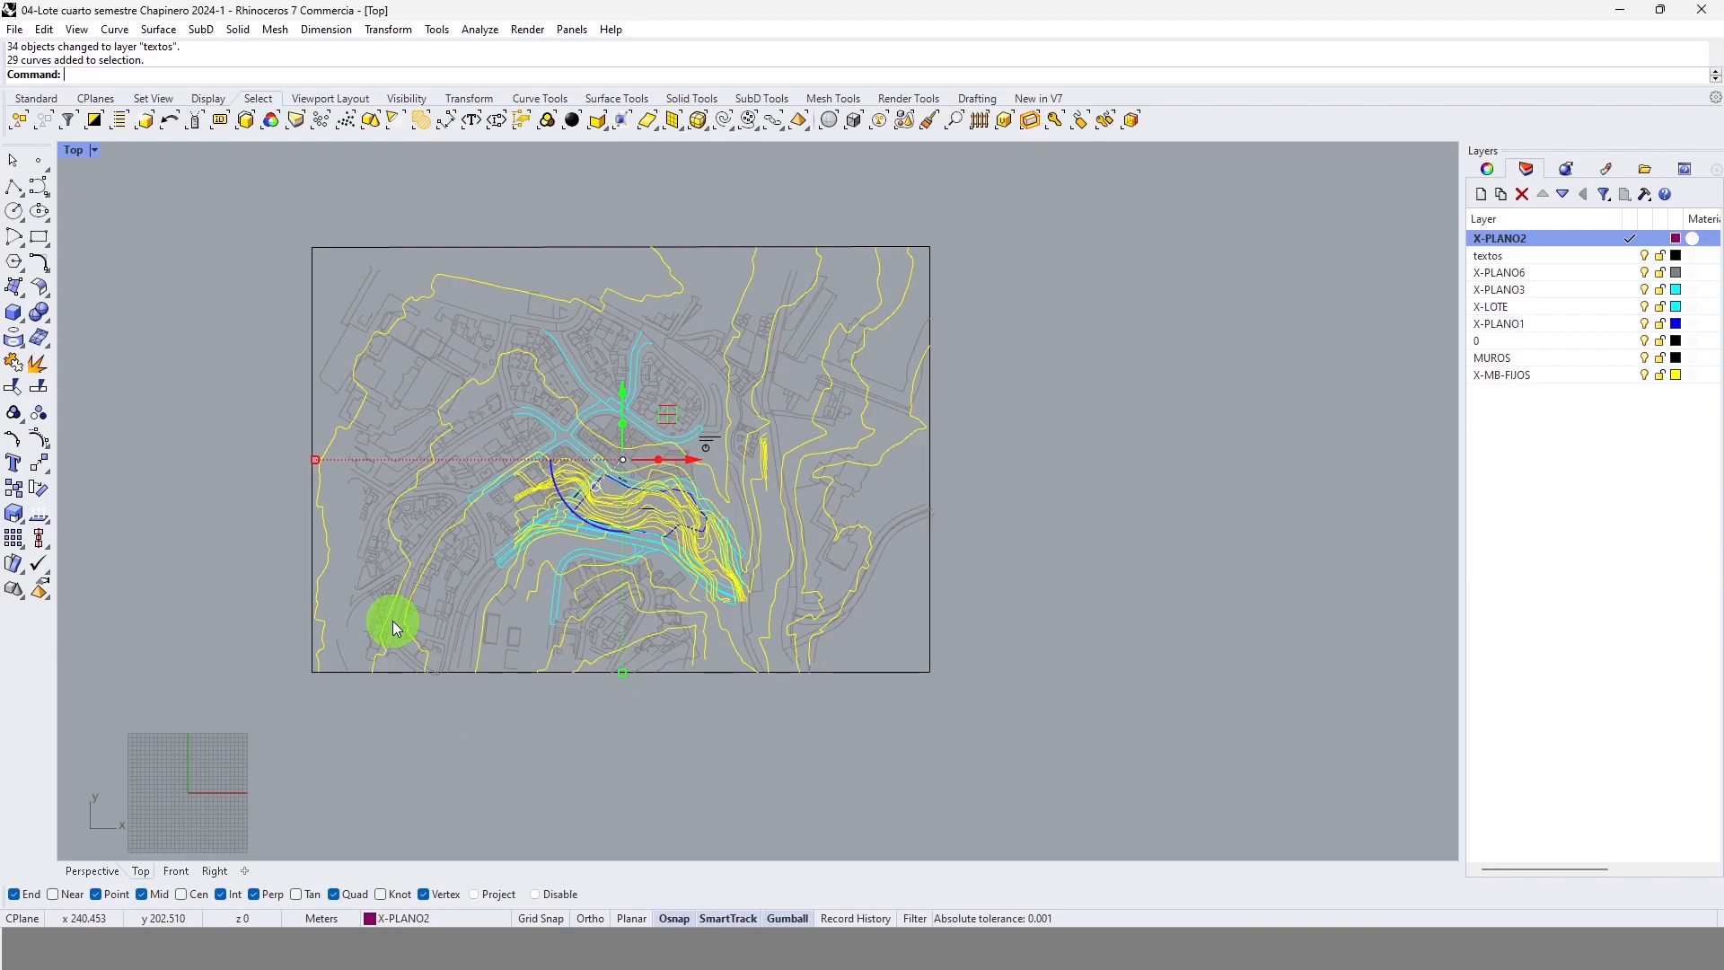
Step: Examine the selected contour curves in the perspective view from low, oblique and overhead angles, including their elevation labels
click(86, 870)
right_drag(527, 597, 935, 661)
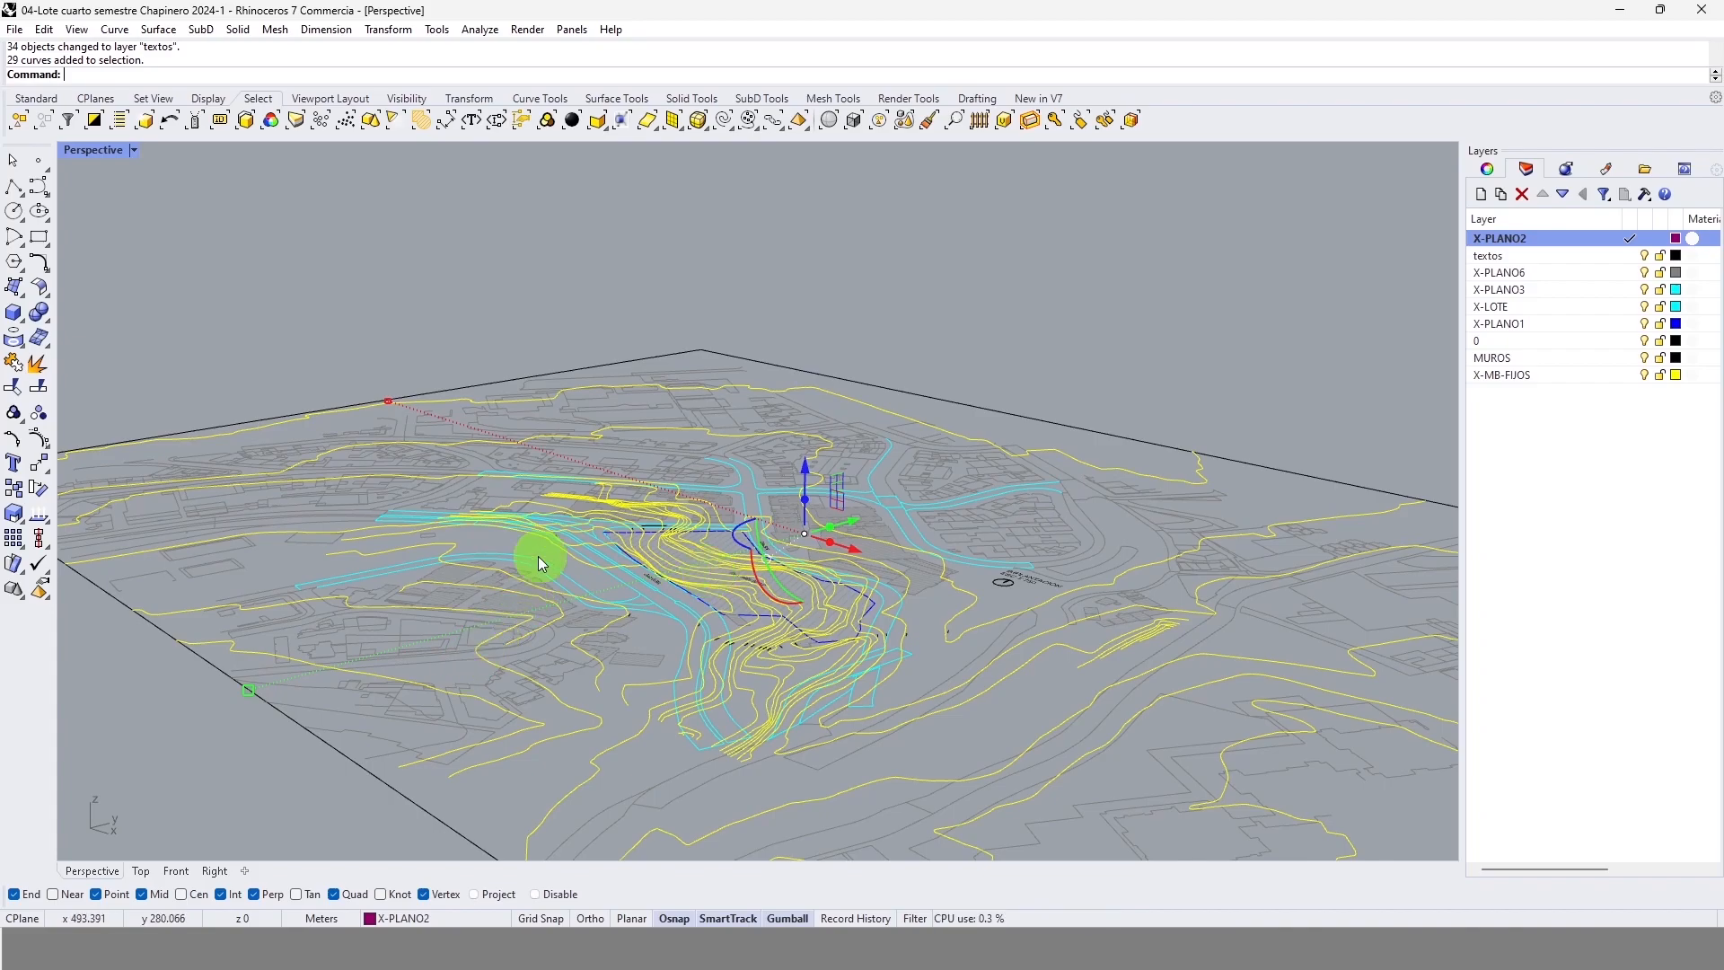
mouse_move(781, 490)
right_down()
mouse_move(862, 655)
mouse_move(771, 464)
right_up()
right_drag(783, 693, 729, 652)
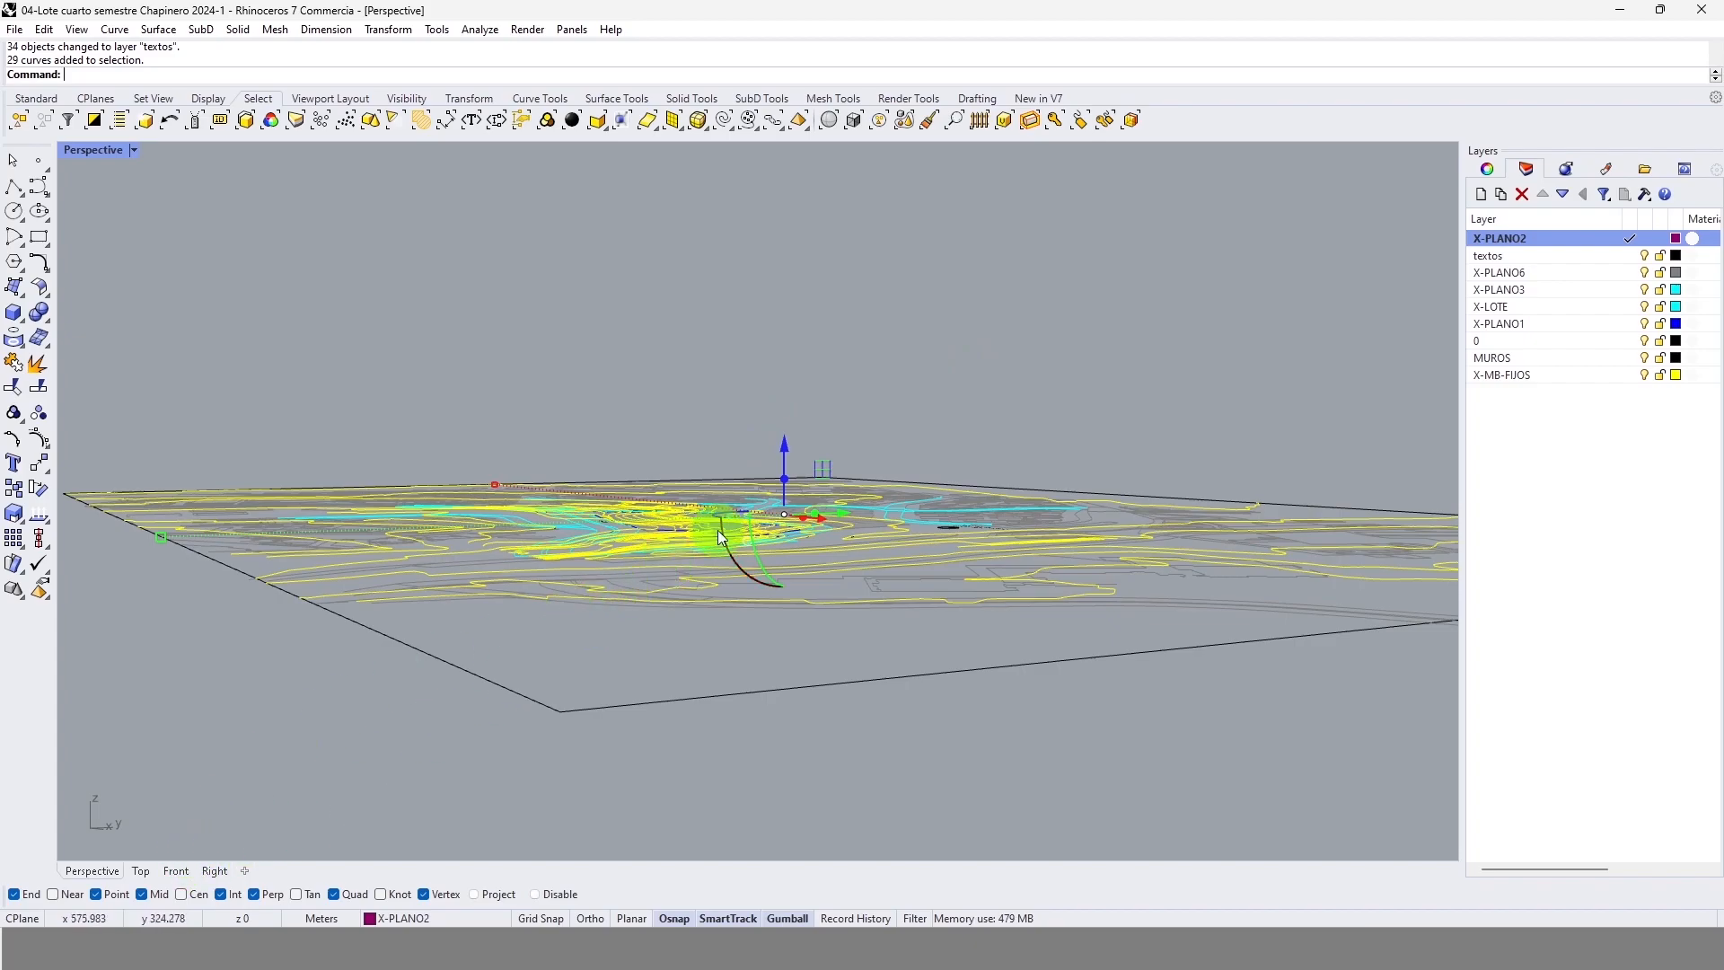
right_drag(719, 529, 808, 605)
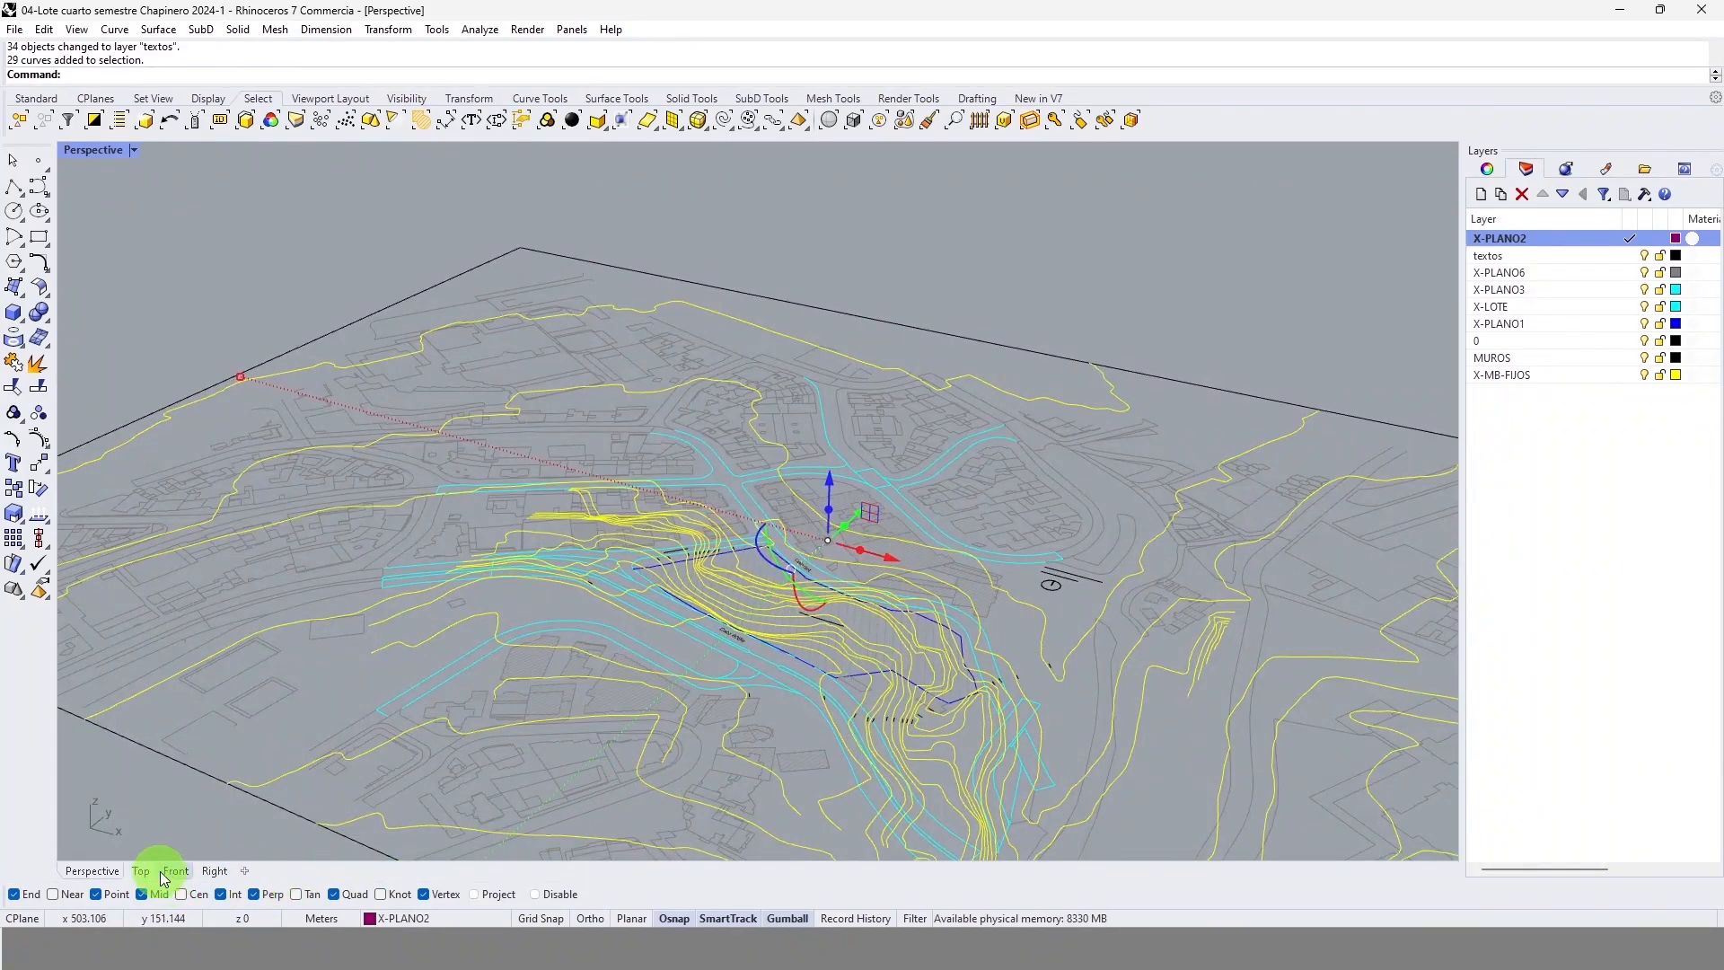
right_drag(767, 496, 789, 592)
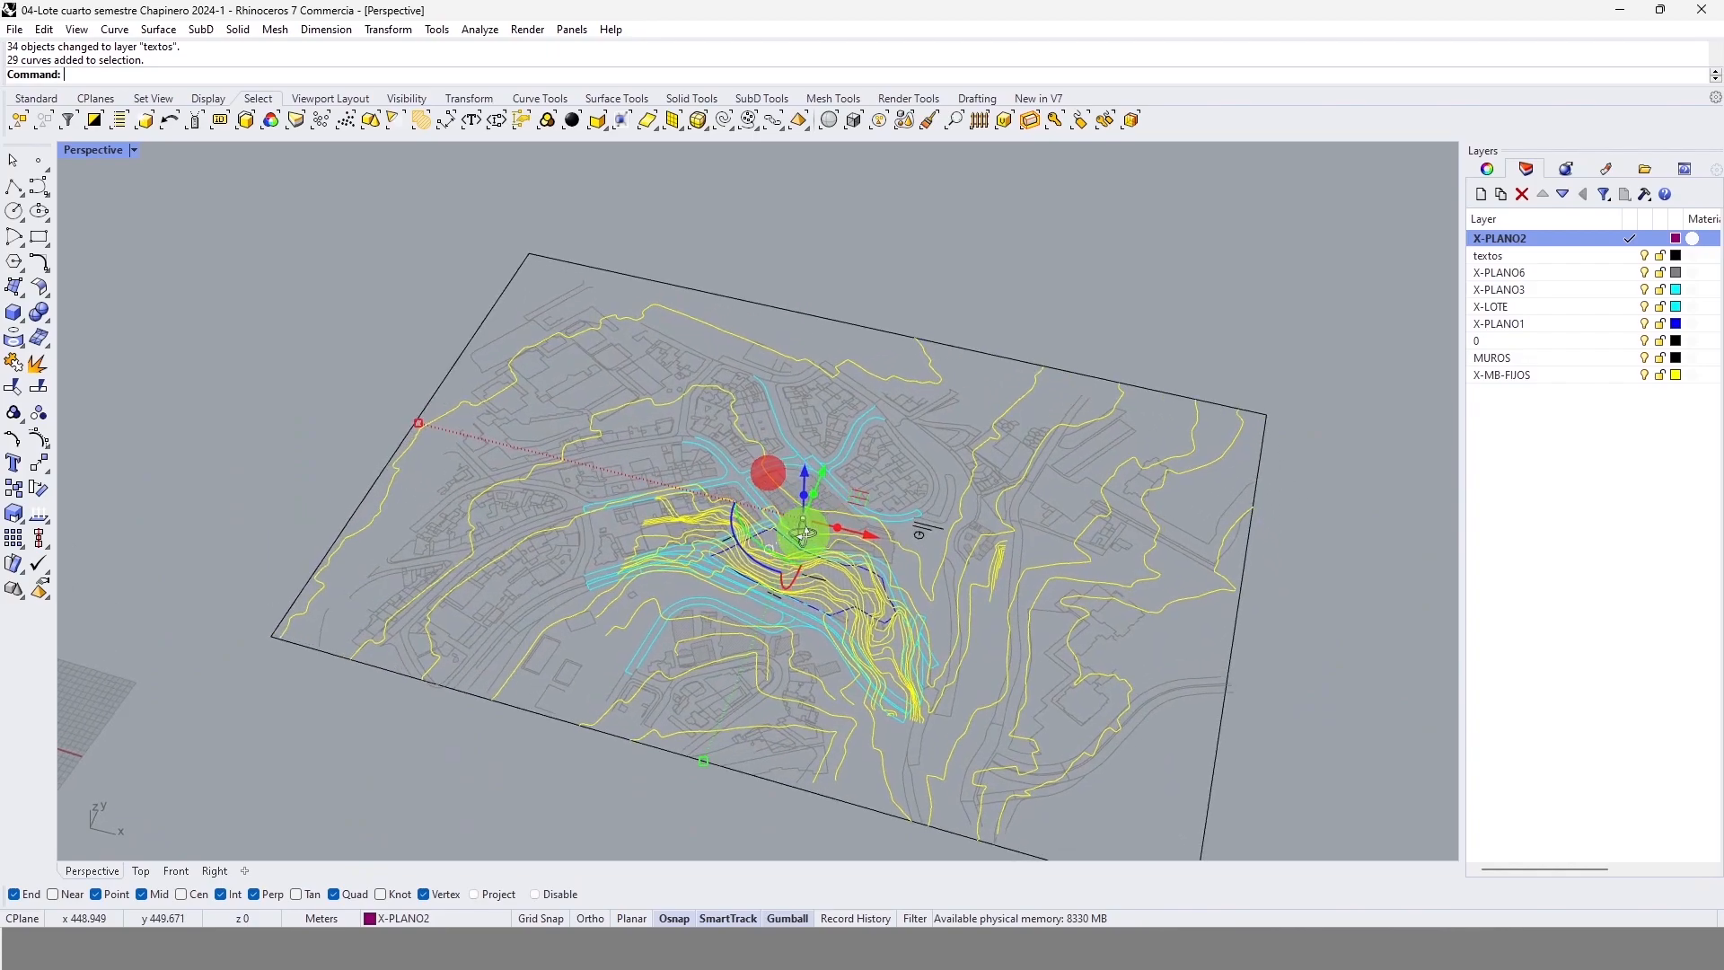
right_drag(763, 670, 944, 518)
right_drag(928, 619, 827, 357)
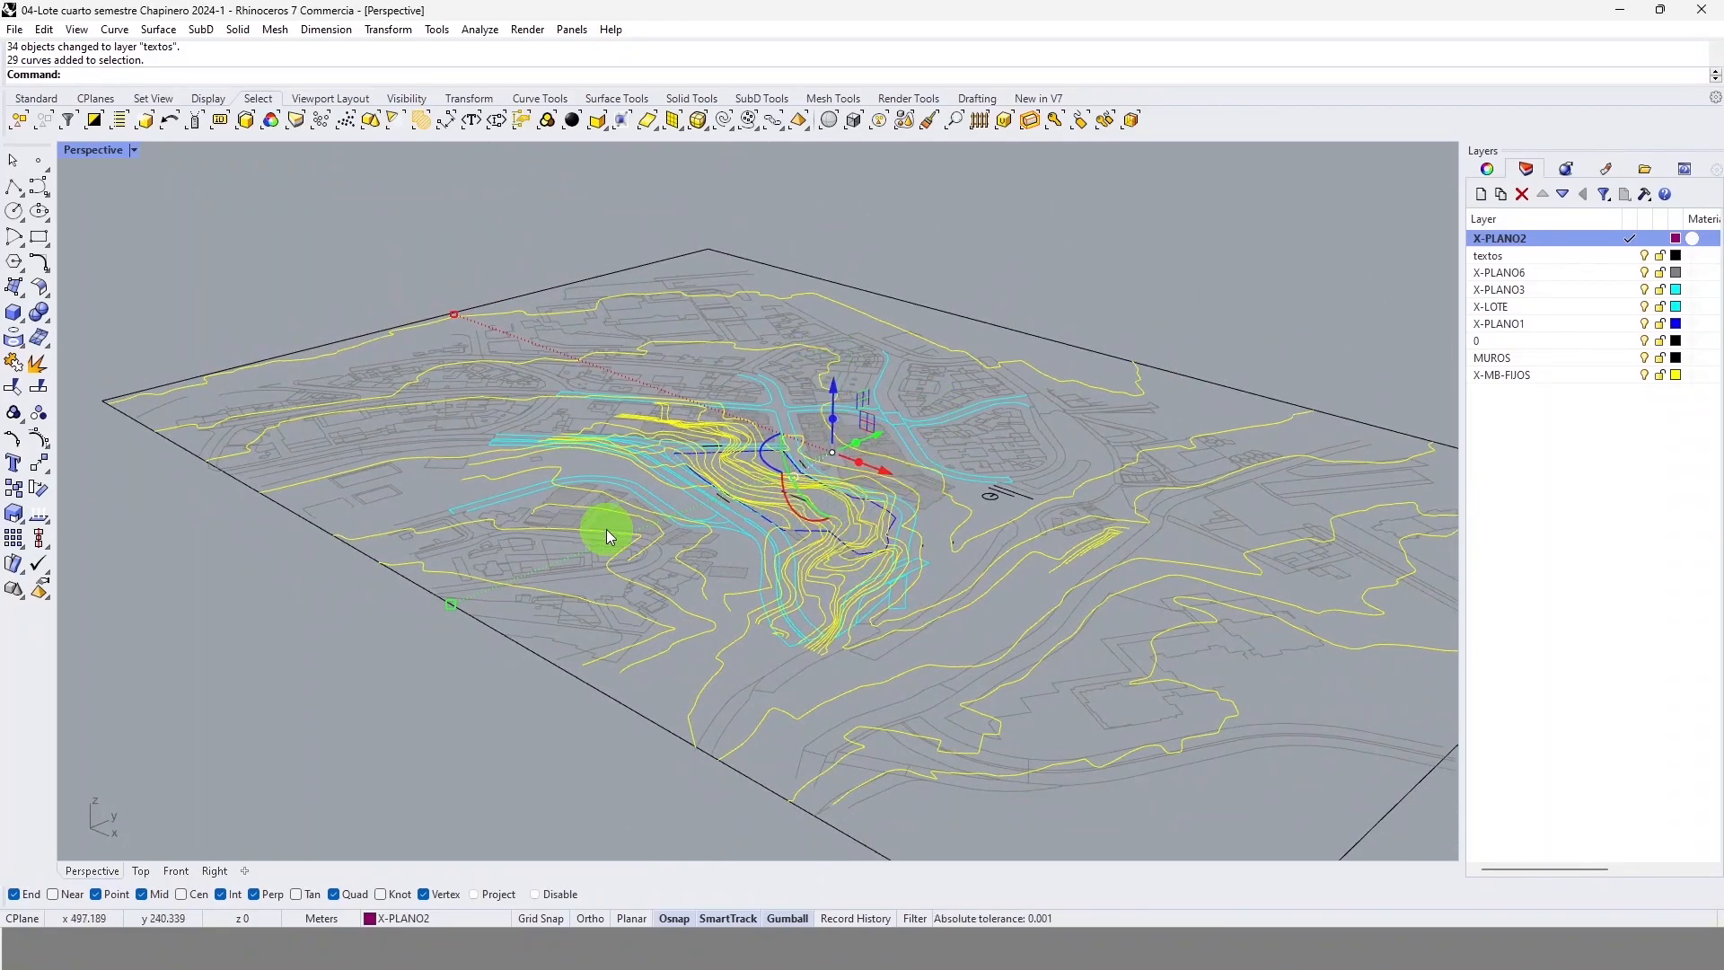
right_drag(684, 462, 728, 539)
scroll(723, 496, down, 5)
right_drag(880, 539, 962, 623)
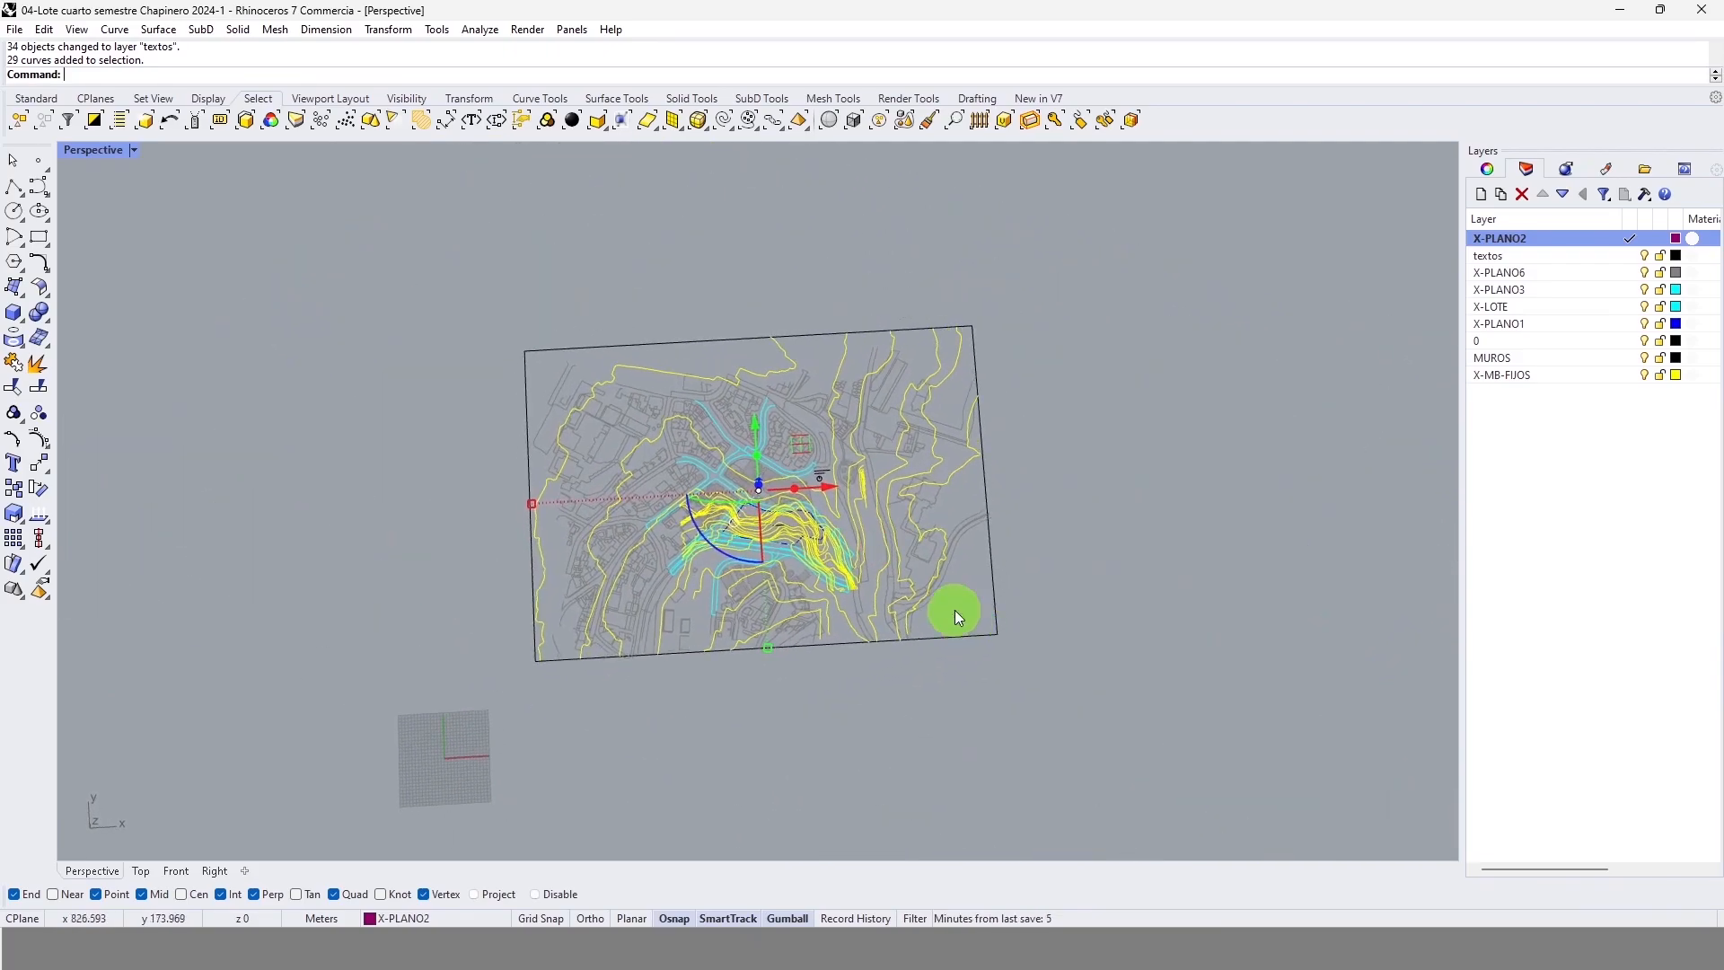
scroll(623, 370, up, 10)
scroll(782, 373, up, 2)
scroll(499, 451, down, 12)
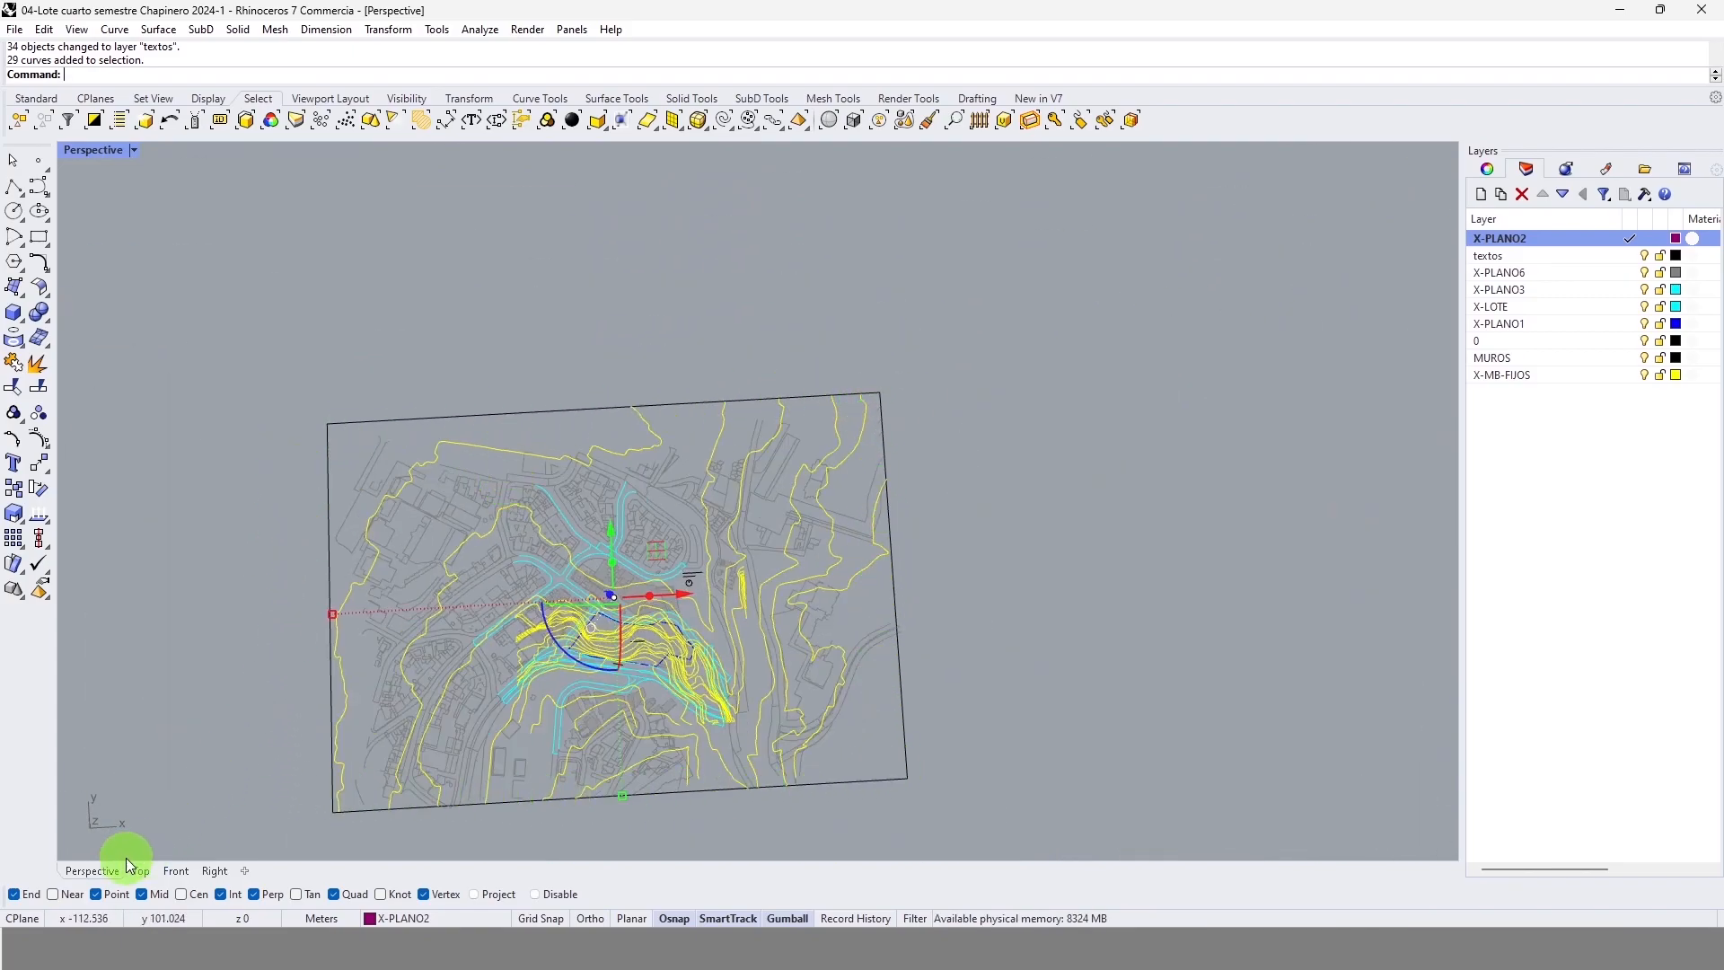
mouse_move(728, 620)
right_down()
mouse_move(657, 537)
mouse_move(626, 418)
right_up()
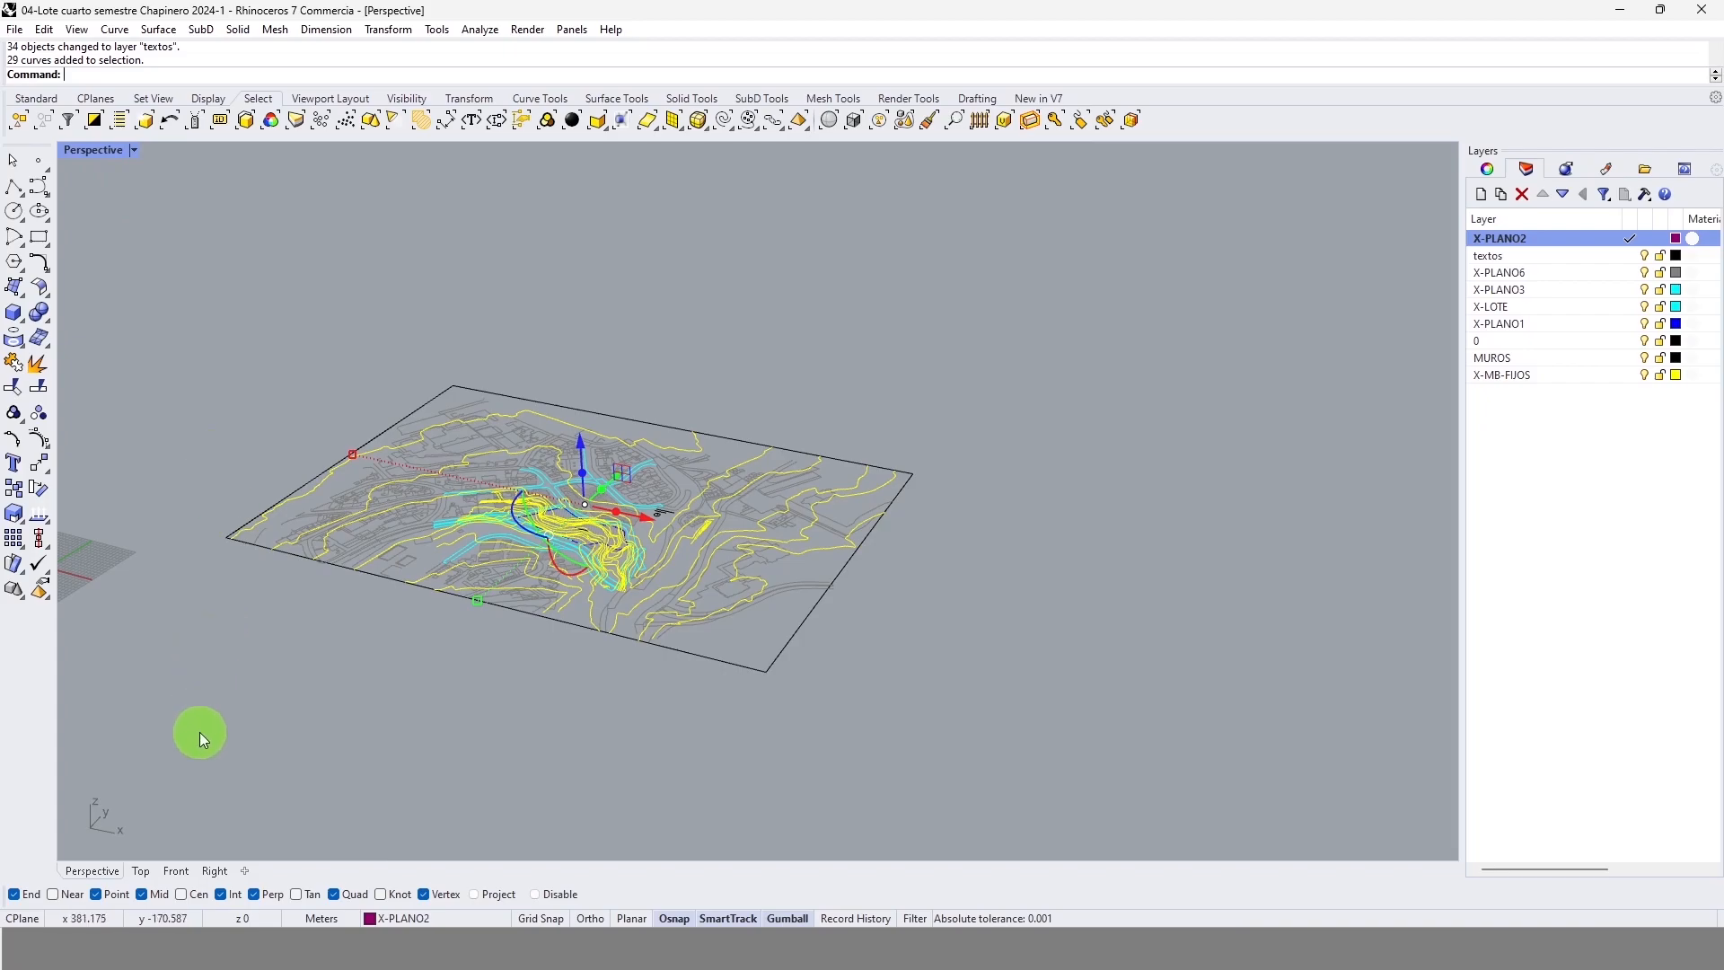
scroll(629, 564, up, 5)
scroll(452, 492, up, 5)
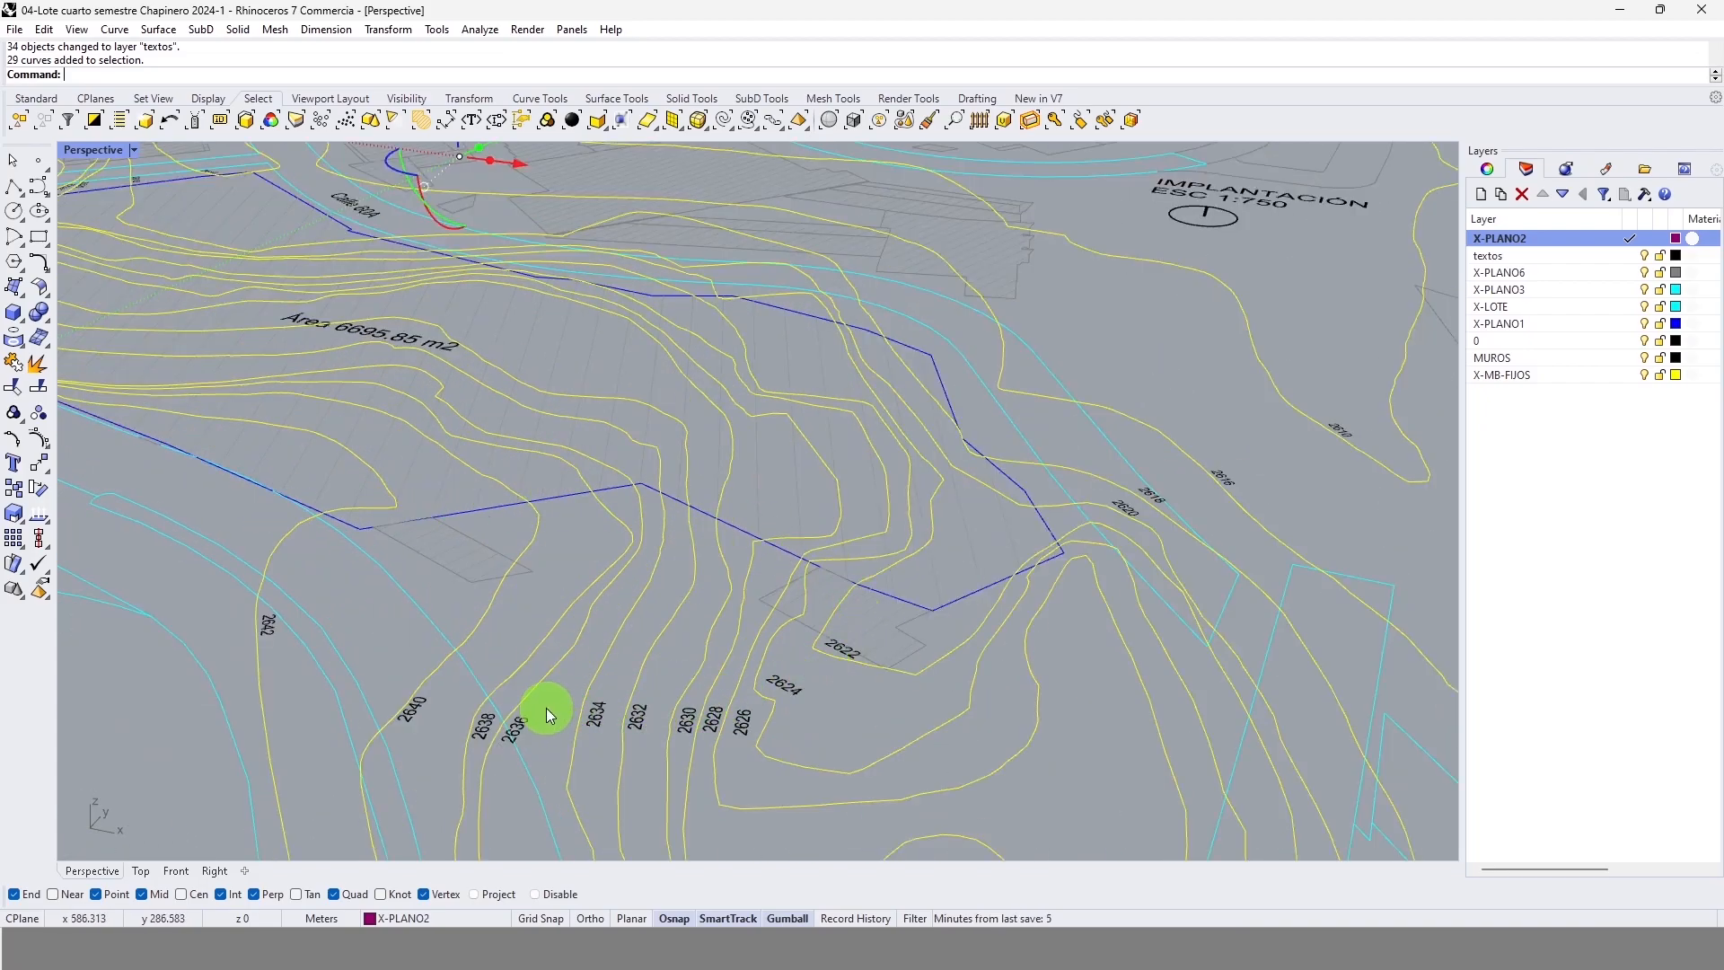
scroll(503, 687, down, 4)
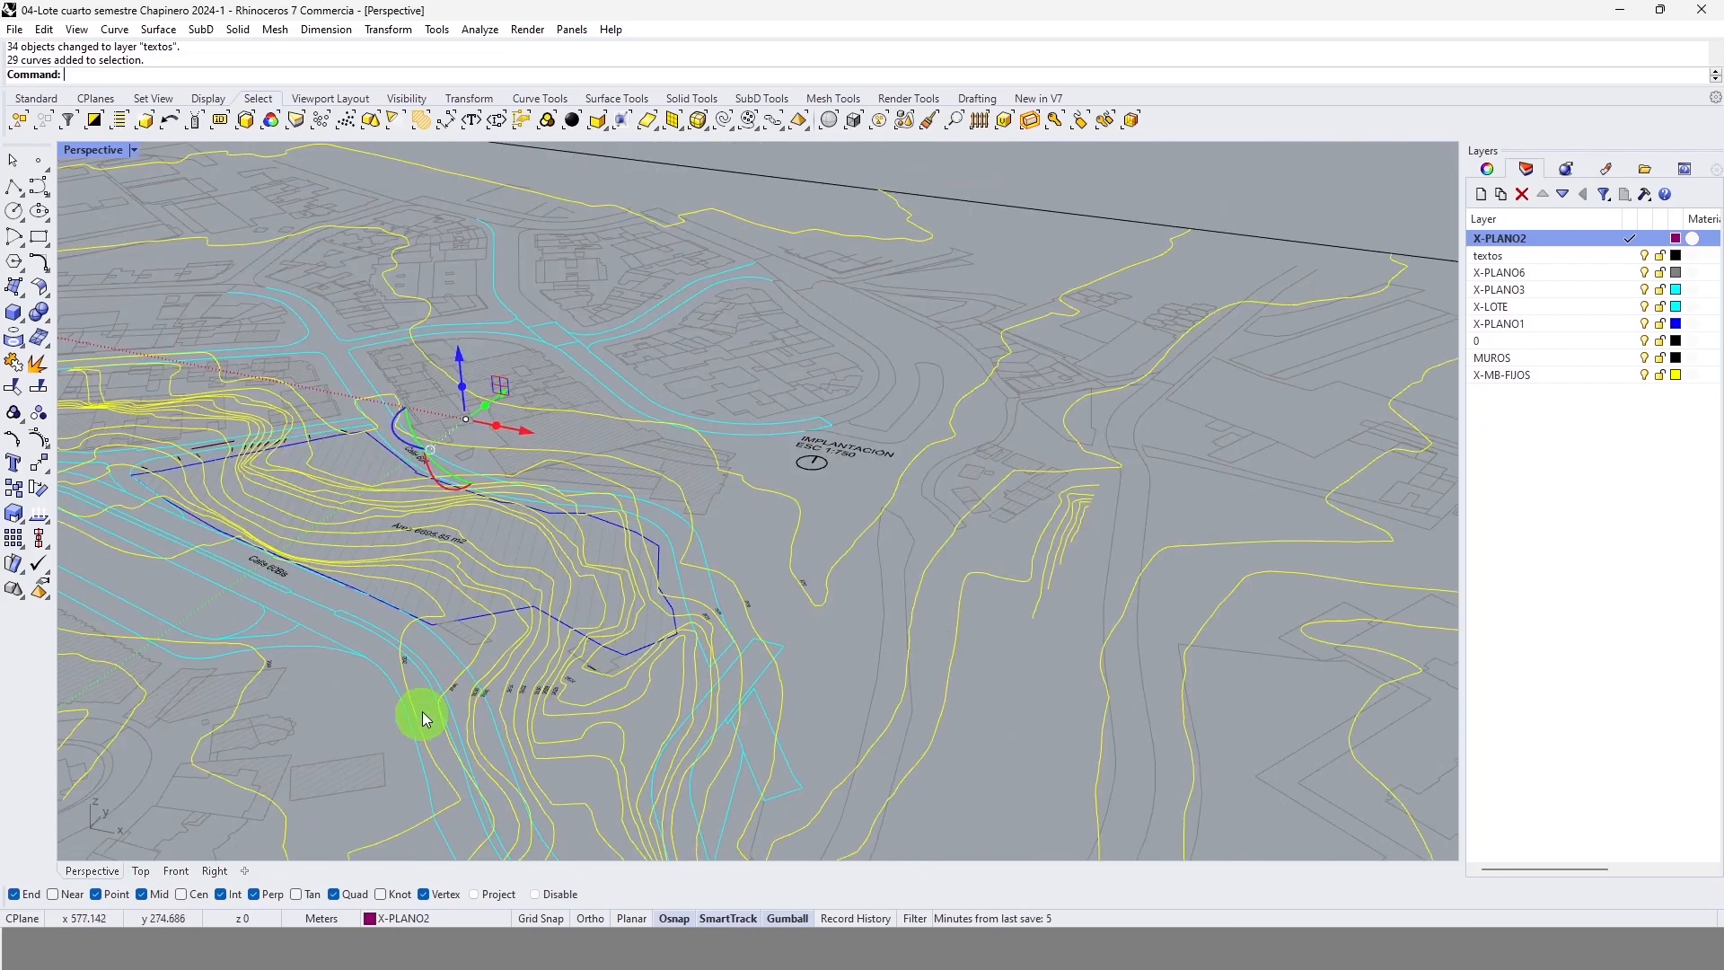
Step: Raise all selected contour curves 2 m vertically in the front view
click(176, 871)
scroll(778, 440, up, 2)
scroll(828, 509, down, 2)
scroll(728, 435, up, 3)
right_drag(831, 536, 795, 514)
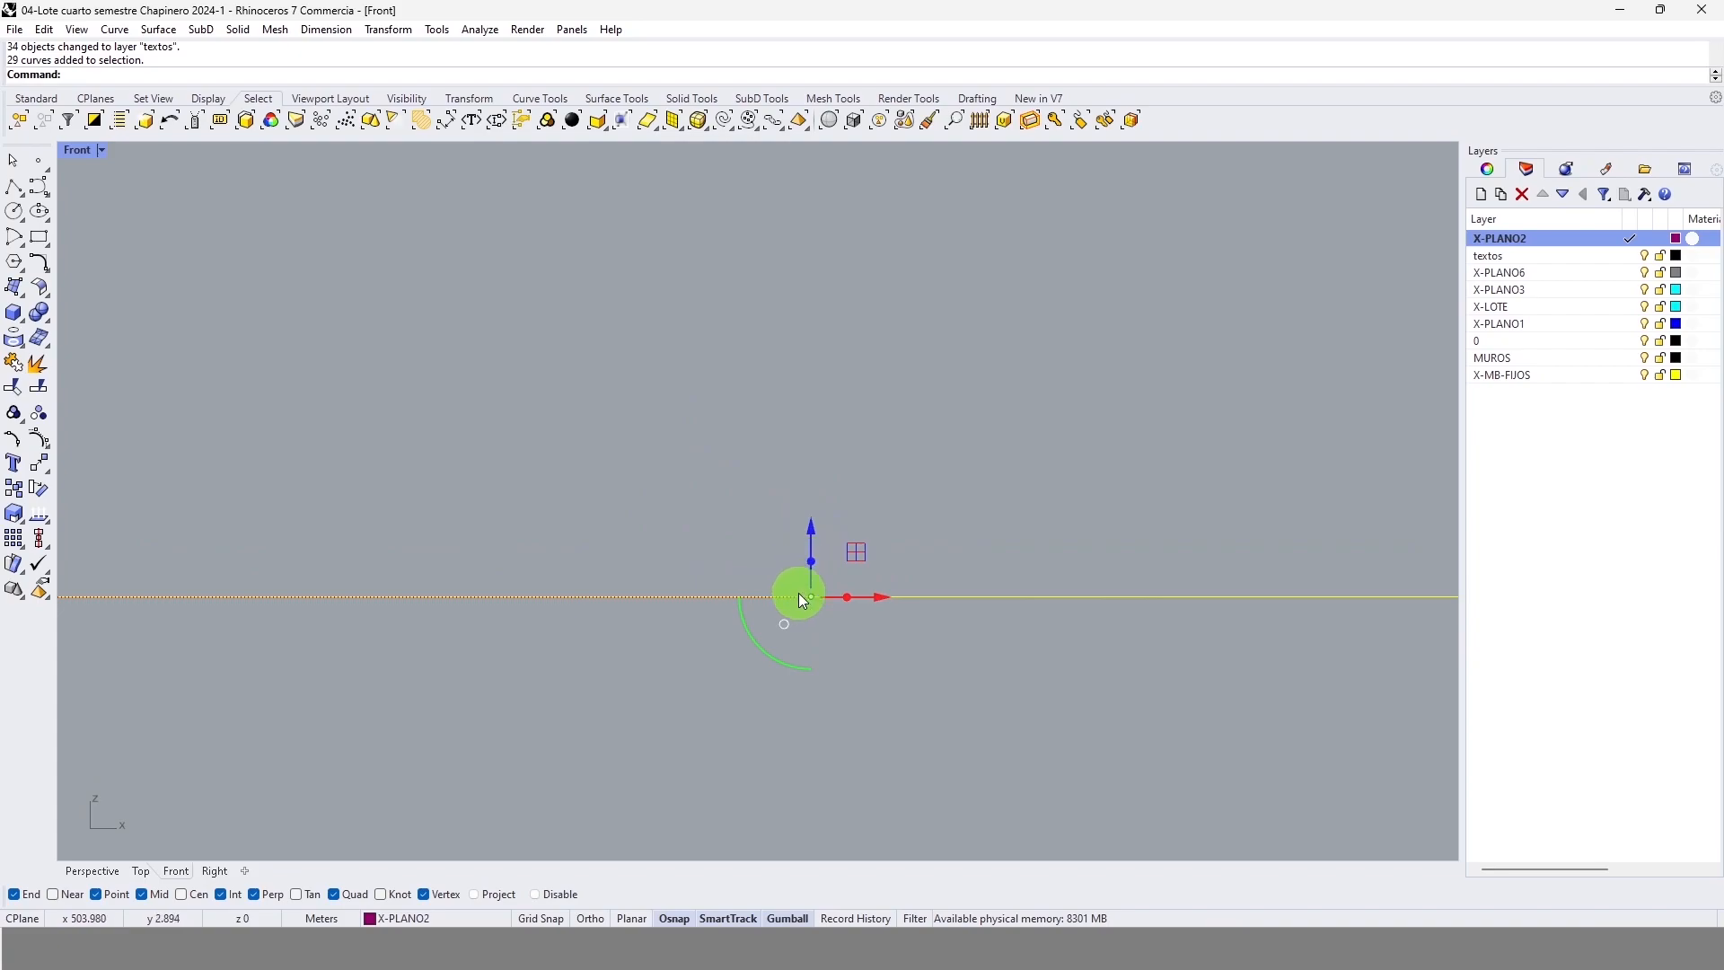
click(790, 918)
click(790, 917)
click(813, 530)
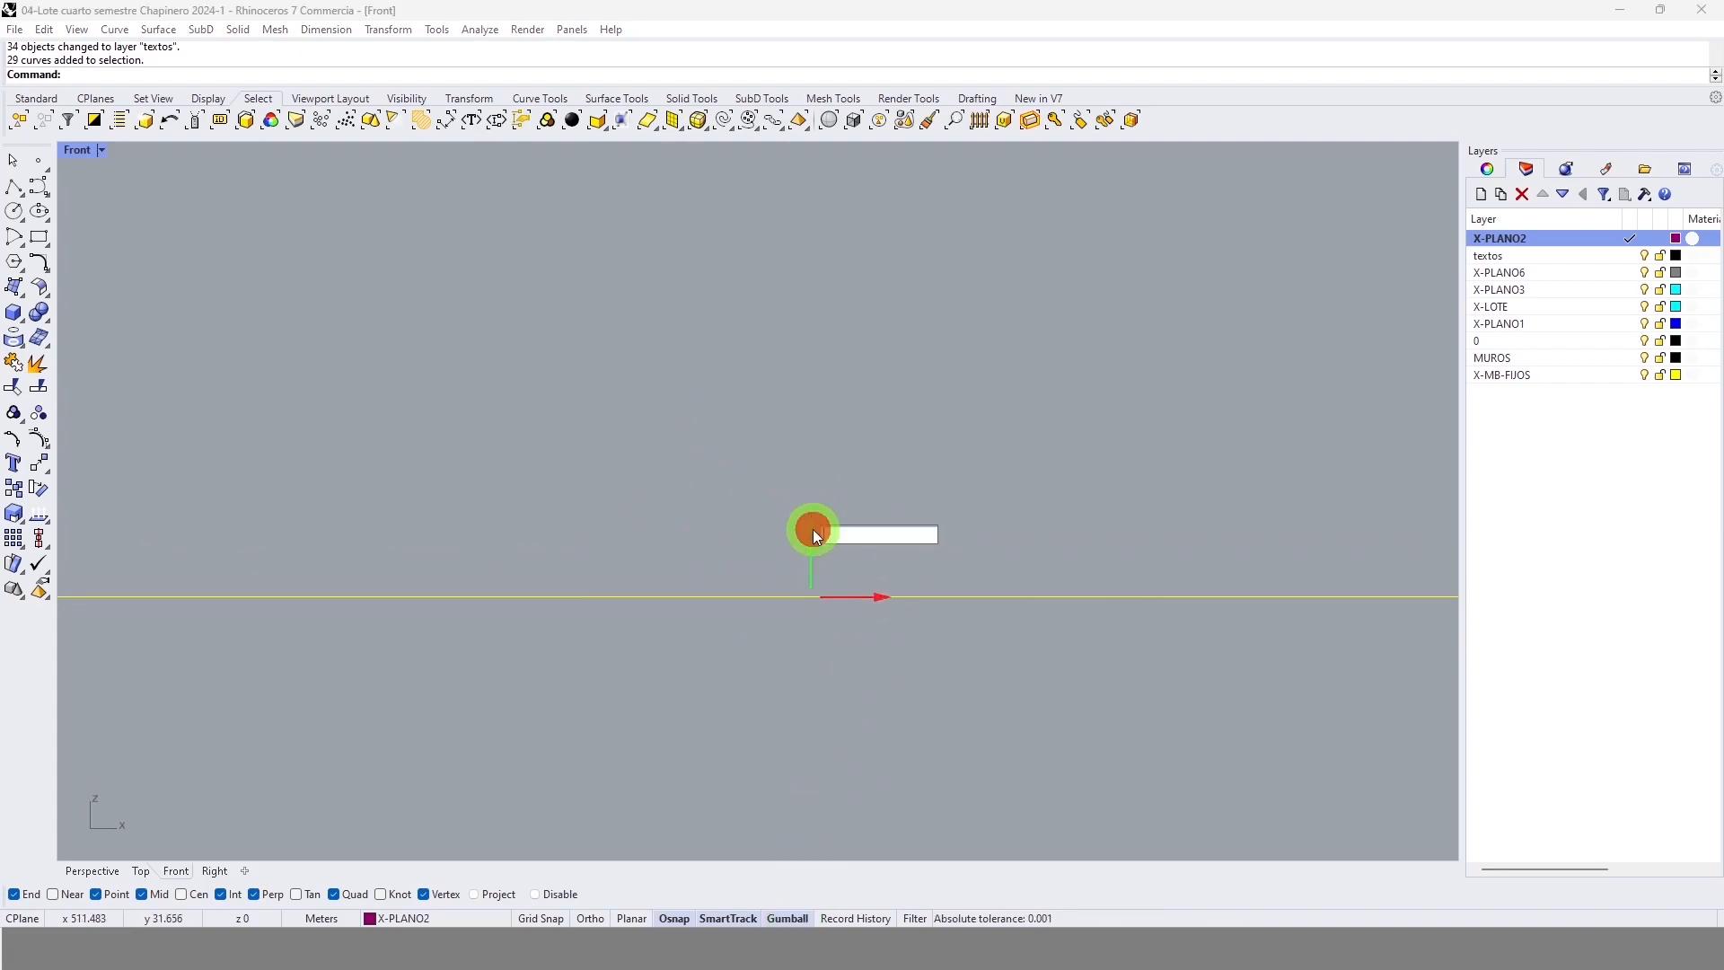
text(2)
key(Return)
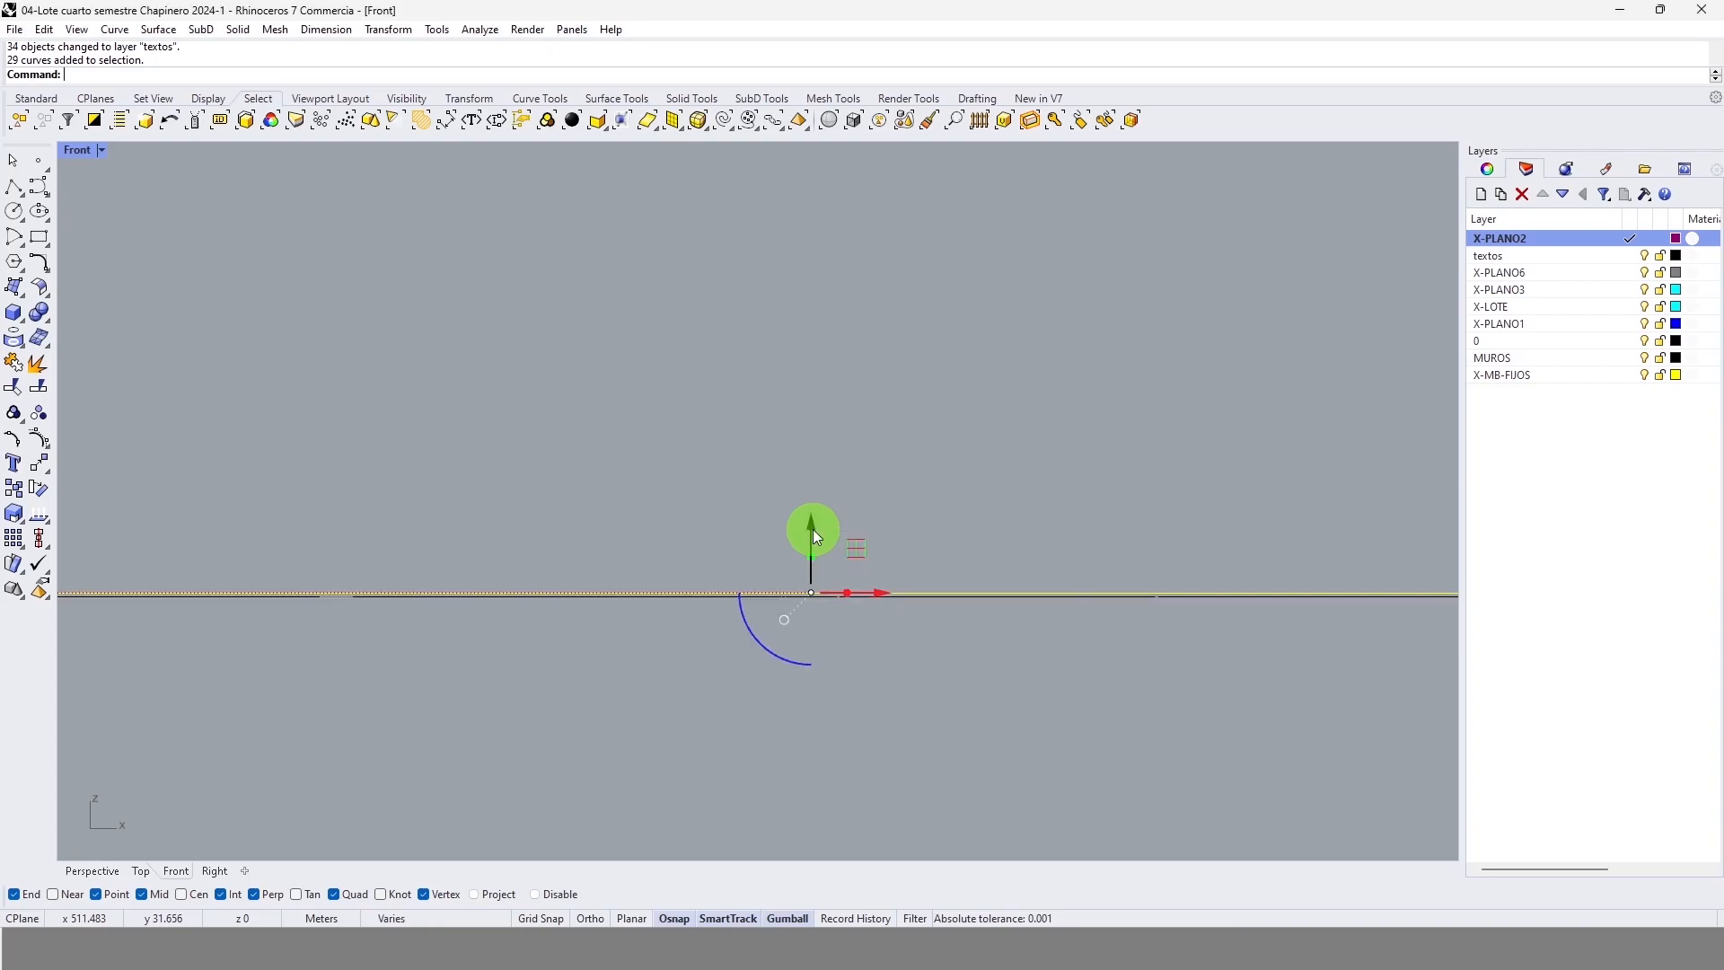
Step: Show all four viewports, remove the outermost northwestern contour from the selection, and raise the remaining selected contours 2 m
double_click(77, 149)
scroll(350, 179, up, 5)
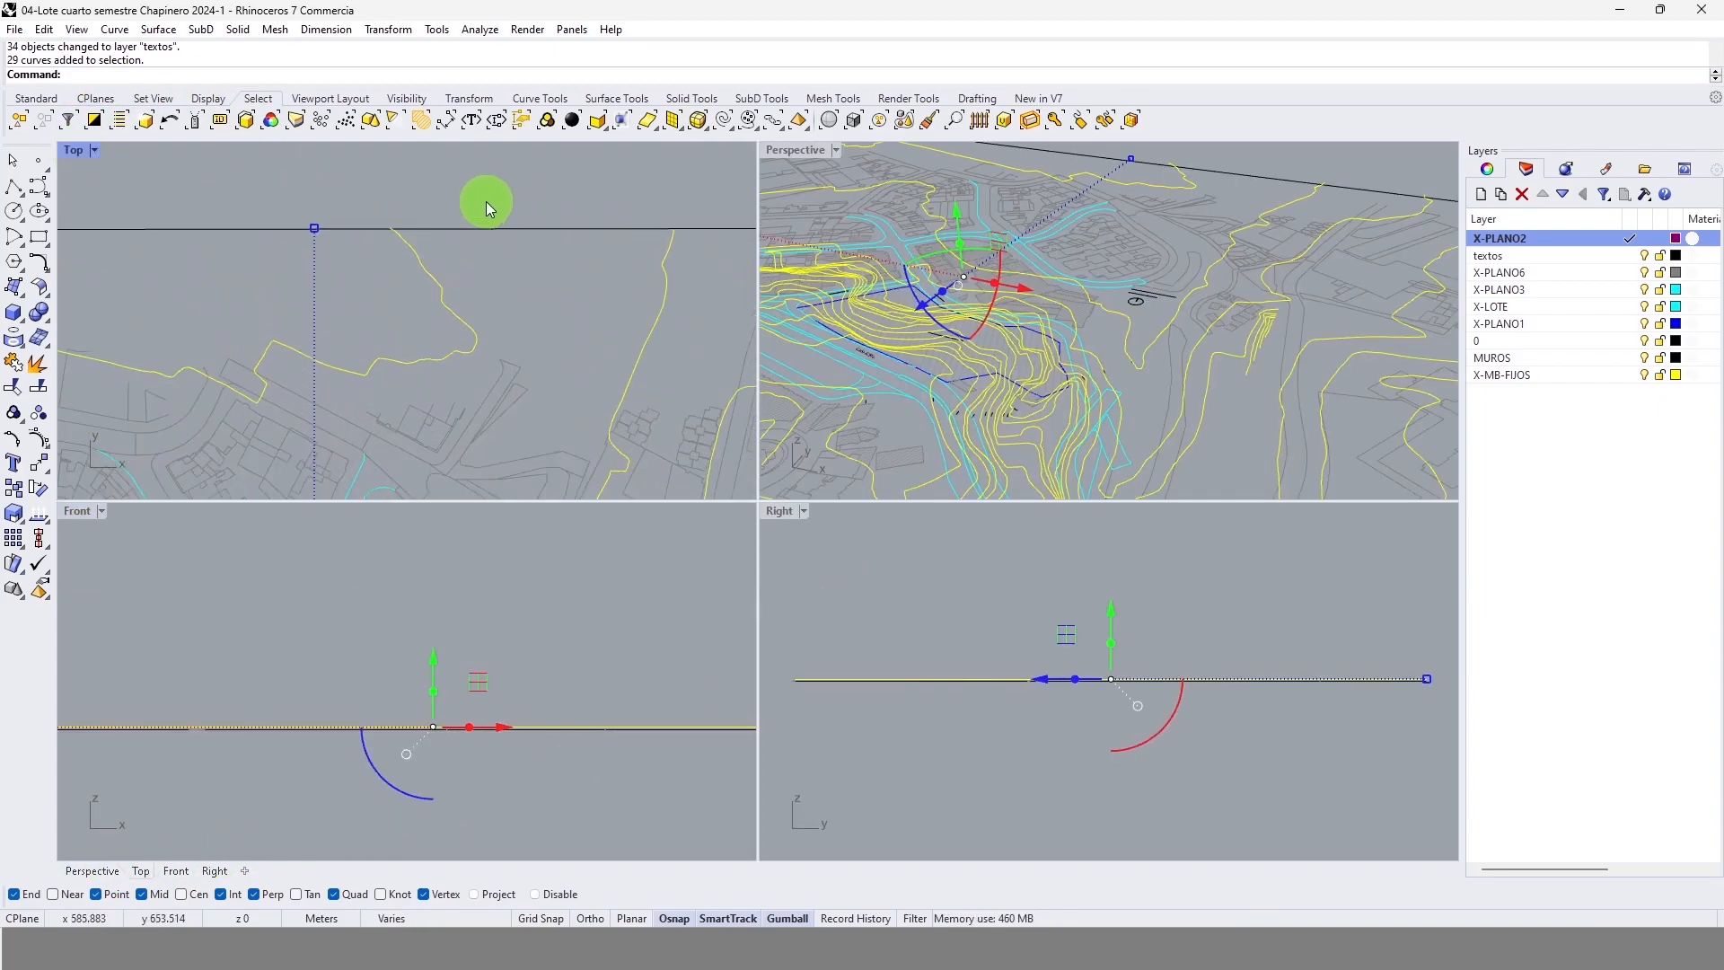
drag(486, 254, 400, 293)
scroll(381, 293, down, 6)
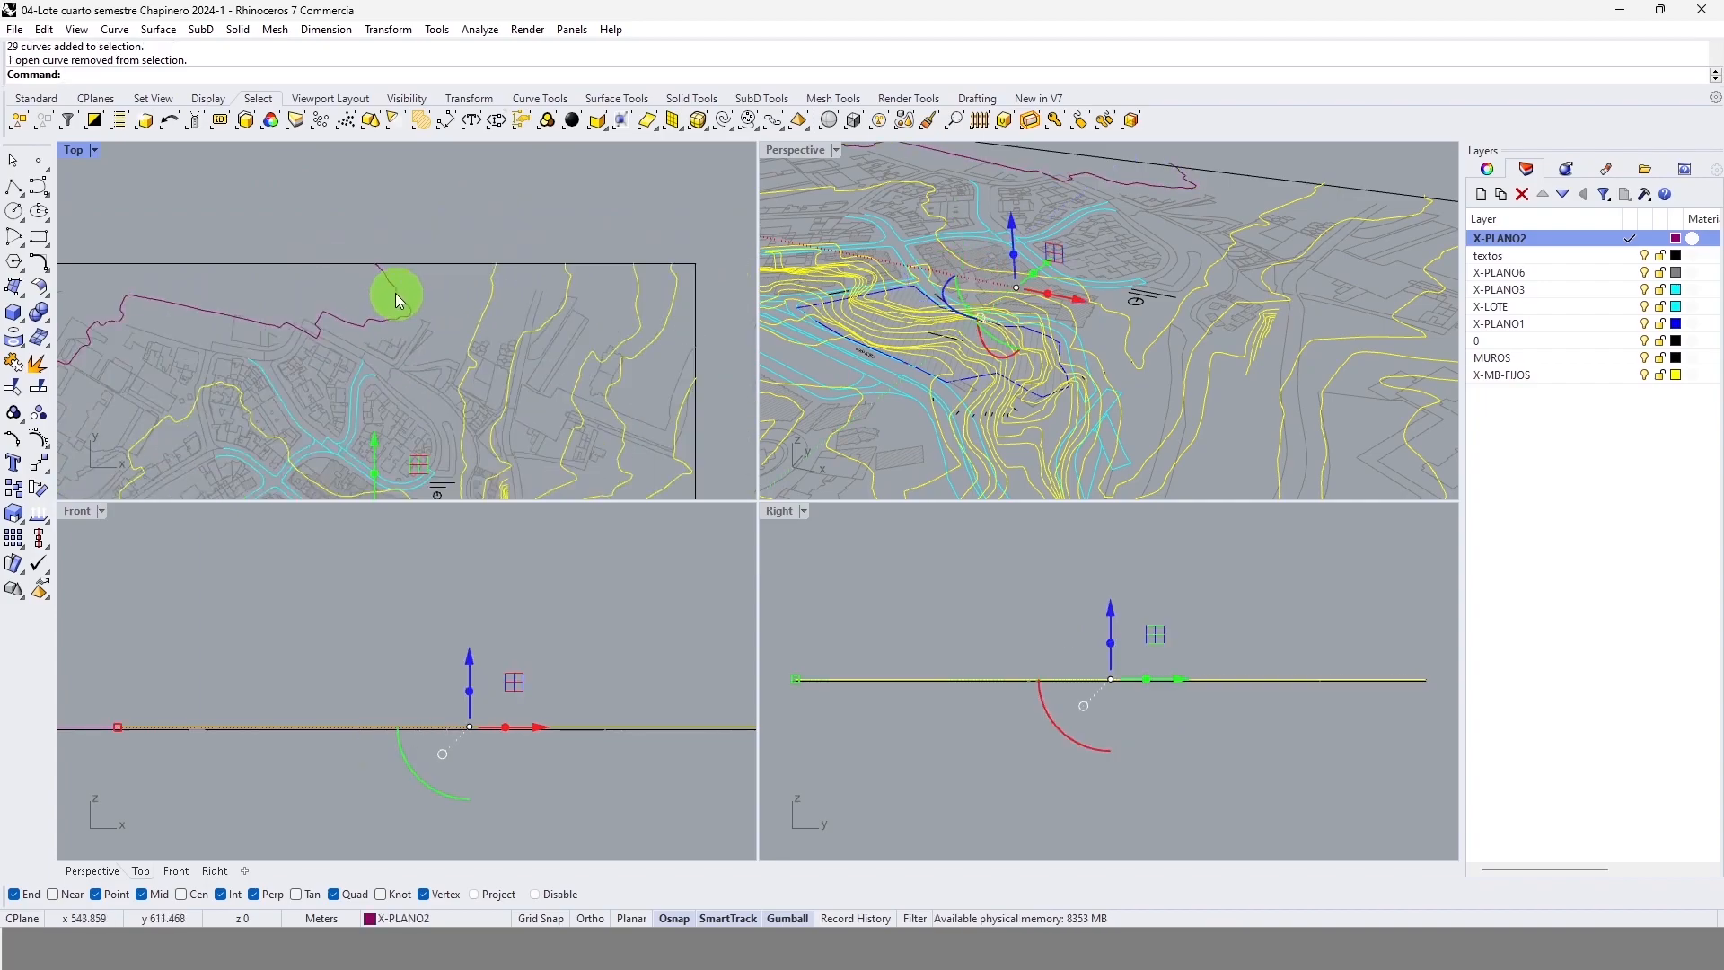
click(1110, 610)
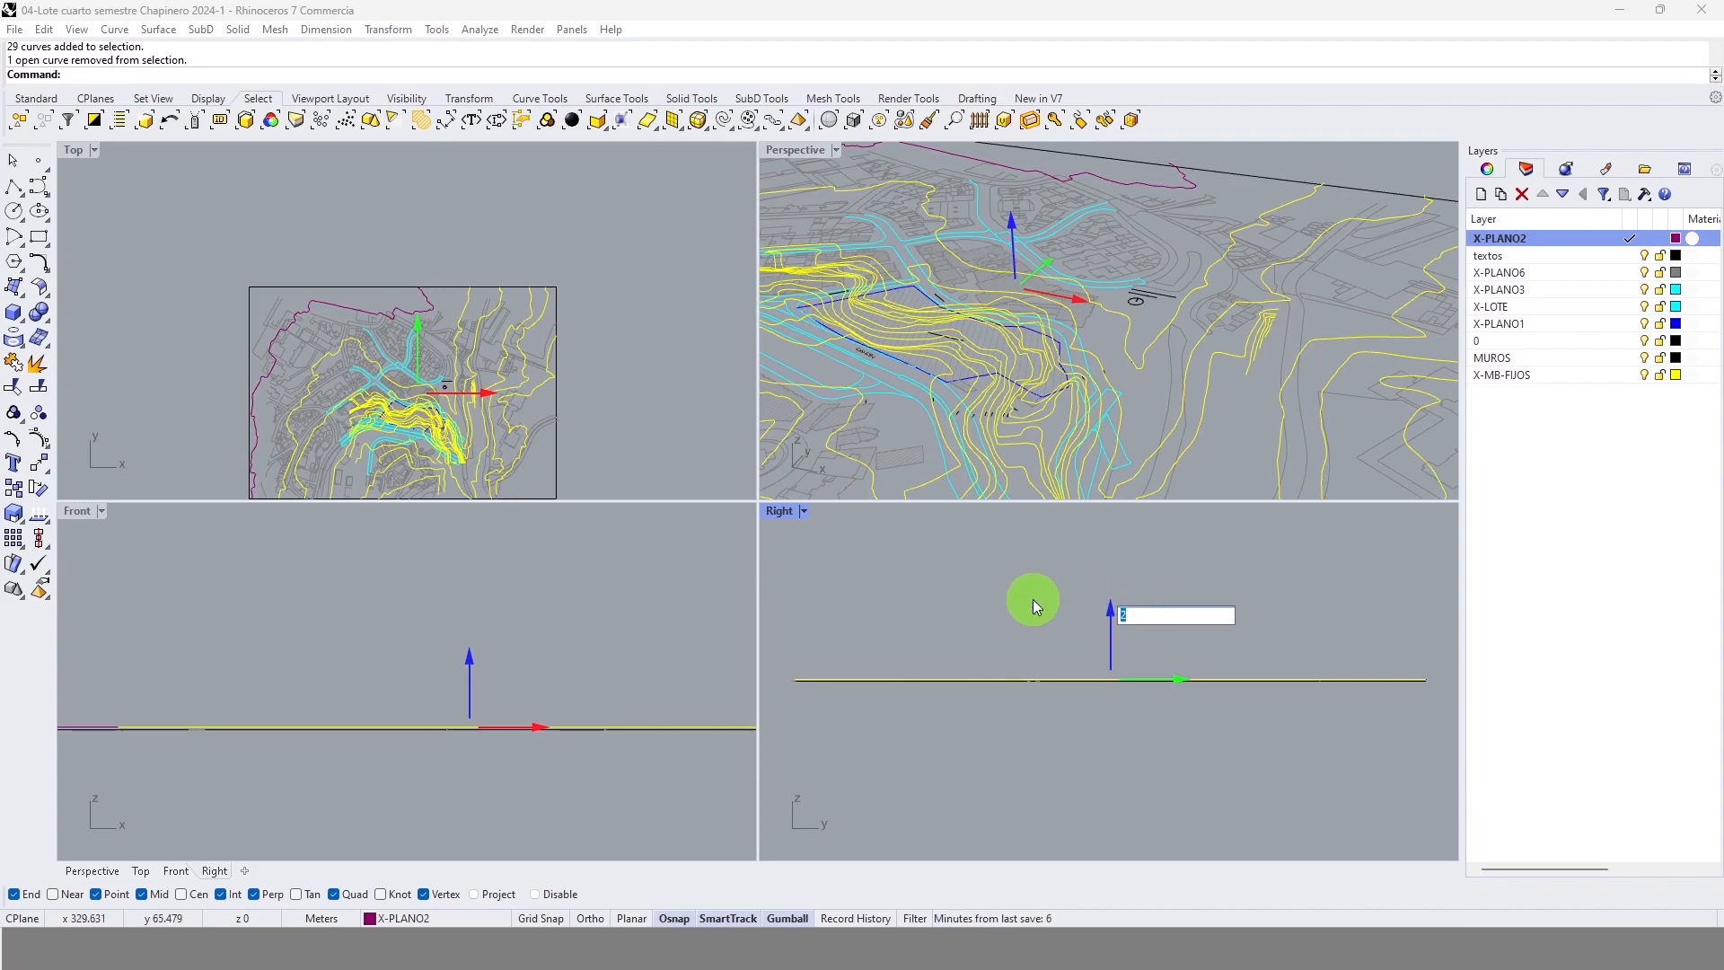
key(Return)
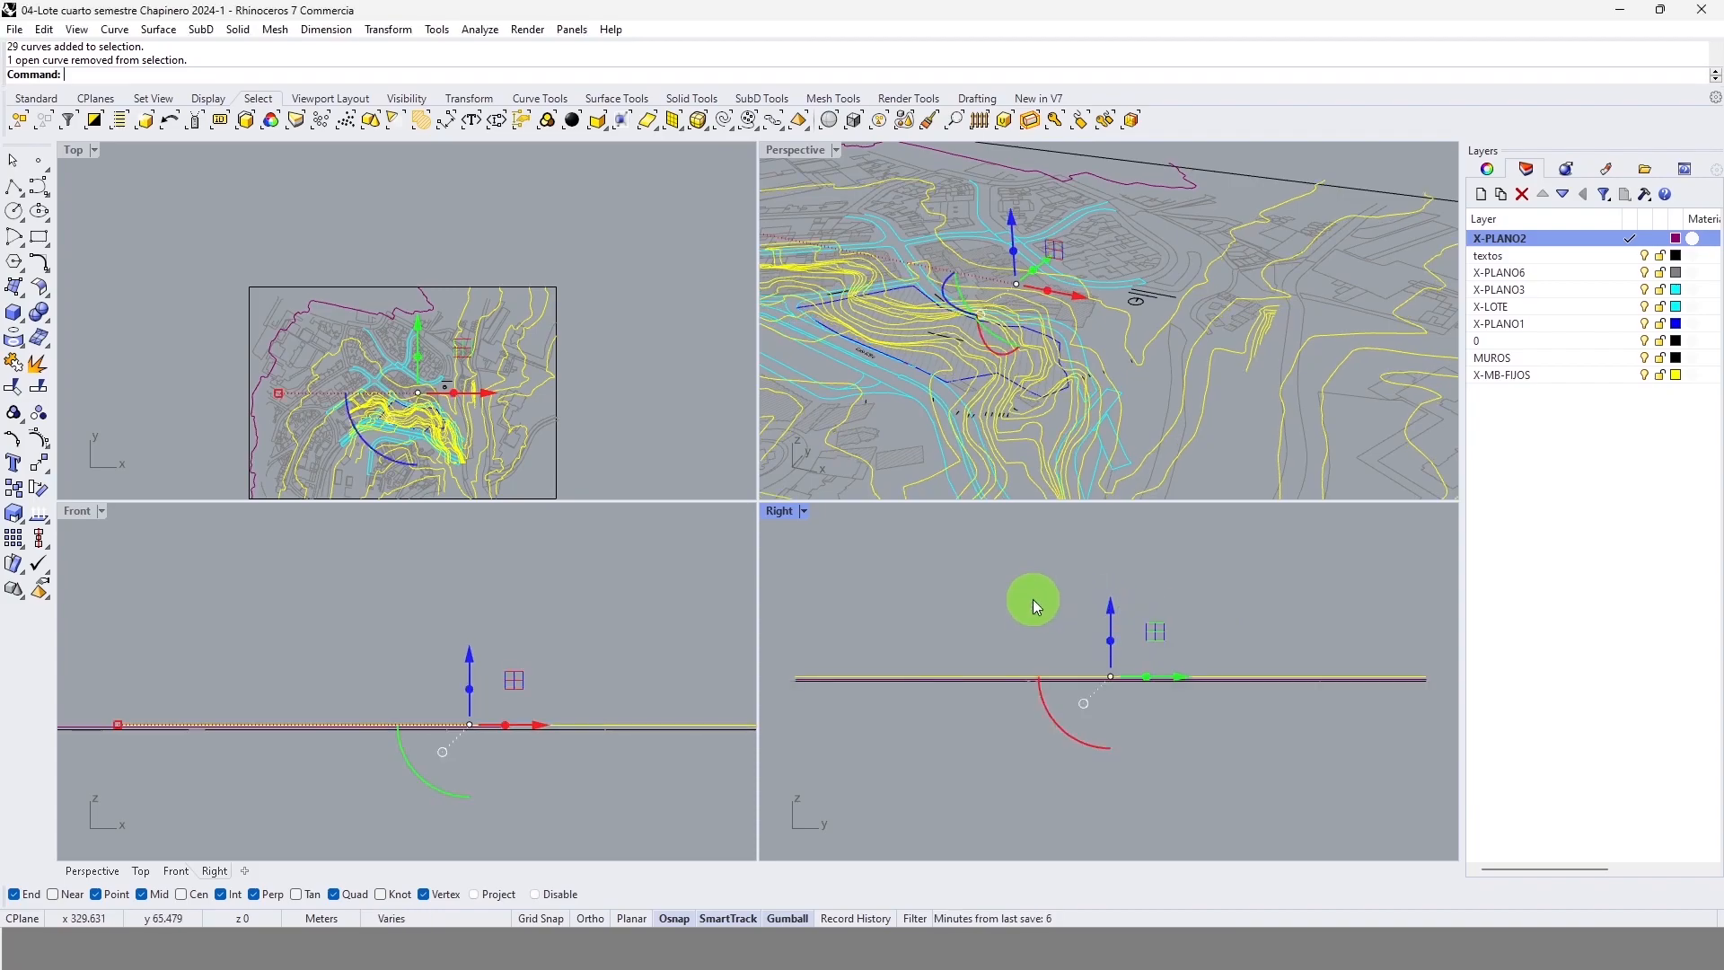
Step: Remove the next contours inward, including the one labelled 2610, from the selection and raise the remaining selected contours another 2 m
scroll(466, 299, up, 3)
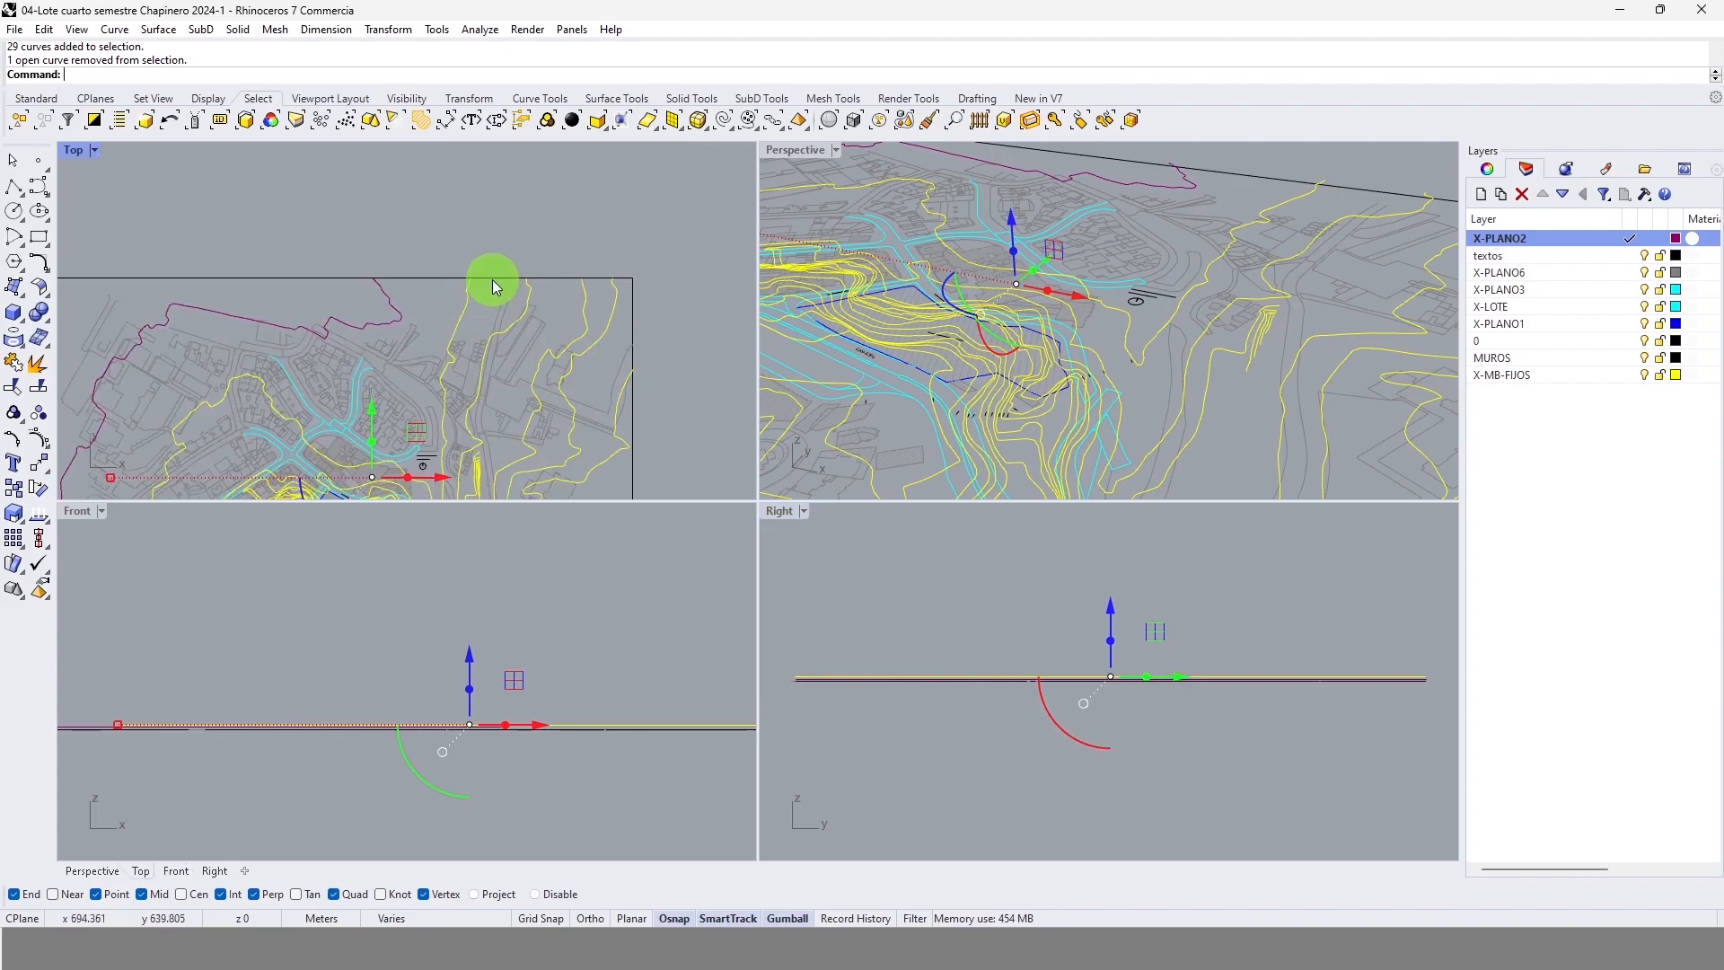
scroll(454, 309, down, 2)
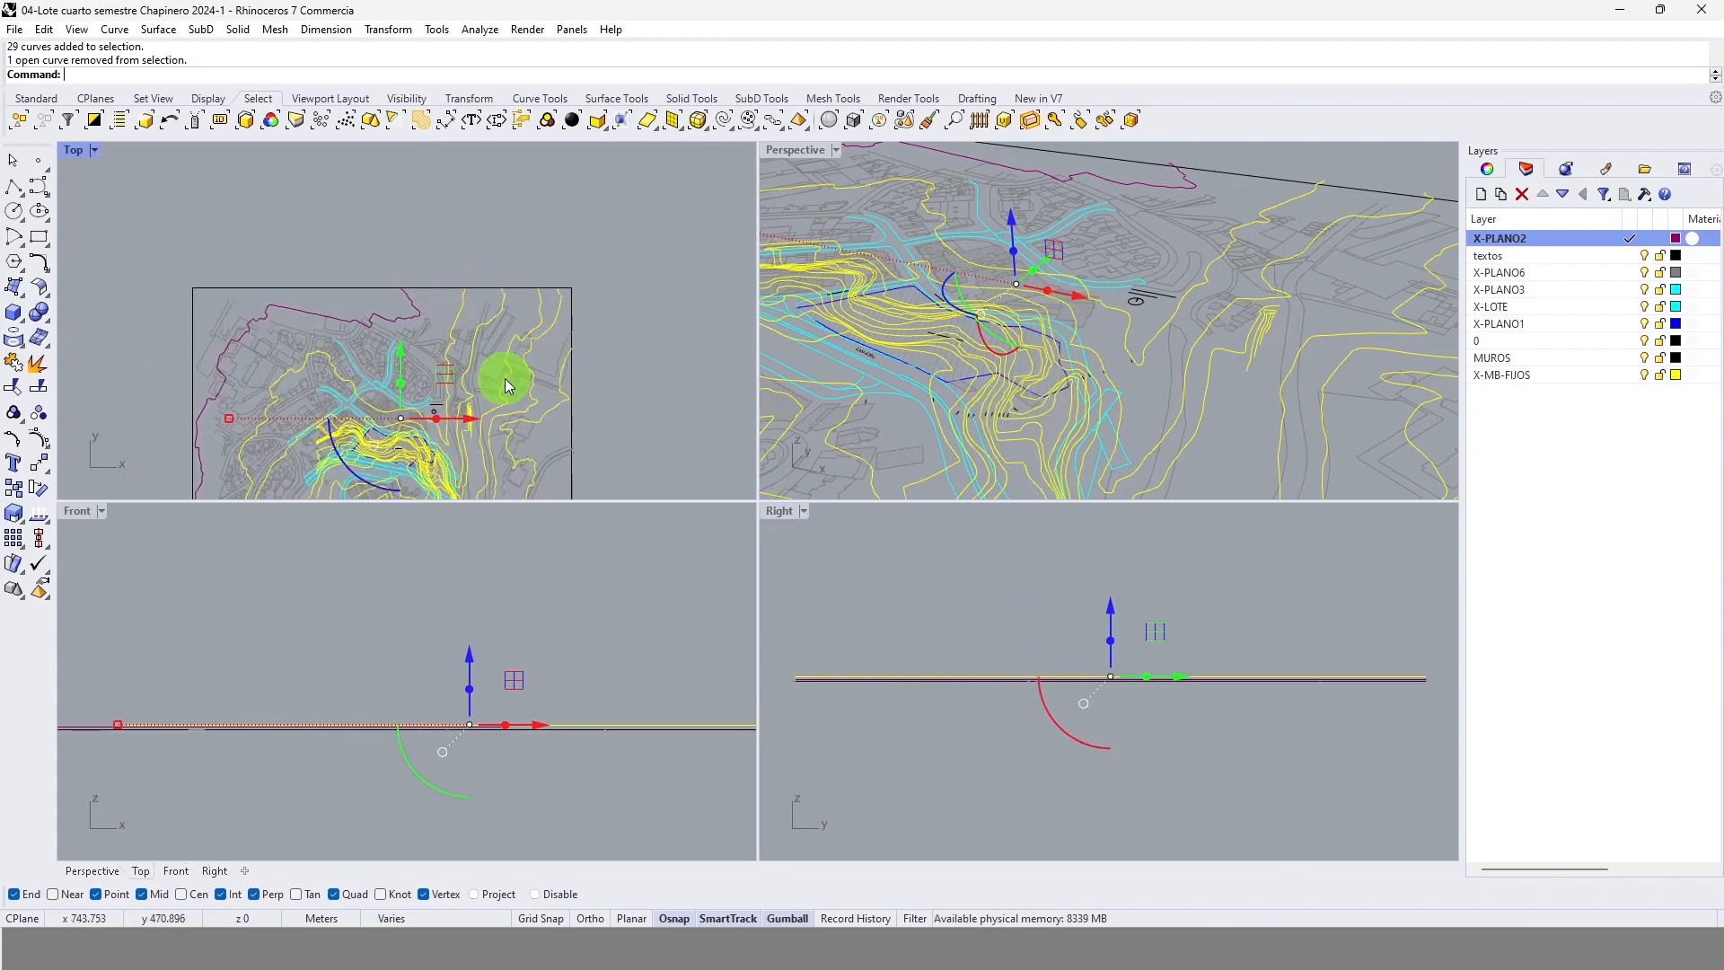
scroll(508, 314, up, 2)
scroll(327, 461, up, 3)
scroll(329, 464, up, 2)
ctrl+click(297, 481)
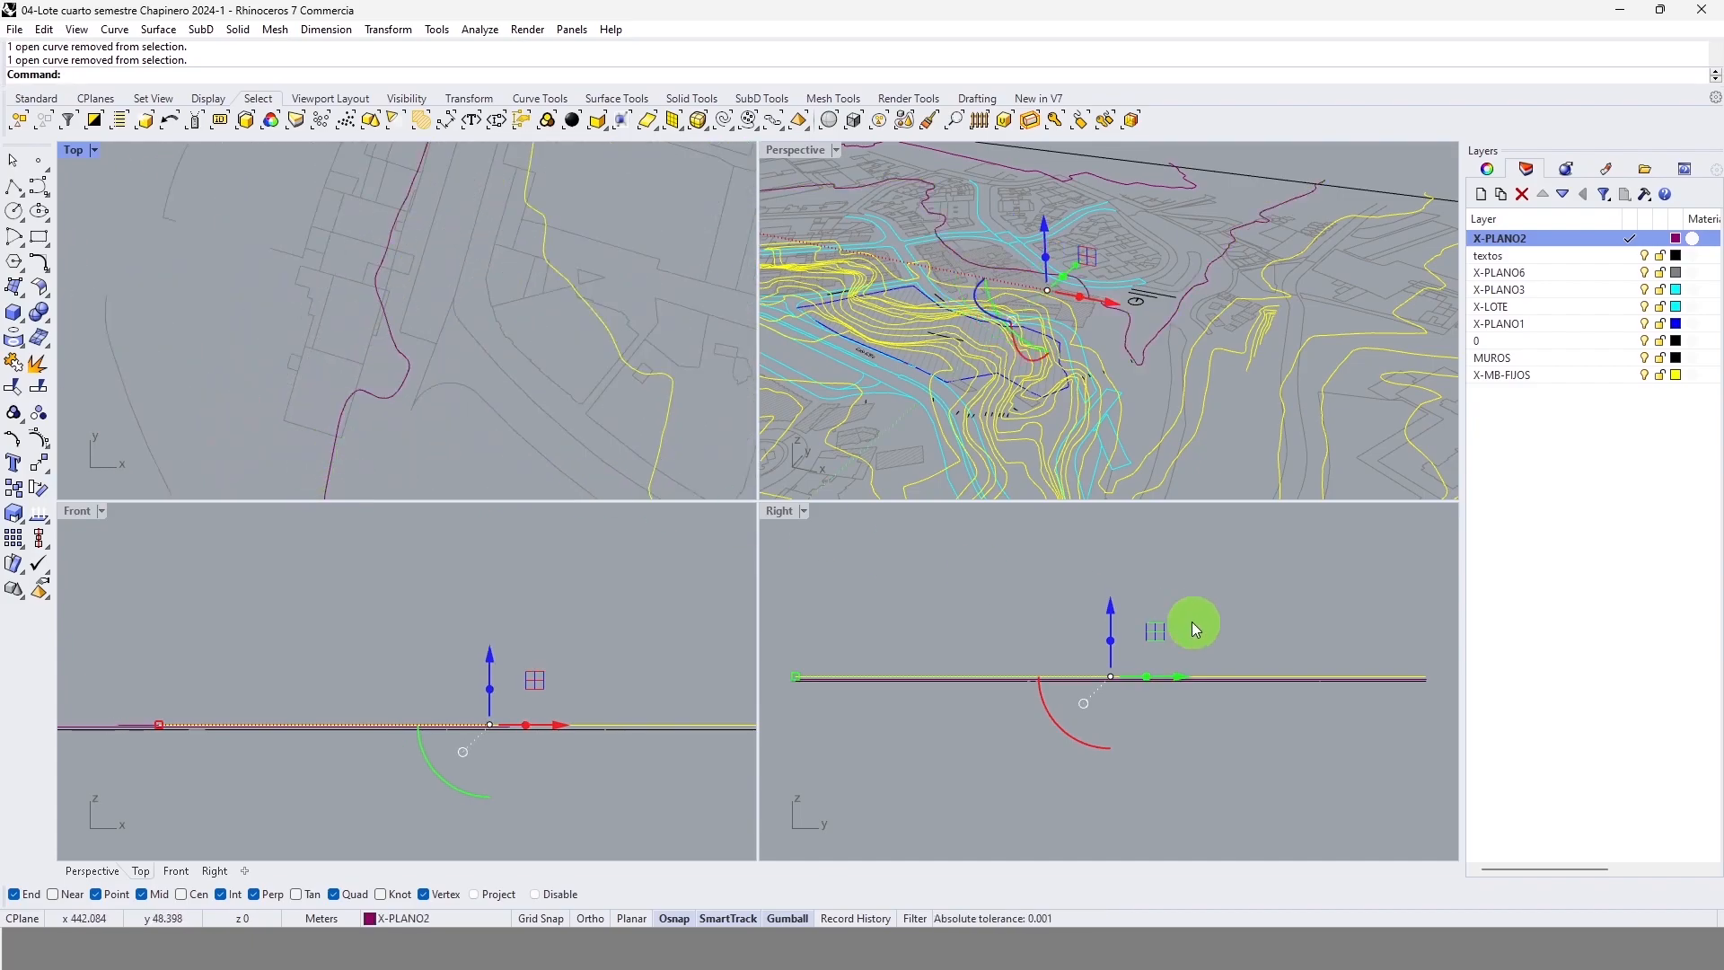
scroll(377, 350, down, 7)
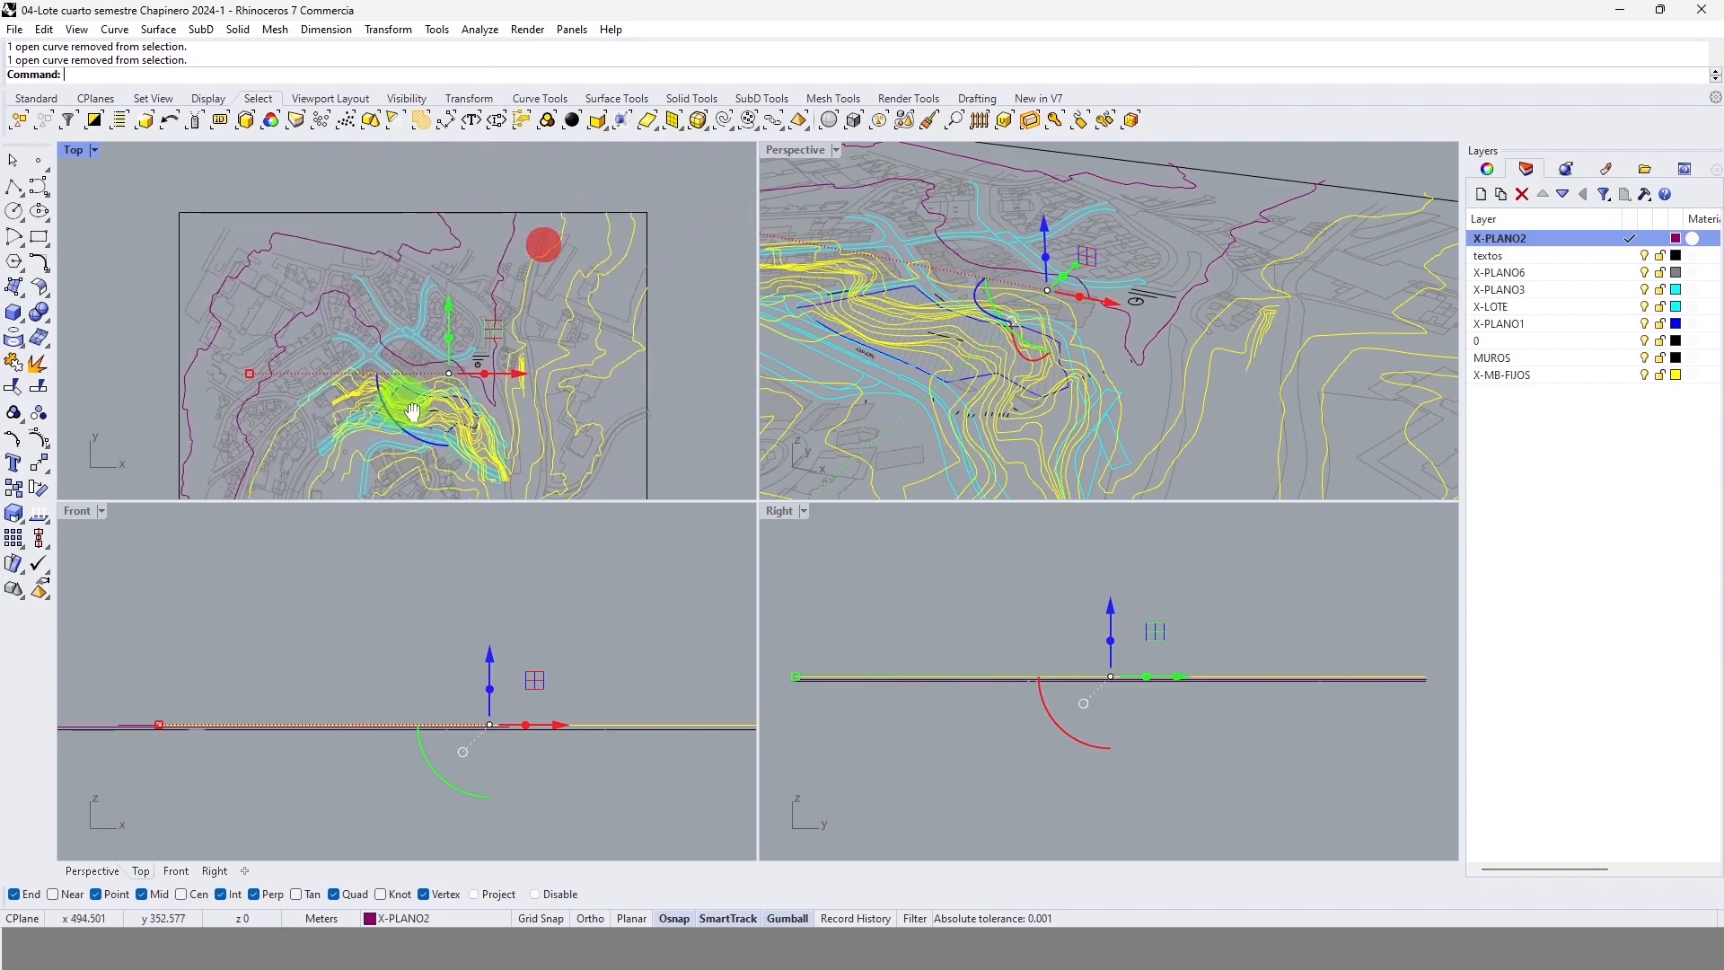
scroll(488, 375, up, 8)
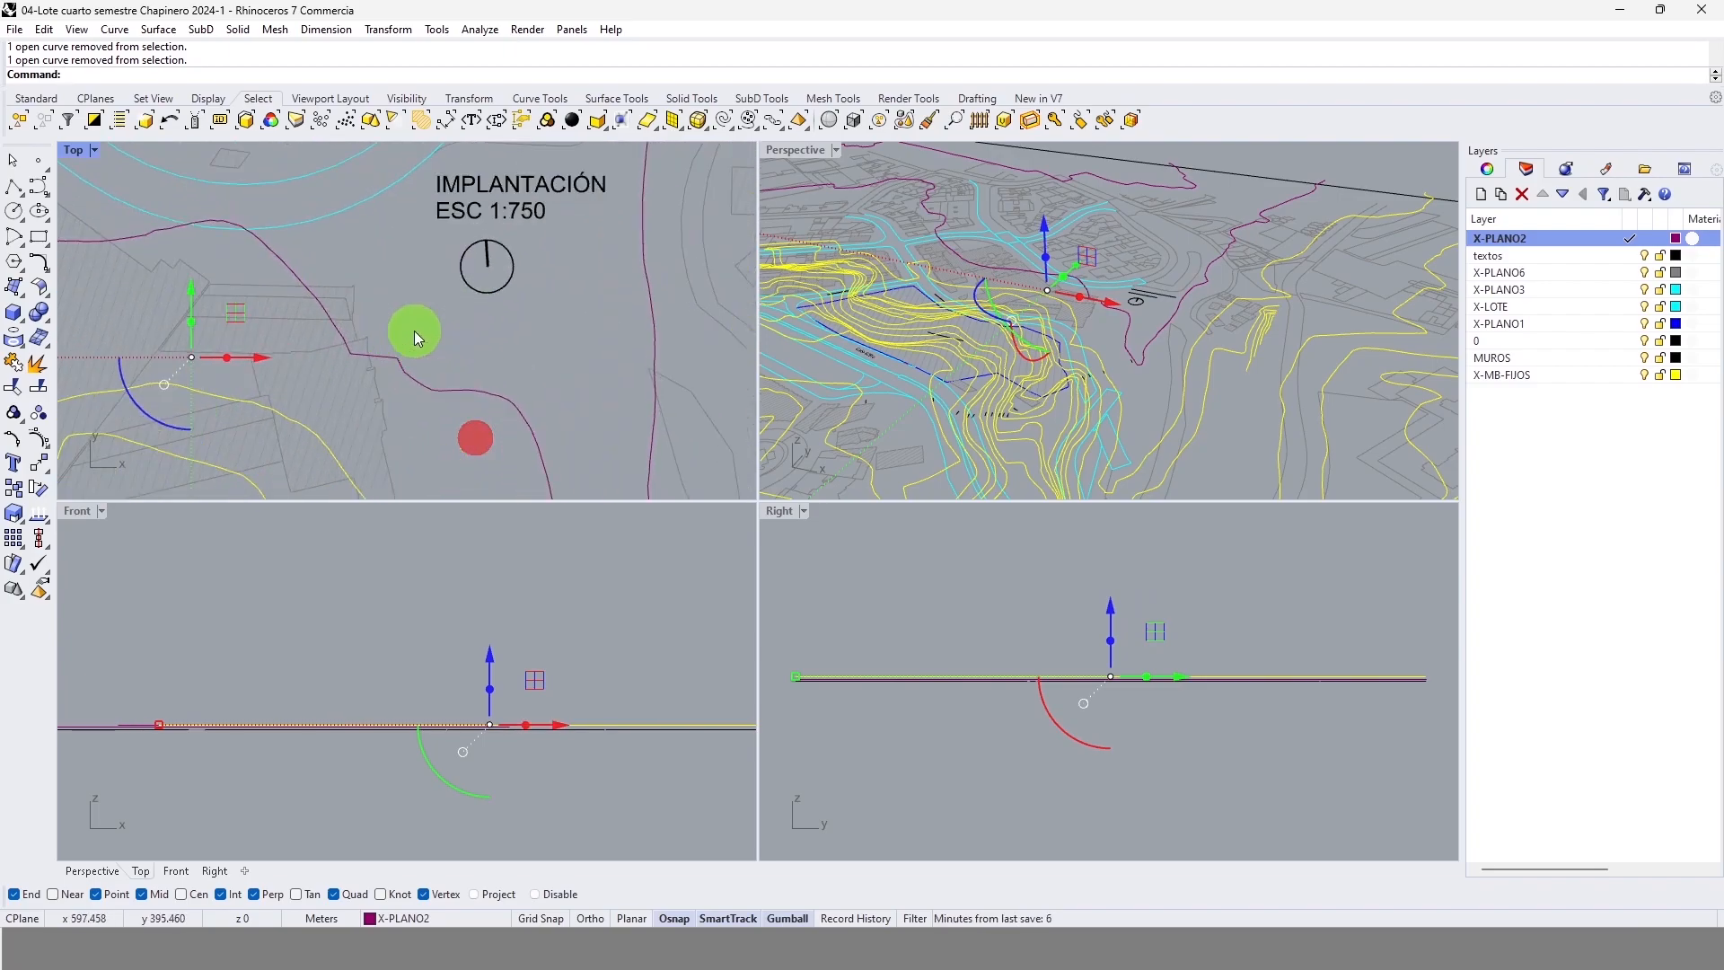
scroll(418, 295, down, 4)
right_drag(480, 343, 405, 282)
scroll(479, 373, up, 9)
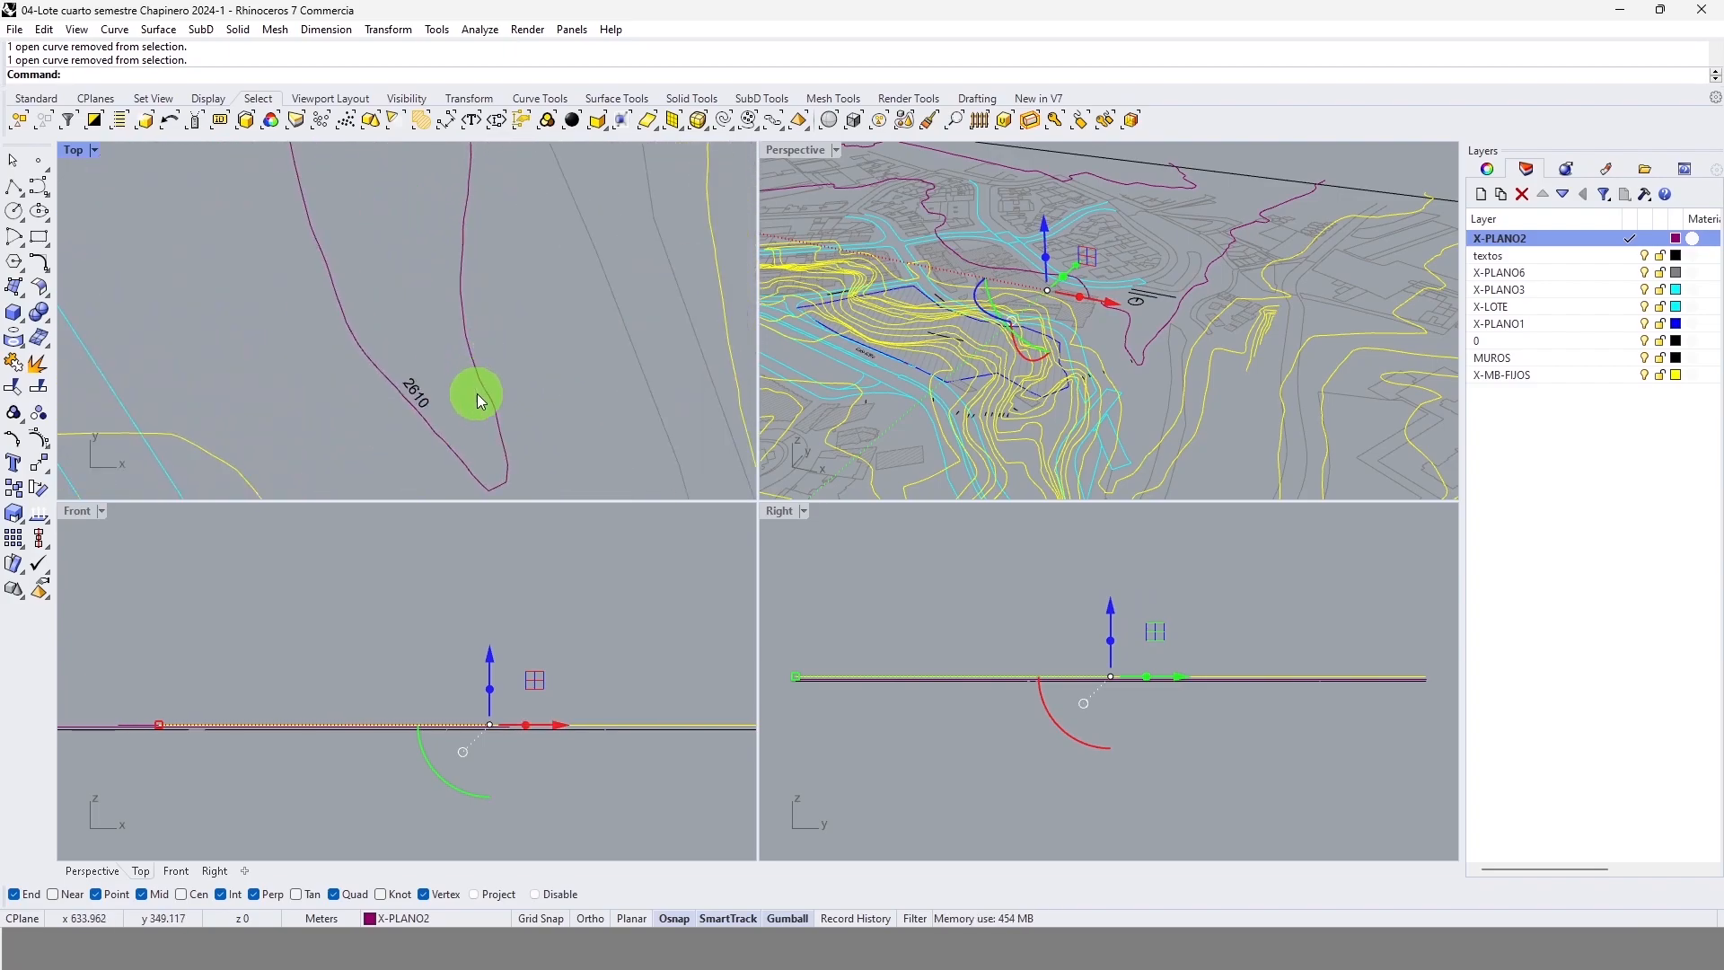
click(1109, 610)
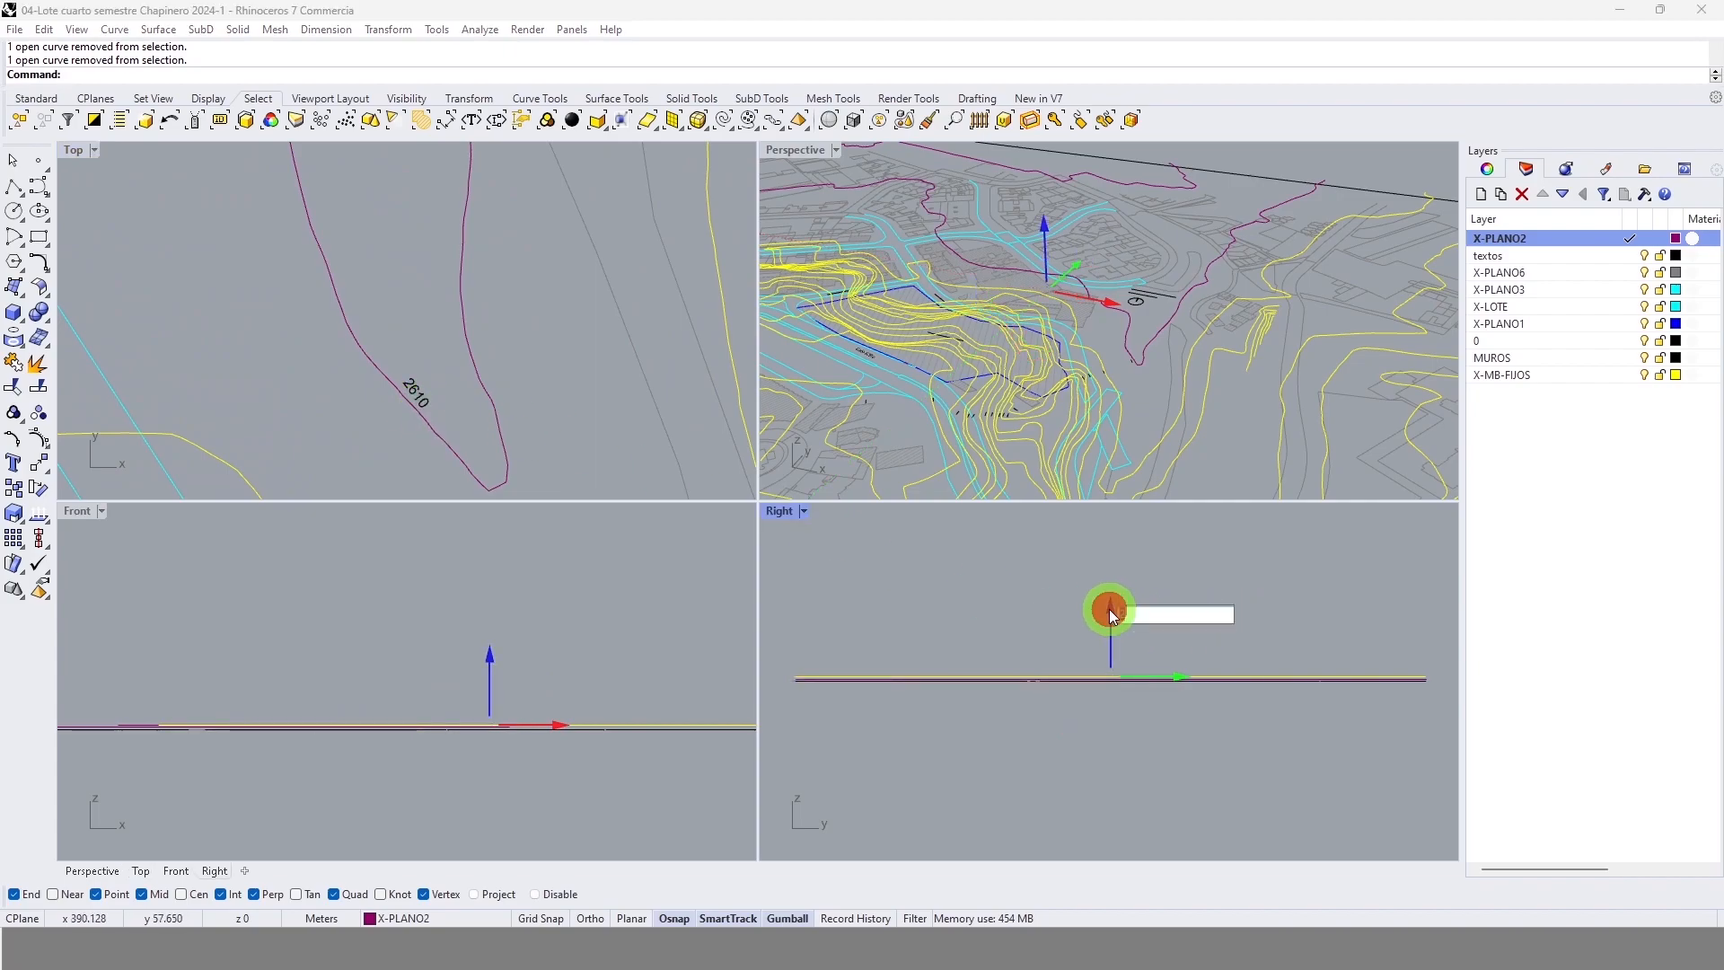
text(2)
key(Return)
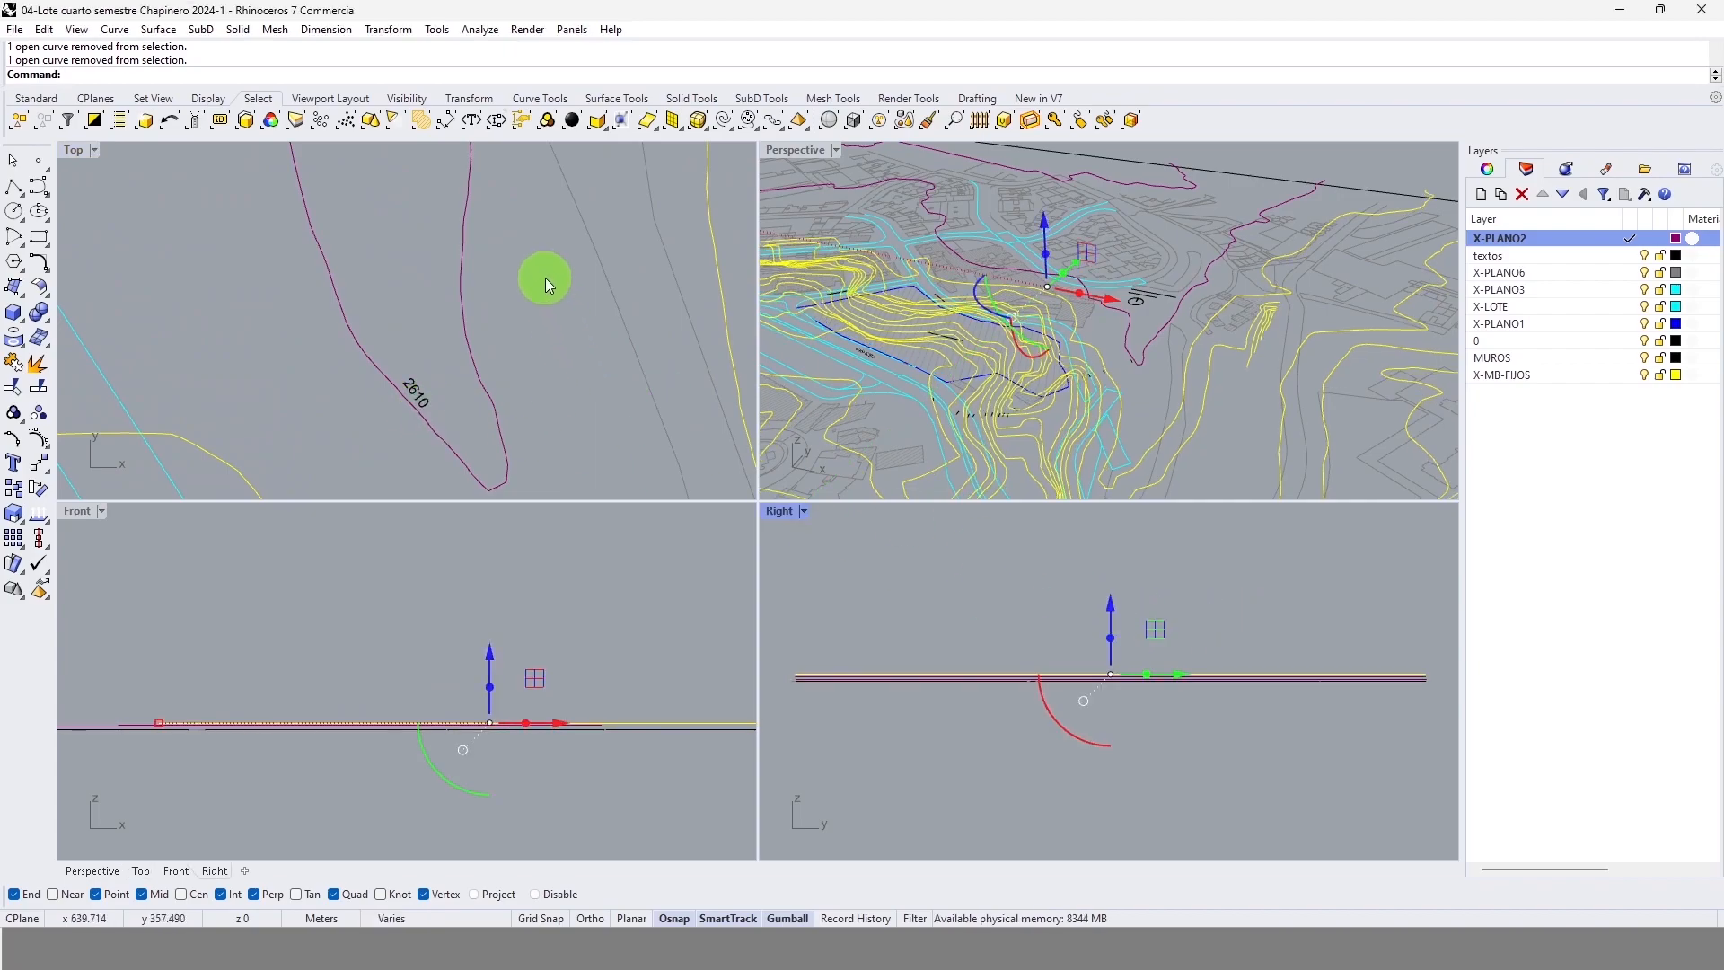
Step: Raise the remaining selected contours from the 2610 level to the level of the next labelled contour, 2616
right_drag(404, 397, 477, 232)
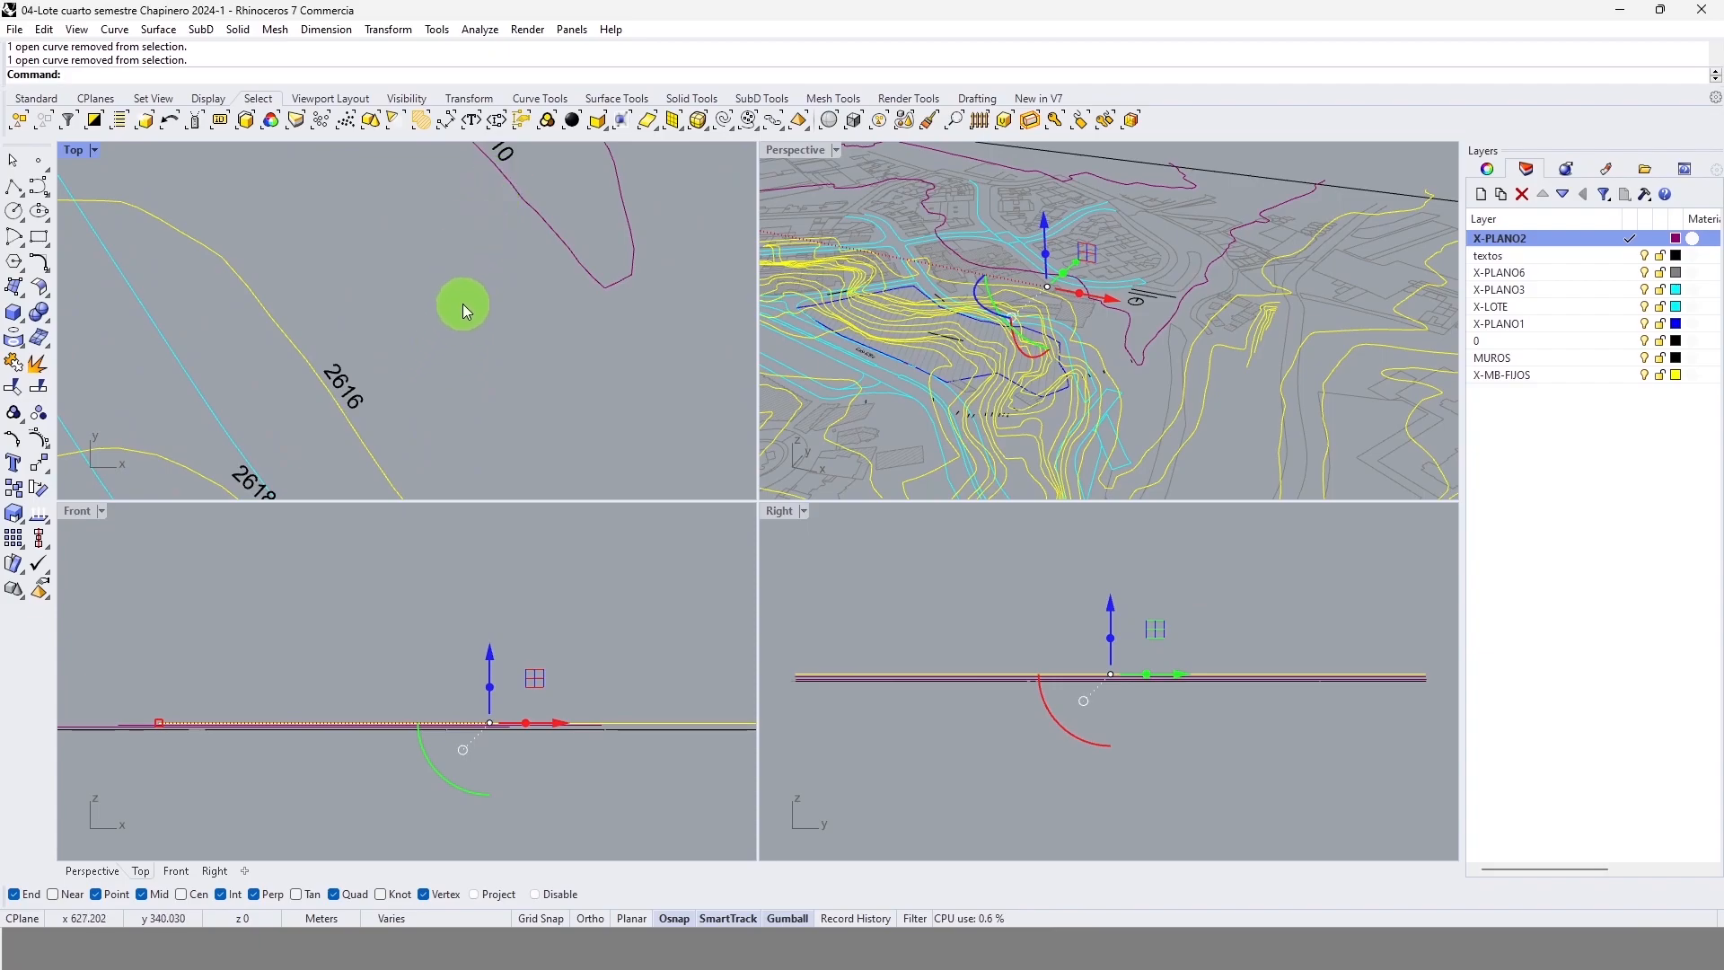
right_drag(462, 306, 456, 338)
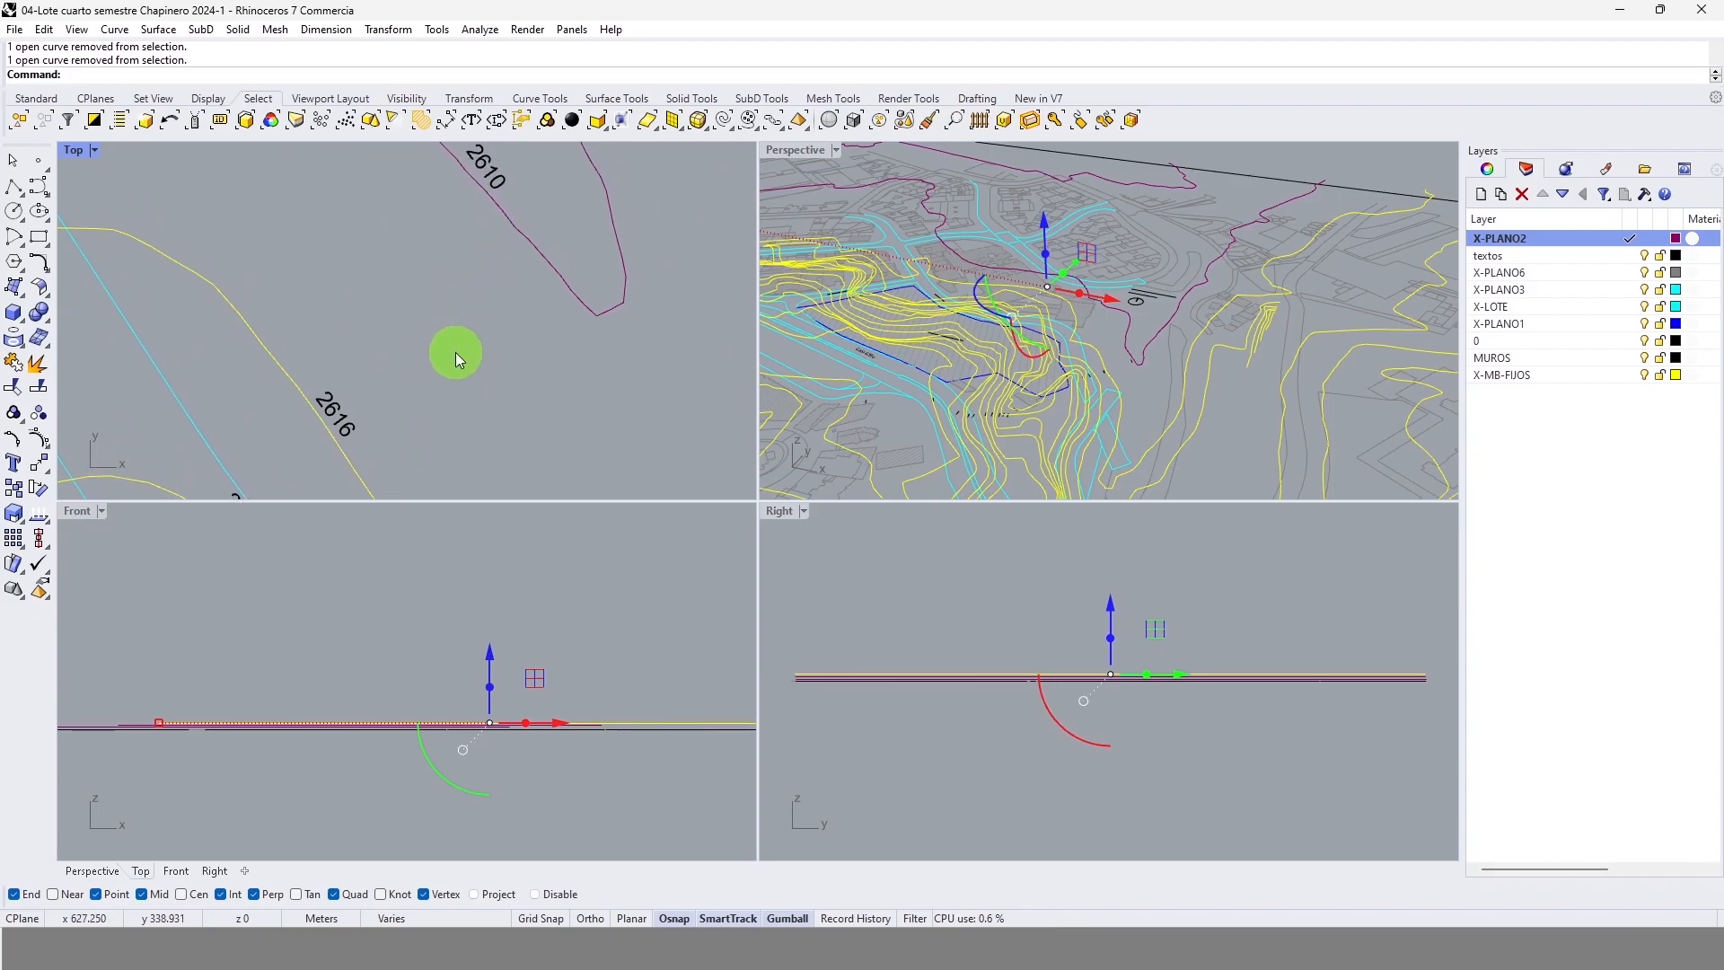
right_drag(456, 353, 464, 372)
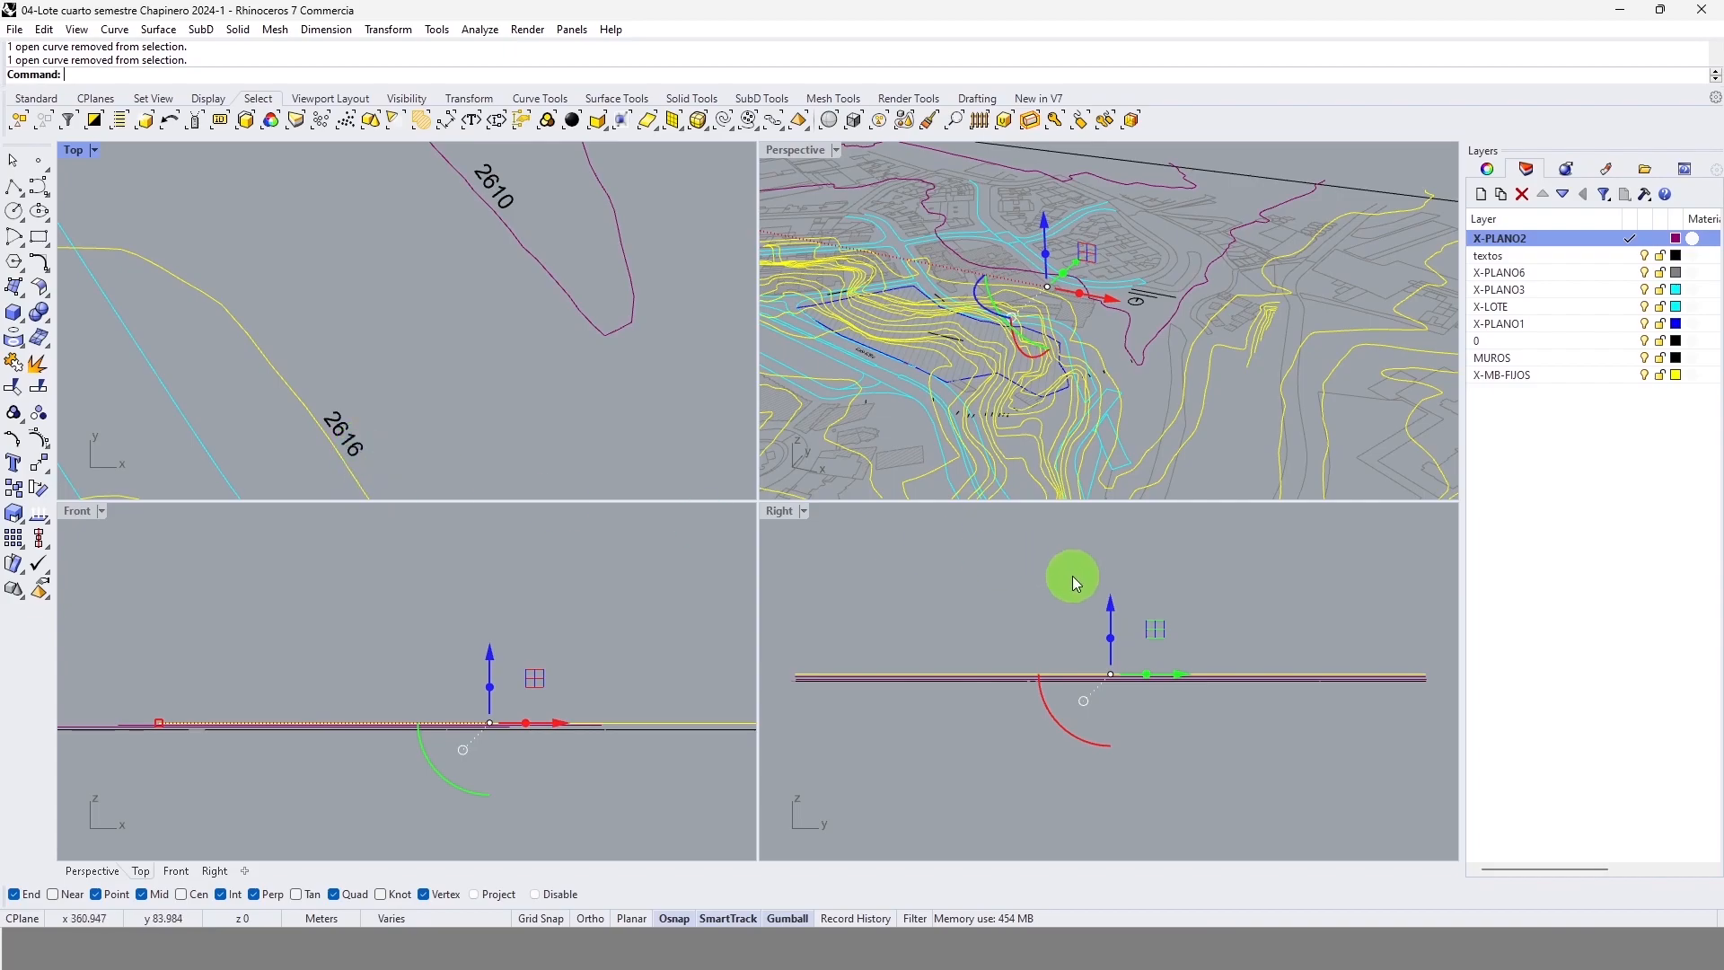
click(1112, 613)
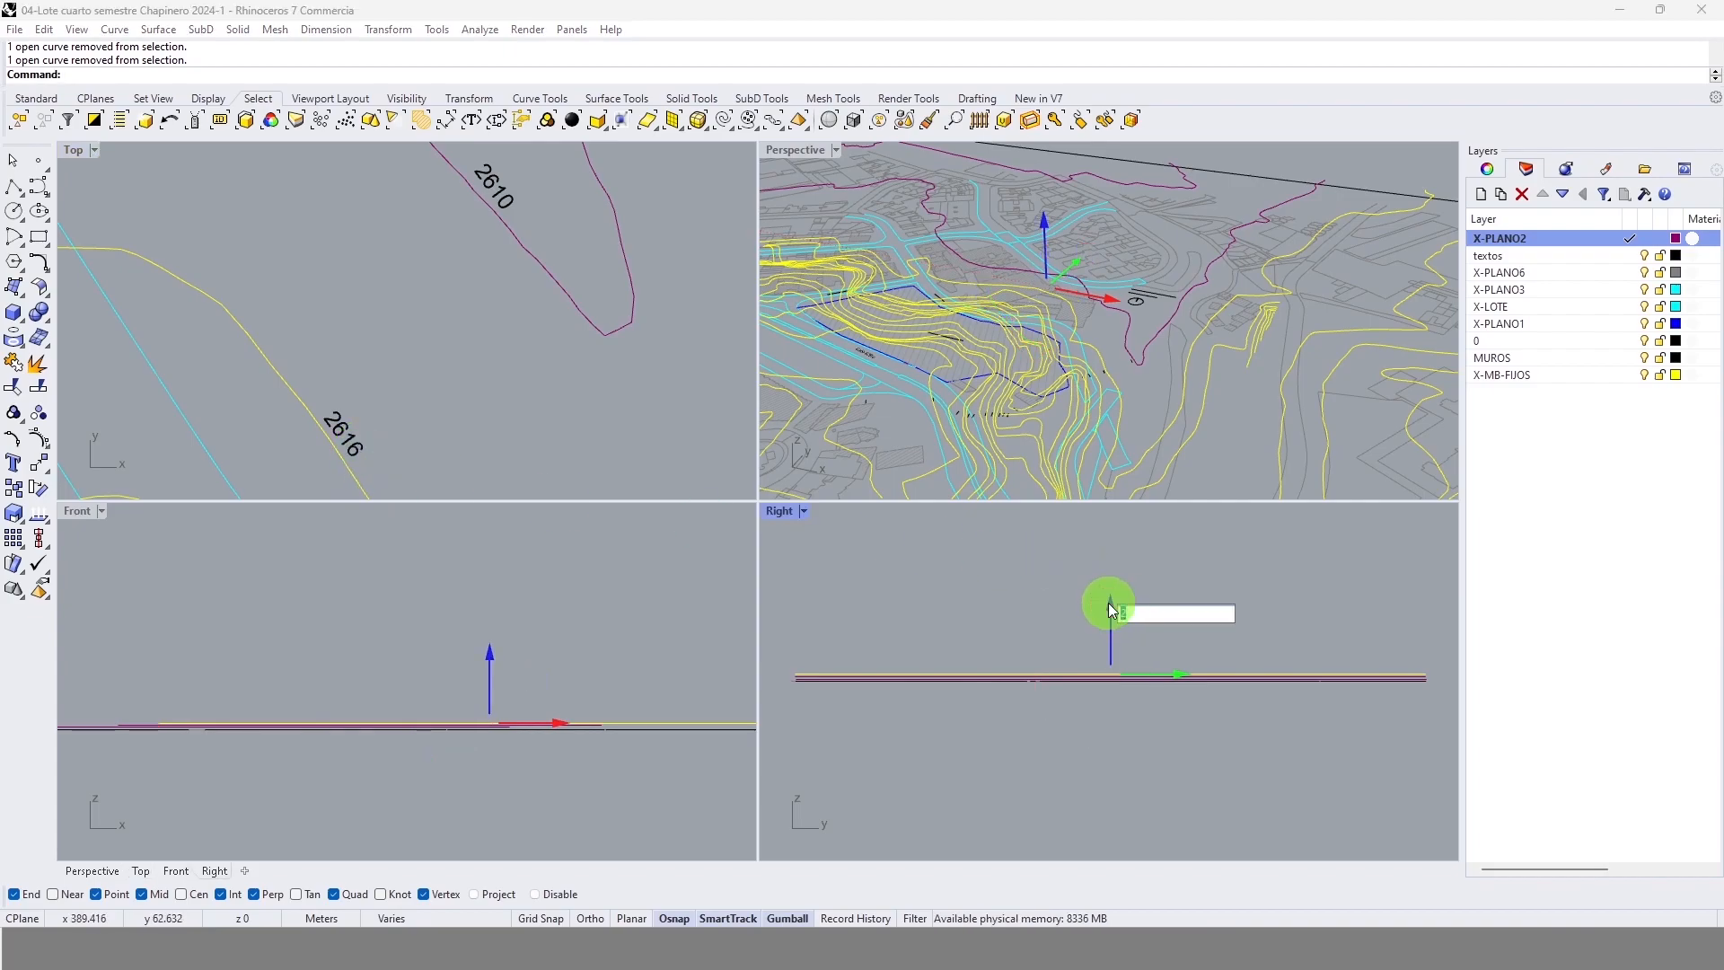
text(1)
key(Return)
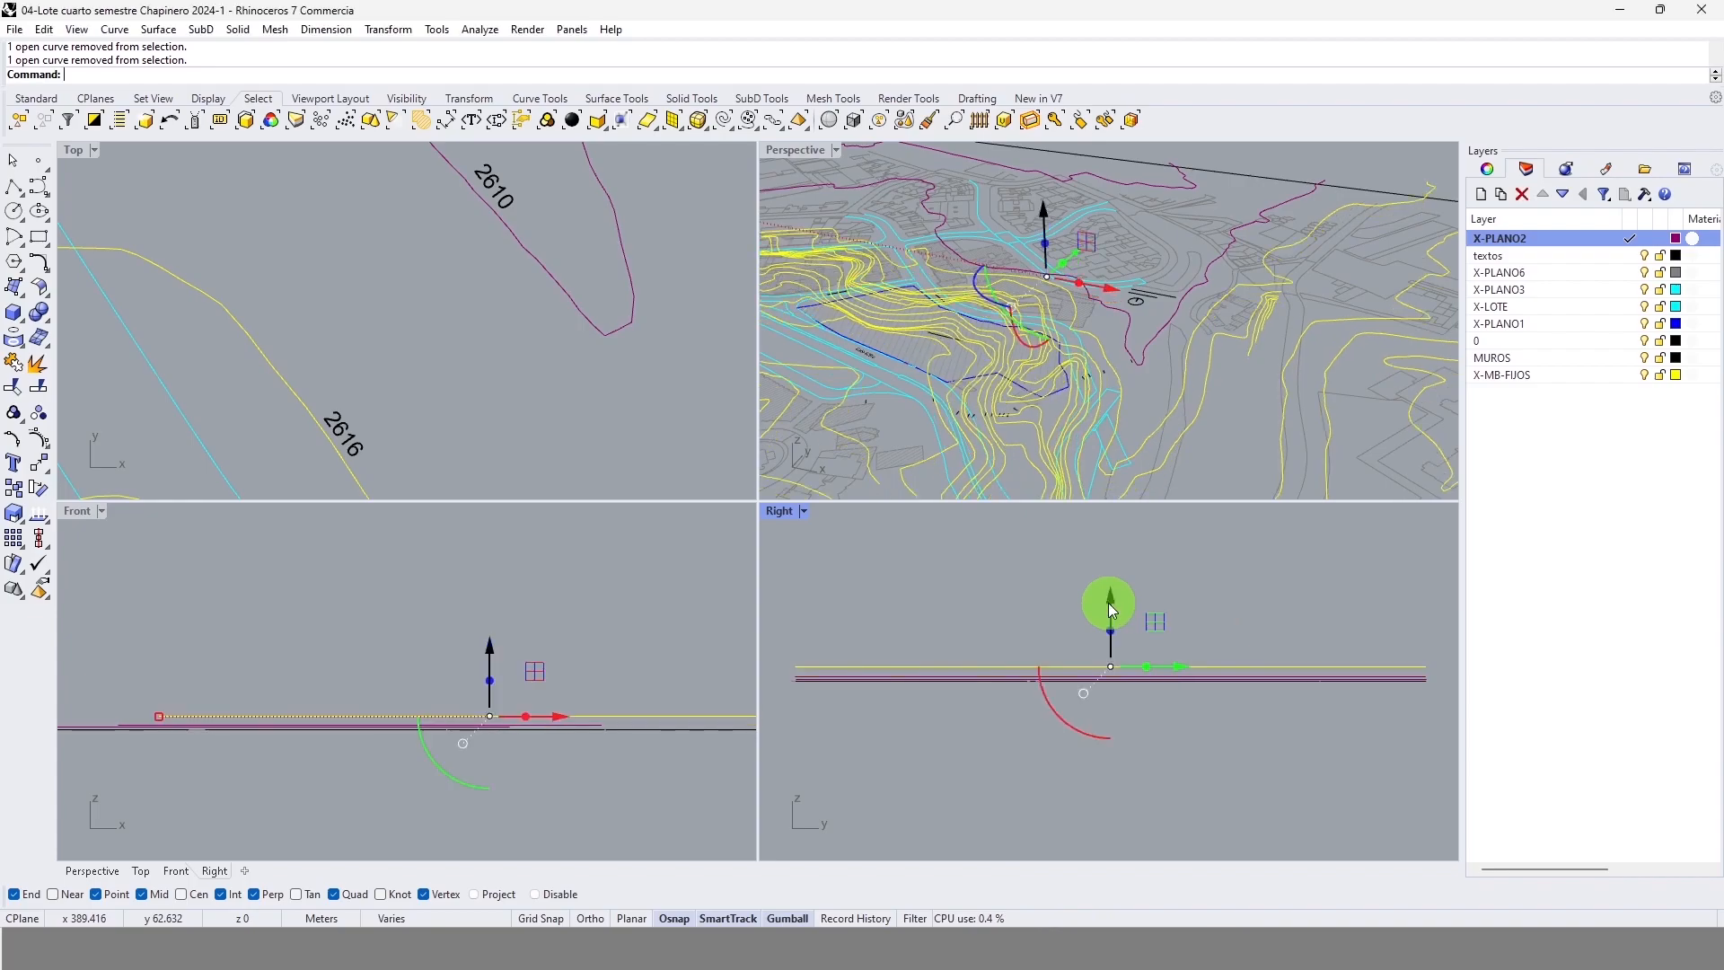
Step: Remove the 2616 contour from the selection and raise the remaining selected contours 2 m to the 2618 level
click(324, 320)
scroll(481, 251, down, 4)
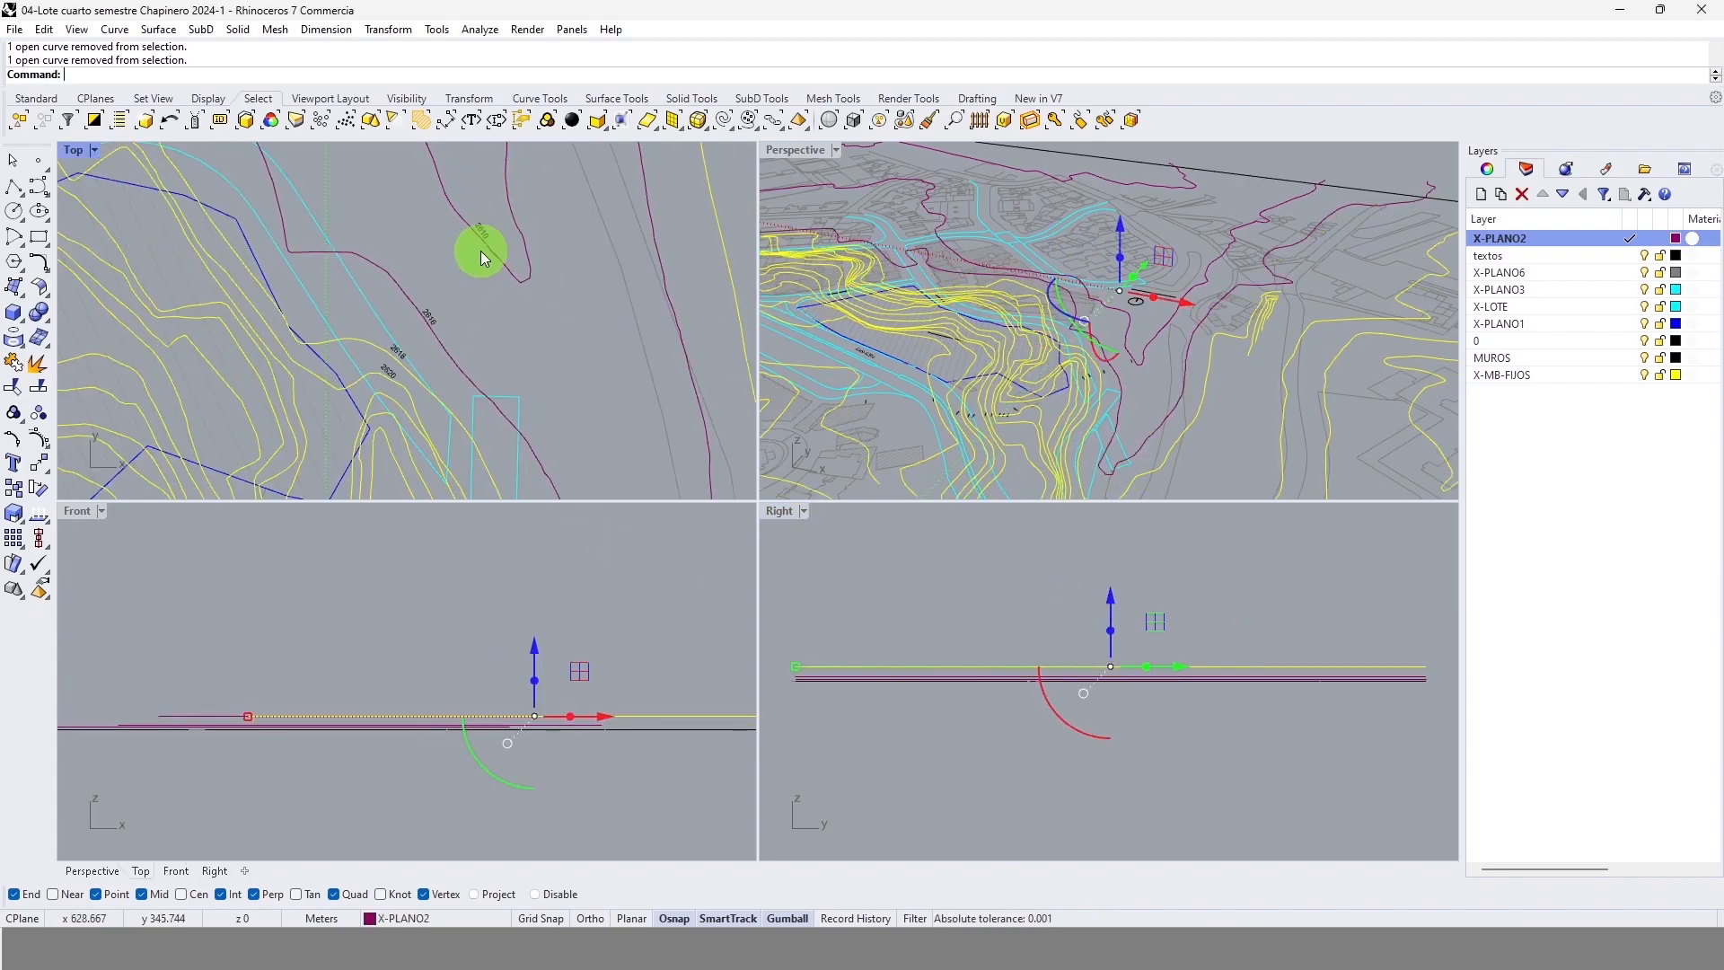
scroll(406, 341, up, 5)
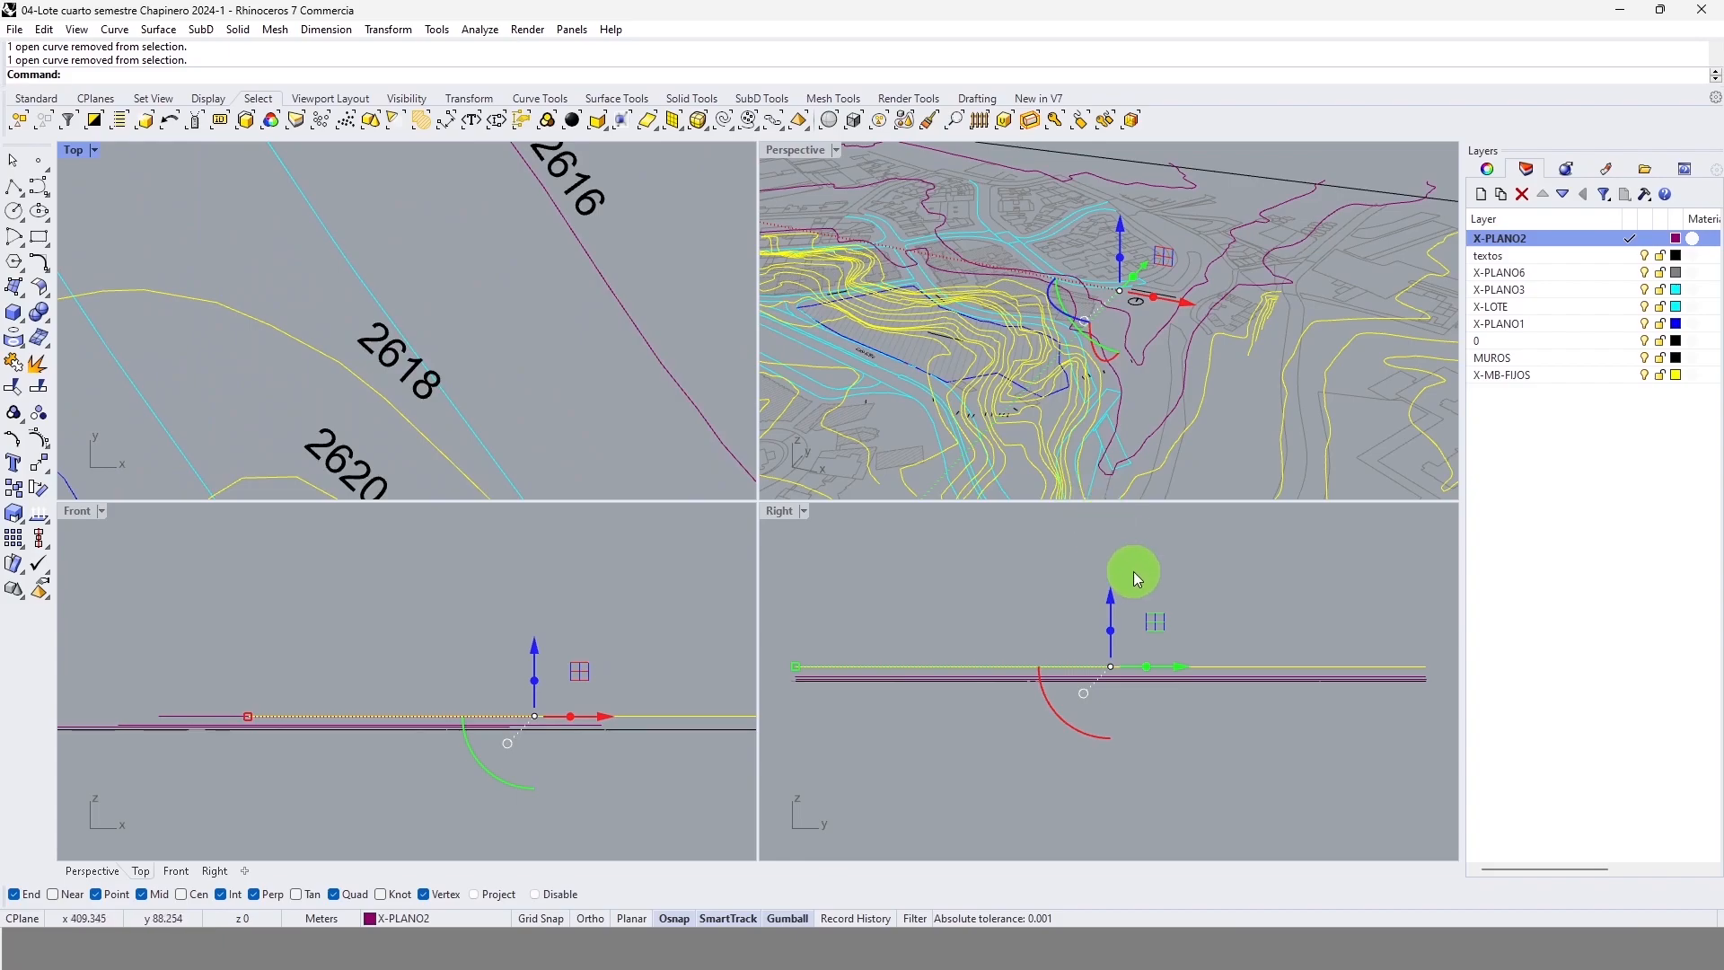
click(1110, 598)
text(1)
key(Return)
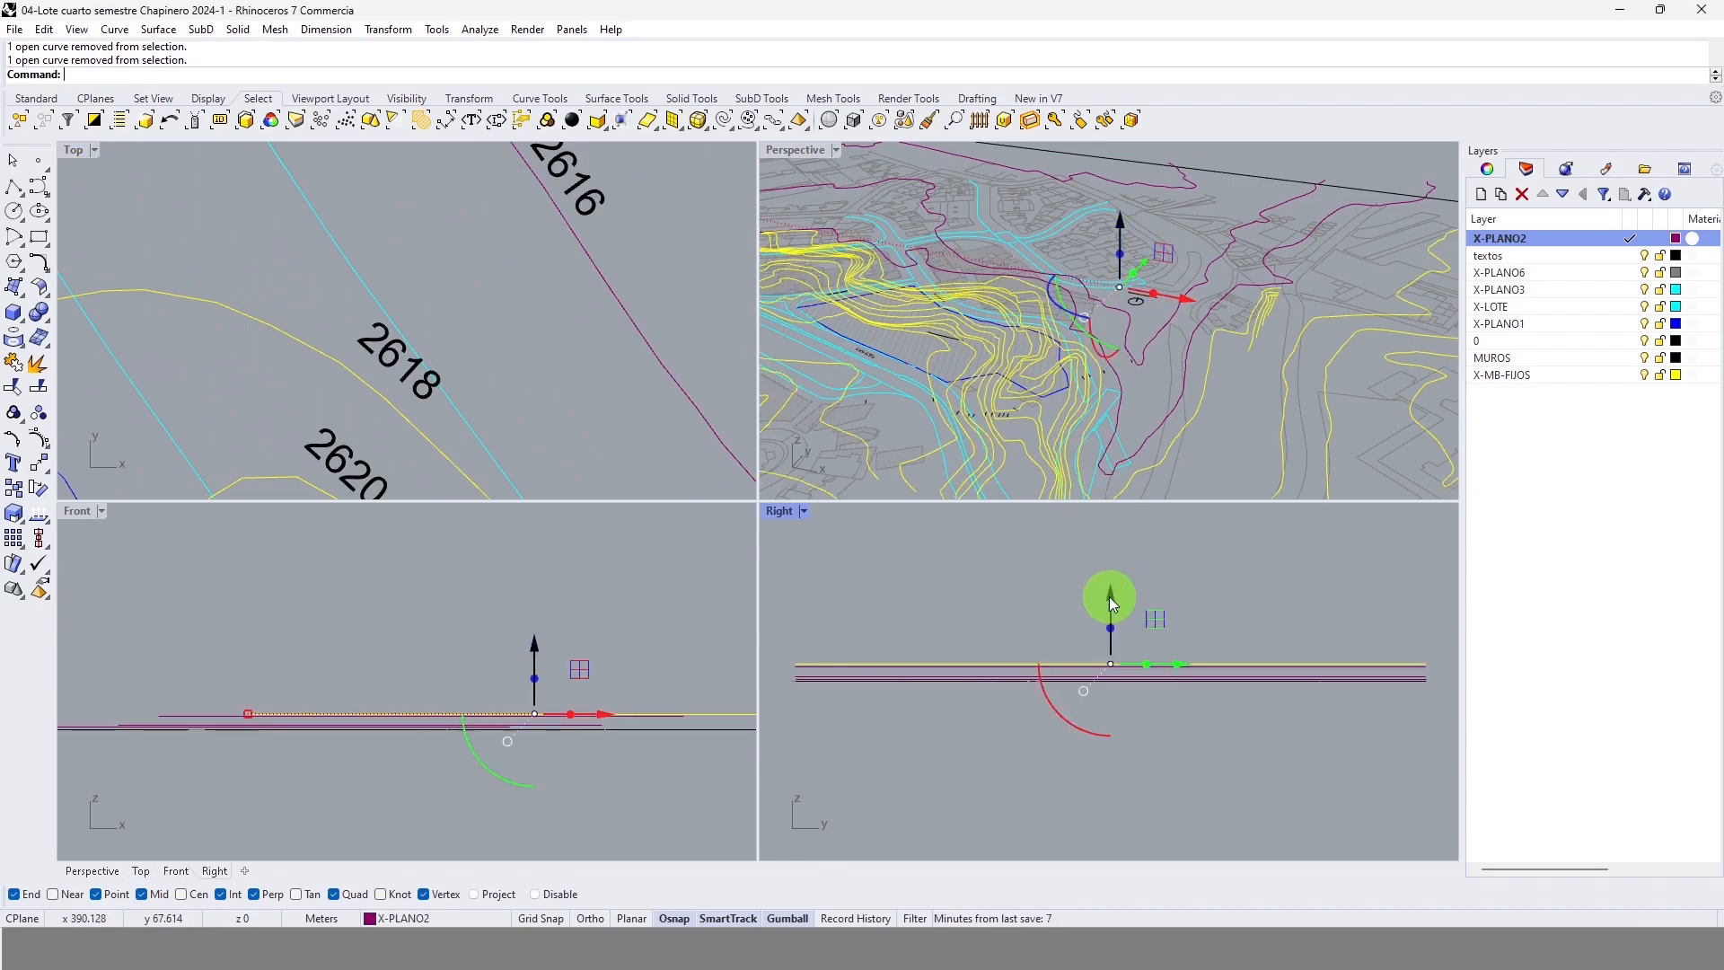
Step: Remove the 2618 contour from the selection and raise the remaining selected contours 2 m to the 2620 level
scroll(383, 318, down, 6)
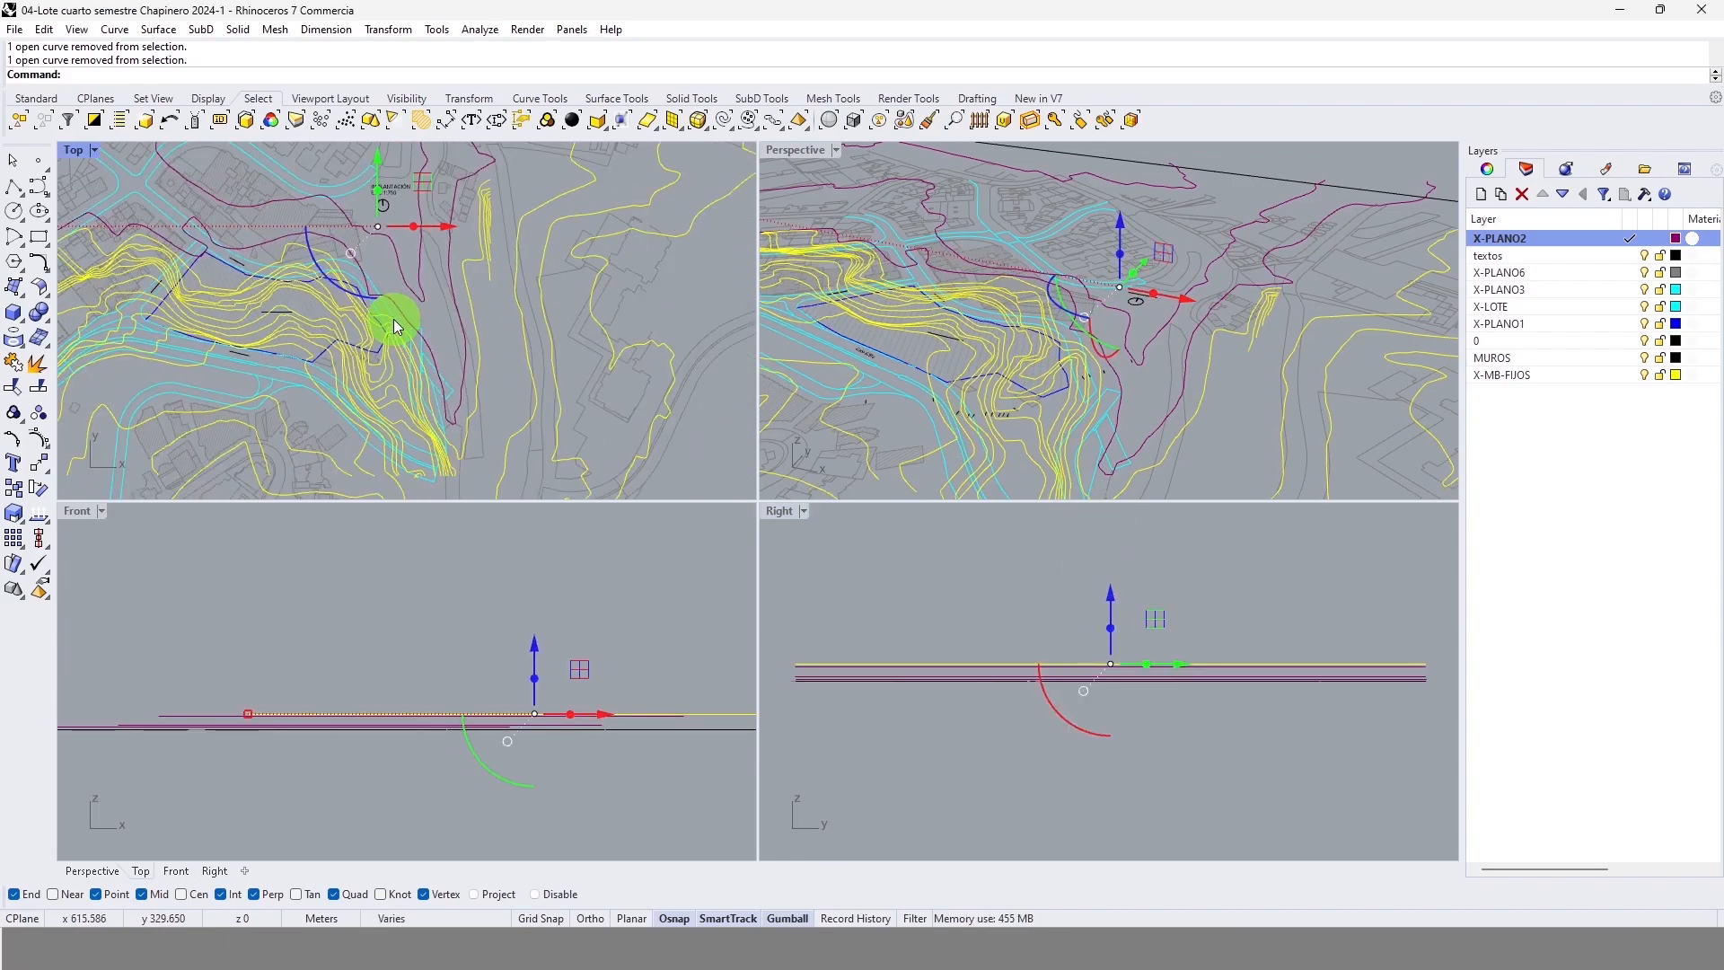
scroll(381, 316, up, 5)
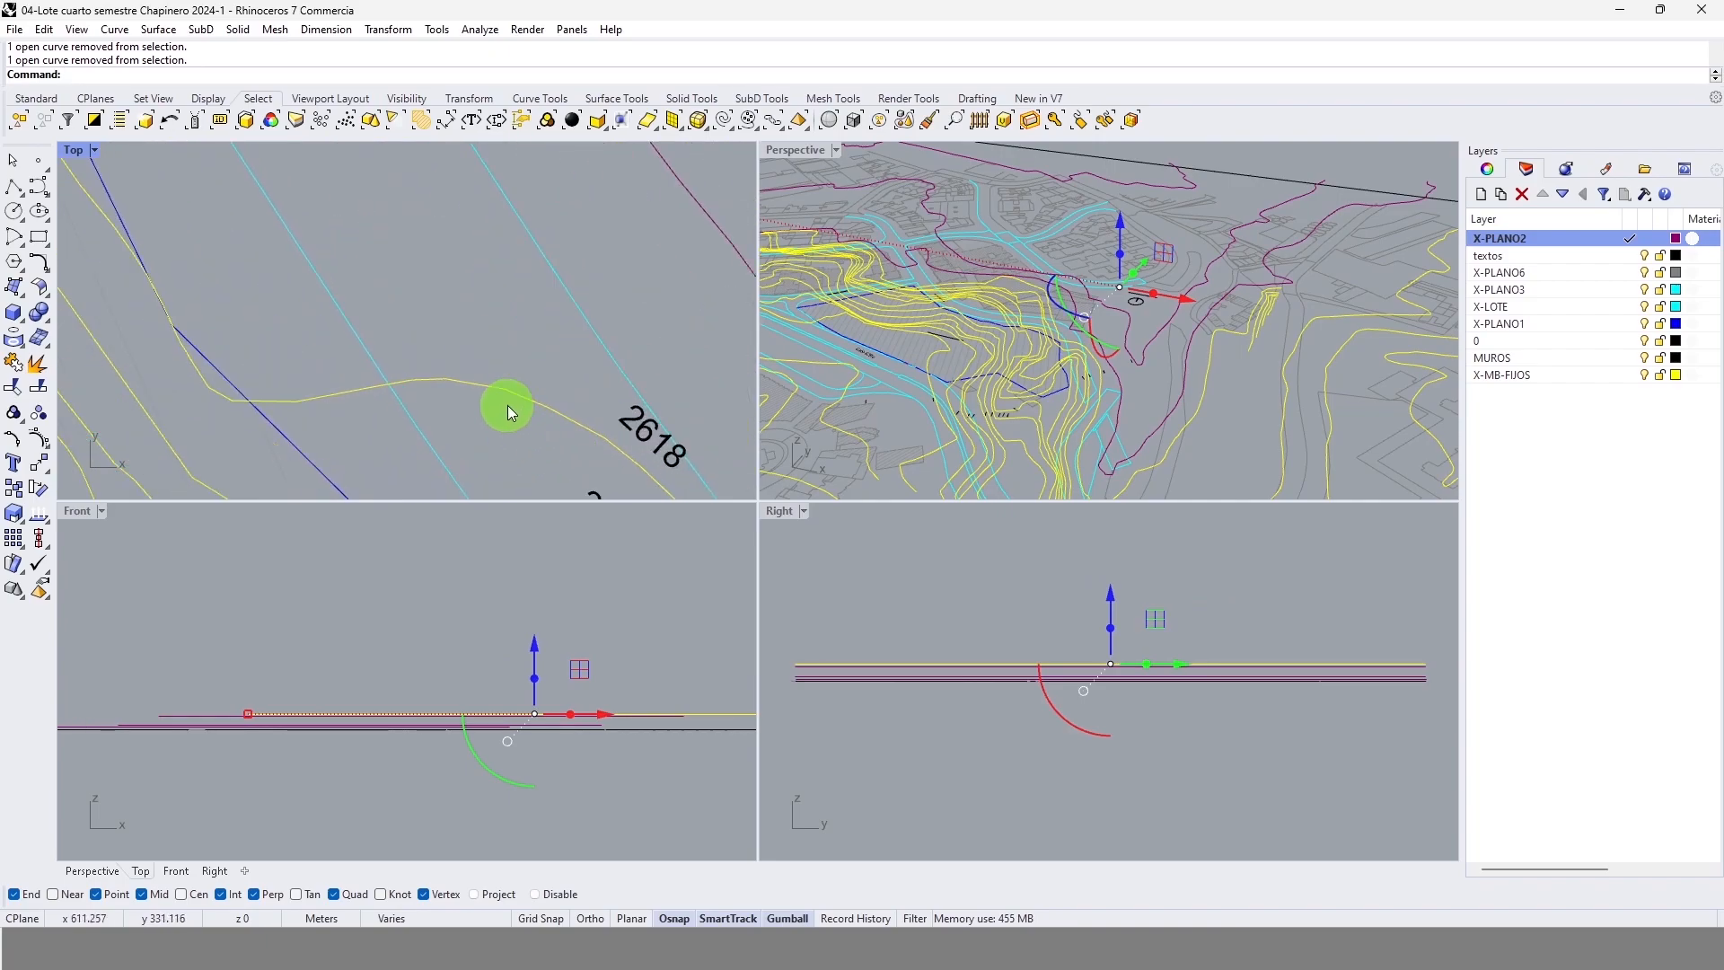
ctrl+drag(490, 339, 466, 412)
click(1110, 597)
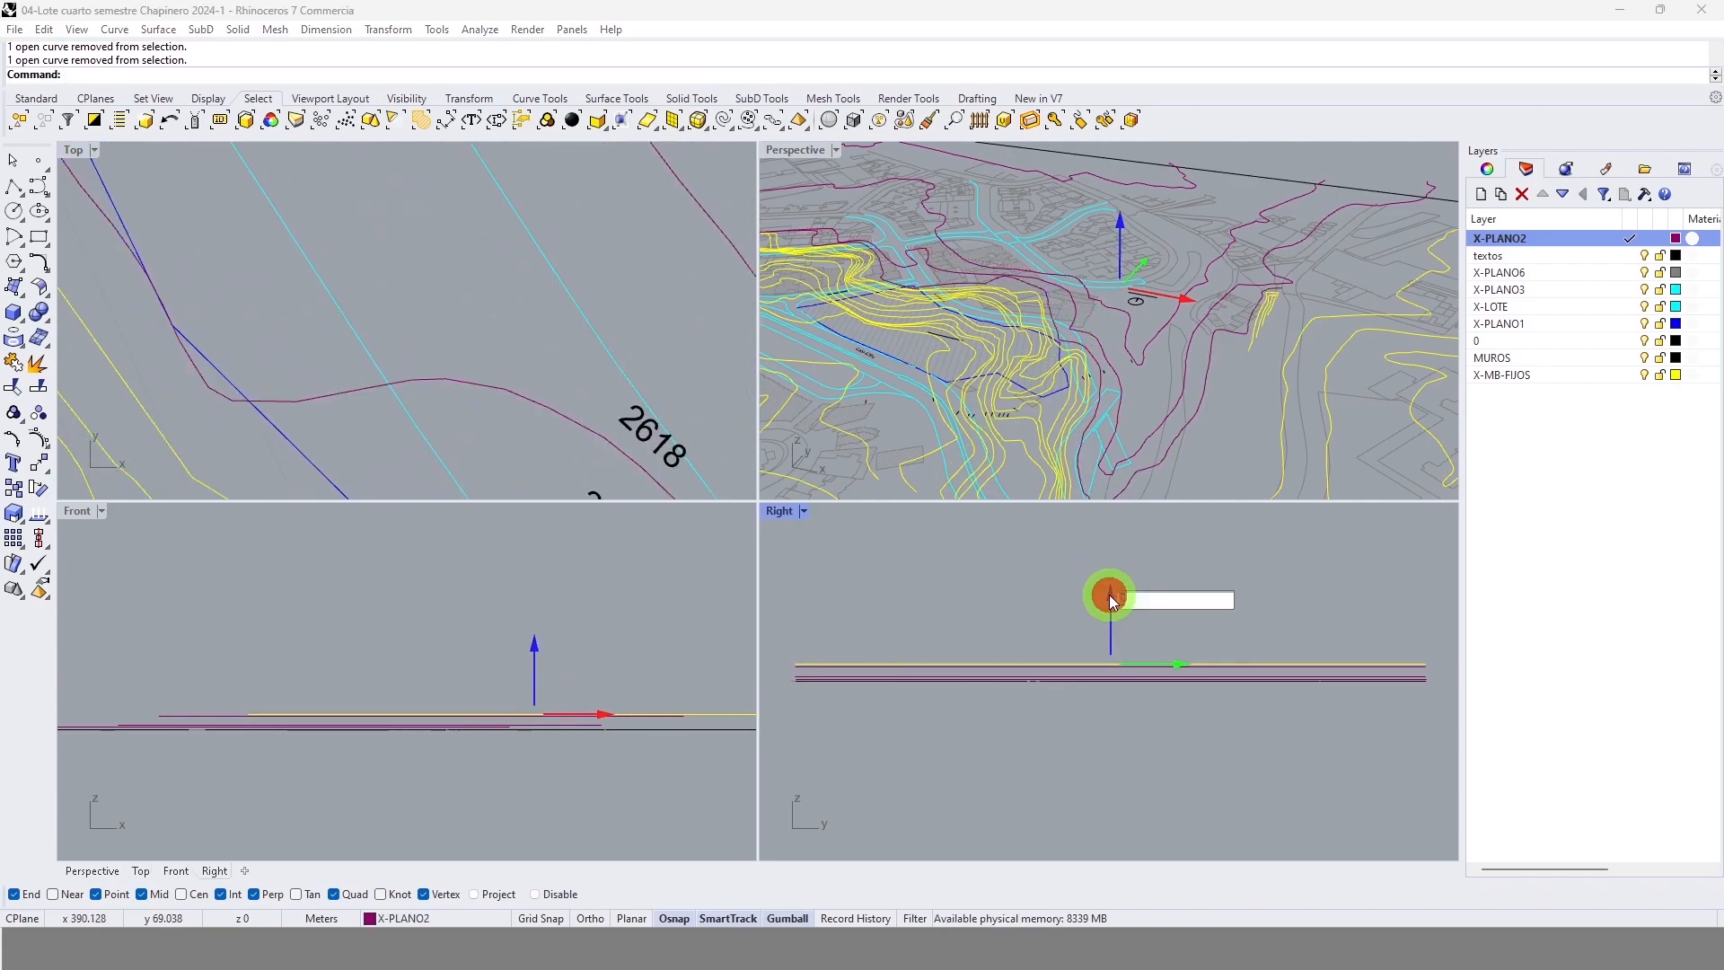
key(Return)
Step: Remove the 2620 contour and its separate eastern segment from the selection and raise the remaining selected contours another 2 m
scroll(503, 340, down, 6)
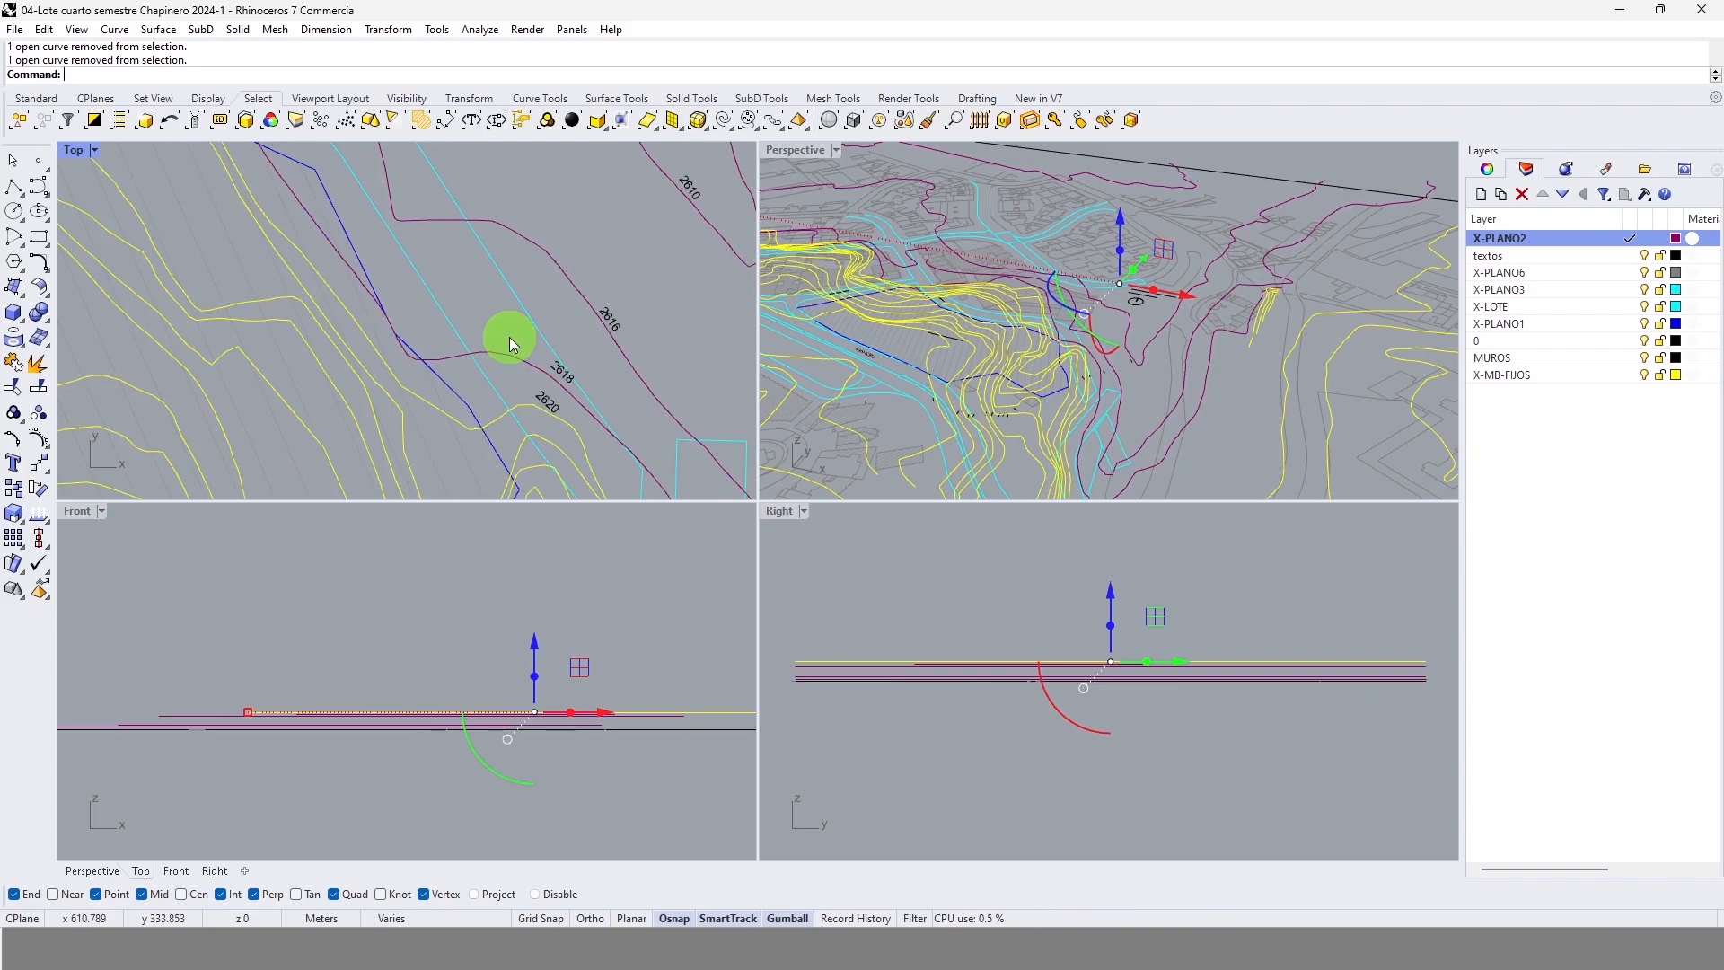
right_drag(585, 388, 558, 281)
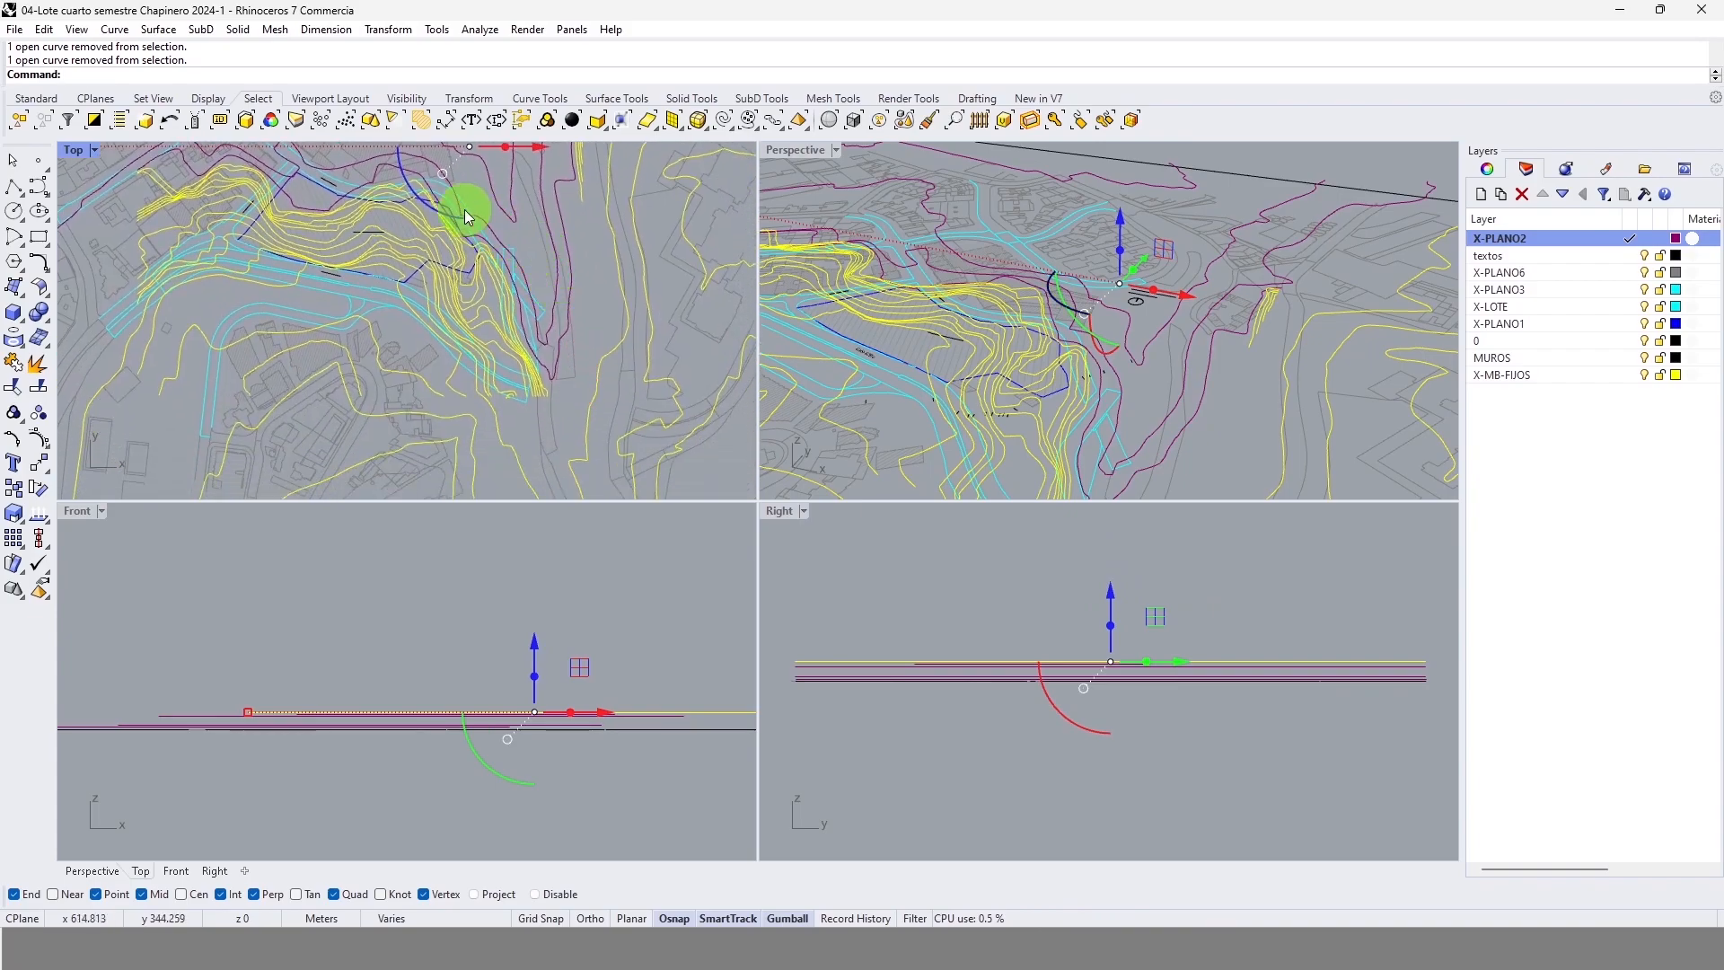
scroll(466, 212, up, 3)
scroll(530, 327, up, 5)
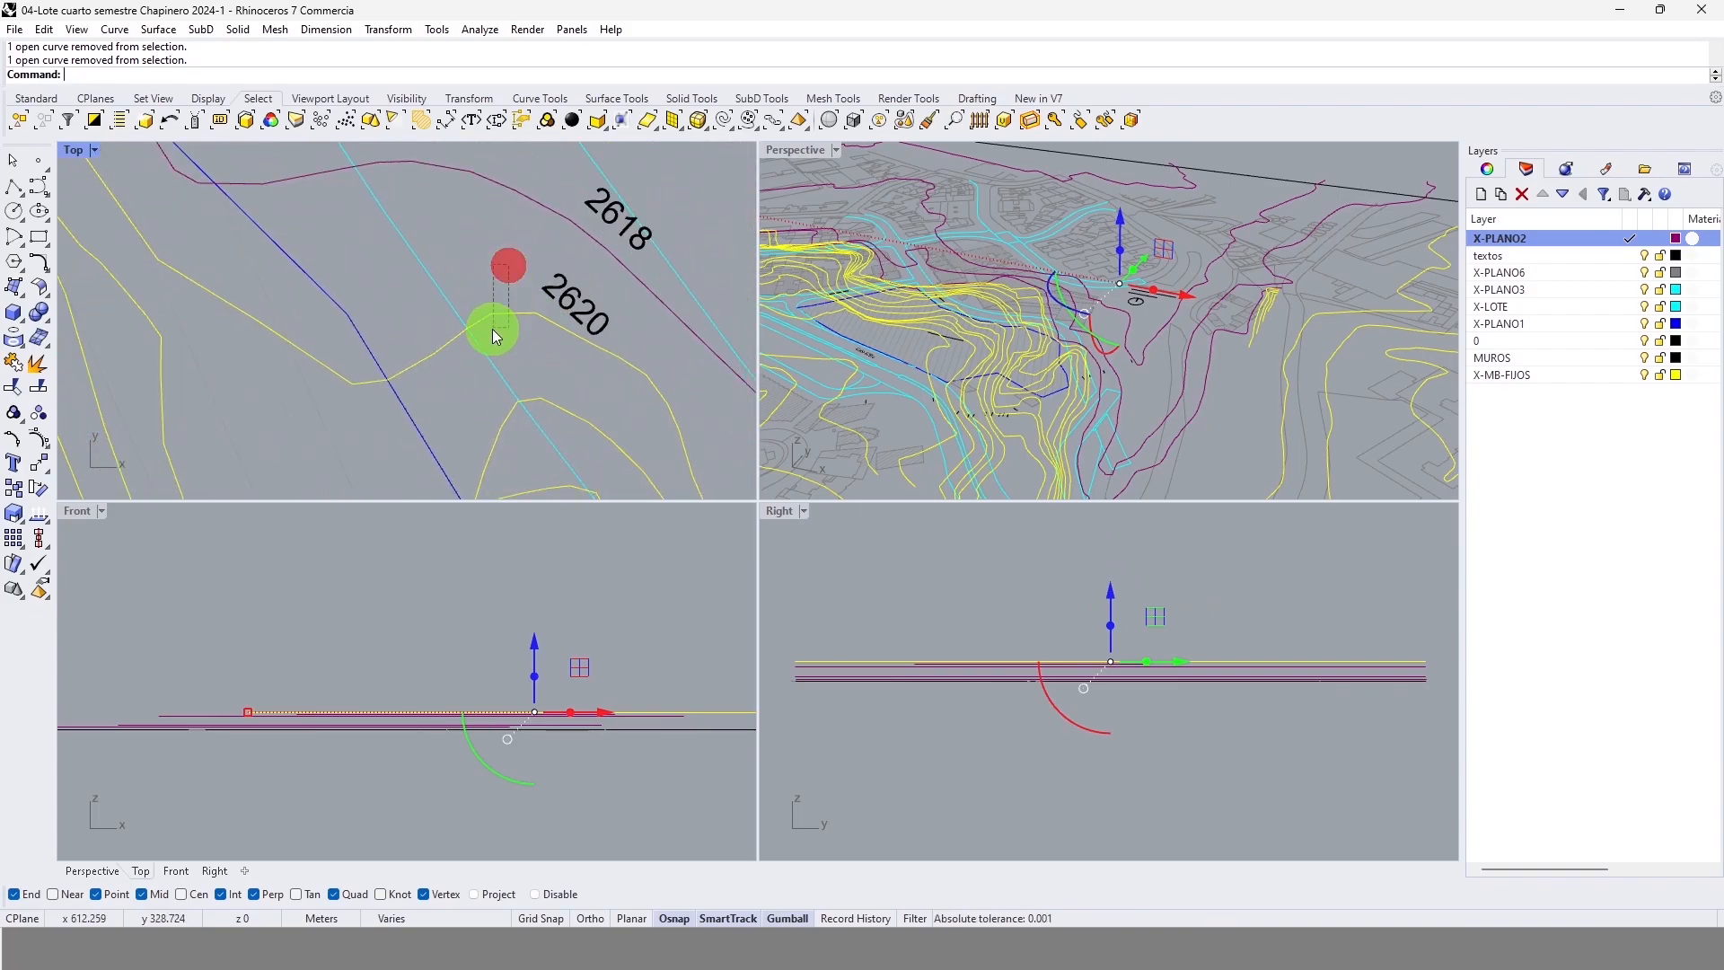
scroll(396, 379, down, 8)
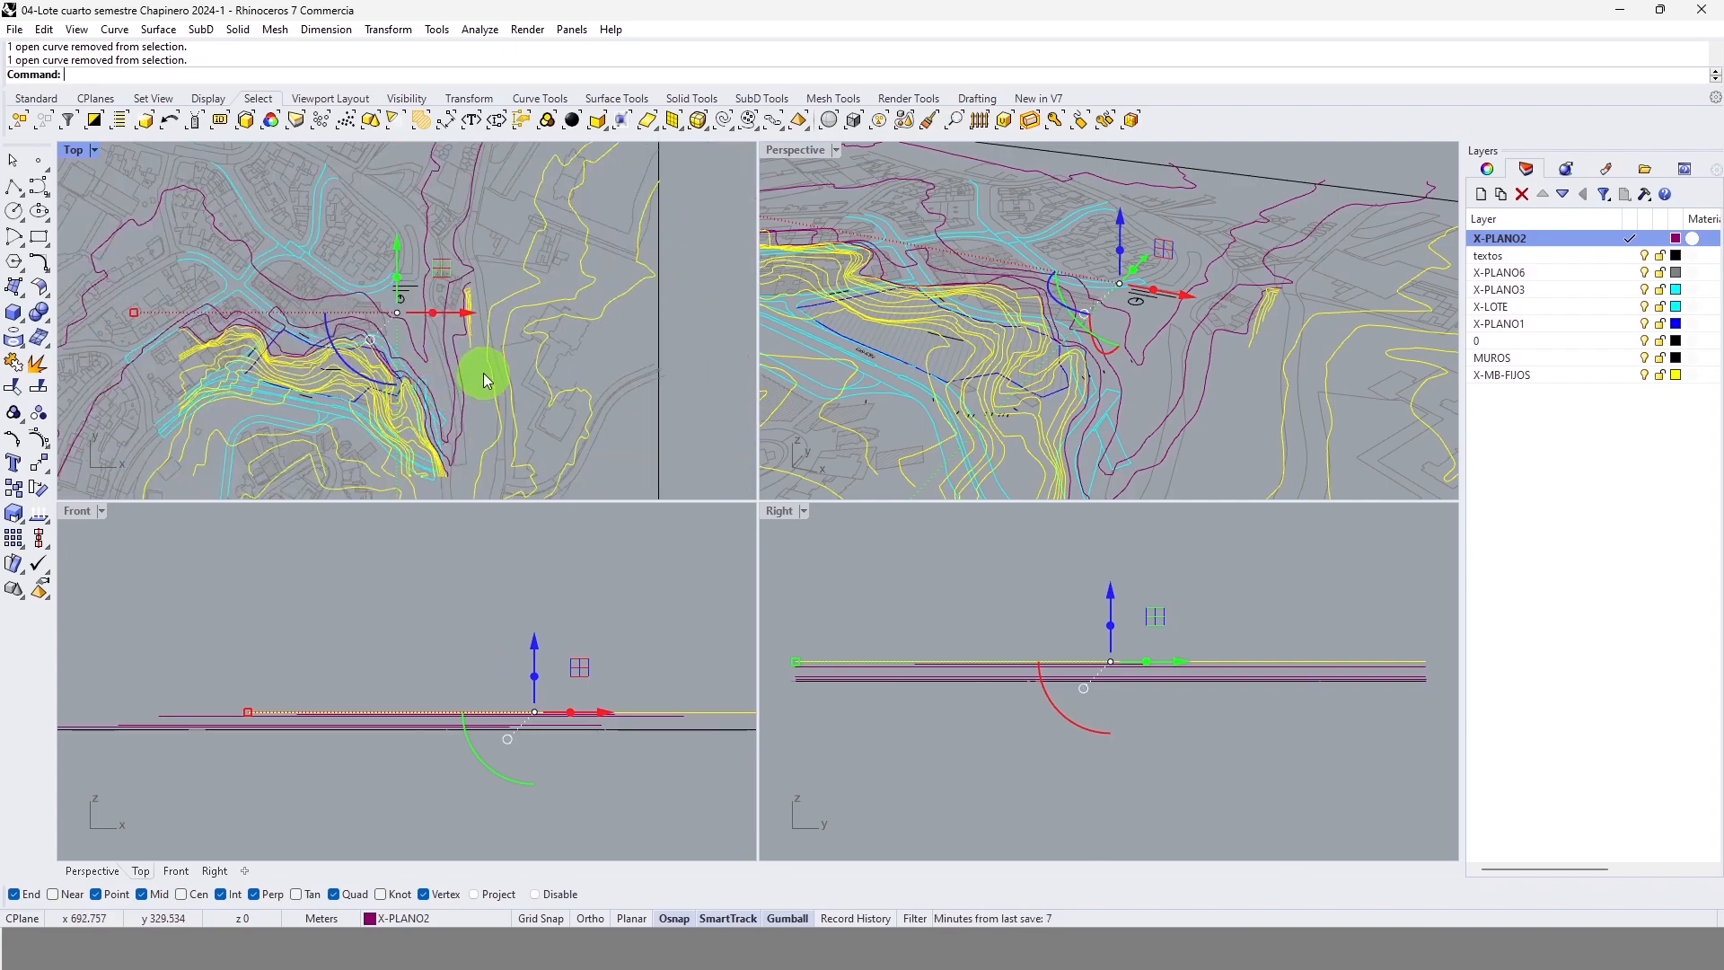
scroll(461, 327, up, 6)
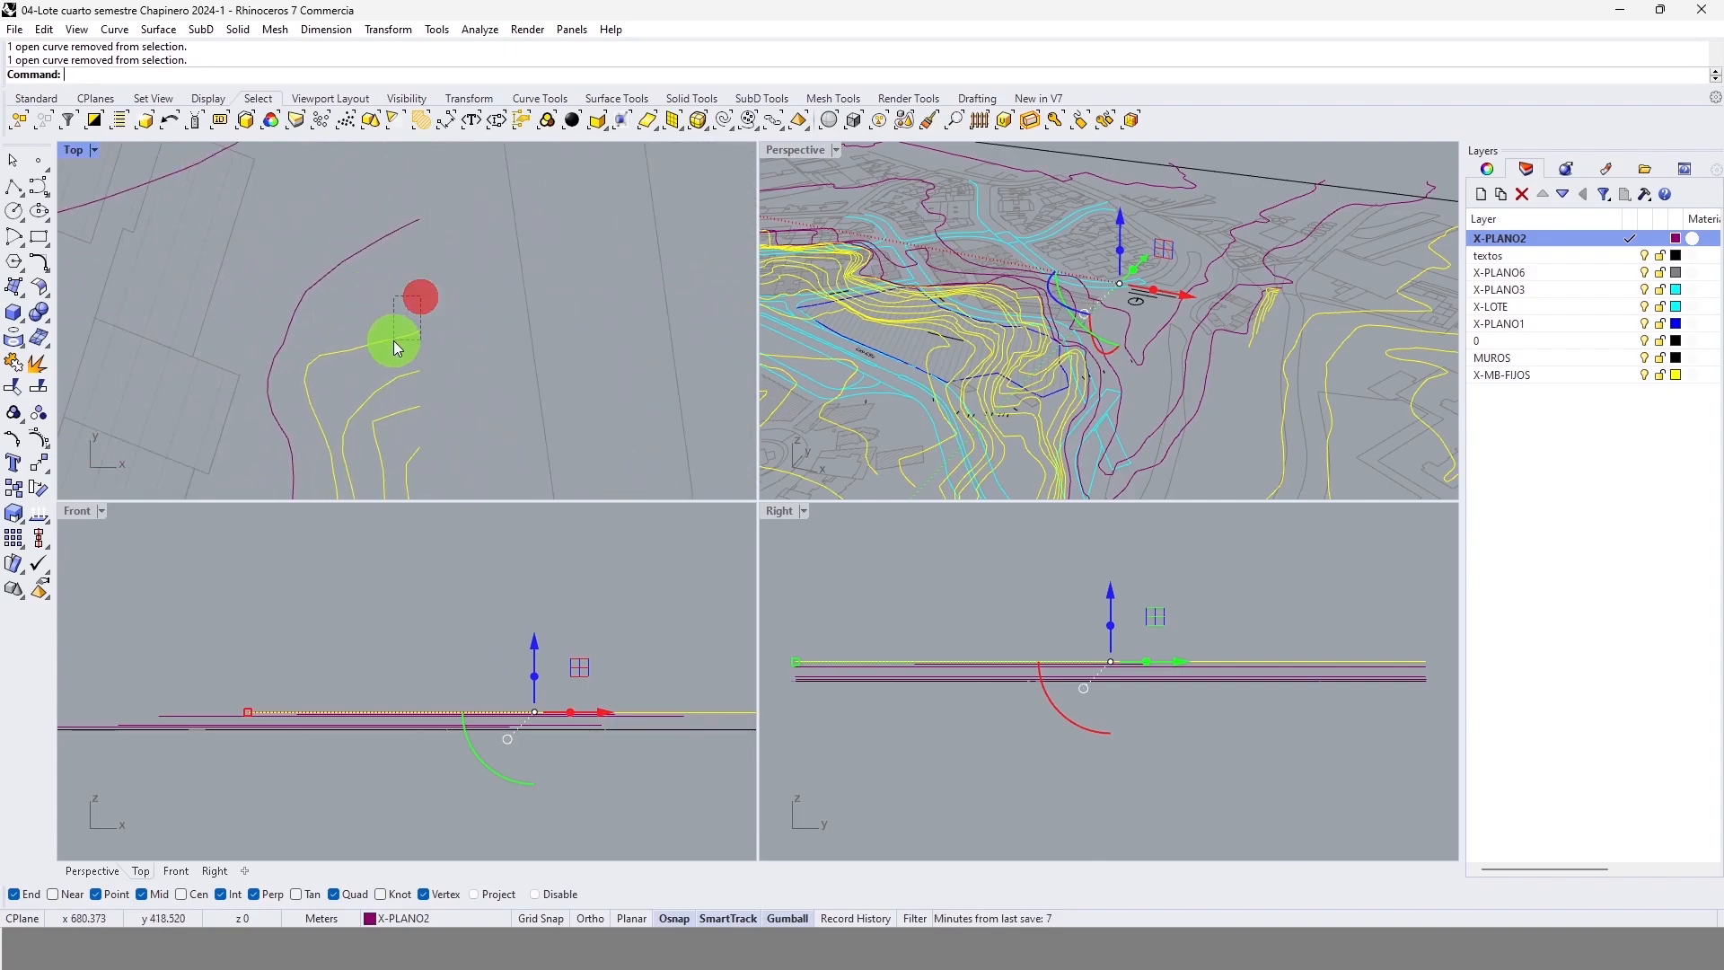
scroll(462, 315, down, 8)
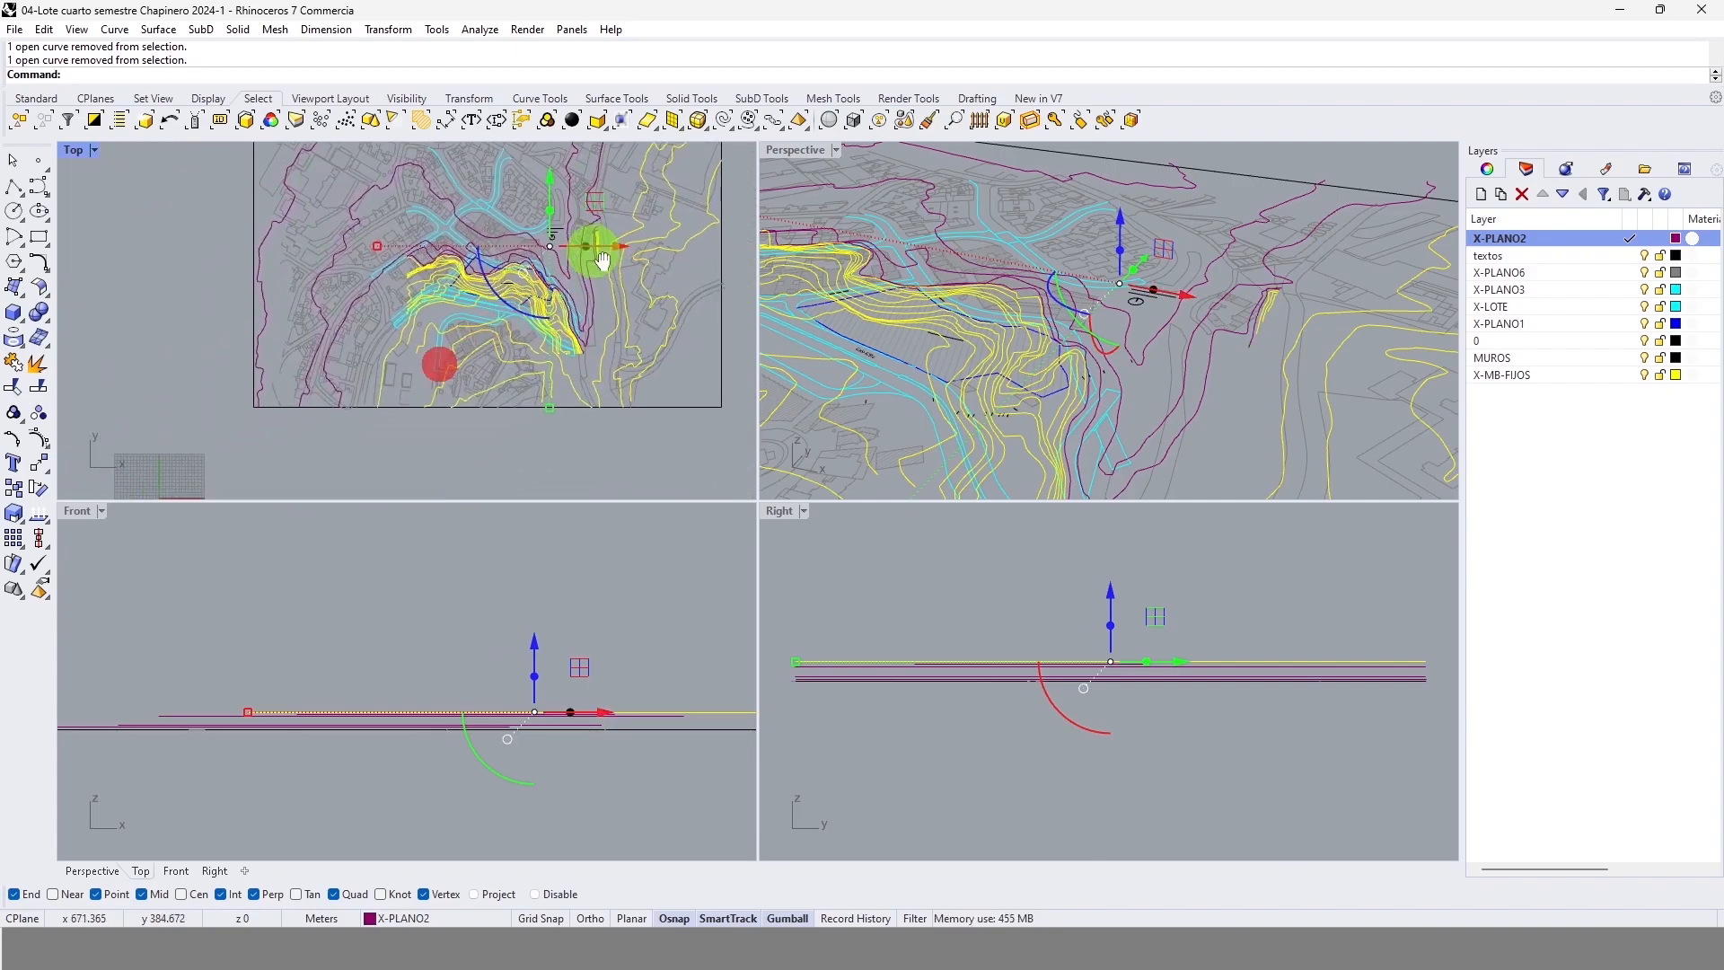
click(1112, 593)
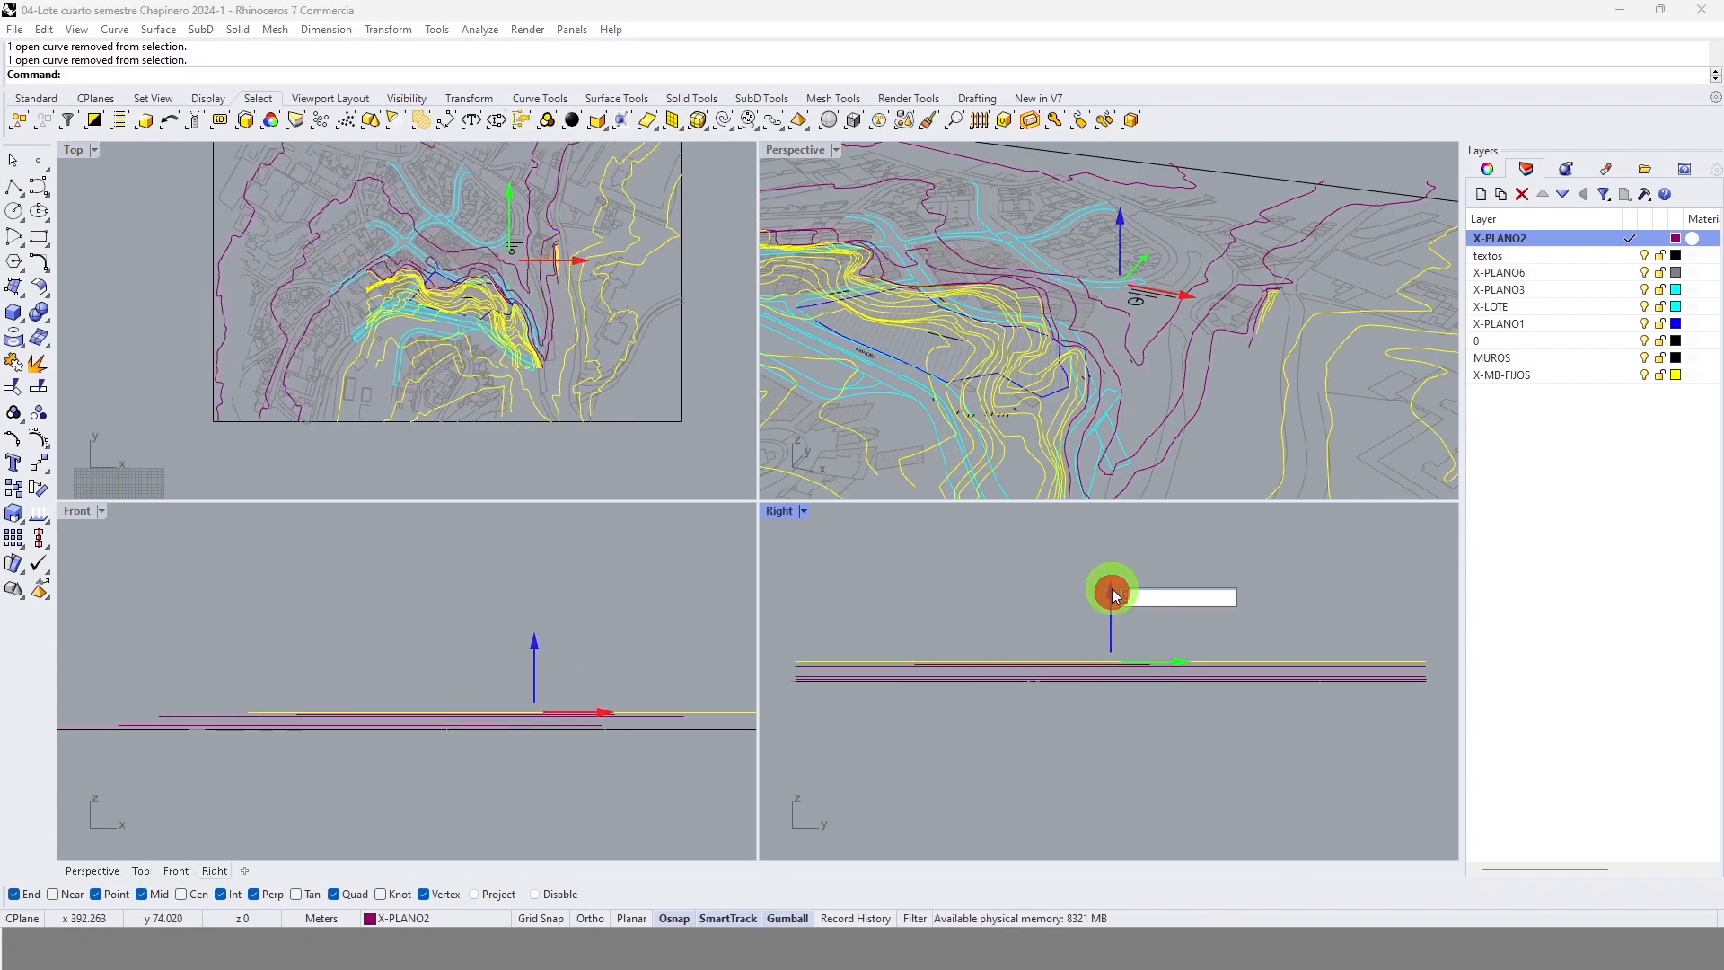
text(1)
key(Return)
Step: Remove the first contour inward from the 2620 curve and its eastern segment from the selection, and raise the remaining contours 2 m
scroll(494, 272, up, 10)
right_drag(332, 298, 348, 207)
scroll(477, 255, up, 5)
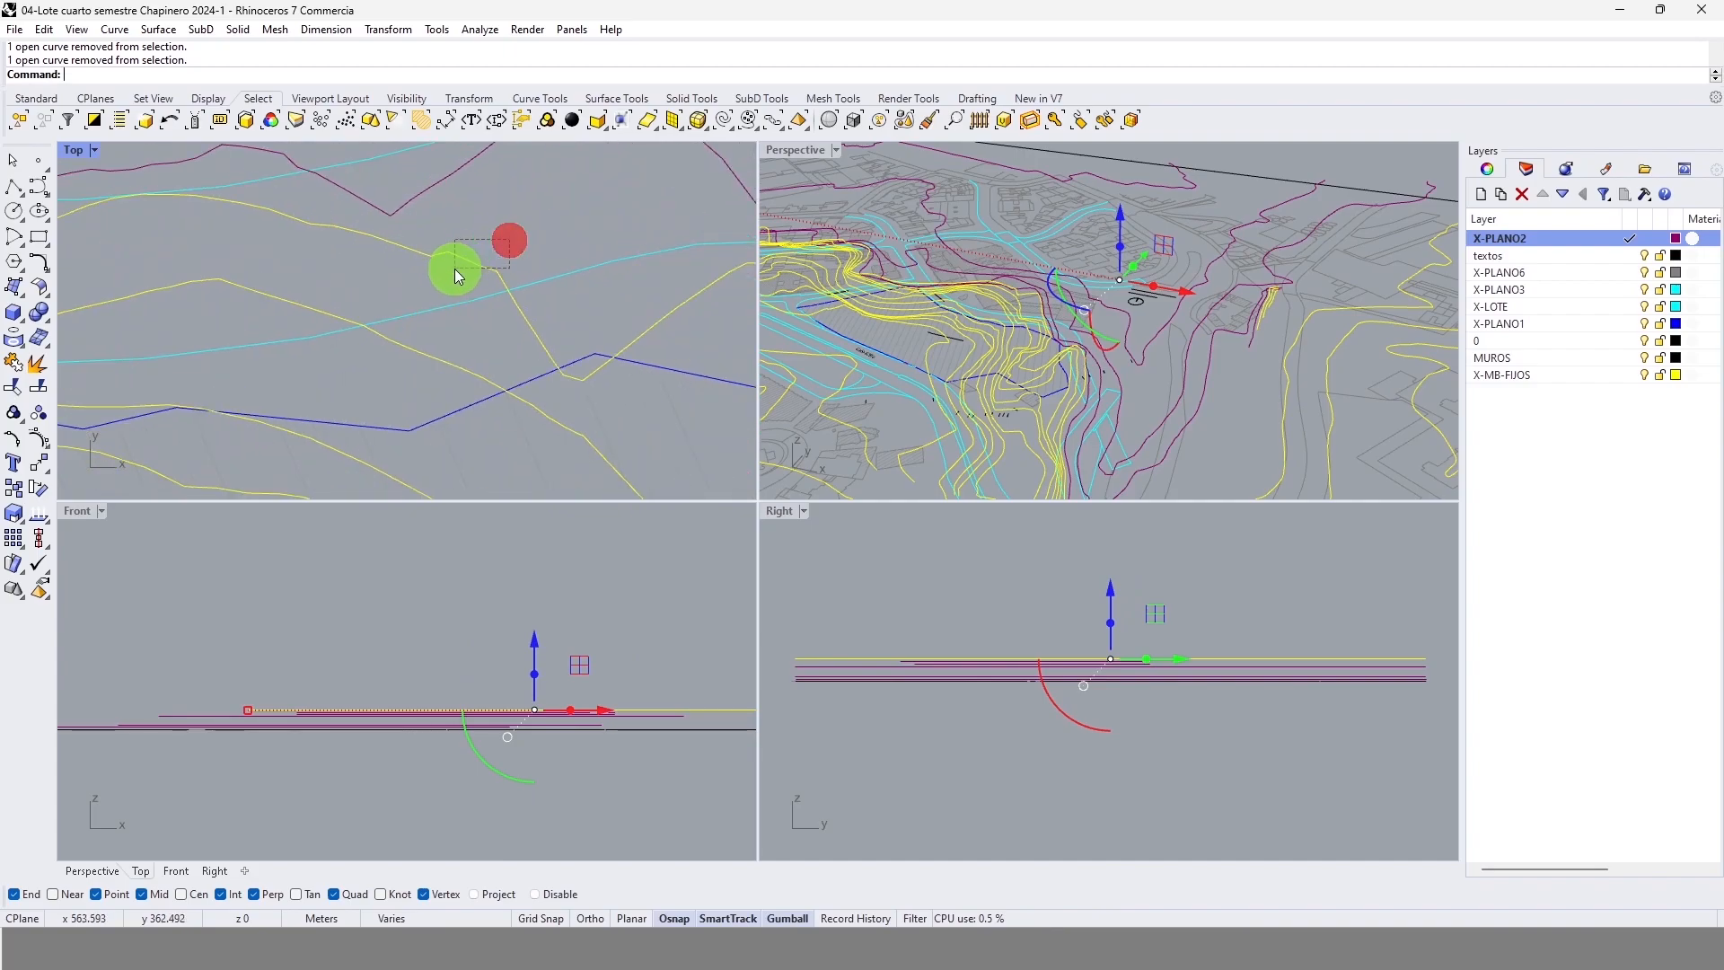
scroll(305, 314, down, 5)
scroll(503, 260, up, 3)
scroll(503, 251, up, 3)
ctrl+drag(501, 296, 495, 296)
scroll(439, 374, down, 12)
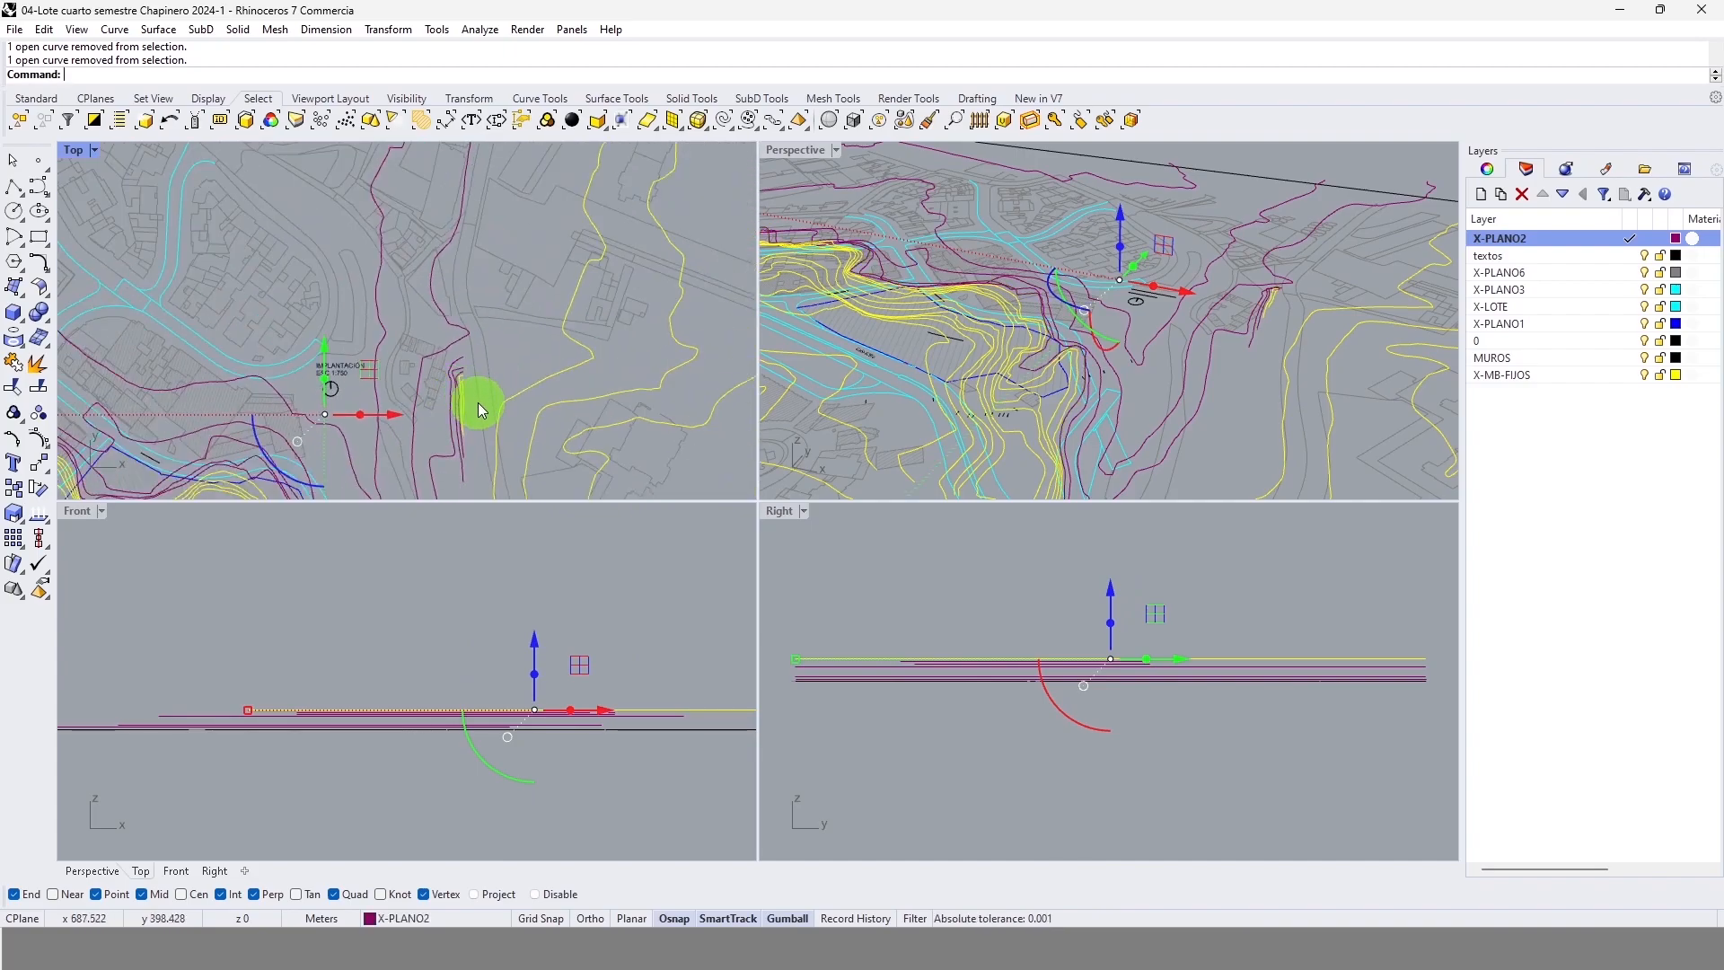
right_drag(494, 369, 554, 232)
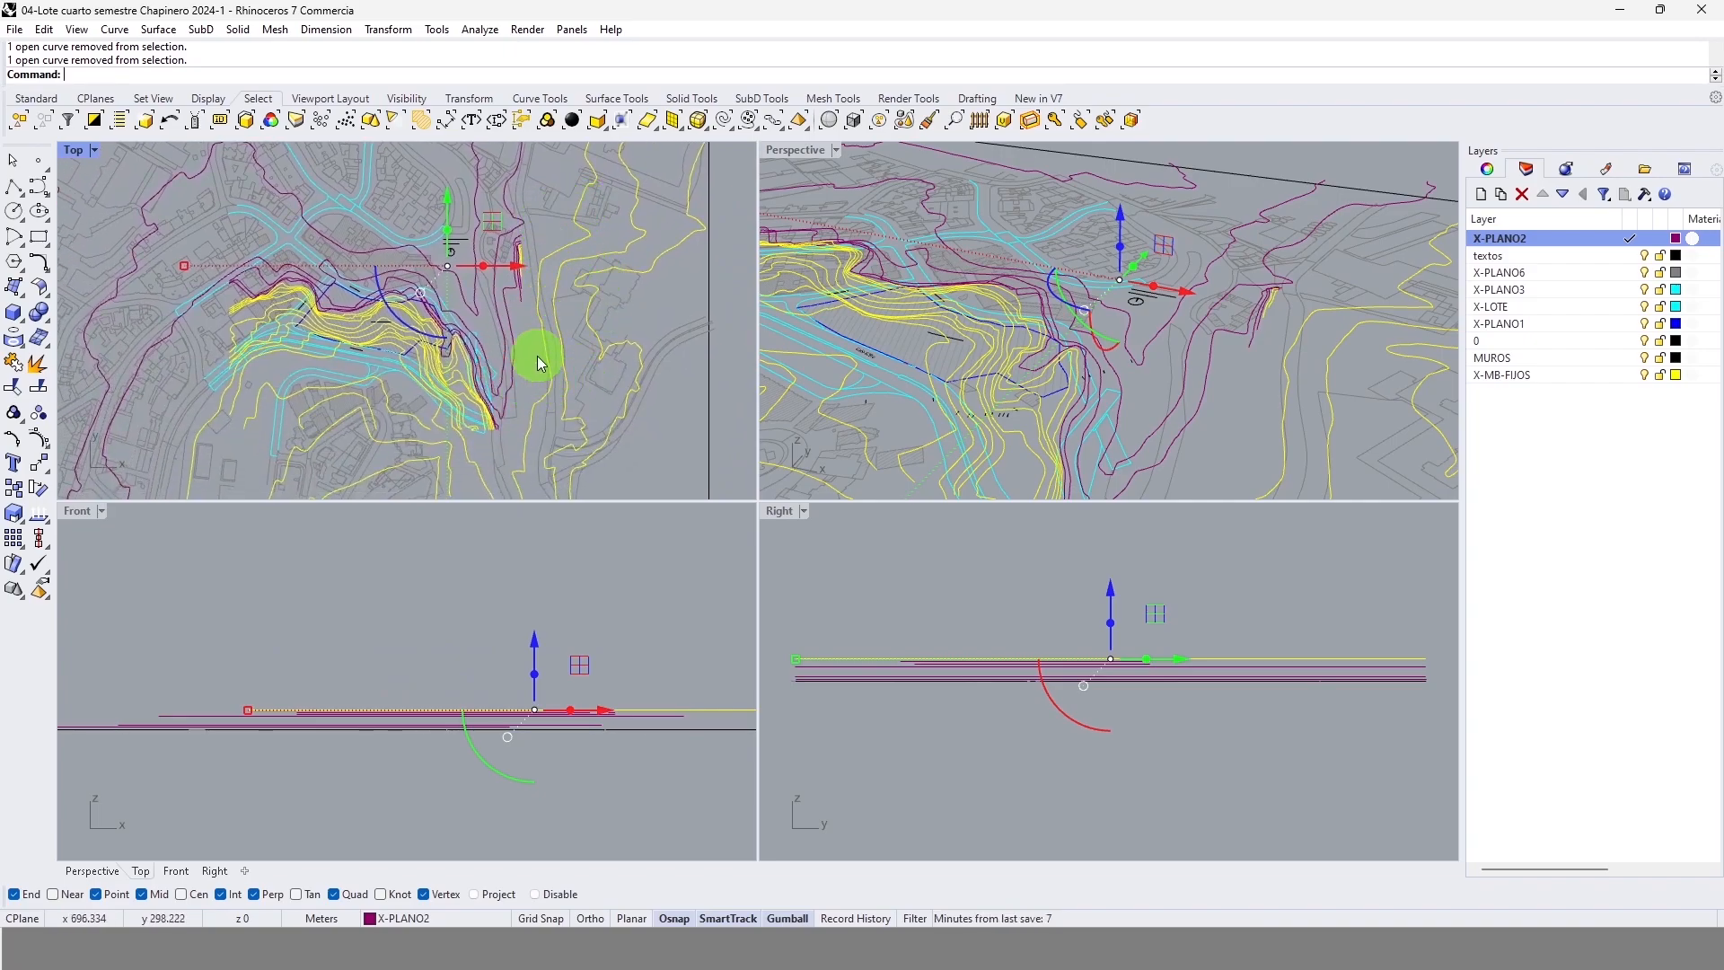
click(1111, 595)
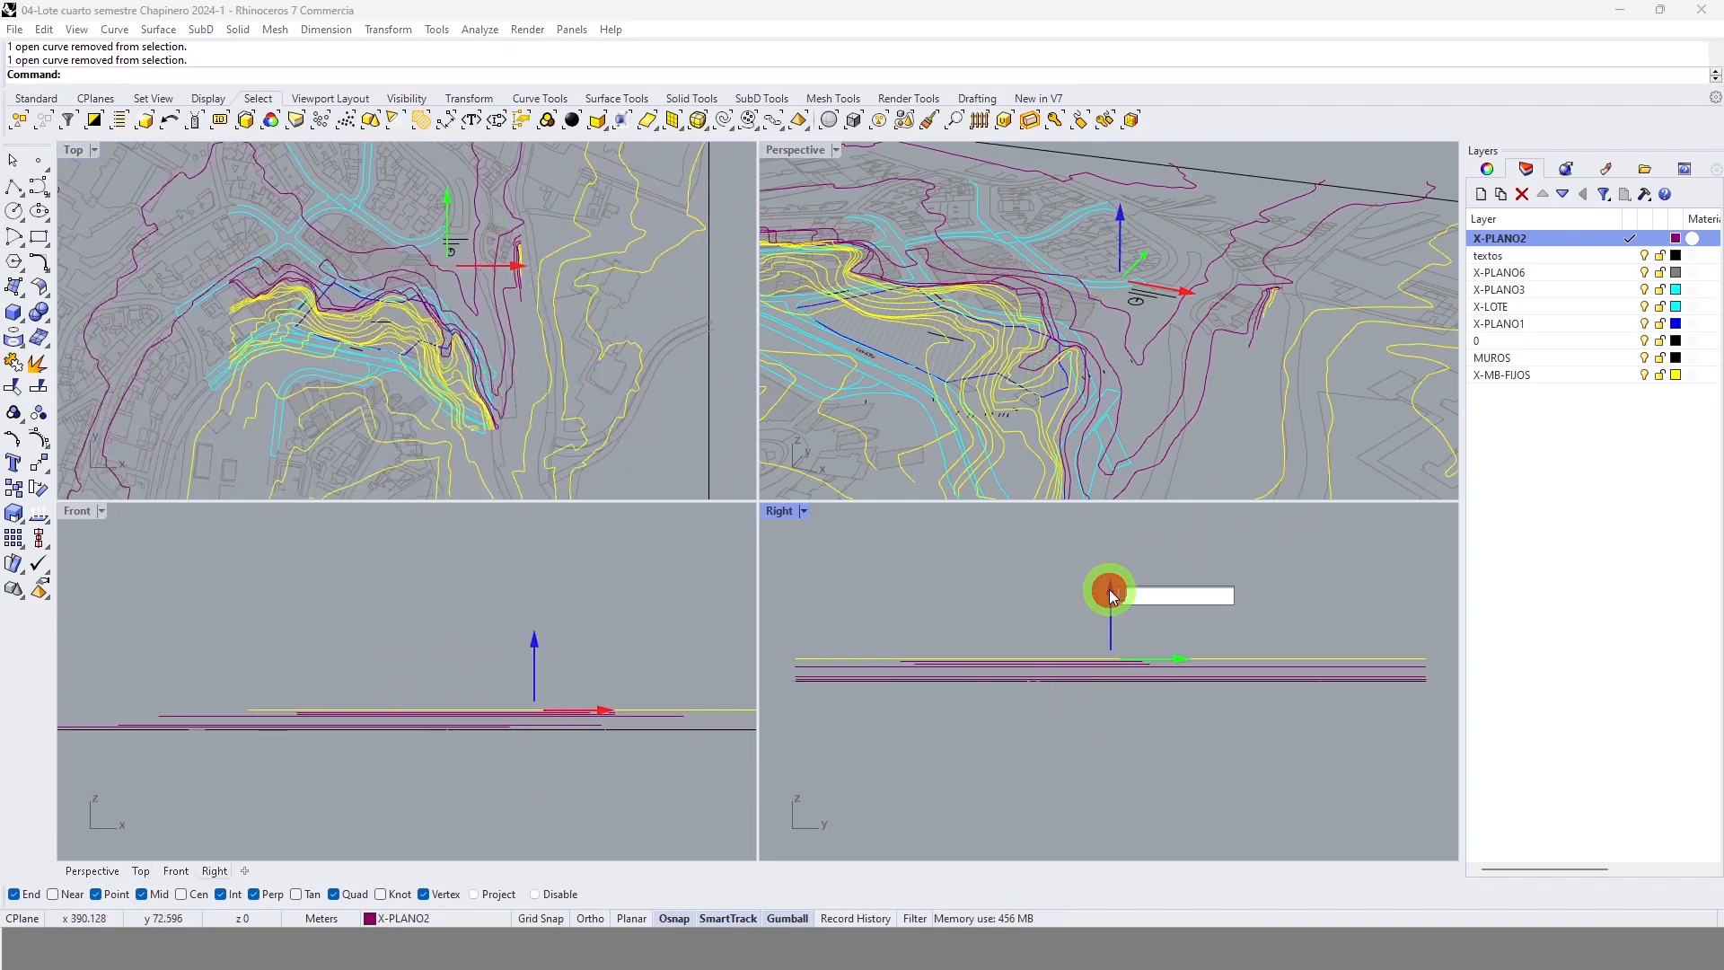
key(Escape)
Step: Remove the second contour inward from the 2620 curve and its eastern segment from the selection, and raise the remaining contours 2 m
scroll(402, 335, up, 6)
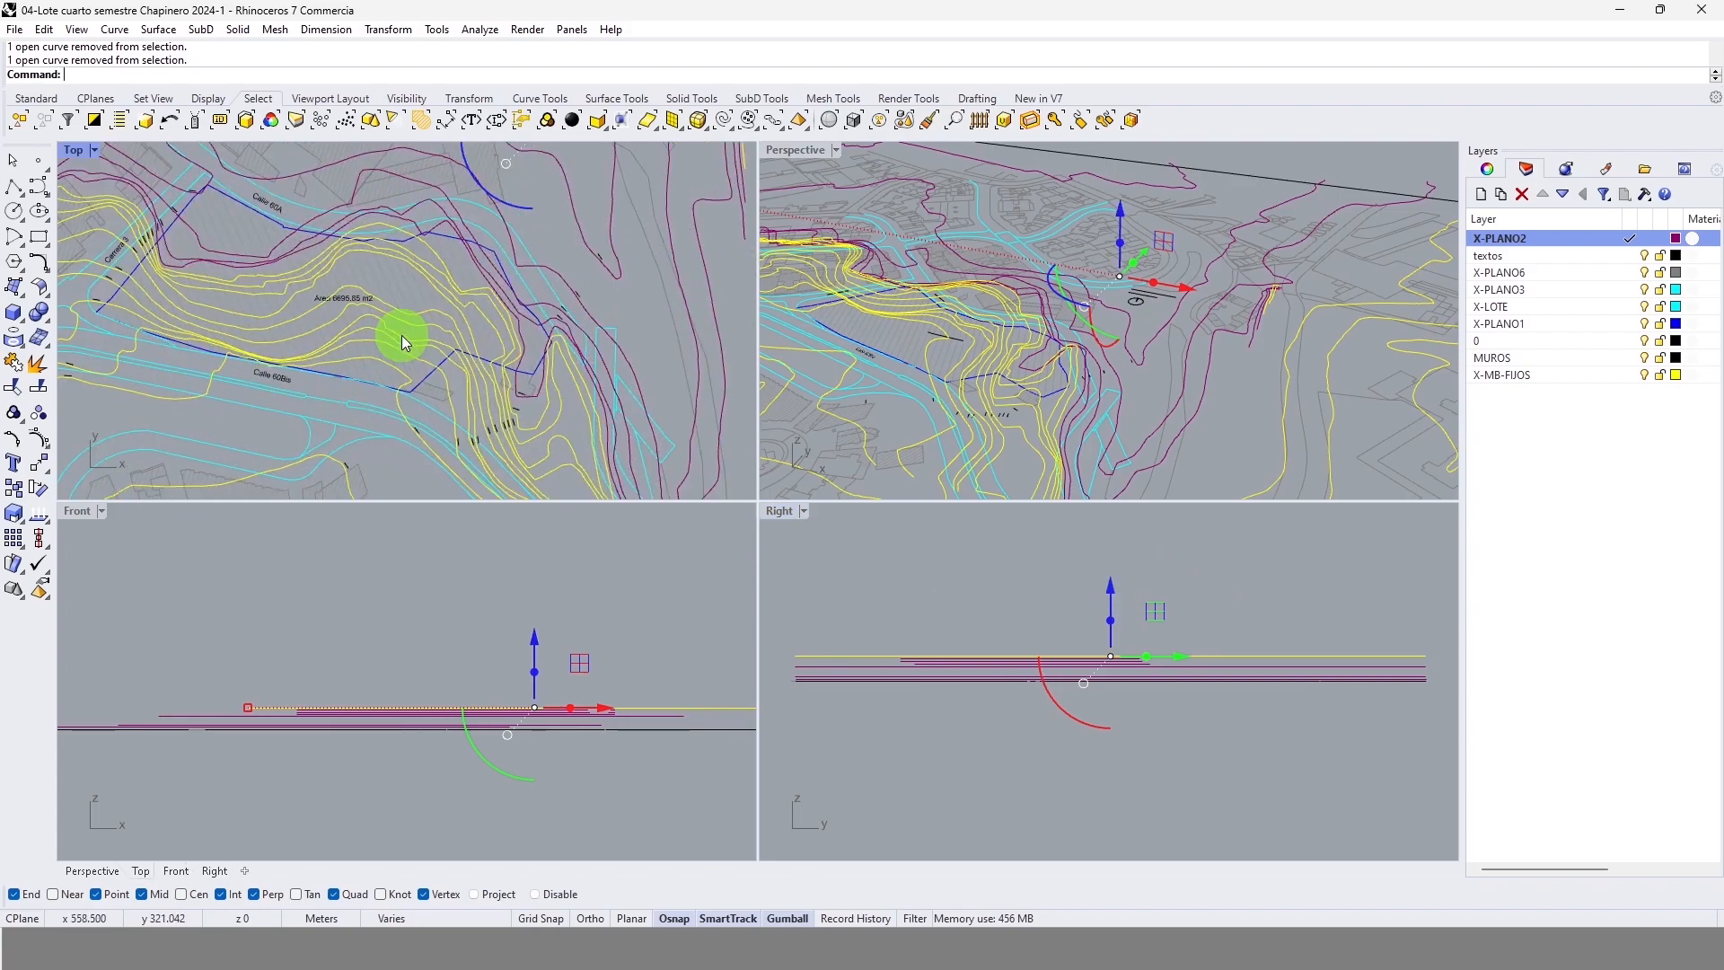
scroll(467, 155, up, 5)
right_drag(470, 198, 381, 300)
scroll(354, 283, down, 10)
scroll(540, 197, up, 10)
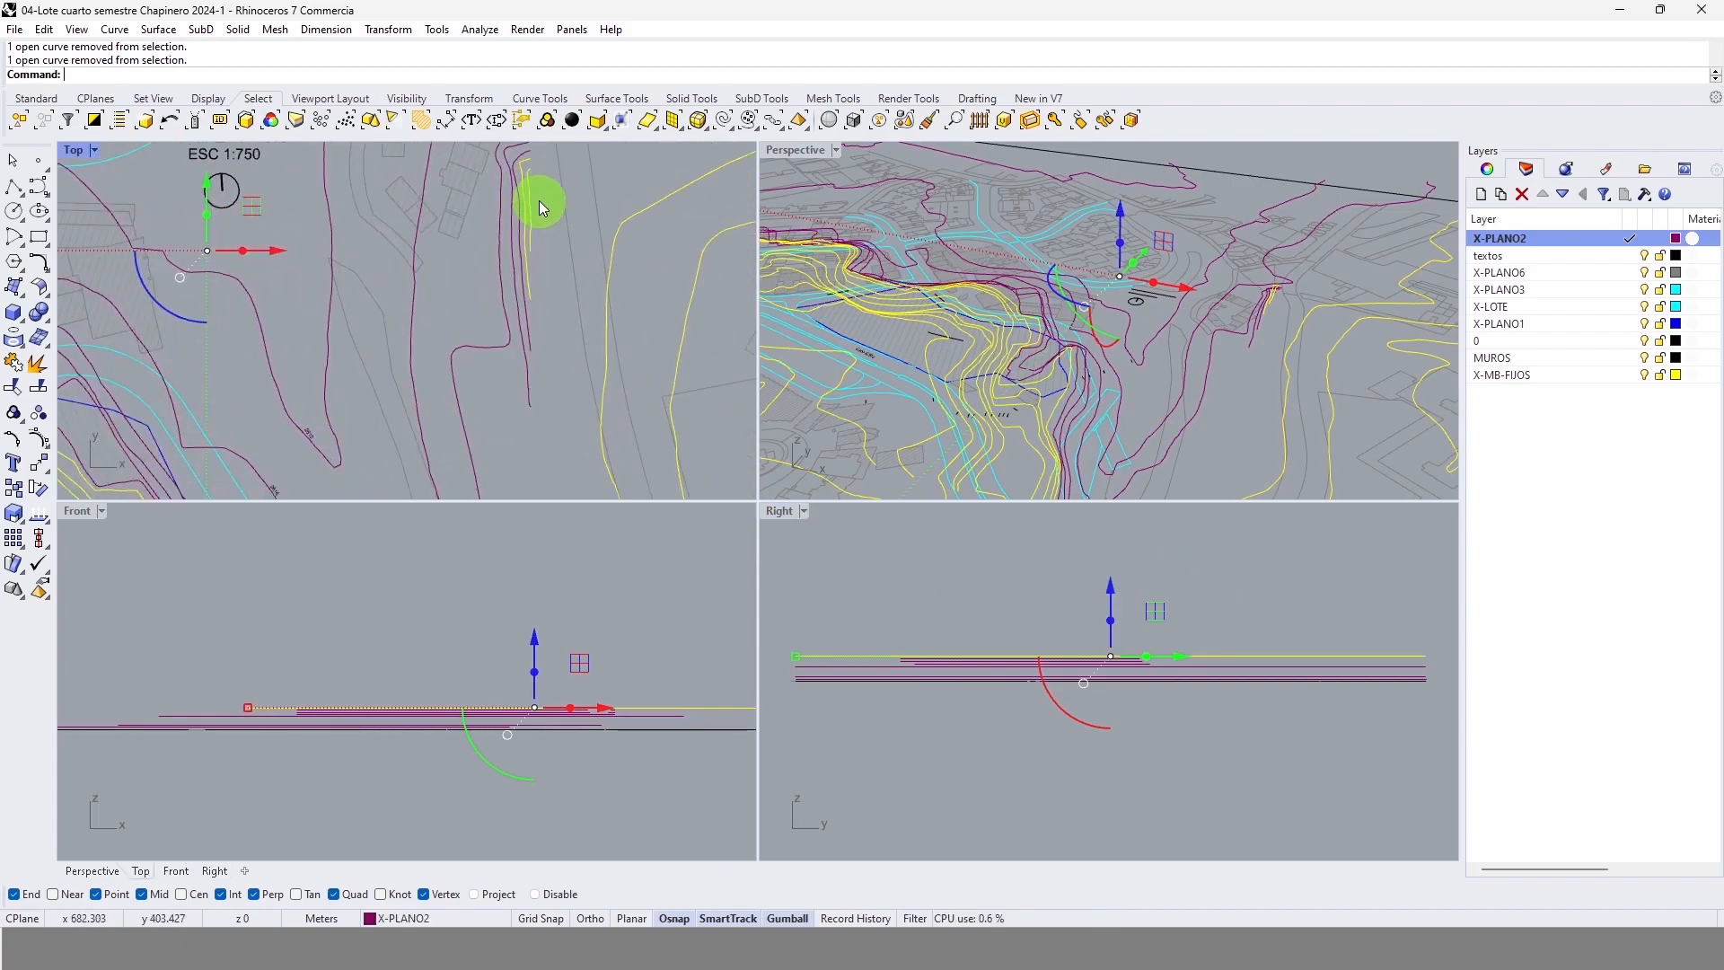
right_drag(558, 335, 832, 512)
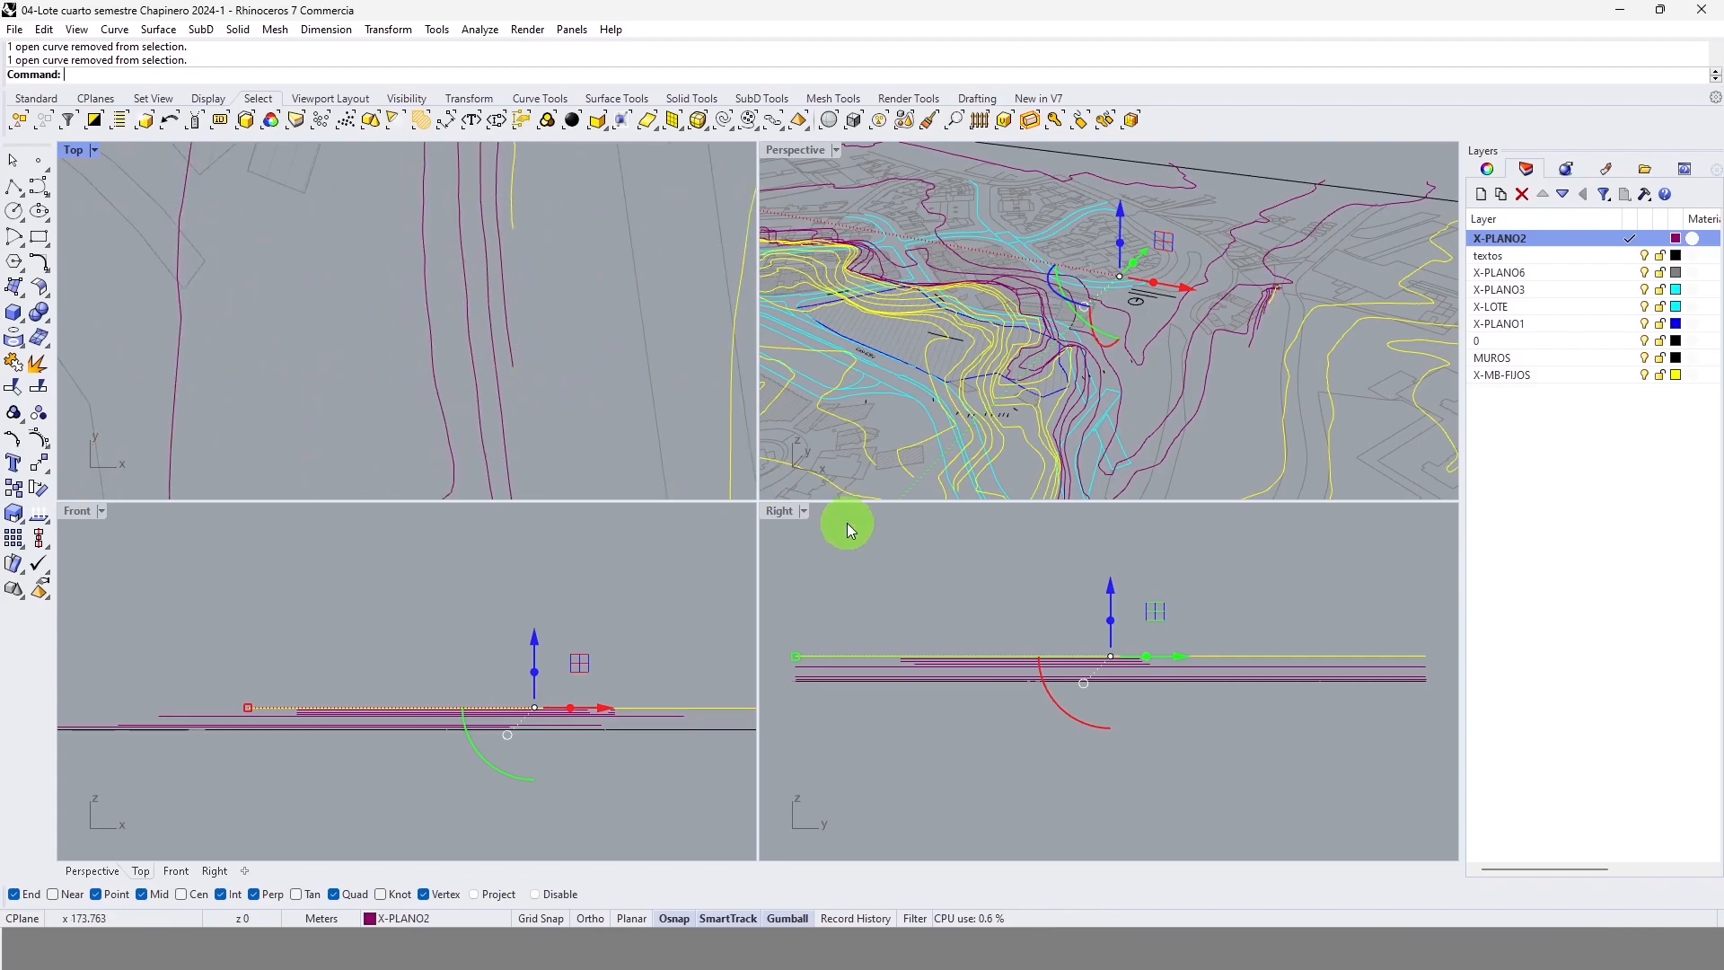
scroll(1056, 566, down, 4)
click(1005, 528)
text(2)
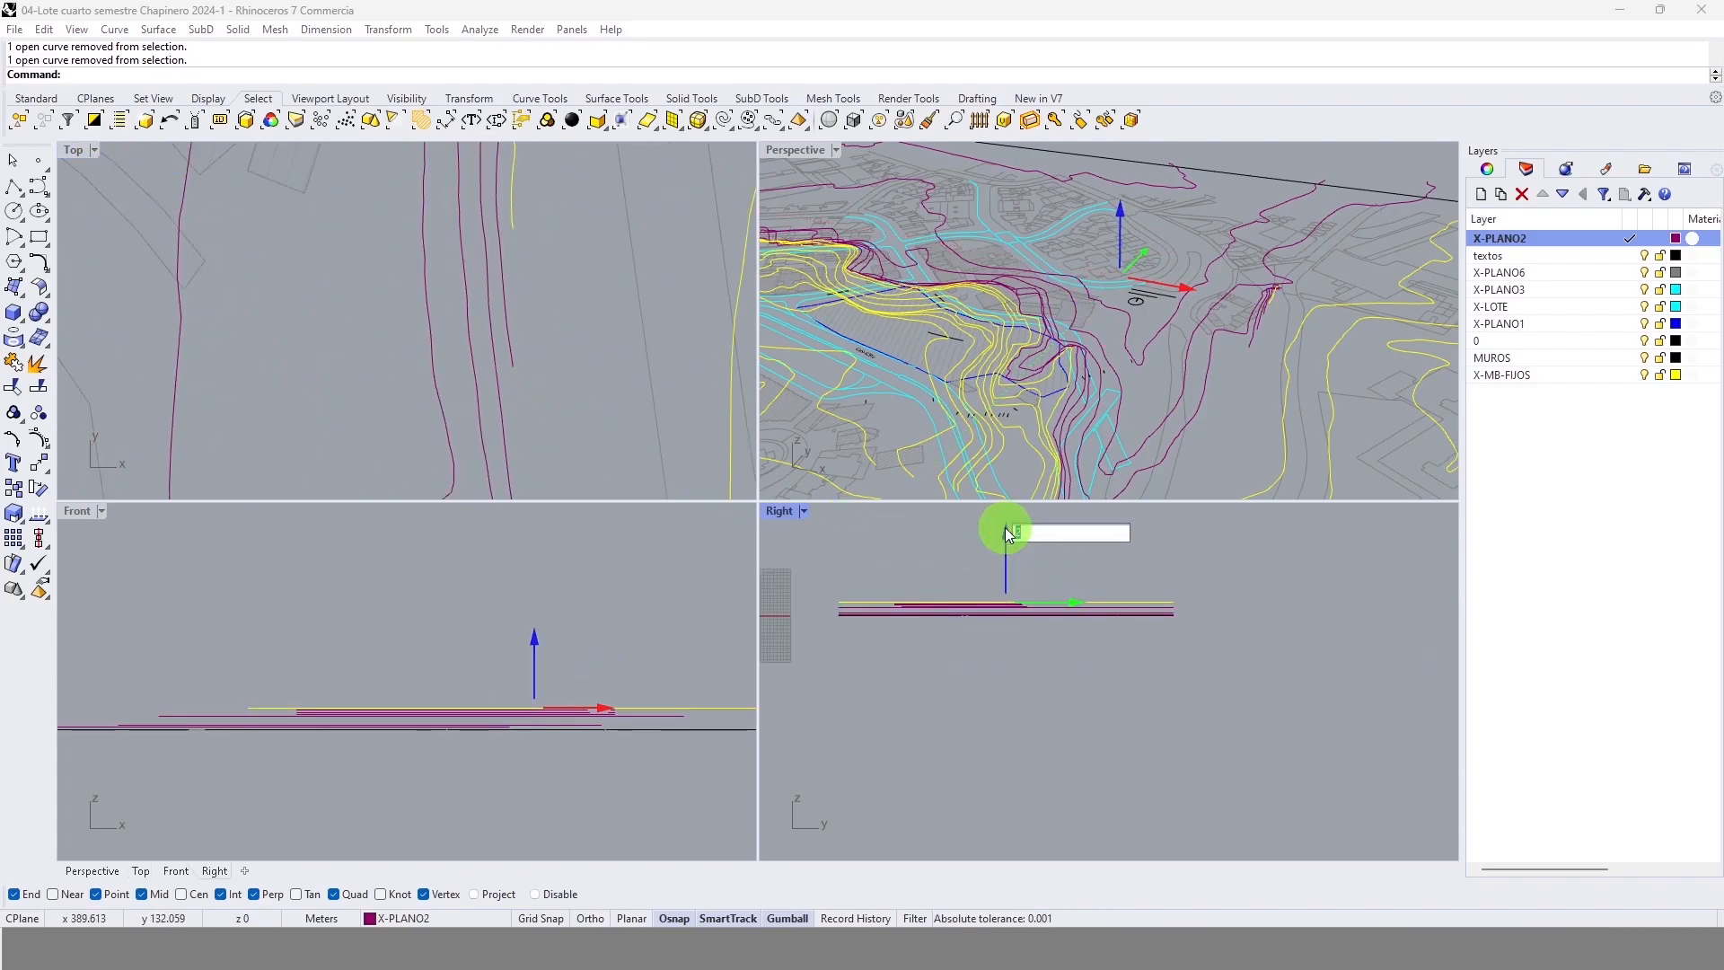
key(Return)
Step: Remove the third contour inward from the 2620 curve and its eastern segment from the selection, and raise the remaining contours 2 m
scroll(566, 273, down, 5)
scroll(457, 325, up, 5)
scroll(490, 344, up, 2)
ctrl+drag(517, 372, 499, 422)
scroll(357, 374, down, 12)
scroll(638, 246, up, 8)
scroll(638, 246, up, 4)
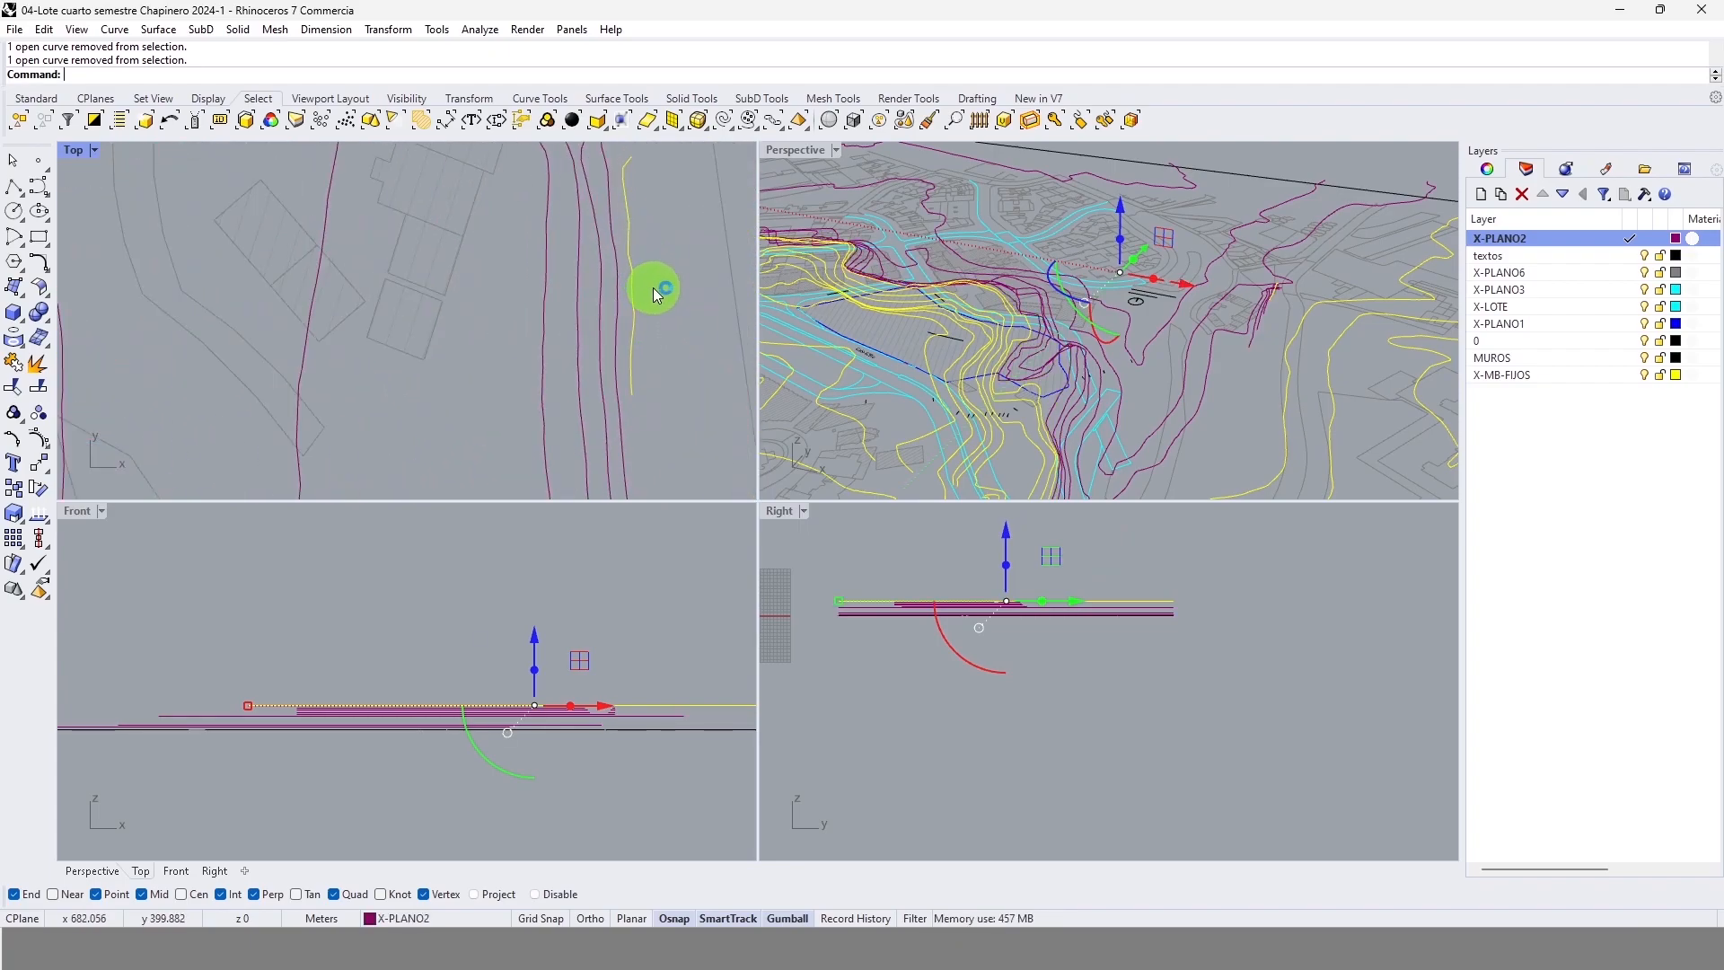
click(1010, 541)
text(1)
key(Return)
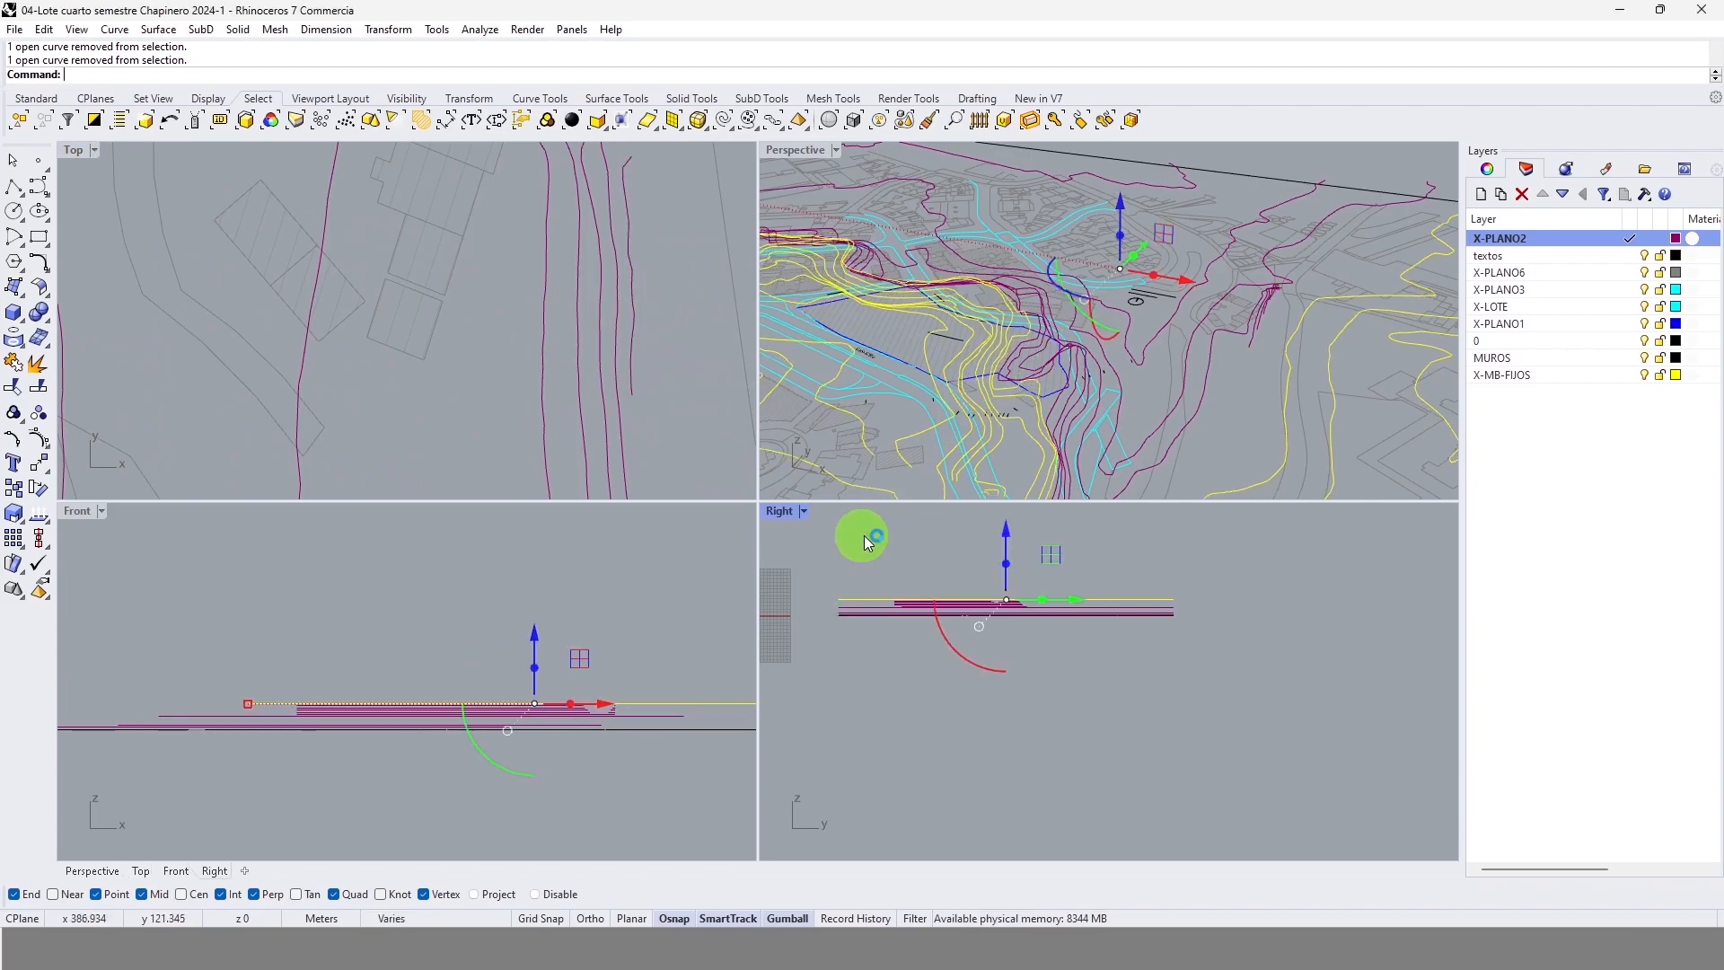
Step: Remove the fourth contour inward from the 2620 curve from the selection and raise the remaining selected contours another 2 m
scroll(530, 255, down, 18)
scroll(380, 373, up, 15)
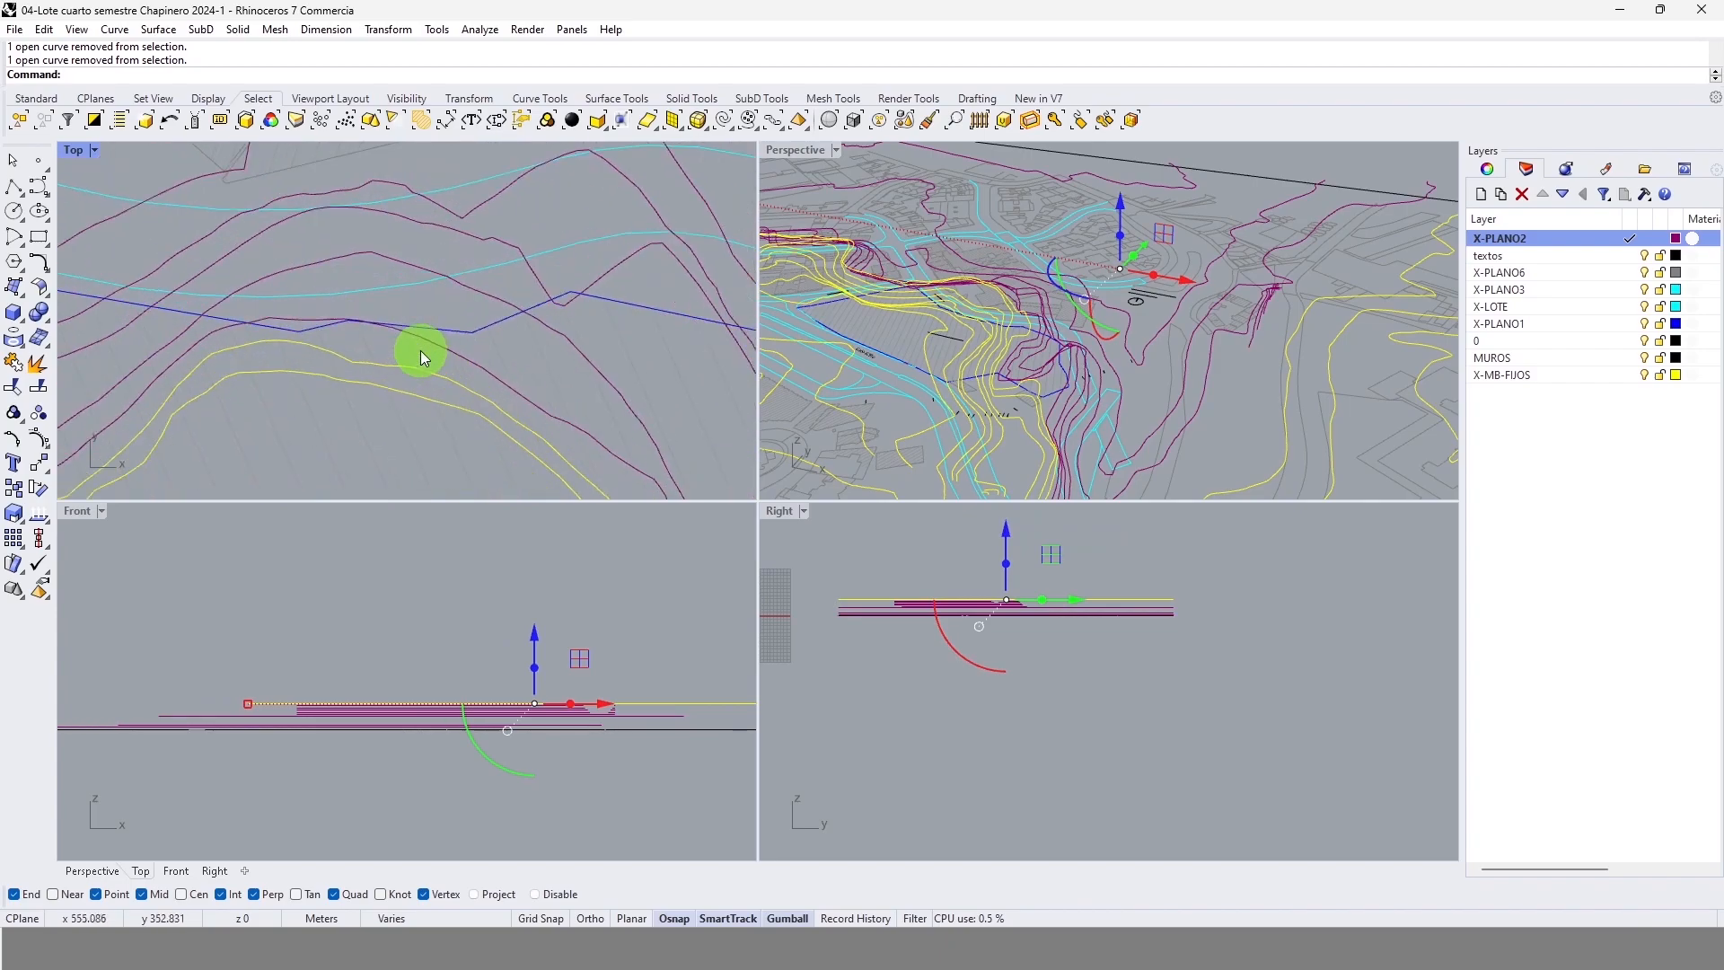
scroll(377, 375, down, 12)
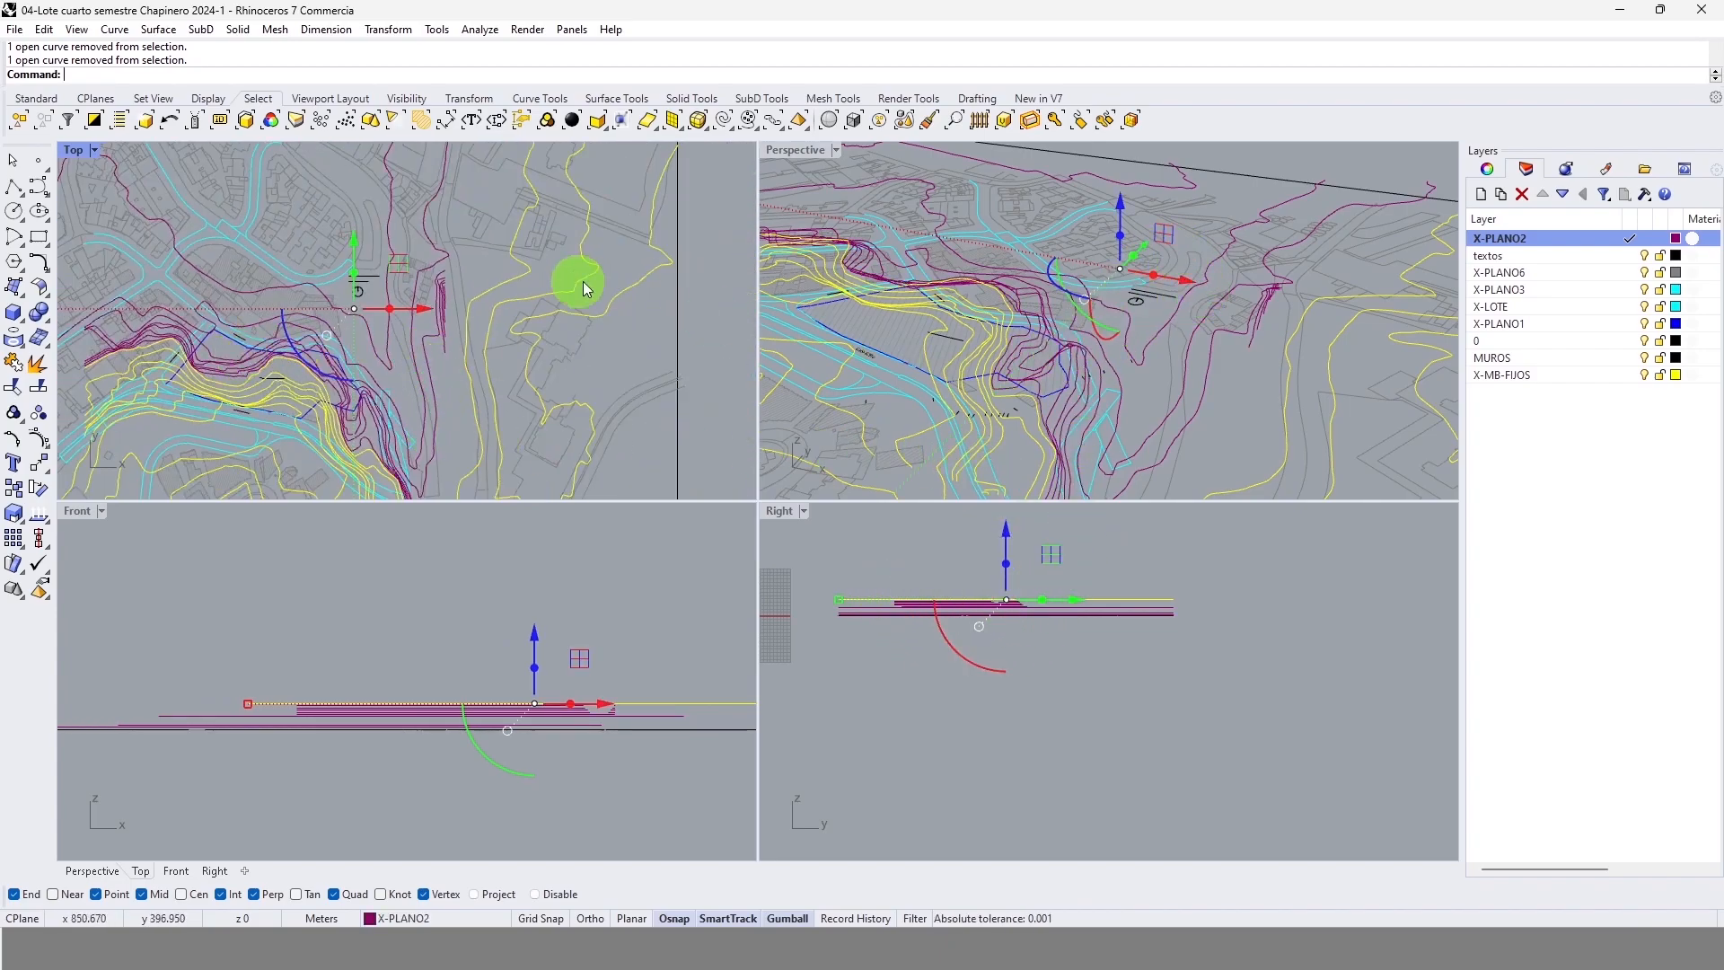
scroll(247, 314, down, 5)
scroll(278, 366, up, 4)
right_drag(268, 214, 223, 316)
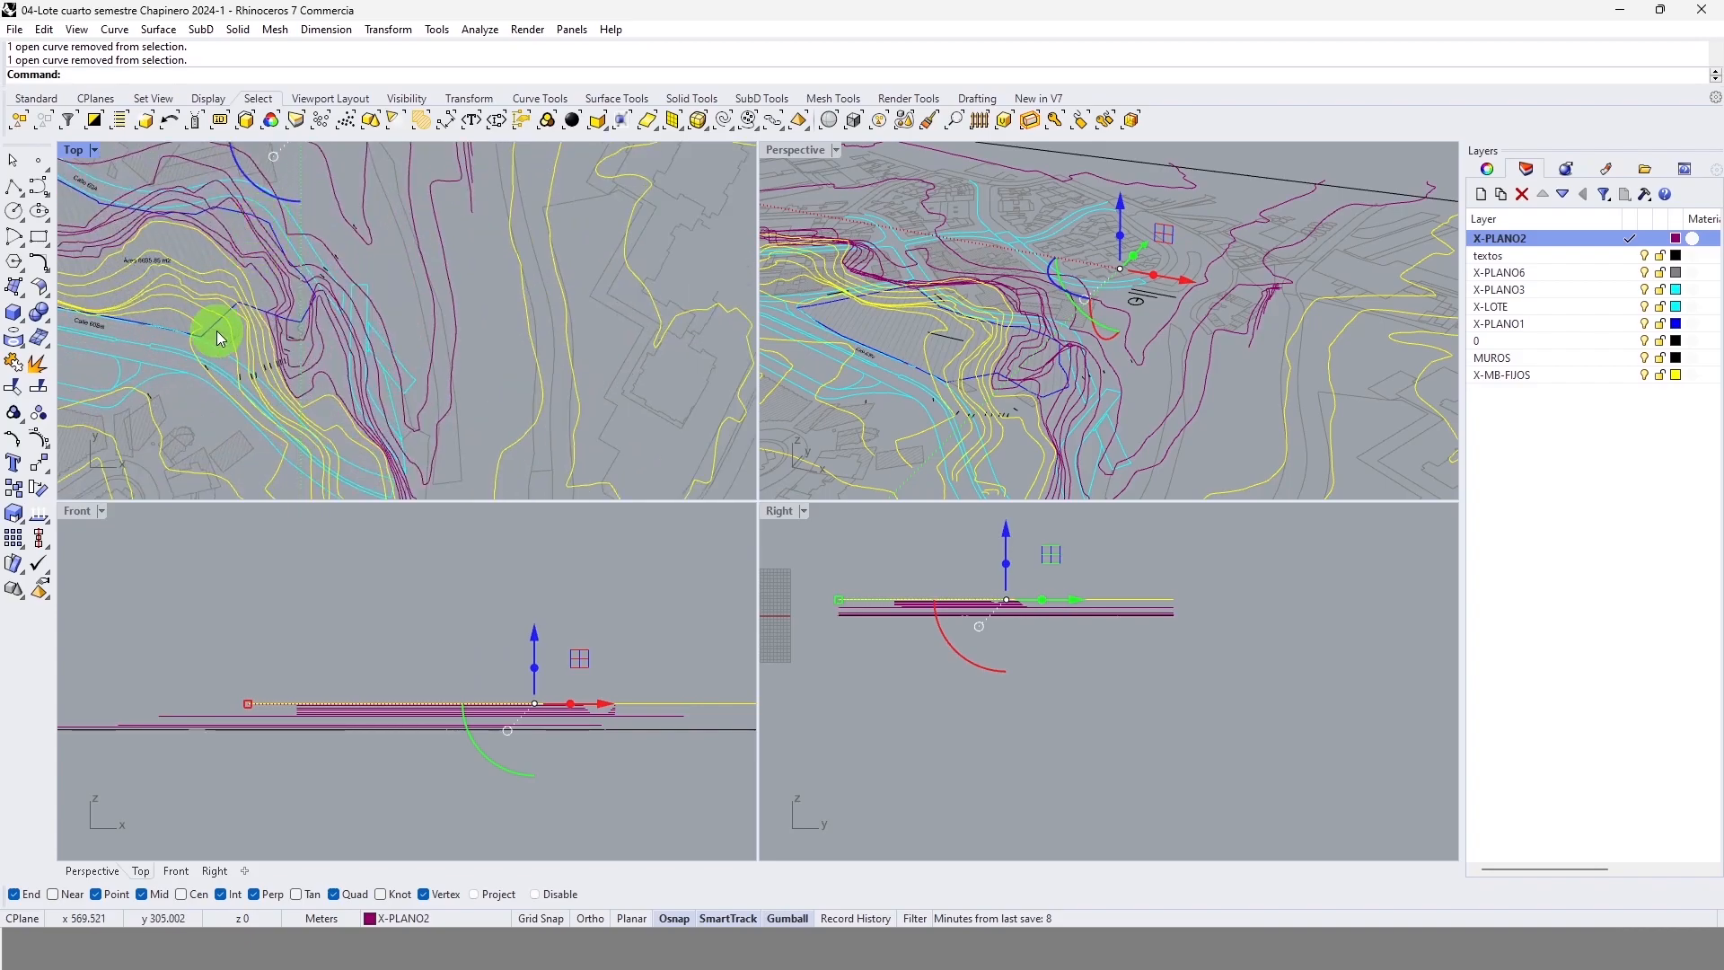
scroll(319, 251, down, 2)
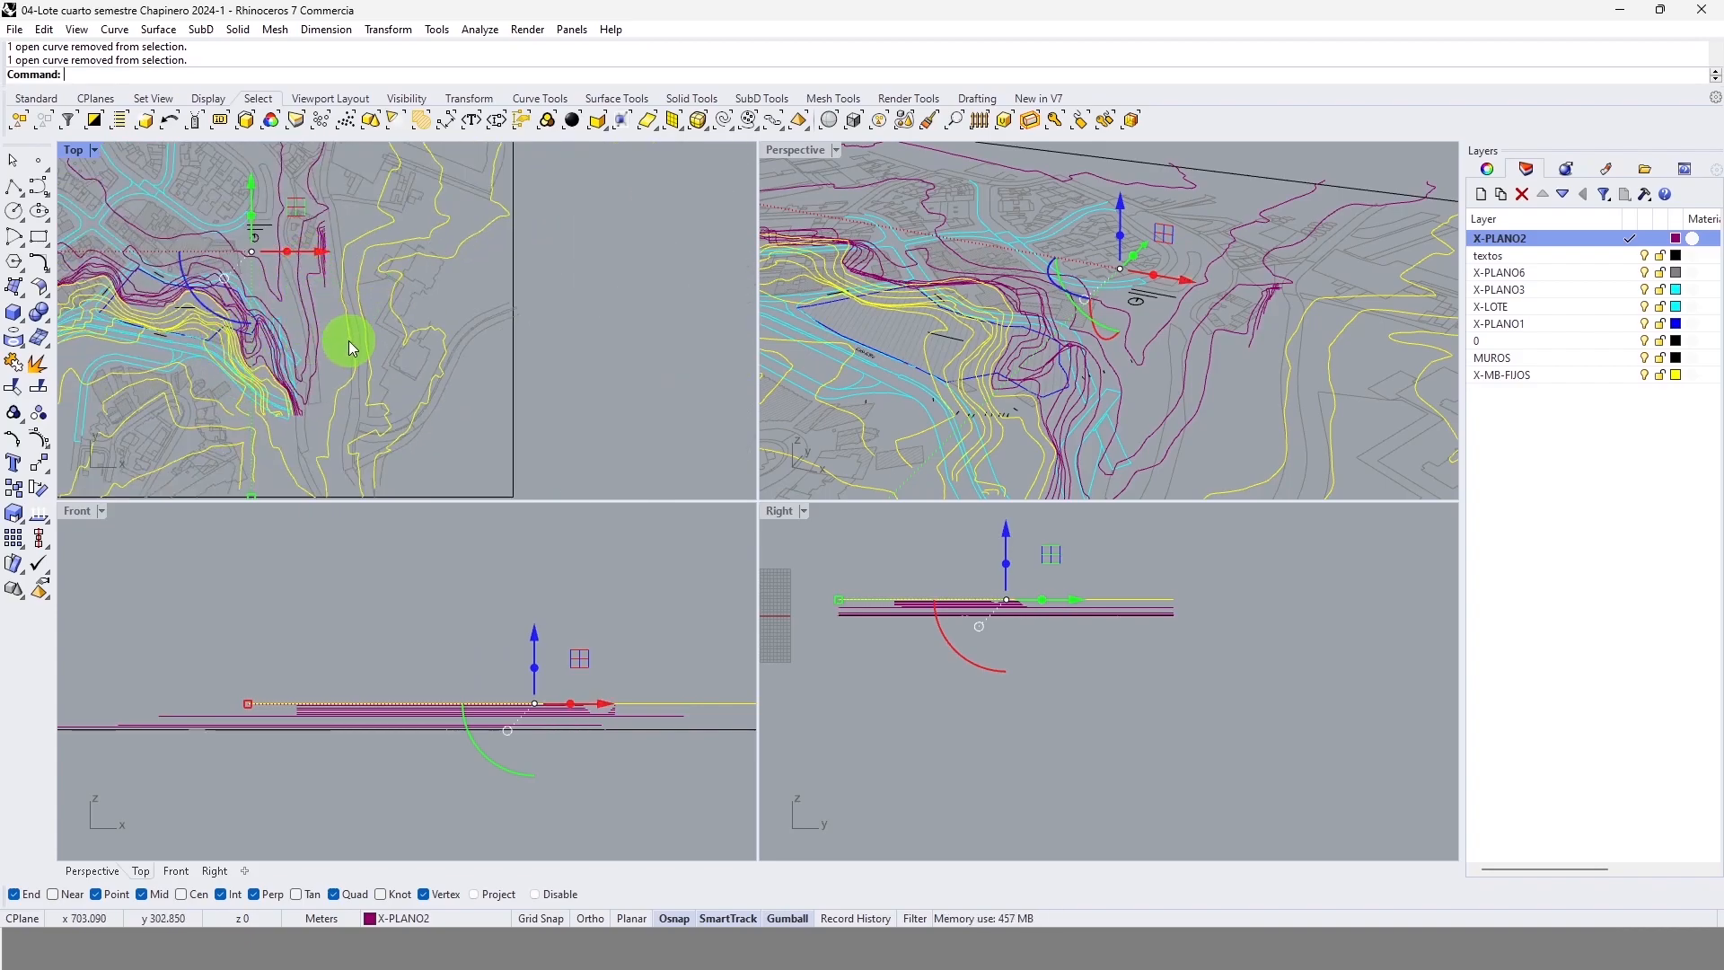
click(1007, 532)
key(Escape)
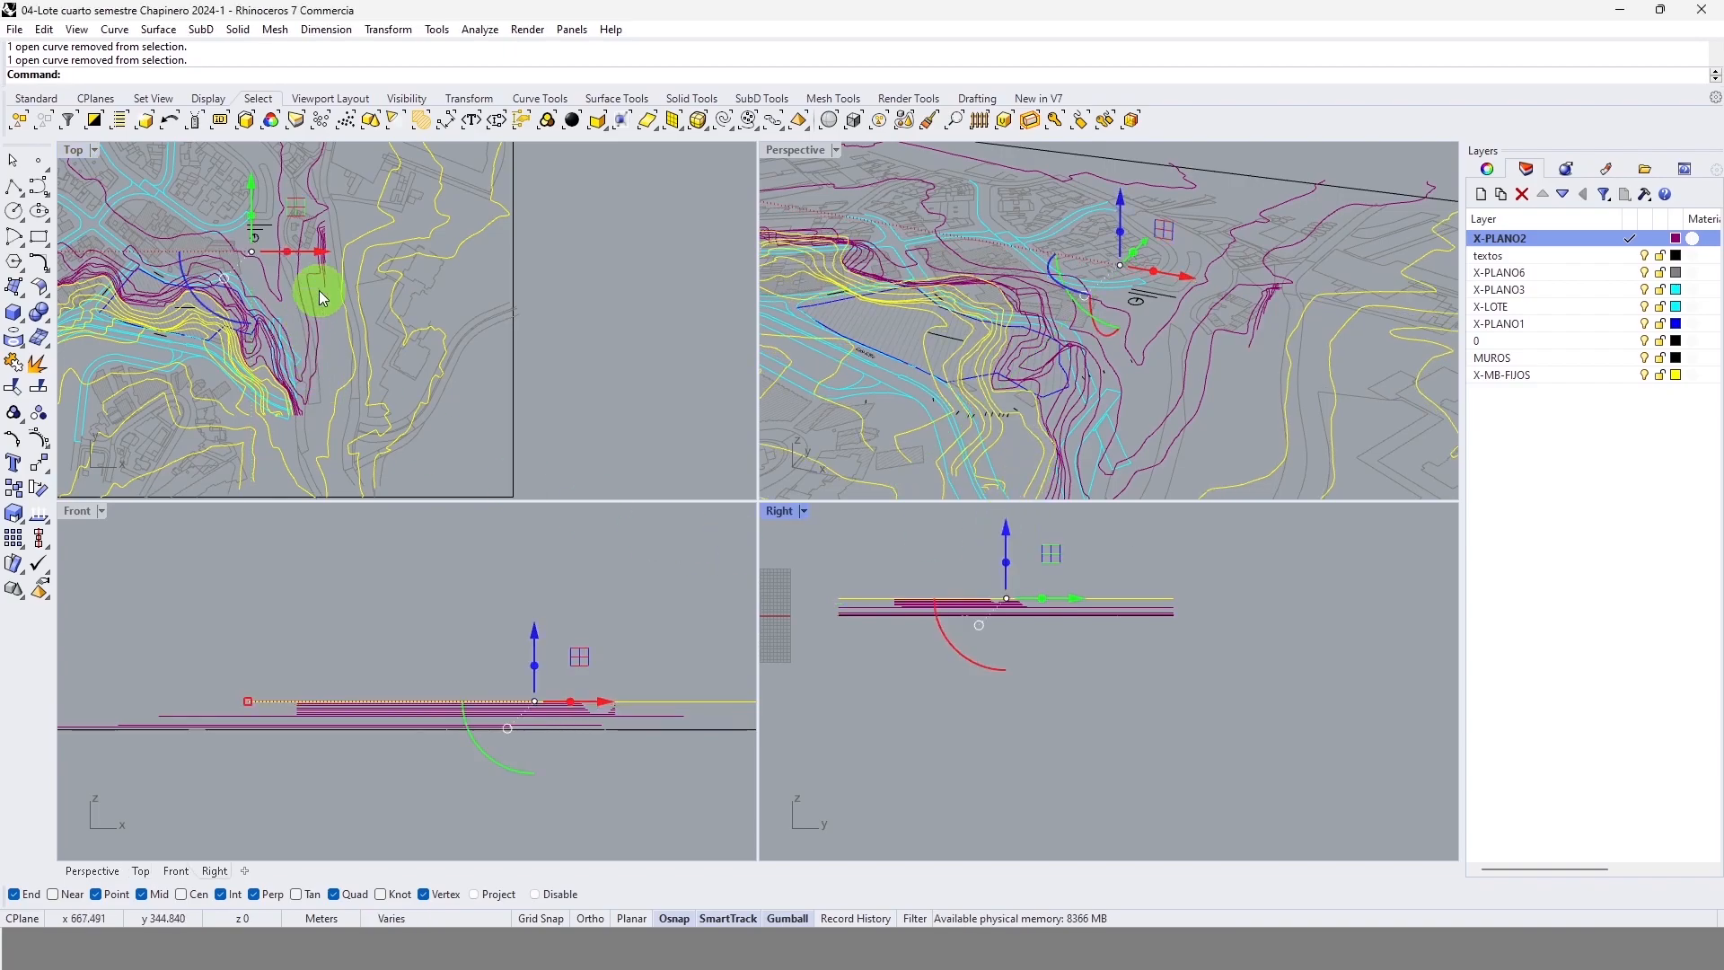
Step: Remove the fifth contour inward from the 2620 curve from the selection and raise the remaining contours 2 m
scroll(311, 299, up, 5)
scroll(314, 346, up, 6)
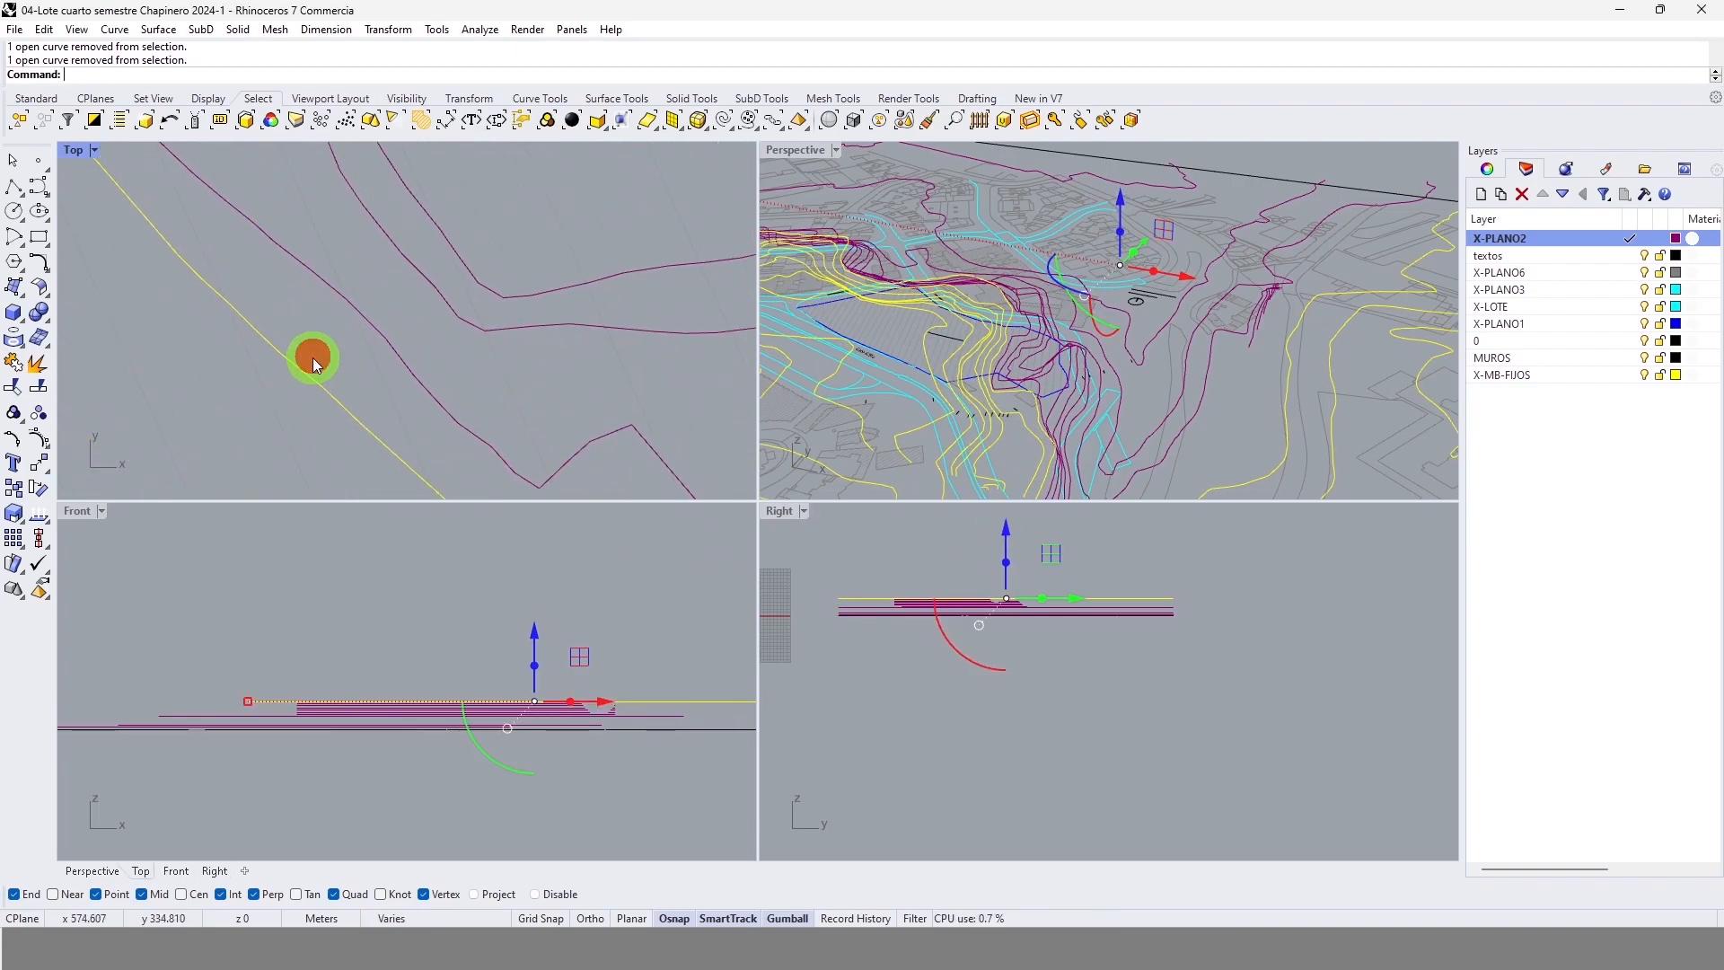
click(1006, 530)
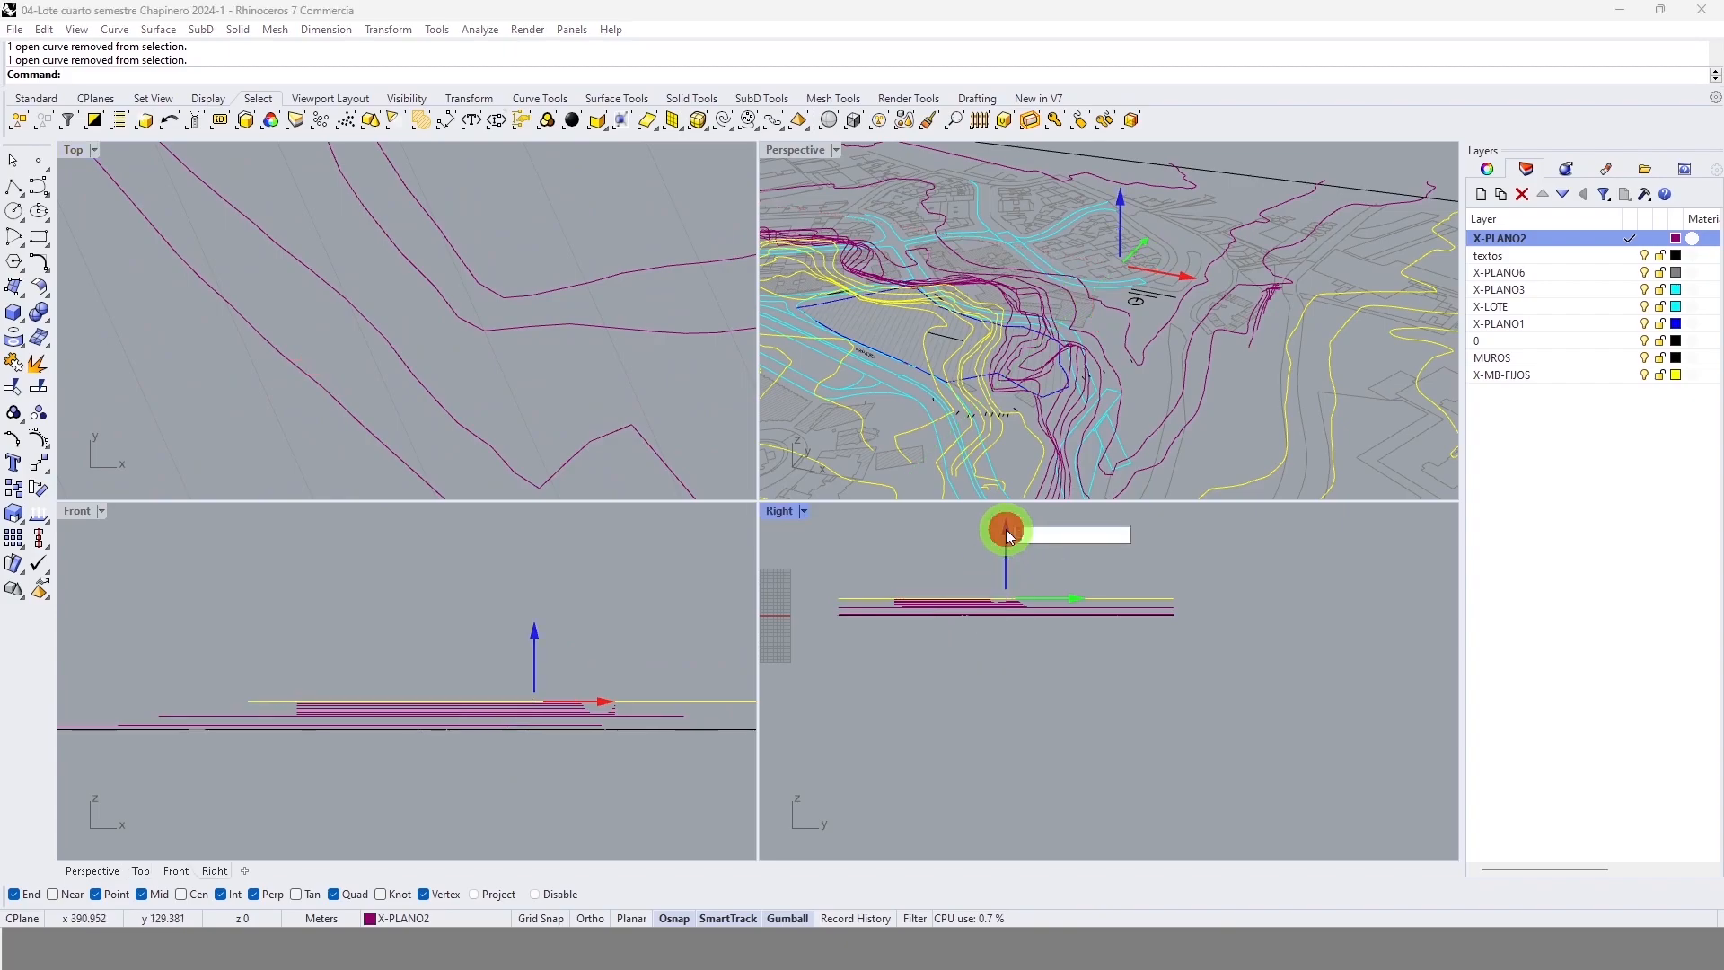
text(1)
key(Return)
Step: Remove the sixth contour inward from the 2620 curve from the selection and raise the remaining contours 2 m
scroll(354, 300, down, 6)
scroll(354, 300, down, 3)
scroll(385, 346, up, 5)
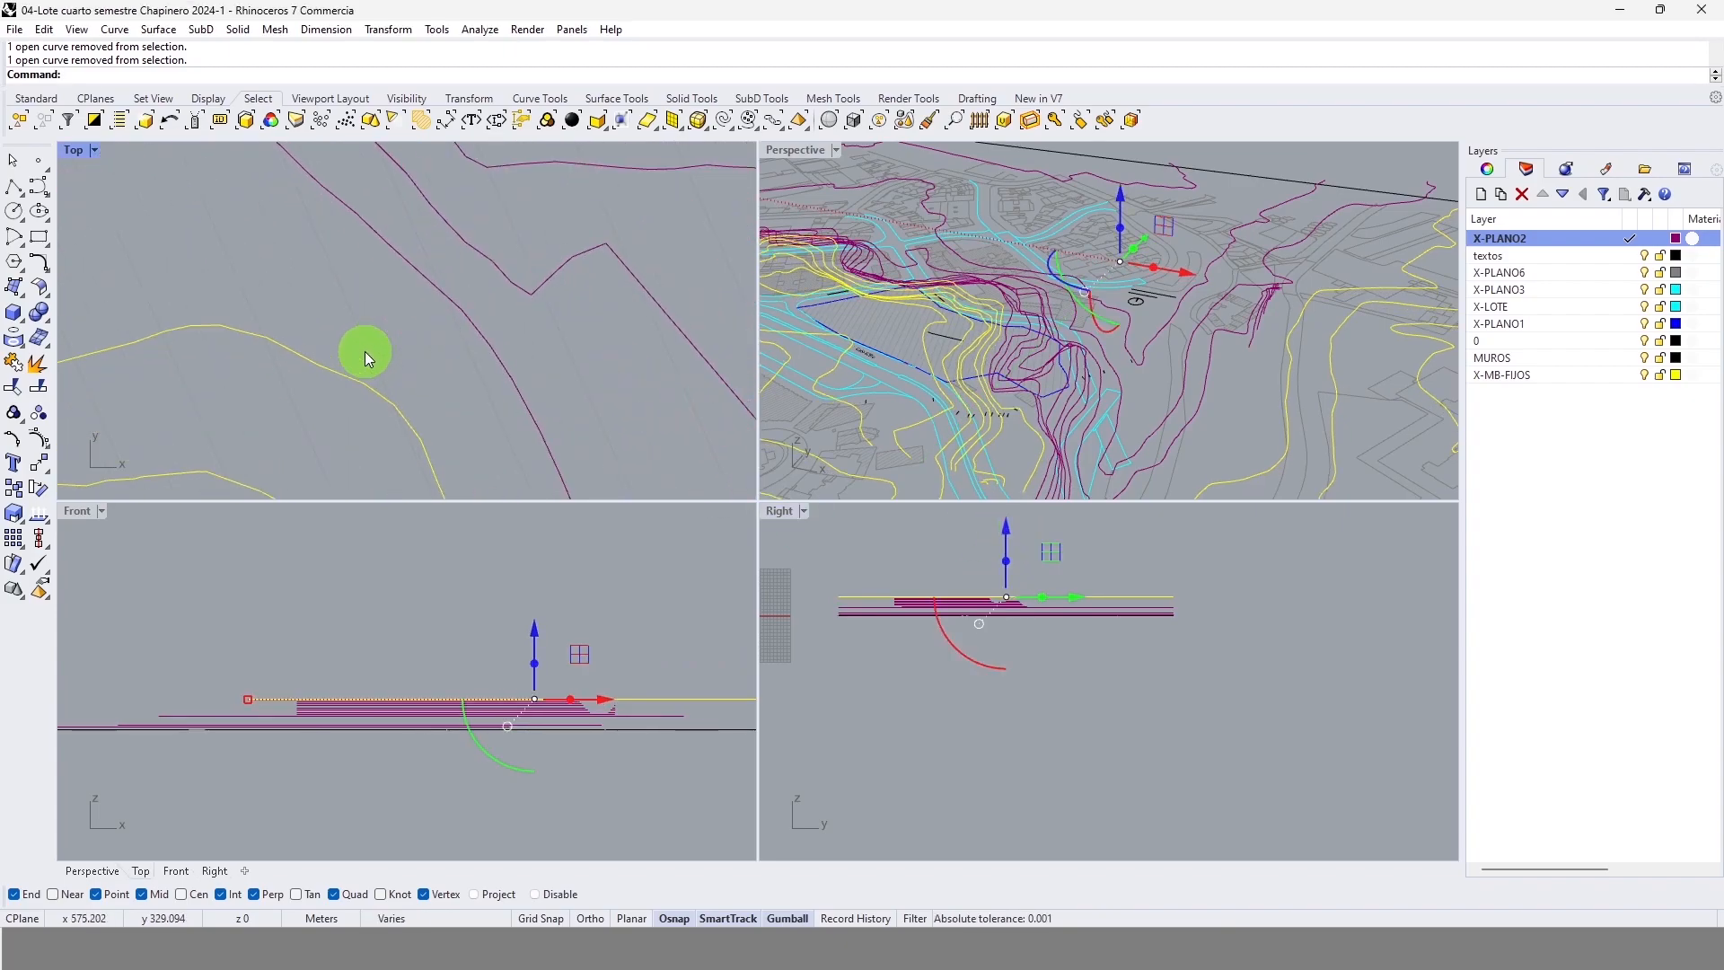
click(1005, 525)
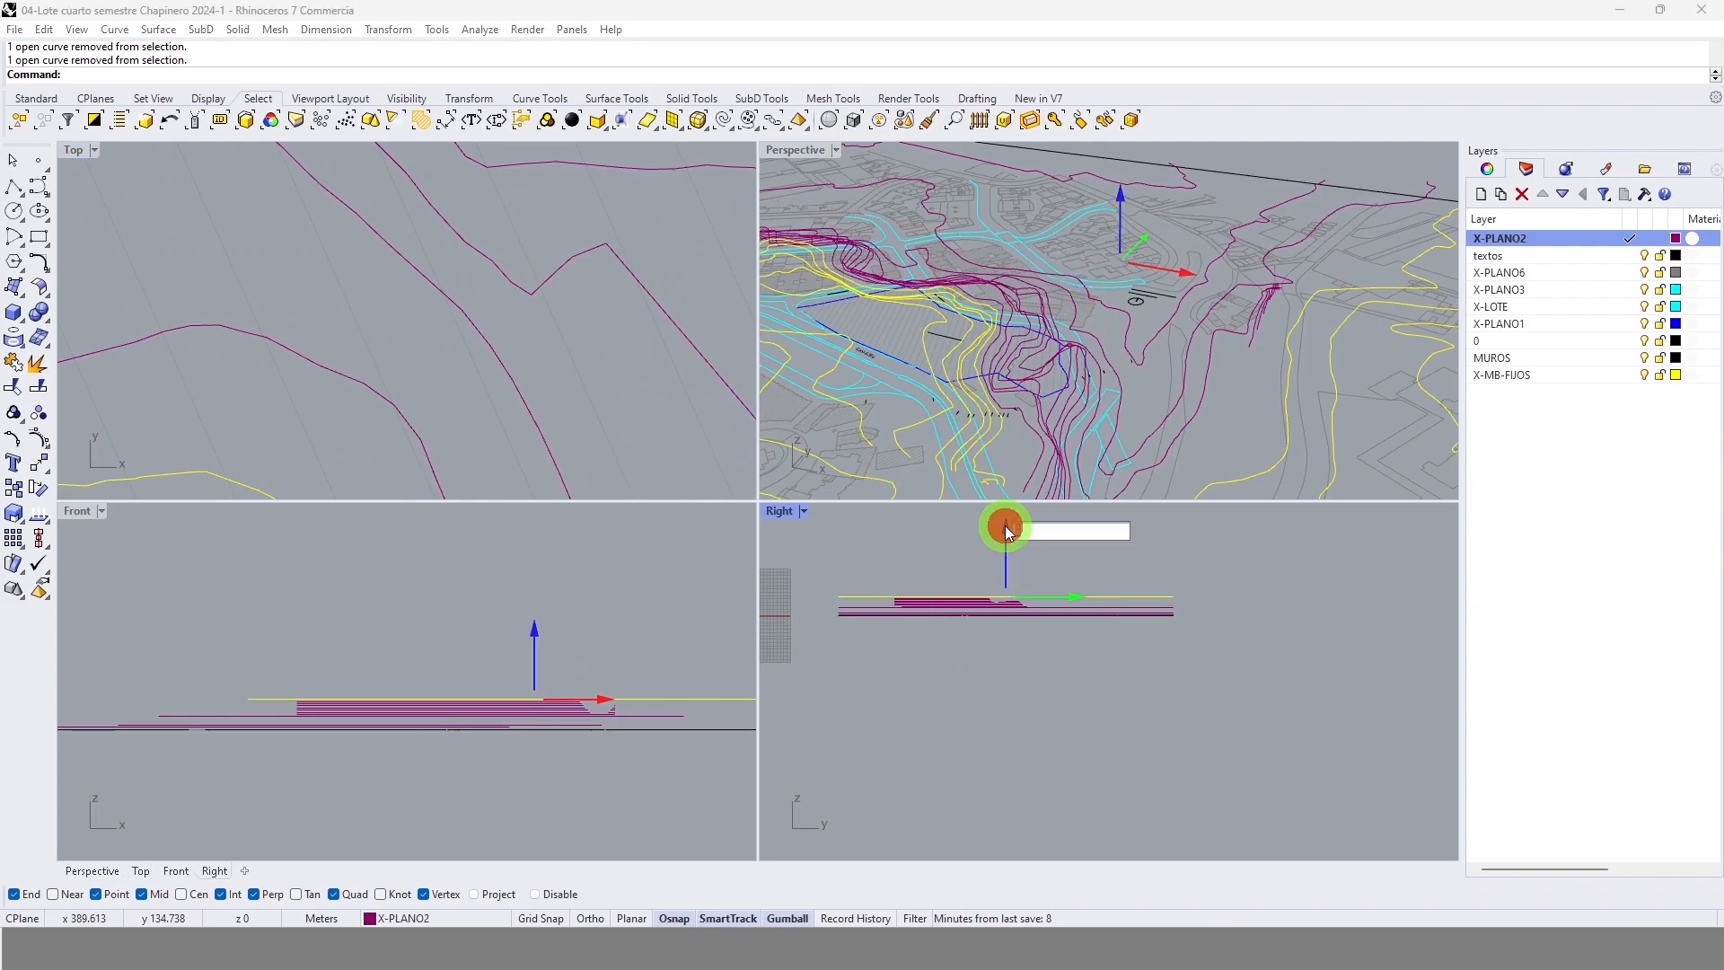
text(1)
key(Return)
Step: Remove the seventh contour inward from the 2620 curve from the selection and raise the remaining contours 2 m
scroll(385, 231, down, 5)
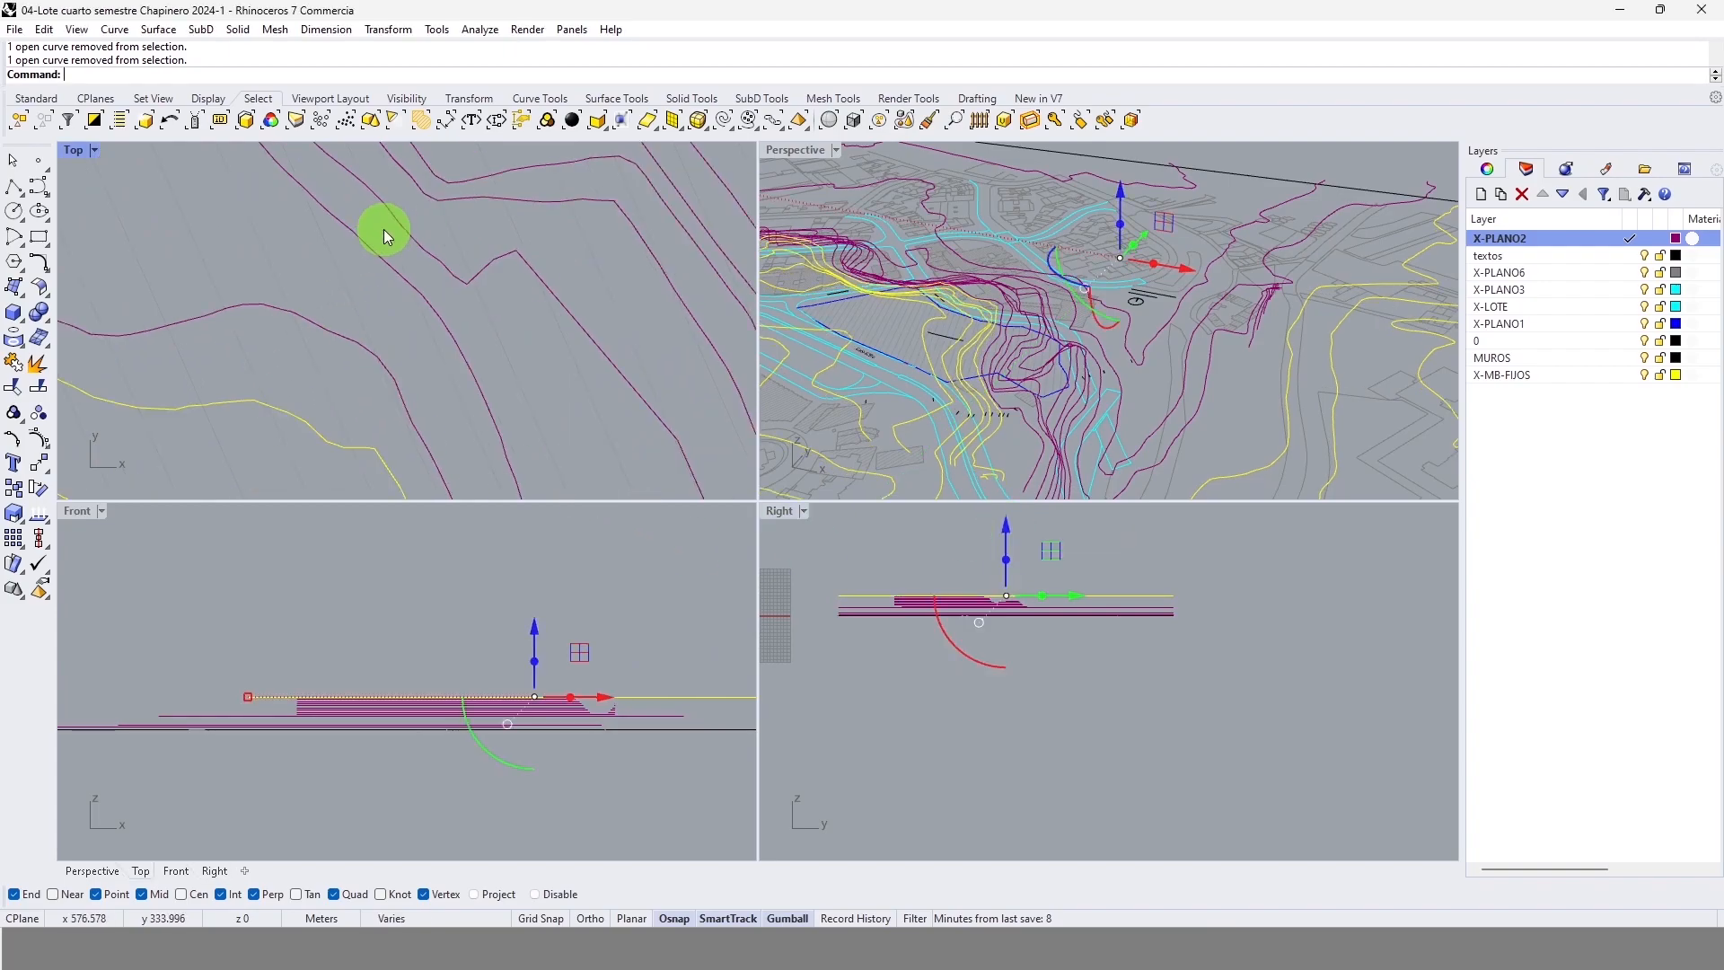
scroll(481, 349, down, 4)
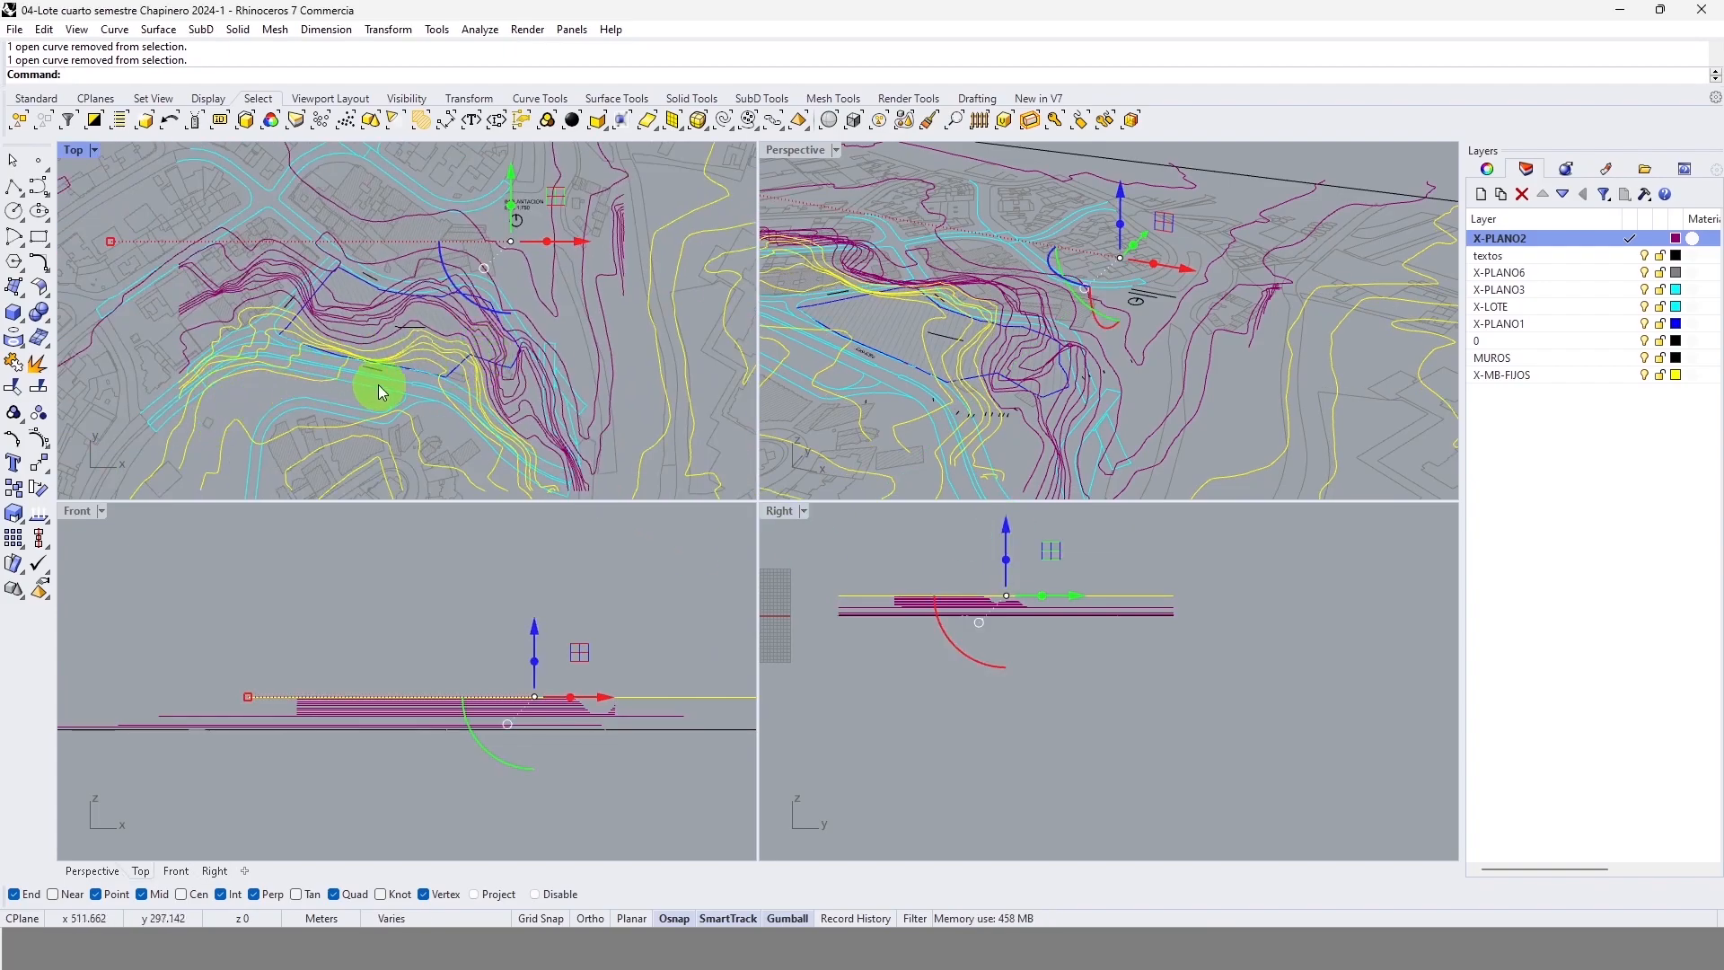
scroll(440, 340, up, 8)
scroll(441, 340, up, 6)
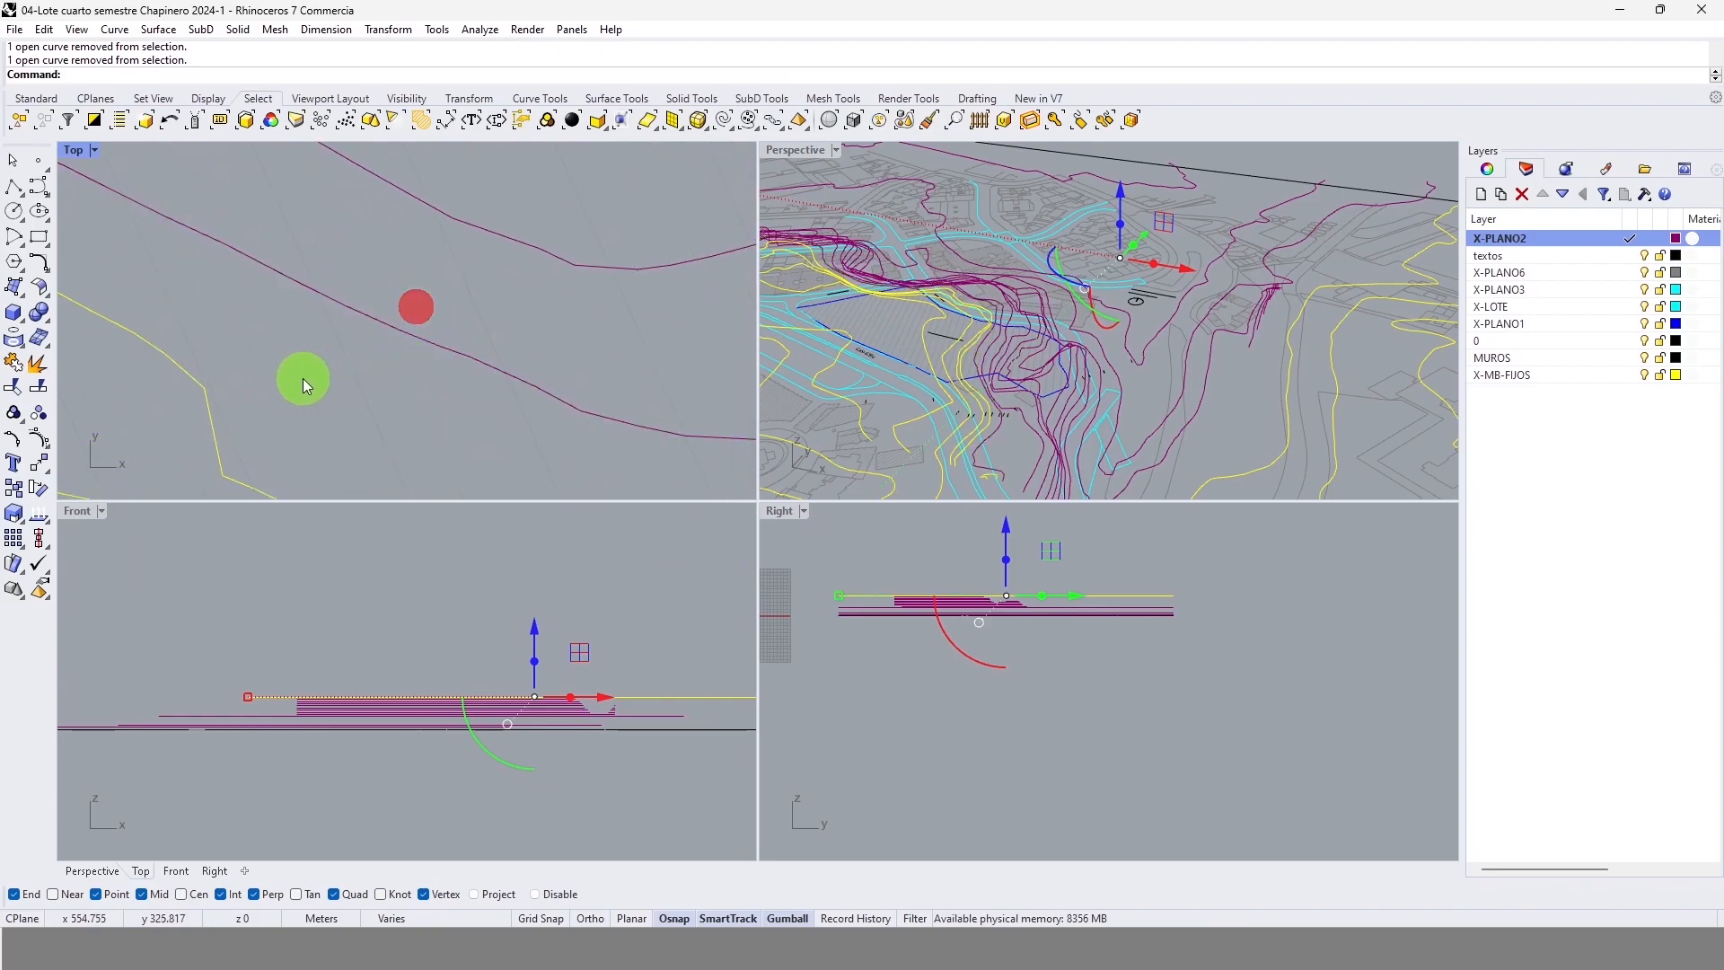
scroll(304, 379, down, 4)
click(1005, 533)
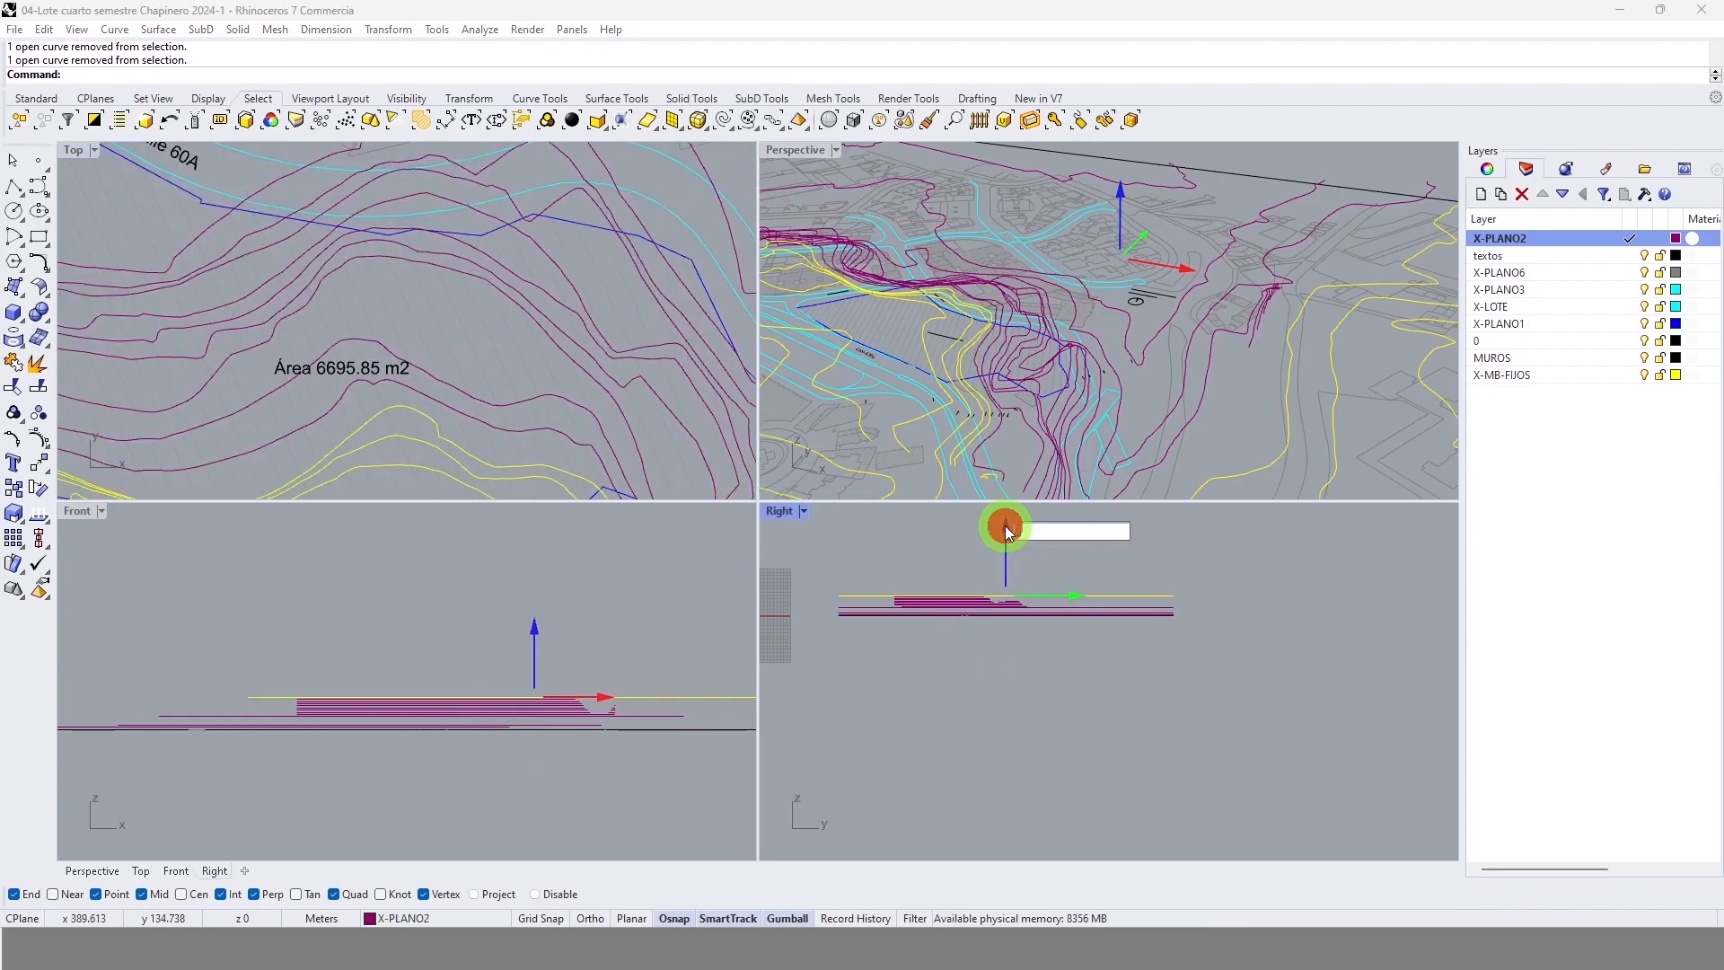
key(Escape)
Step: Remove the eighth contour inward from the 2620 curve from the selection and raise the remaining contours 2 m
scroll(516, 332, up, 5)
scroll(462, 180, up, 5)
right_click(474, 189)
click(1008, 530)
key(Return)
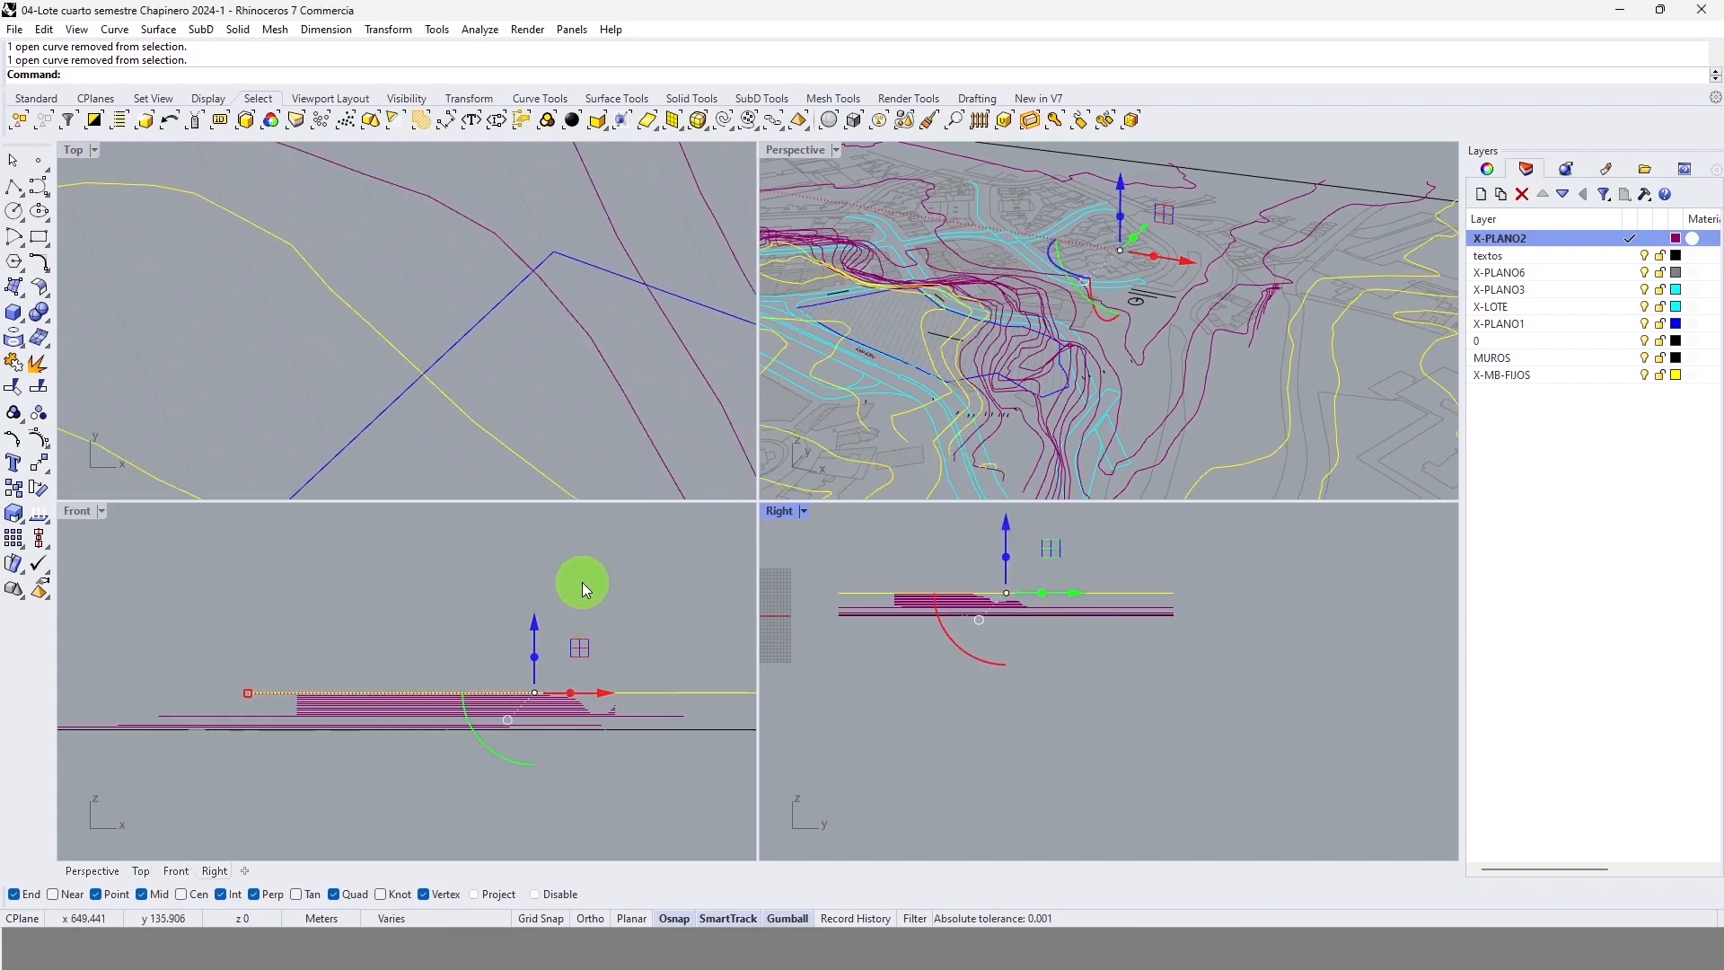
Step: Remove the ninth contour, which crosses the blue lot boundary near its corner, from the selection and raise the rest 2 m
right_click(539, 434)
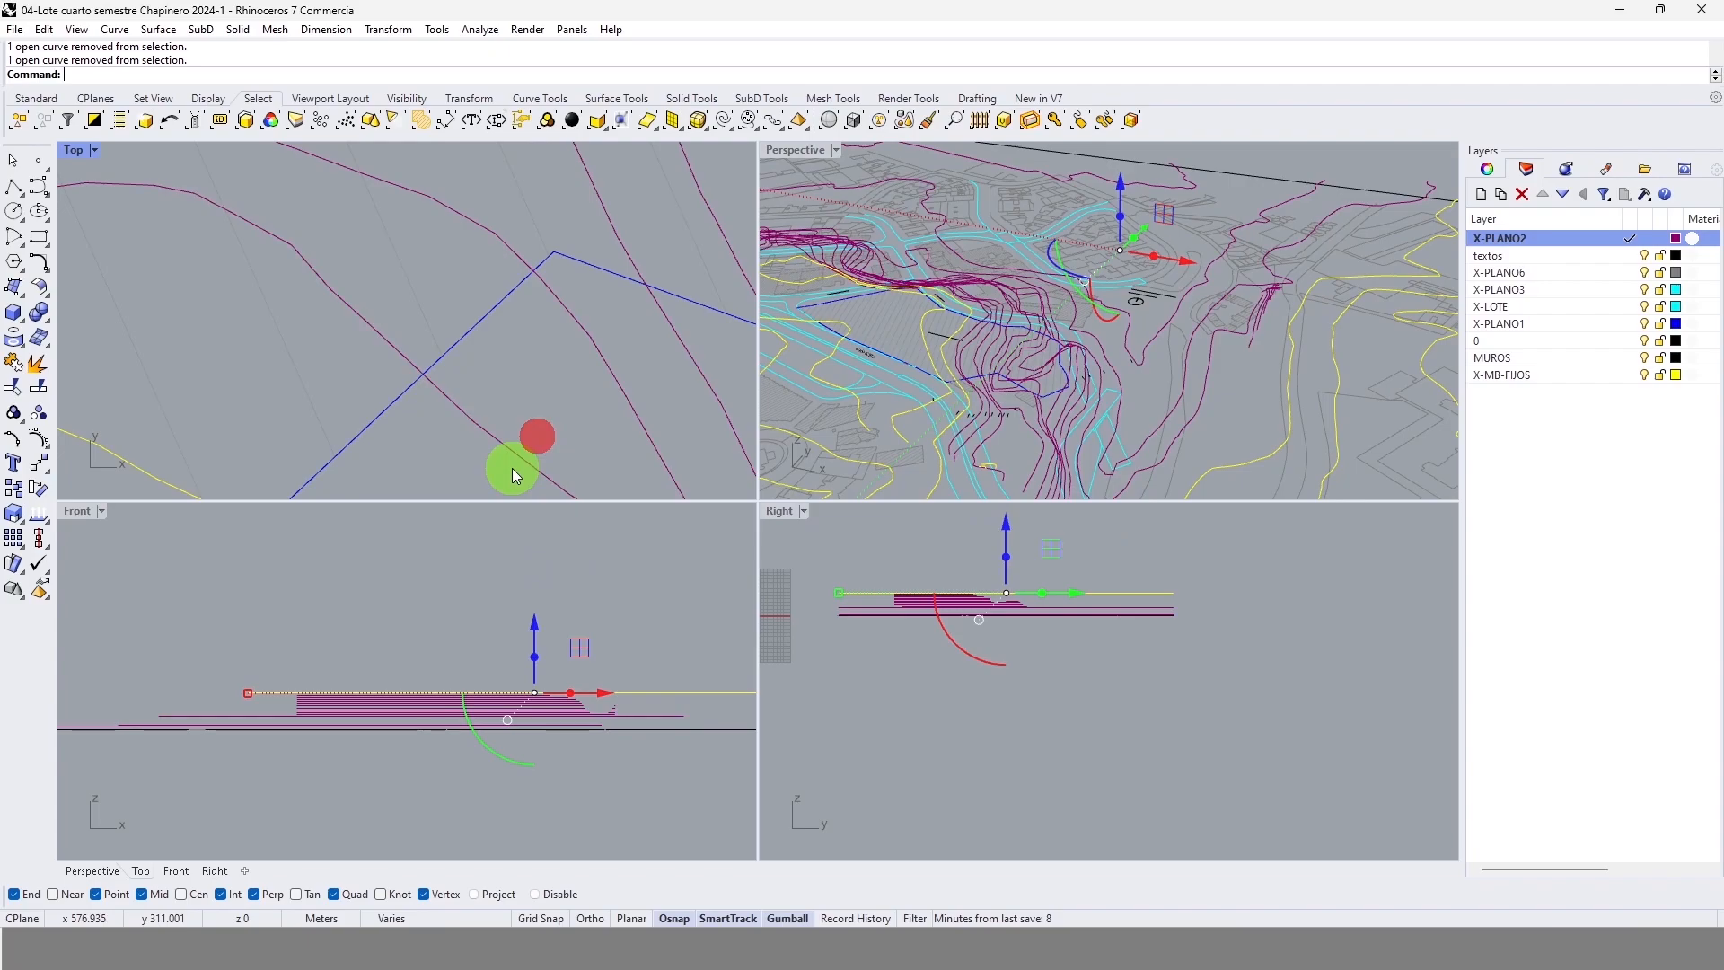
click(1008, 526)
key(Return)
Step: Remove the tenth contour inward from the 2620 curve from the selection and raise the remaining contours 2 m
scroll(608, 370, down, 5)
scroll(449, 346, up, 3)
right_click(446, 377)
click(1005, 521)
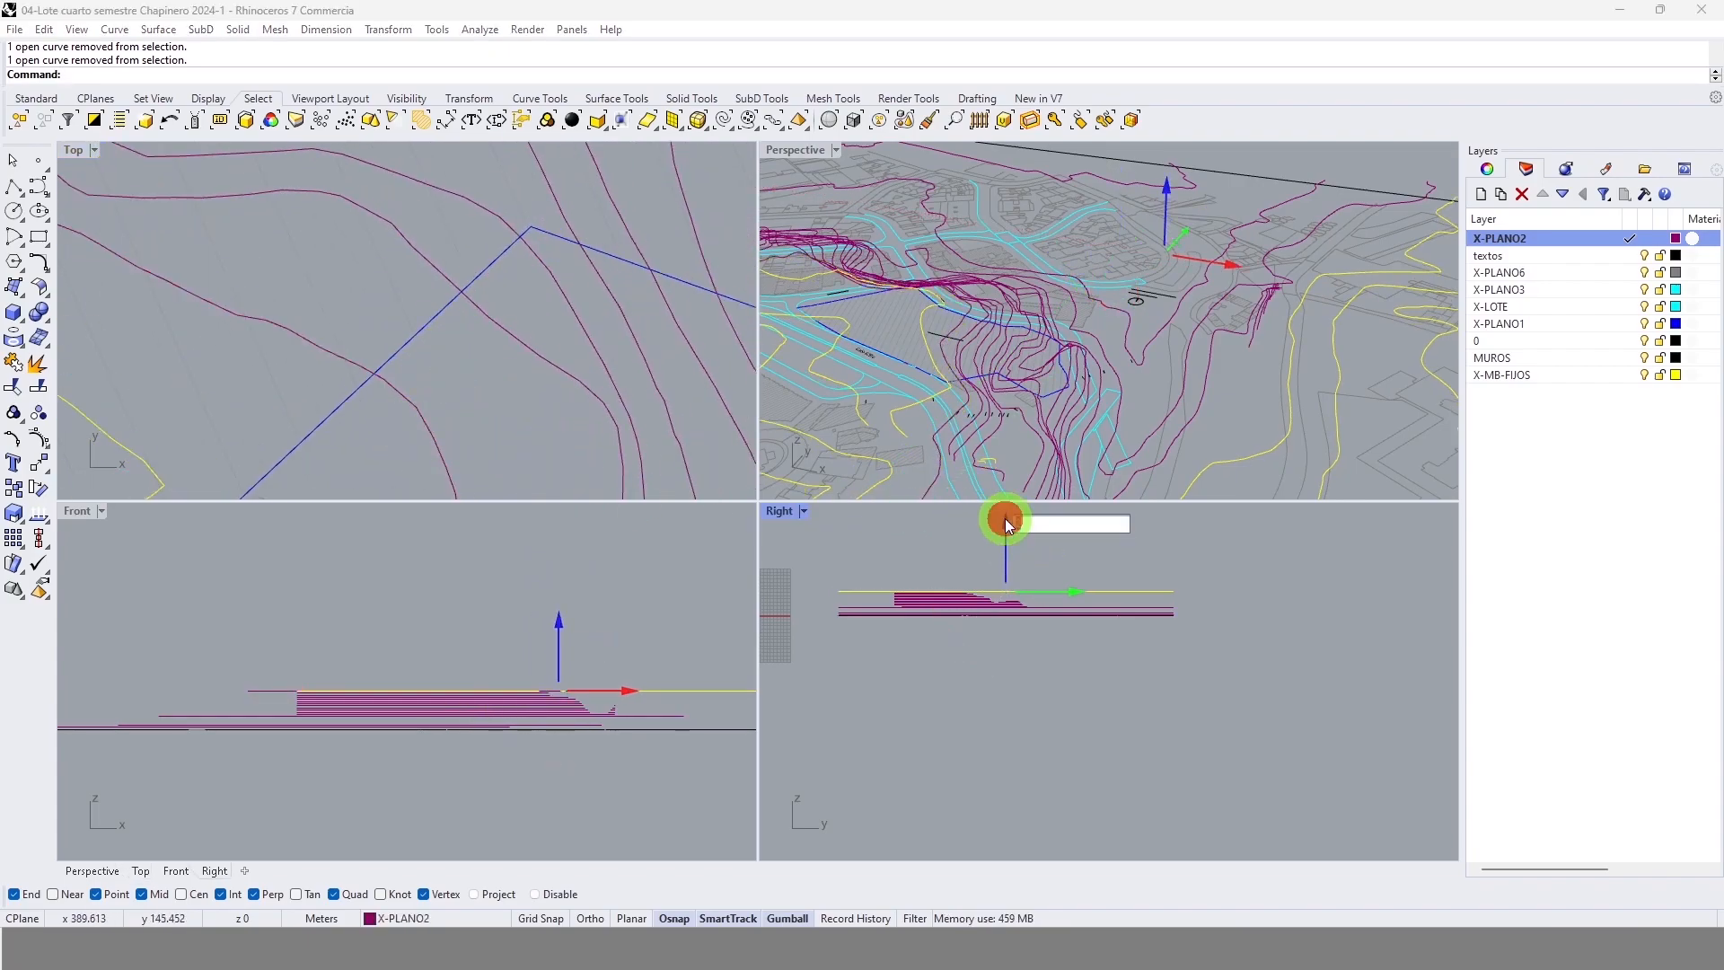
key(Return)
Step: Remove the eleventh contour, passing beside the blue boundary's corner and the cyan road lines, from the selection and raise the rest 2 m
scroll(472, 310, down, 3)
scroll(384, 384, up, 4)
right_click(374, 393)
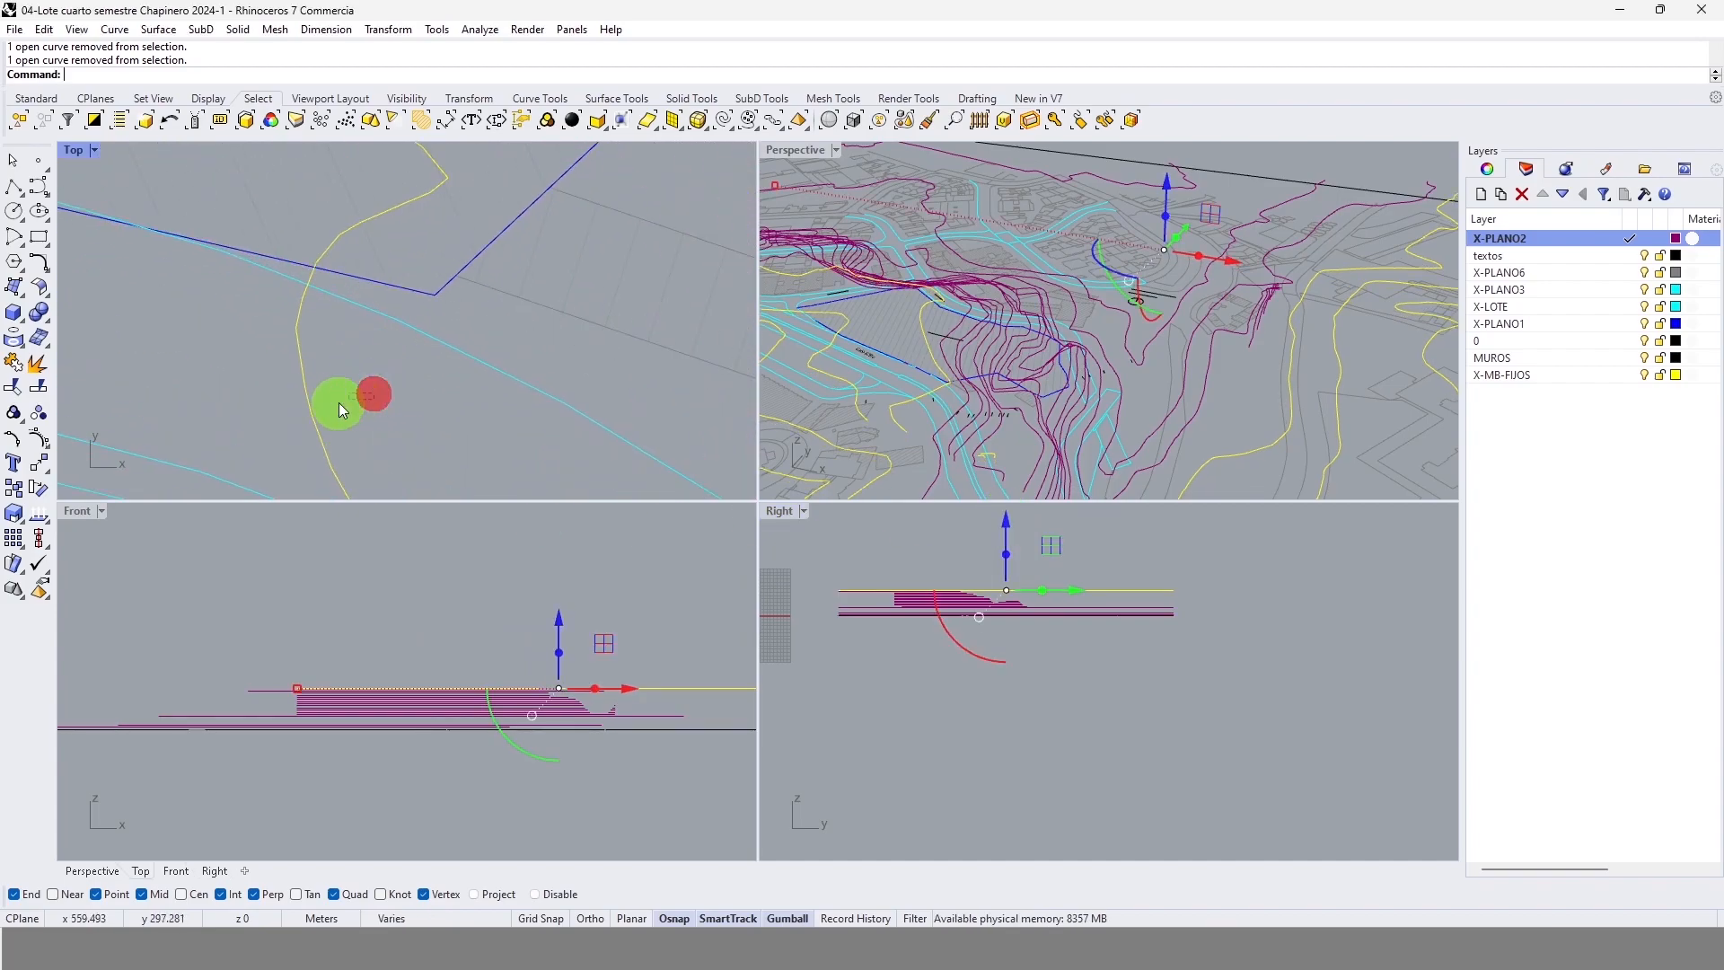
click(1007, 523)
key(Return)
Step: Remove the twelfth contour inward from the 2620 curve from the selection and raise the remaining contours 2 m
scroll(511, 334, down, 3)
scroll(397, 357, up, 5)
click(345, 342)
click(1005, 524)
key(Return)
Step: Remove the thirteenth contour inward from the 2620 curve from the selection and raise the remaining contours 2 m
scroll(524, 305, down, 5)
scroll(449, 379, up, 5)
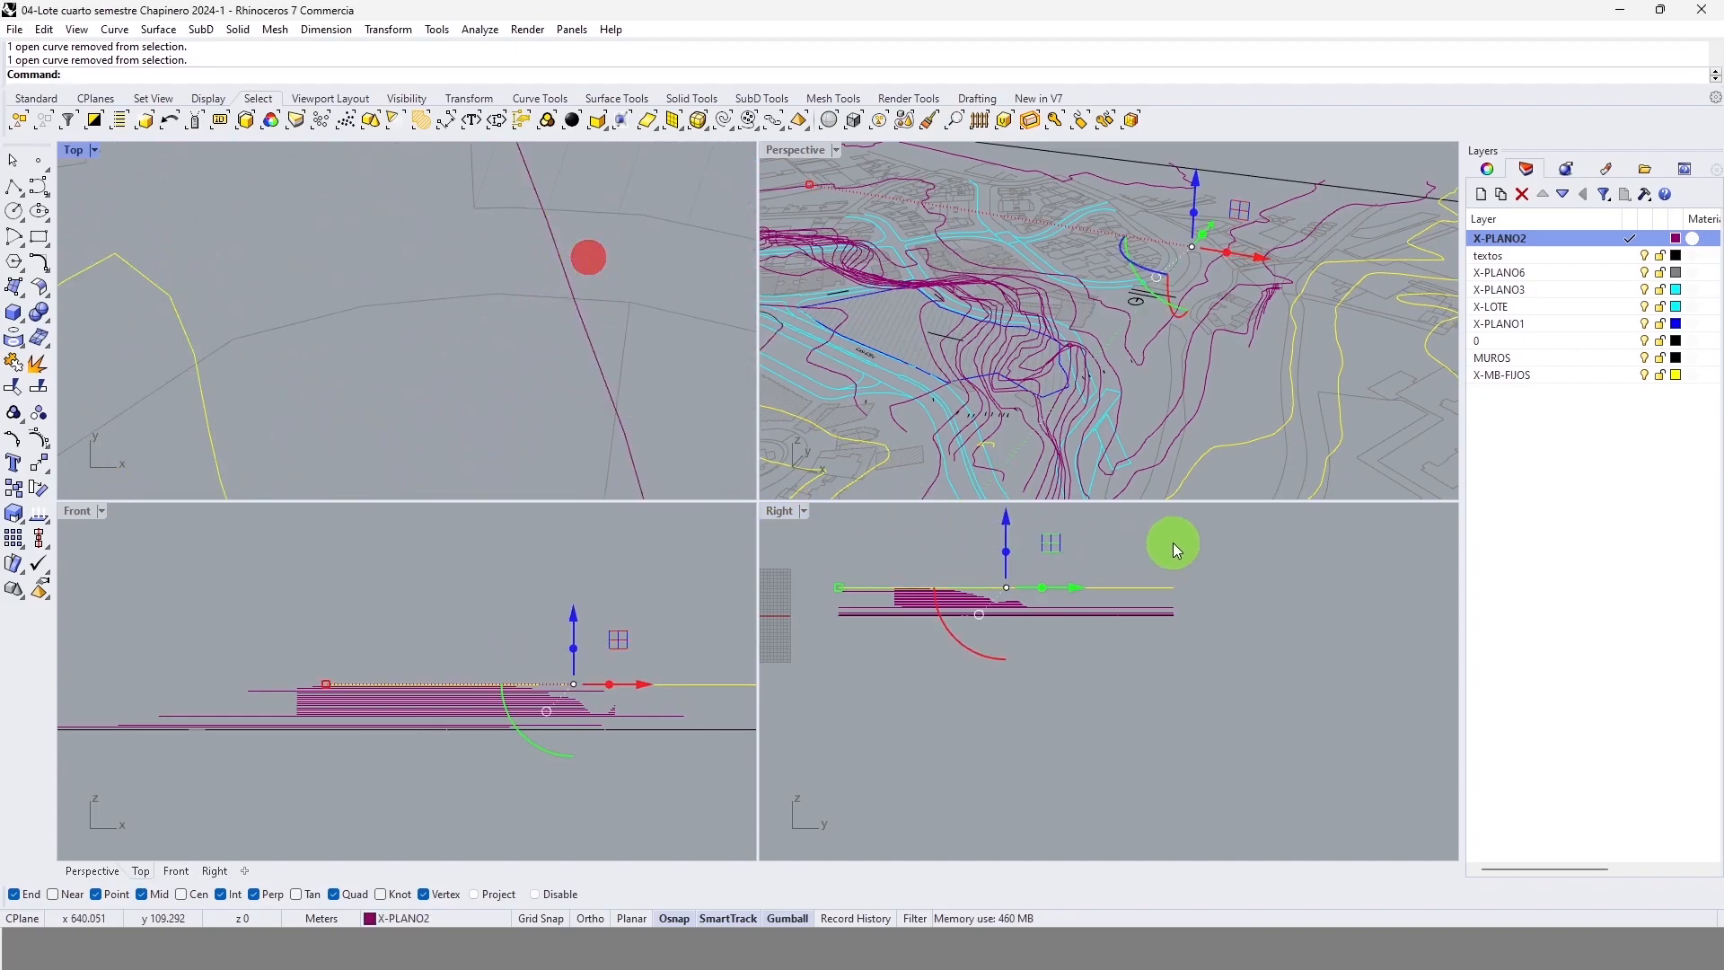
click(1009, 518)
key(Return)
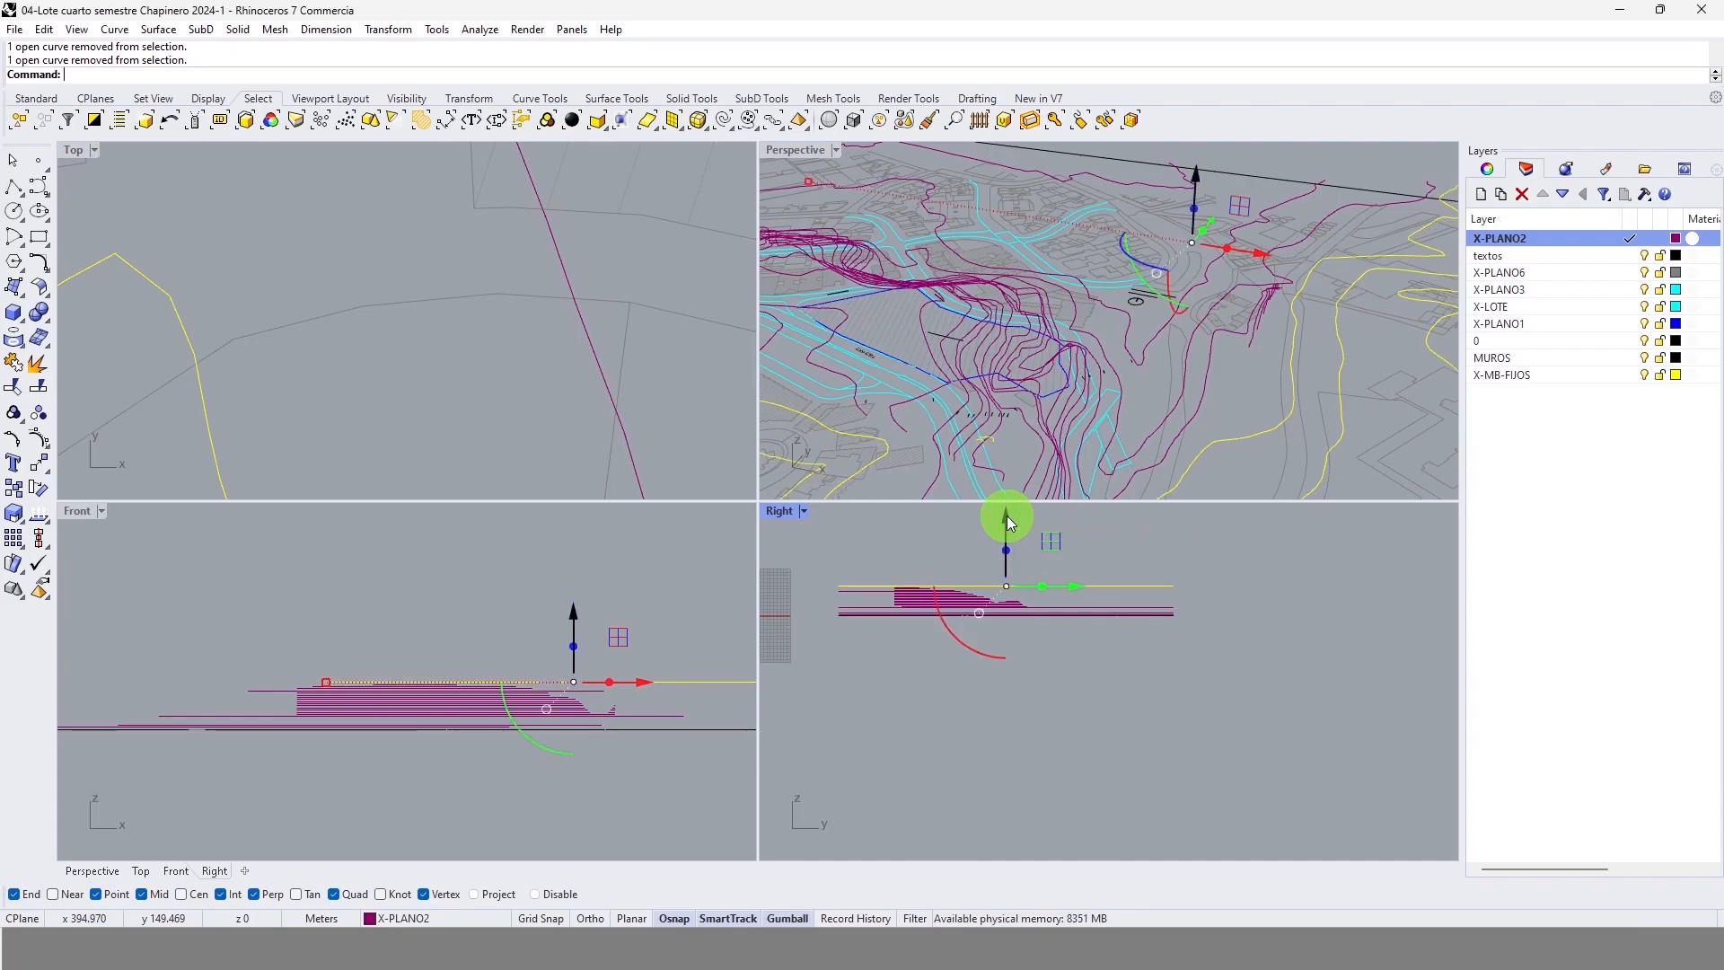
Step: Remove the adjacent fourteenth contour from the selection and raise the remaining contours 2 m
ctrl+drag(308, 412, 219, 443)
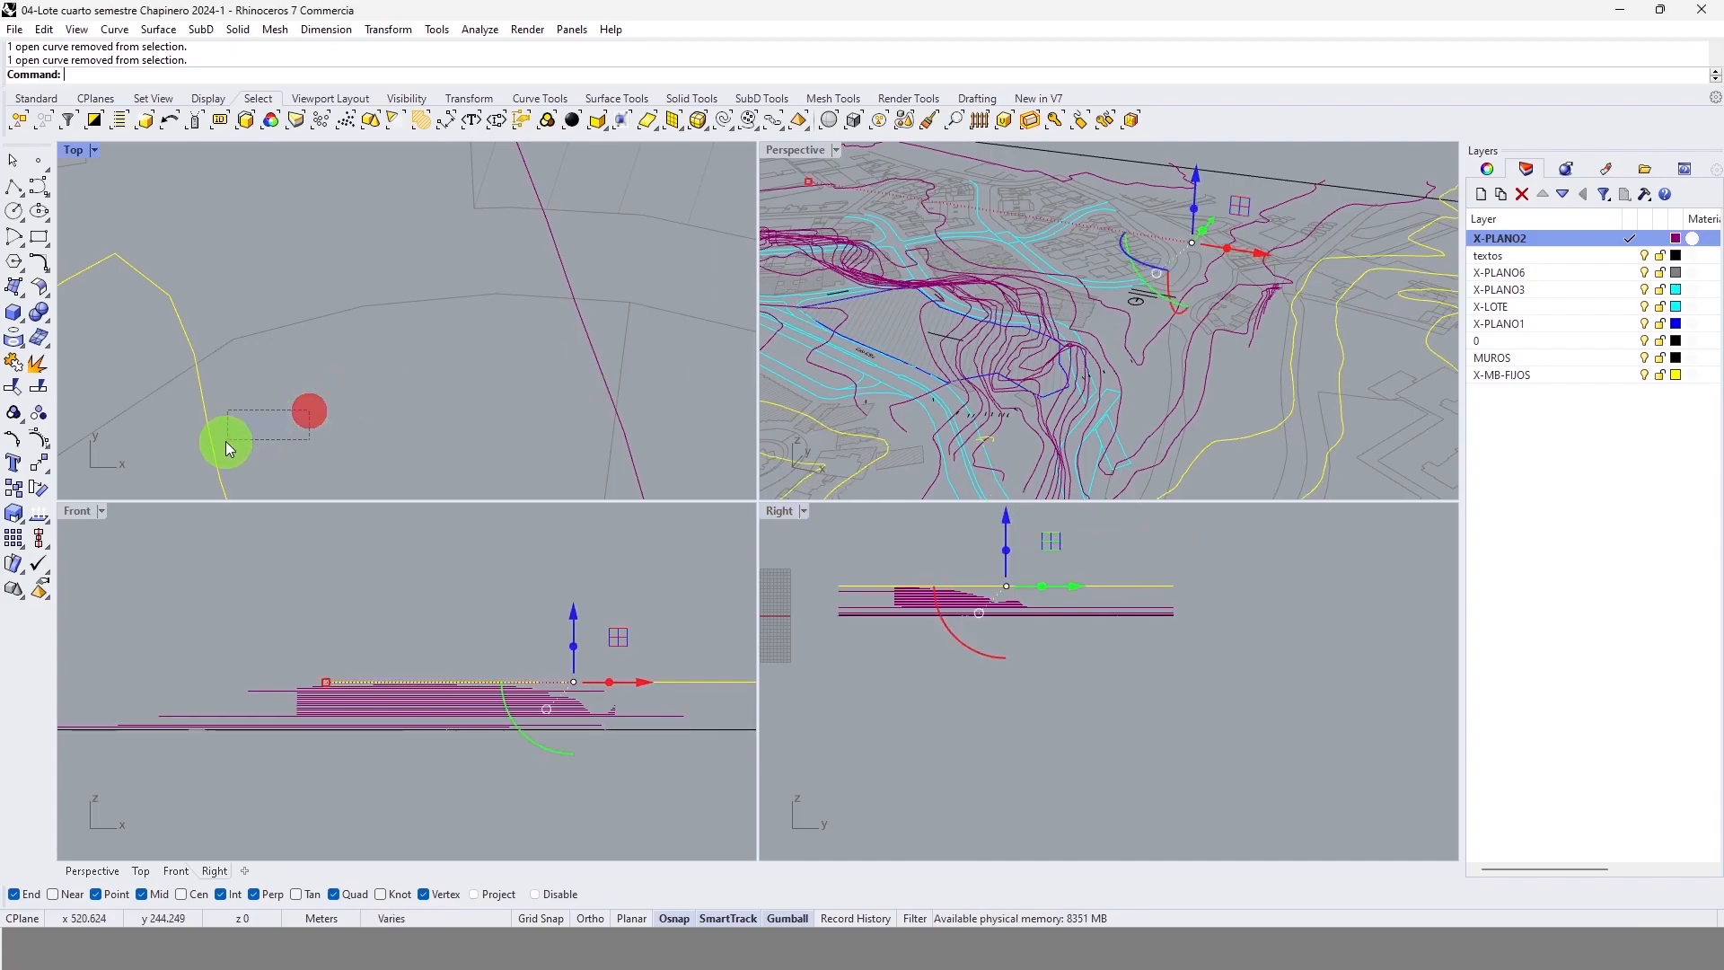
click(1006, 519)
key(Return)
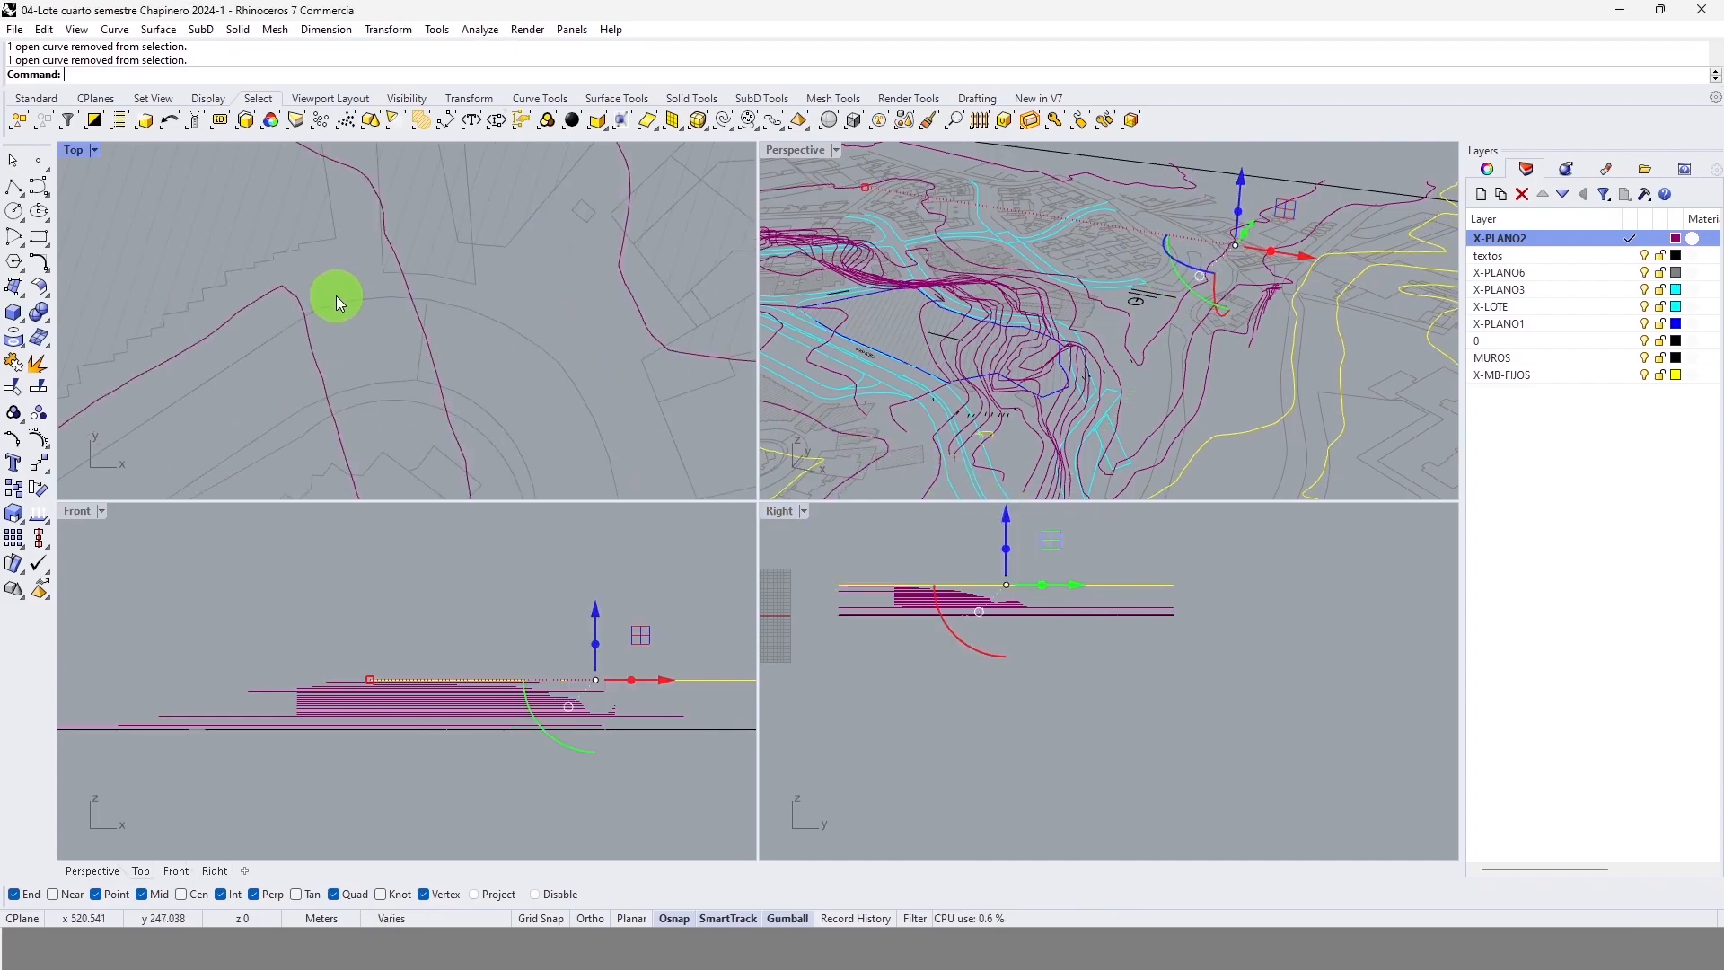
Step: Remove the last selected contour south of the site from the selection and raise the remaining eastern contours 2 m
scroll(336, 296, down, 5)
scroll(343, 359, up, 5)
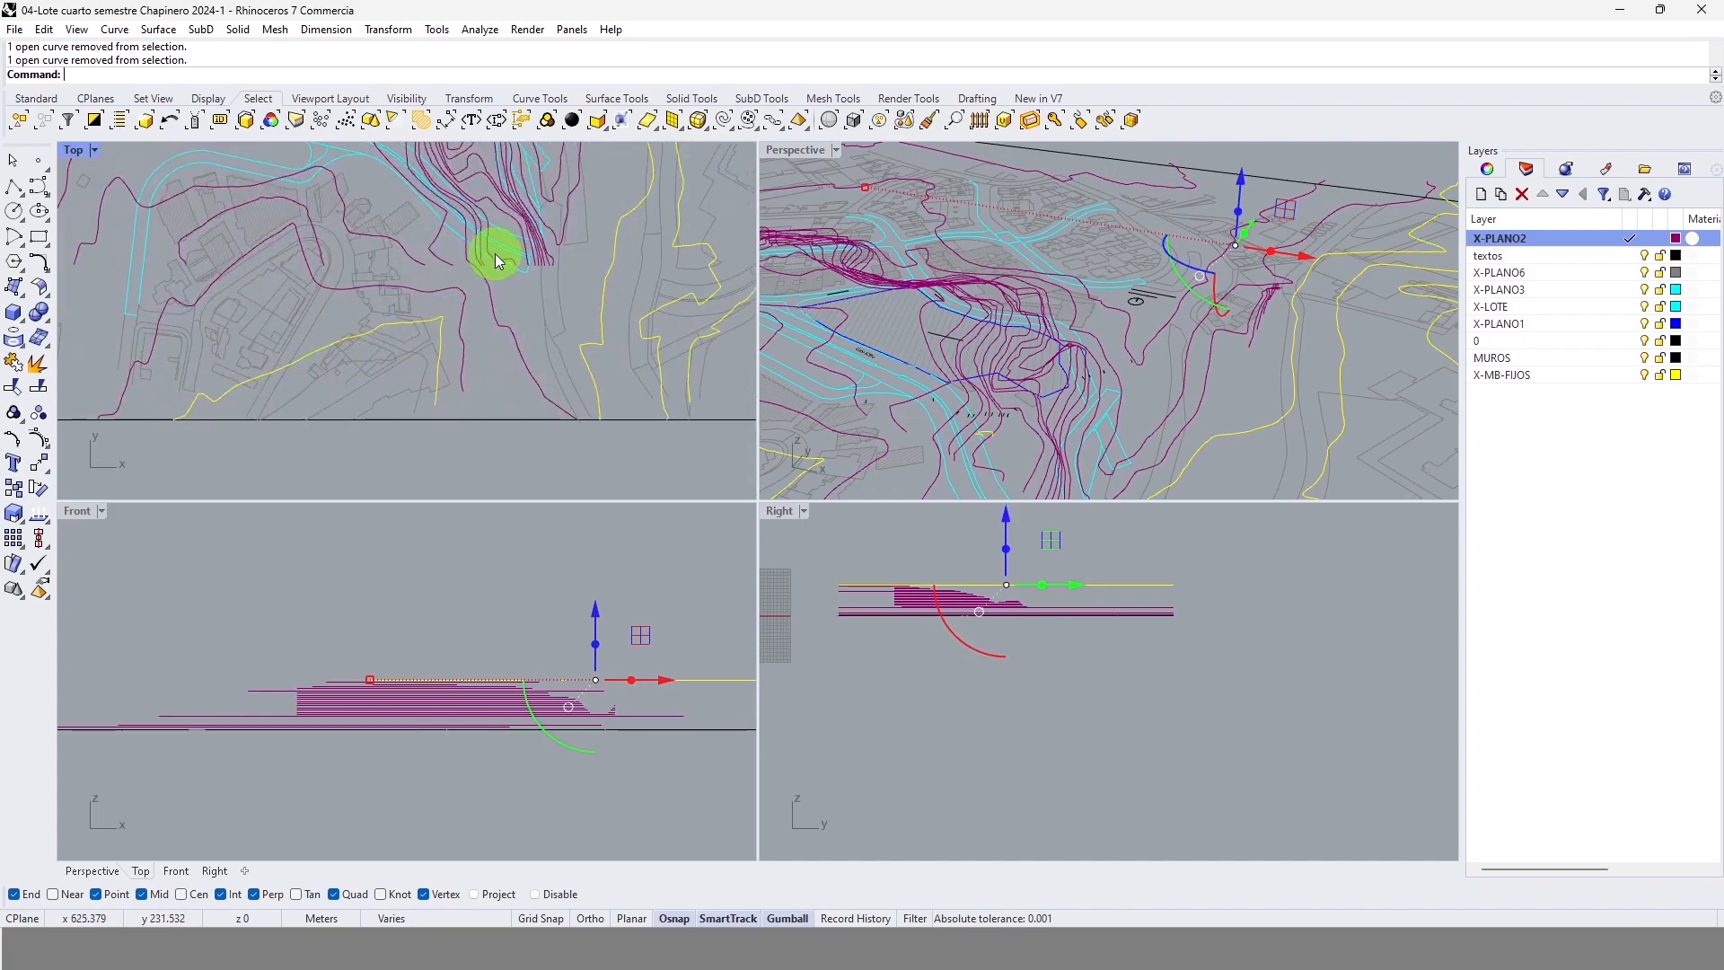
scroll(386, 333, up, 3)
scroll(388, 332, up, 2)
click(441, 291)
scroll(417, 326, down, 8)
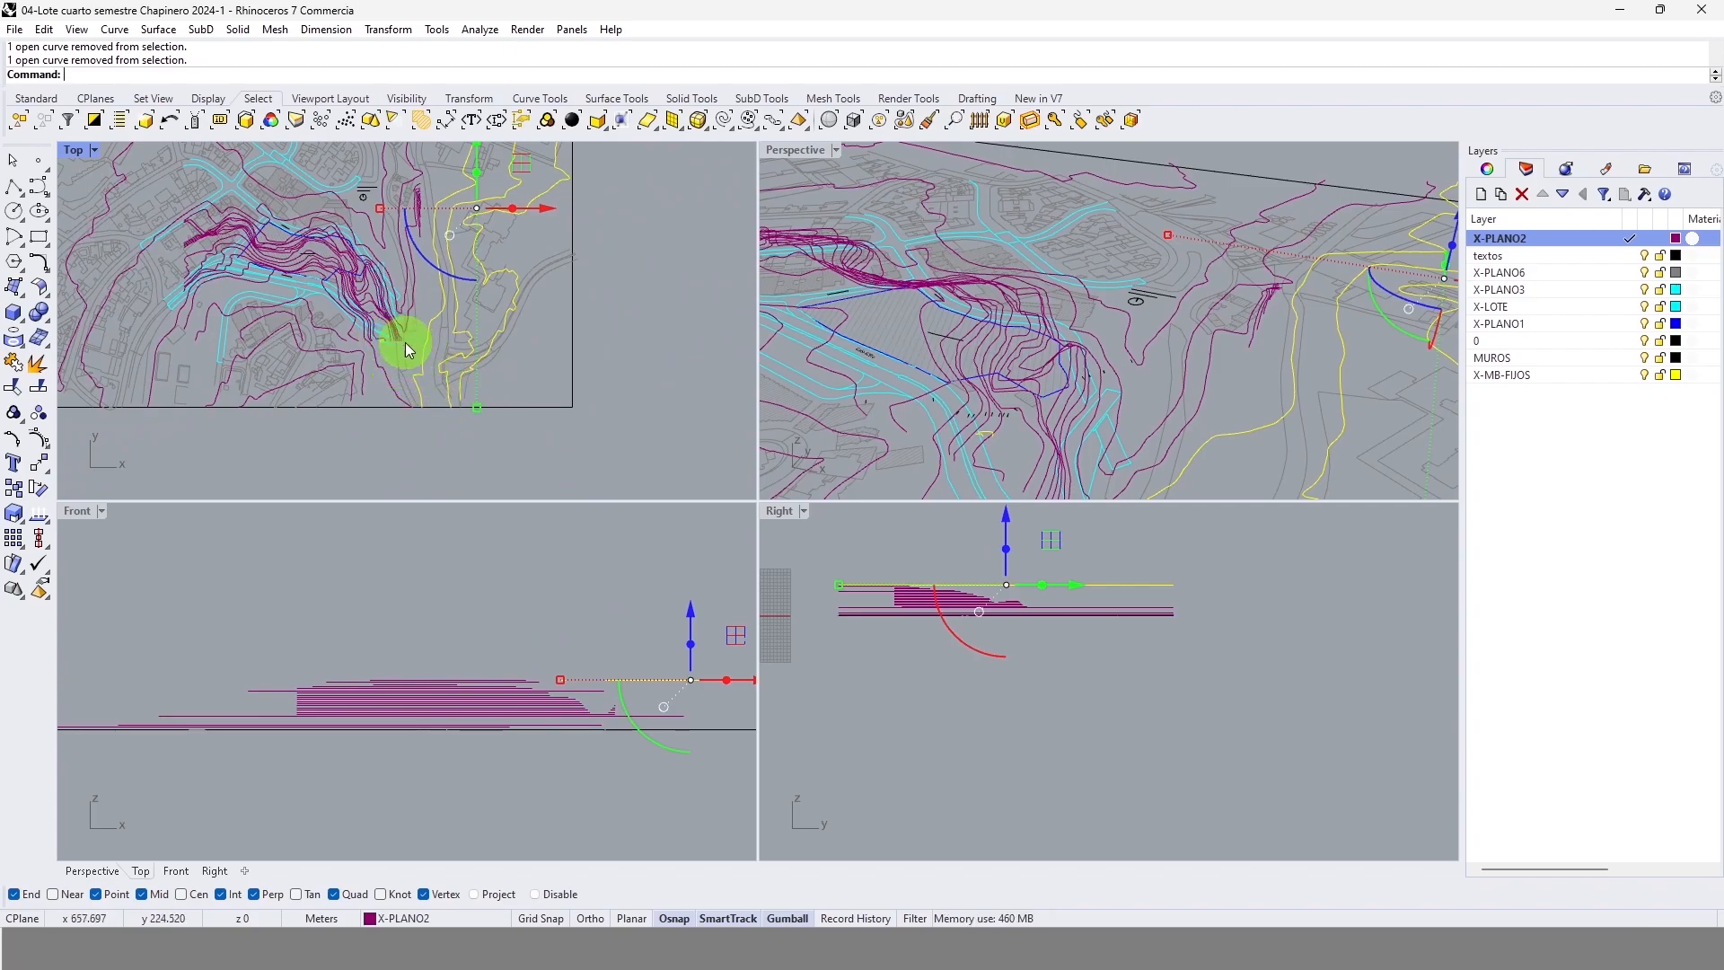
click(1006, 517)
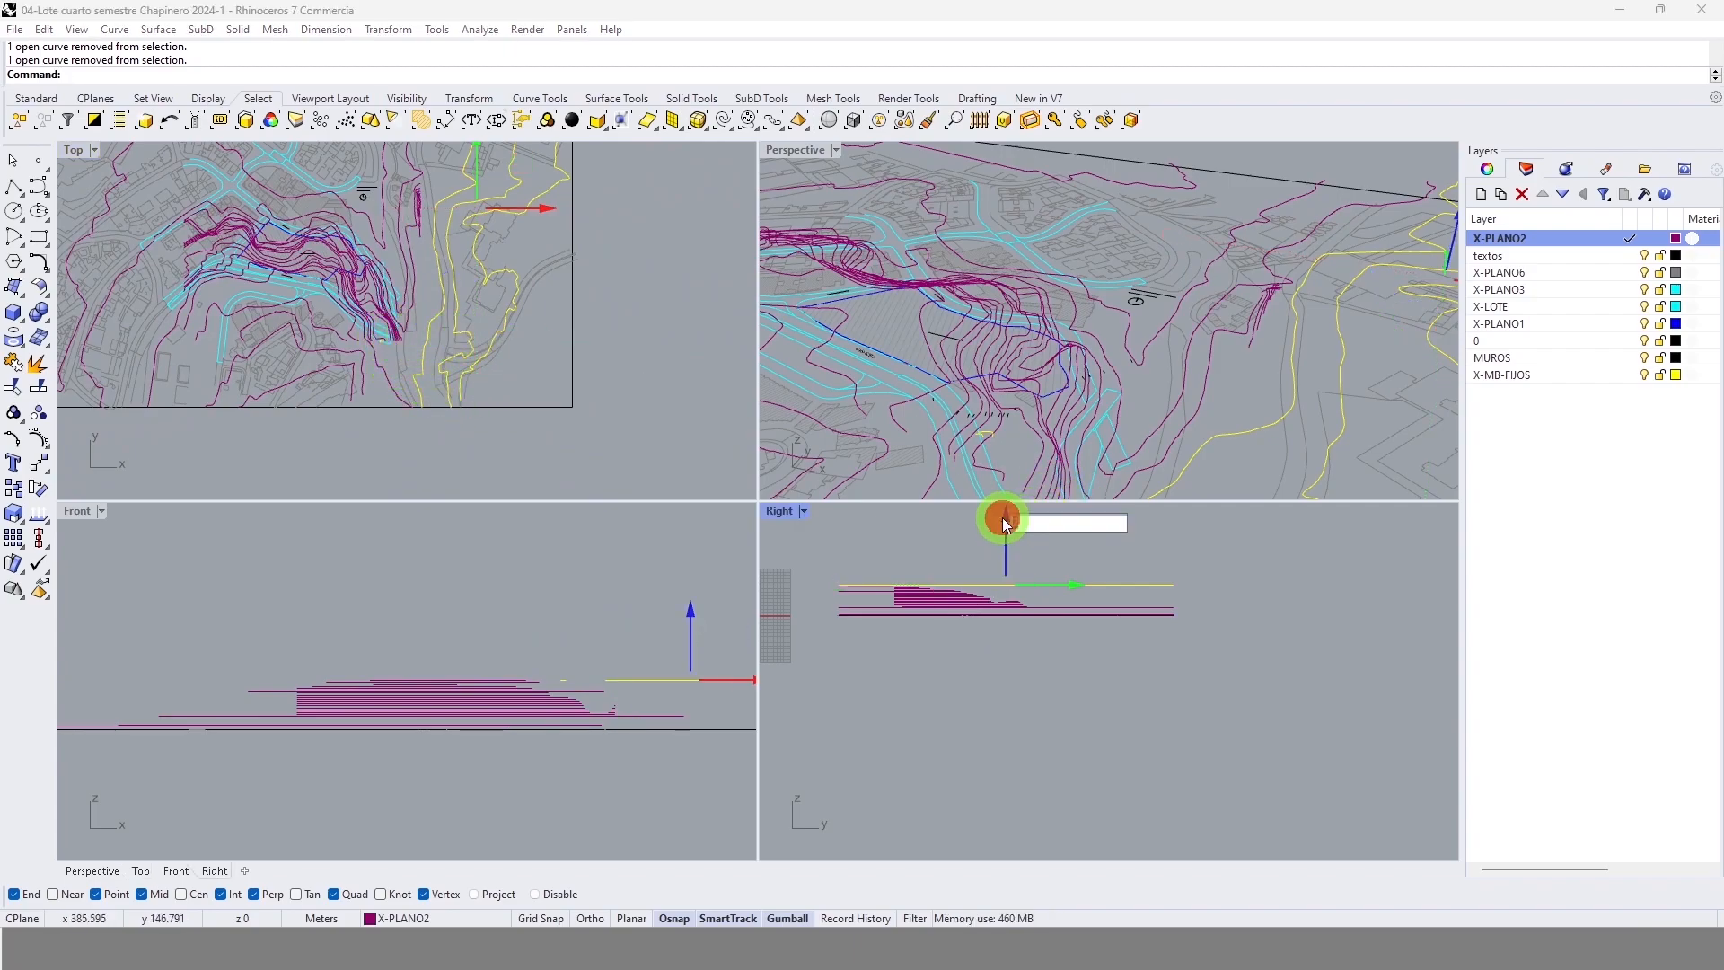
key(Escape)
Step: Select the two small arc-shaped curves at the southeastern end of the site contours and delete them
click(406, 353)
scroll(386, 337, up, 5)
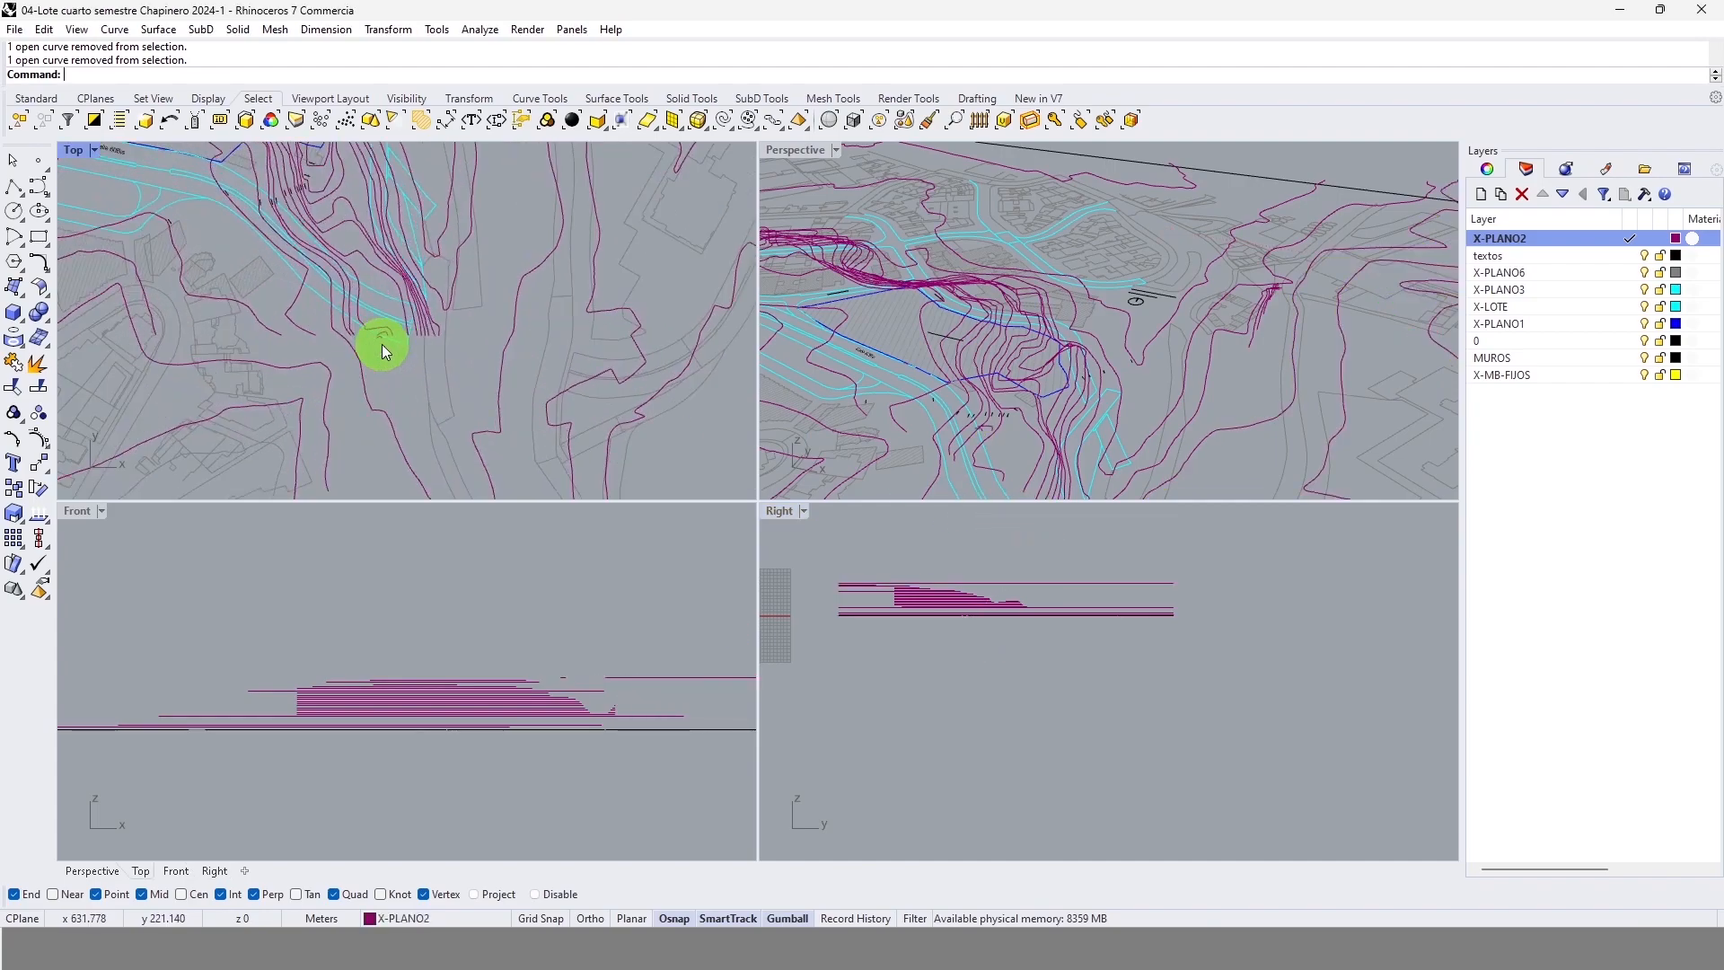
scroll(387, 331, up, 2)
drag(606, 417, 605, 417)
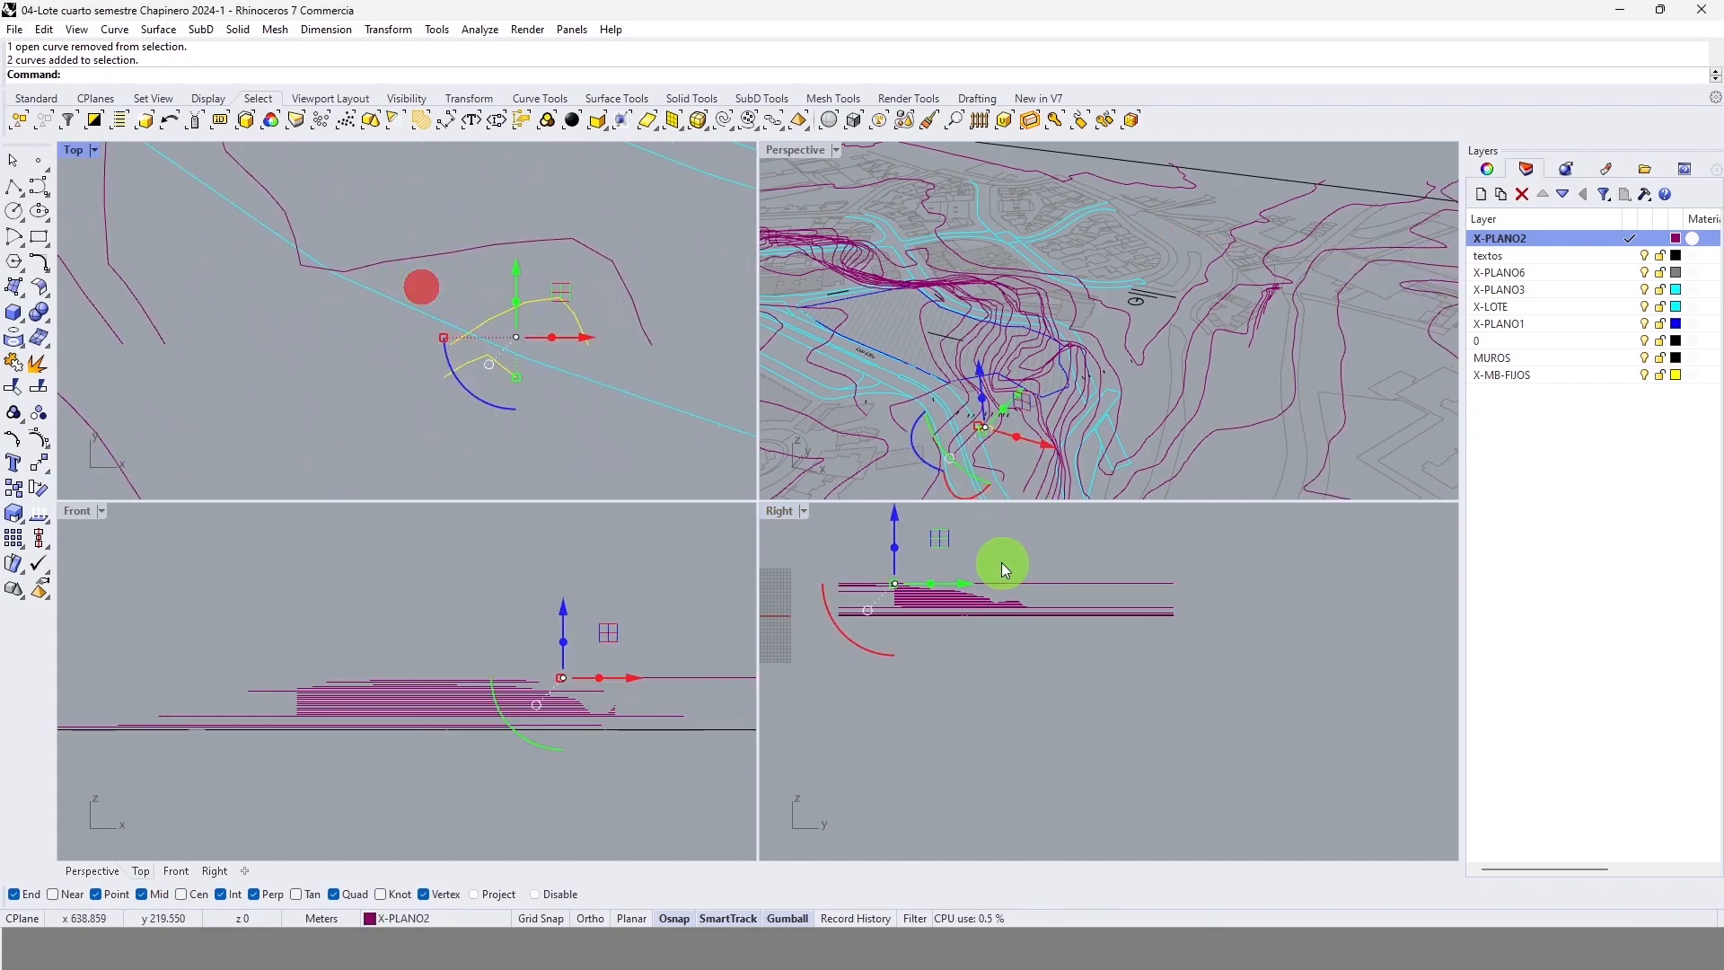
scroll(907, 575, up, 3)
right_drag(1060, 408, 1374, 358)
scroll(490, 395, down, 6)
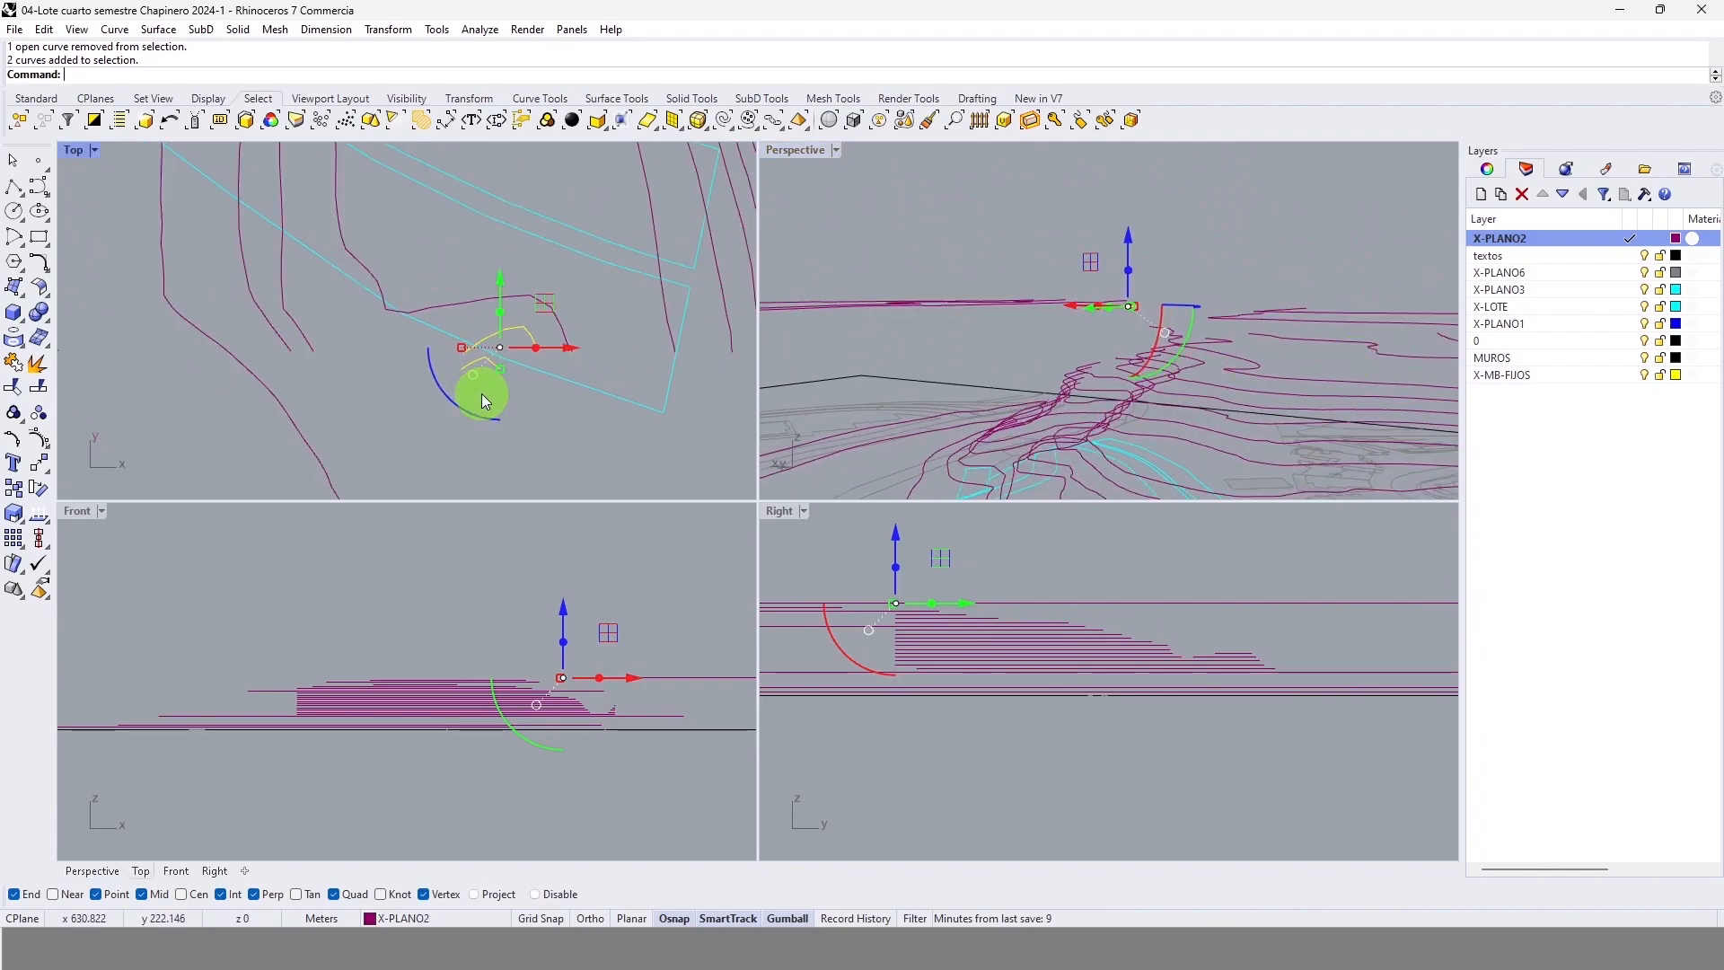
scroll(532, 429, up, 3)
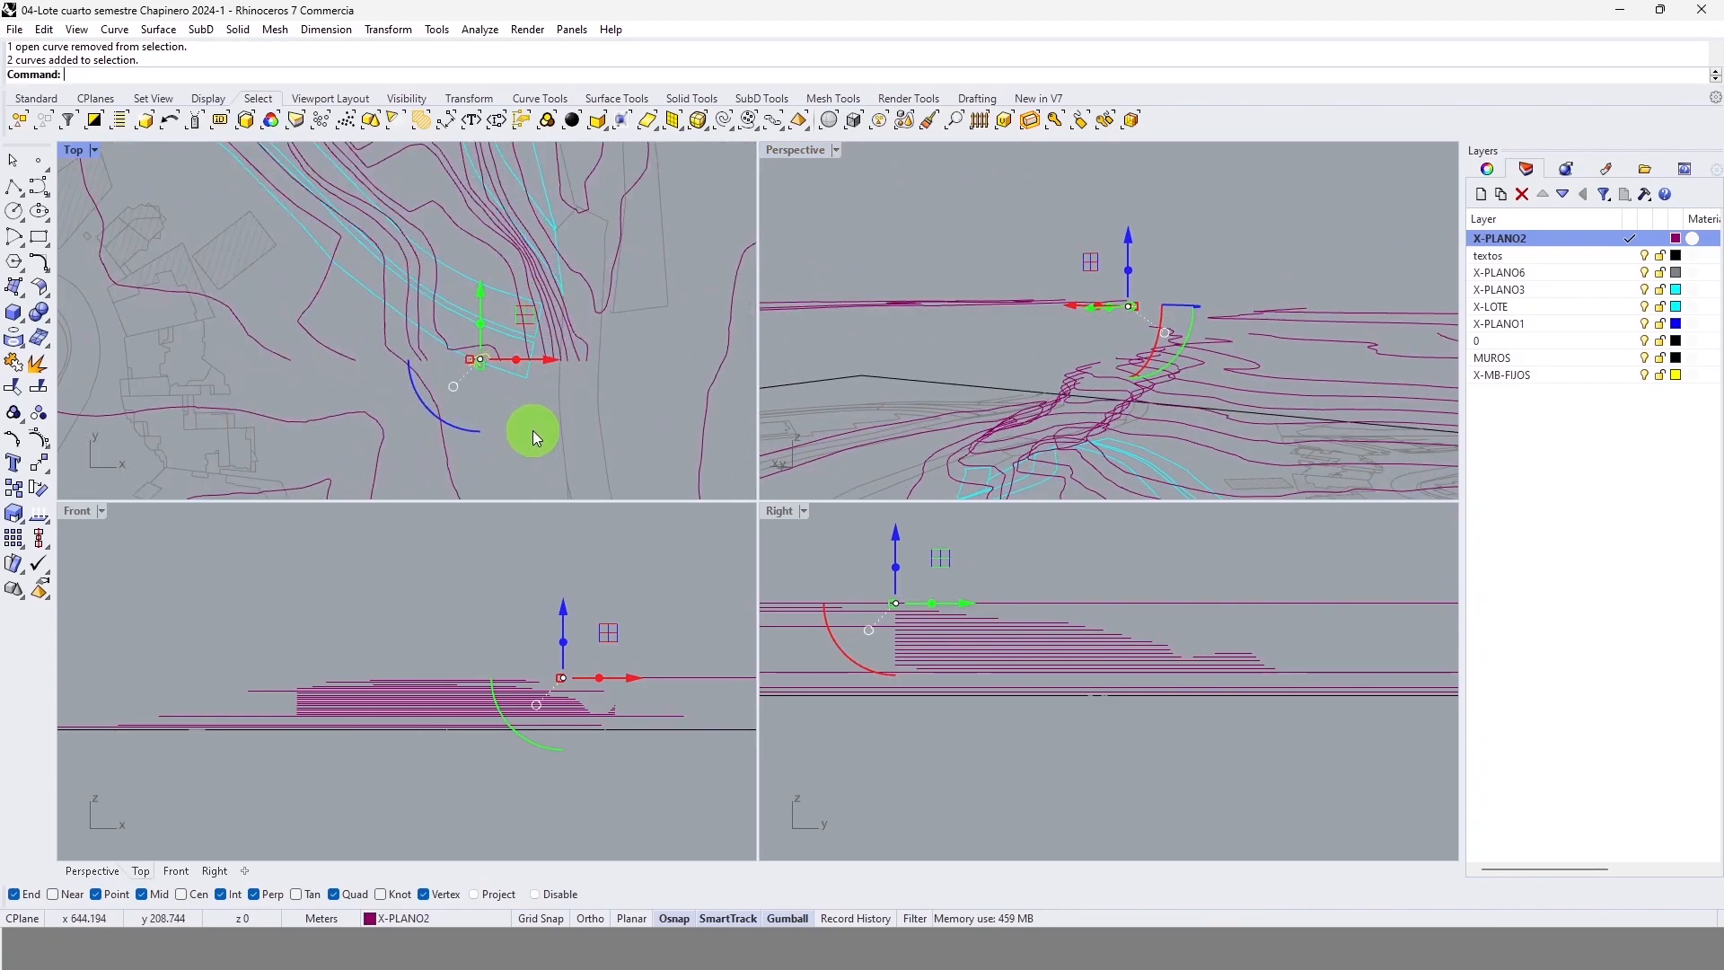
key(Delete)
Step: Examine the raised contours across the whole site in plan and from several perspective angles
scroll(493, 374, up, 2)
scroll(575, 382, down, 5)
scroll(506, 330, up, 5)
scroll(395, 239, down, 2)
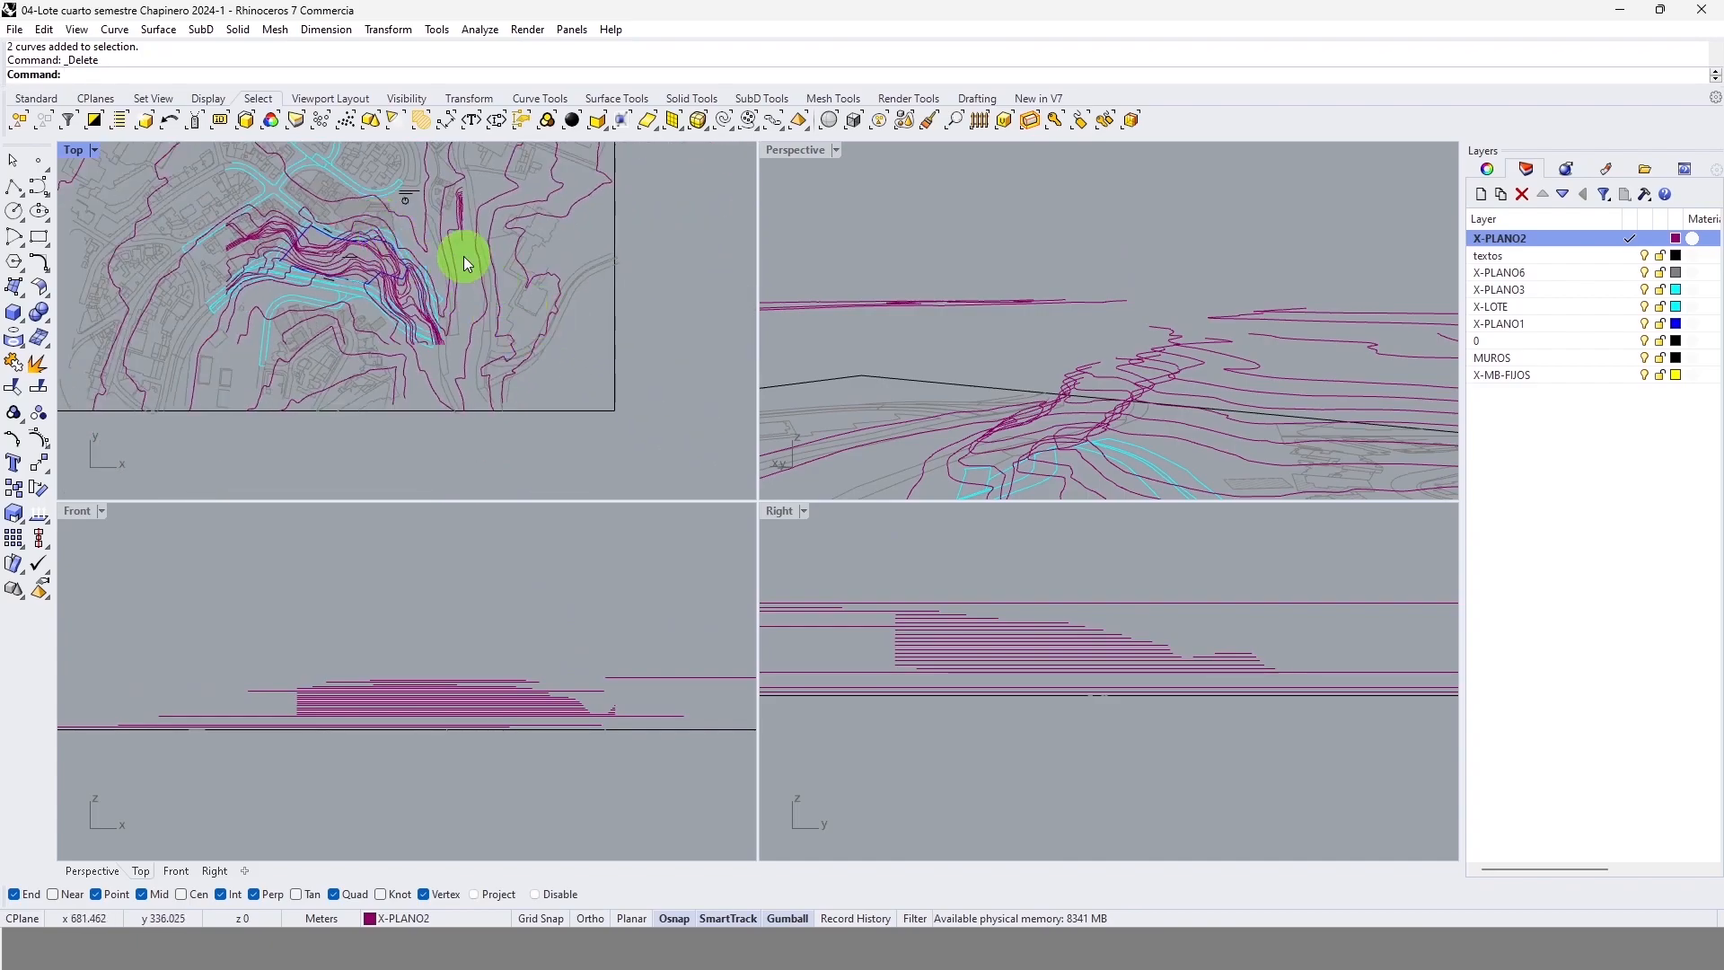
right_drag(464, 256, 538, 344)
right_drag(1017, 334, 959, 285)
mouse_move(1093, 281)
right_down()
mouse_move(1023, 266)
mouse_move(976, 287)
mouse_move(1000, 327)
mouse_move(1099, 321)
right_up()
mouse_move(1120, 297)
right_down()
mouse_move(1078, 297)
mouse_move(1107, 258)
mouse_move(1008, 298)
mouse_move(1119, 327)
right_up()
Step: Select all the contour curves on the X-PLANO2 layer
click(1544, 241)
right_click(1544, 241)
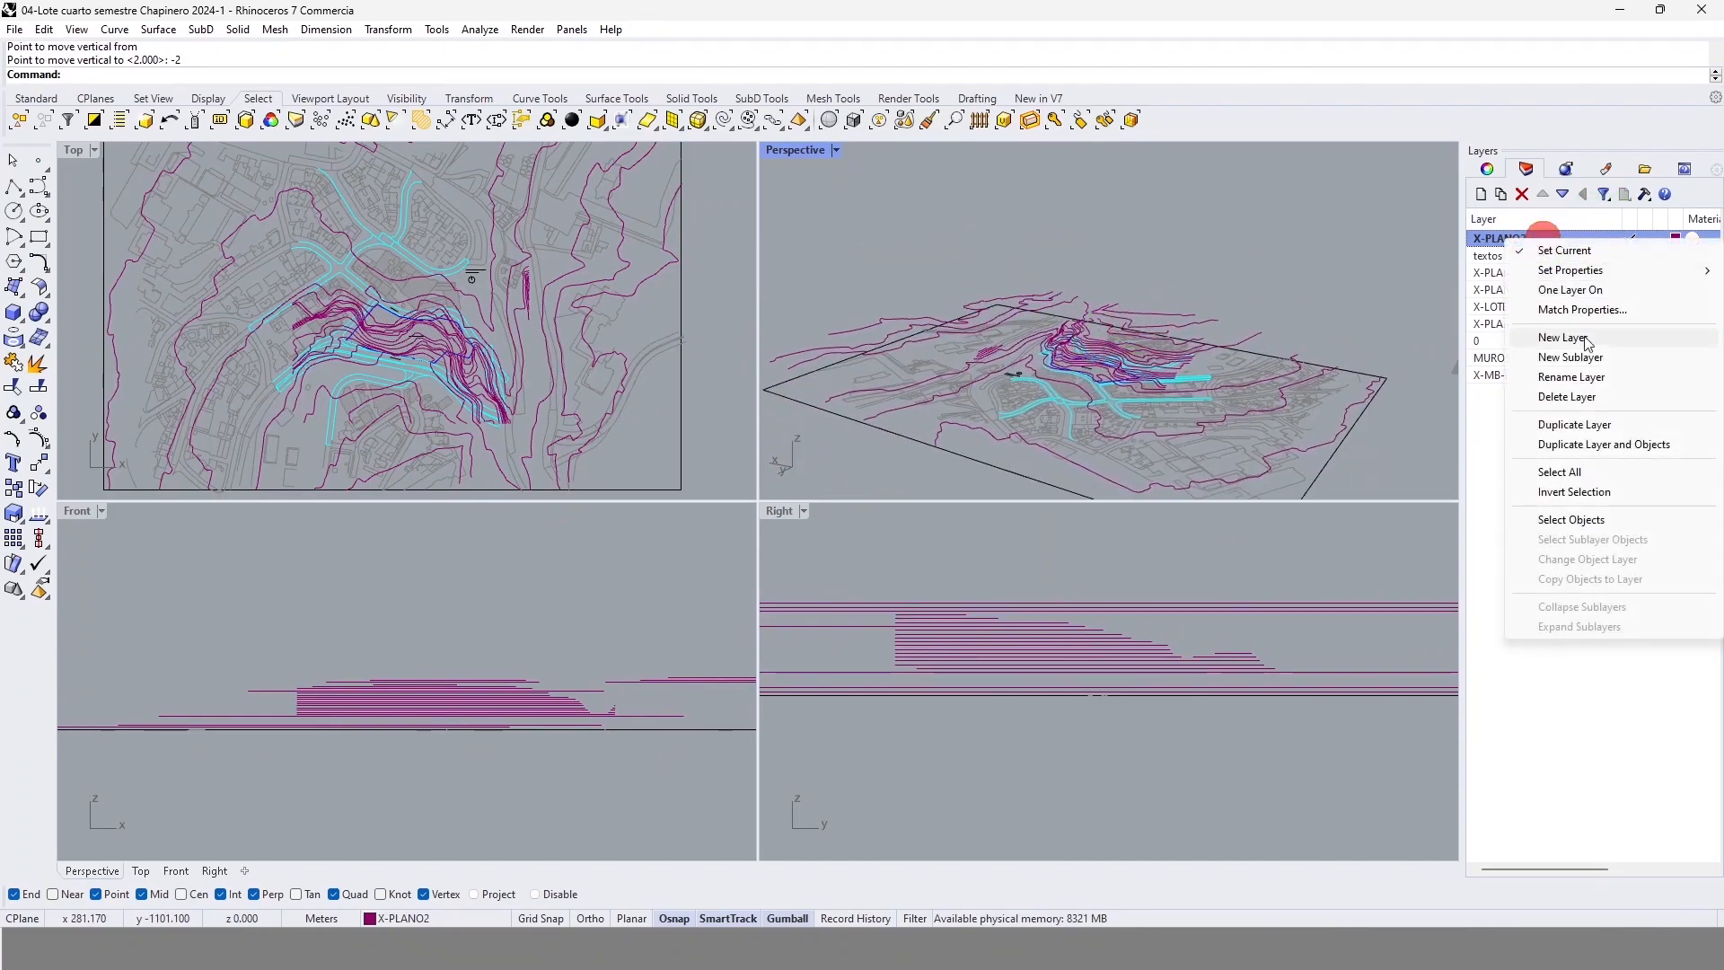
click(1588, 519)
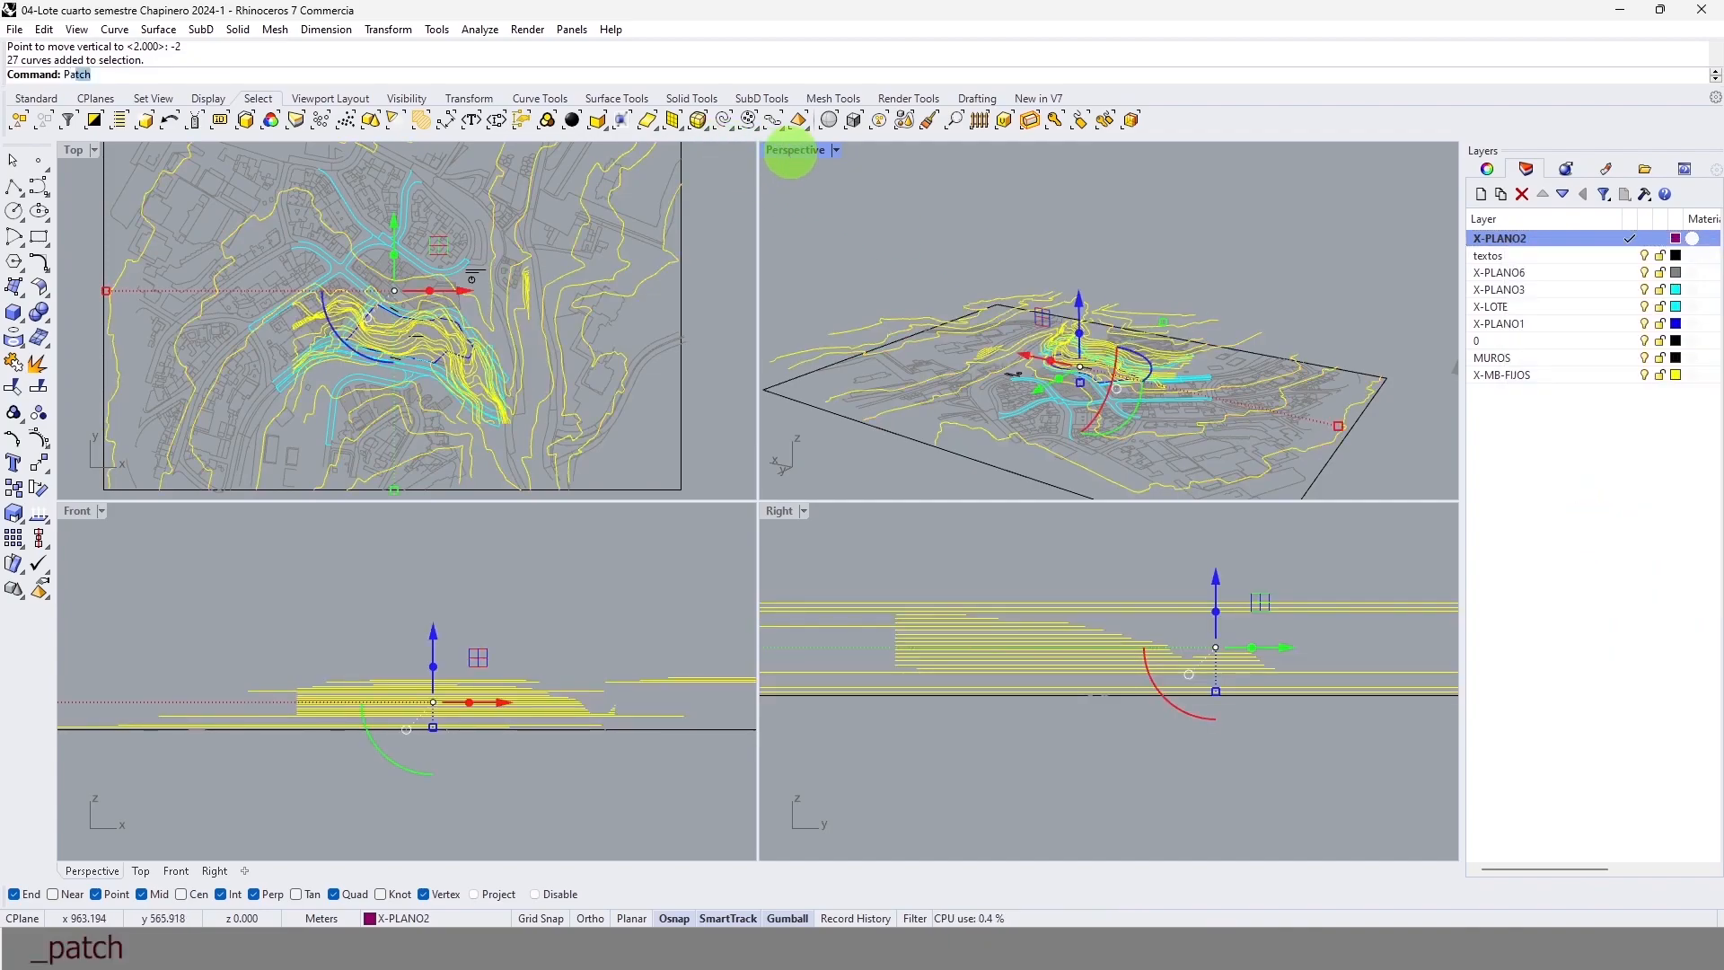
Step: Build a Patch surface from the selected contours with 90 U spans and 90 V spans, and clear the selection
text(h)
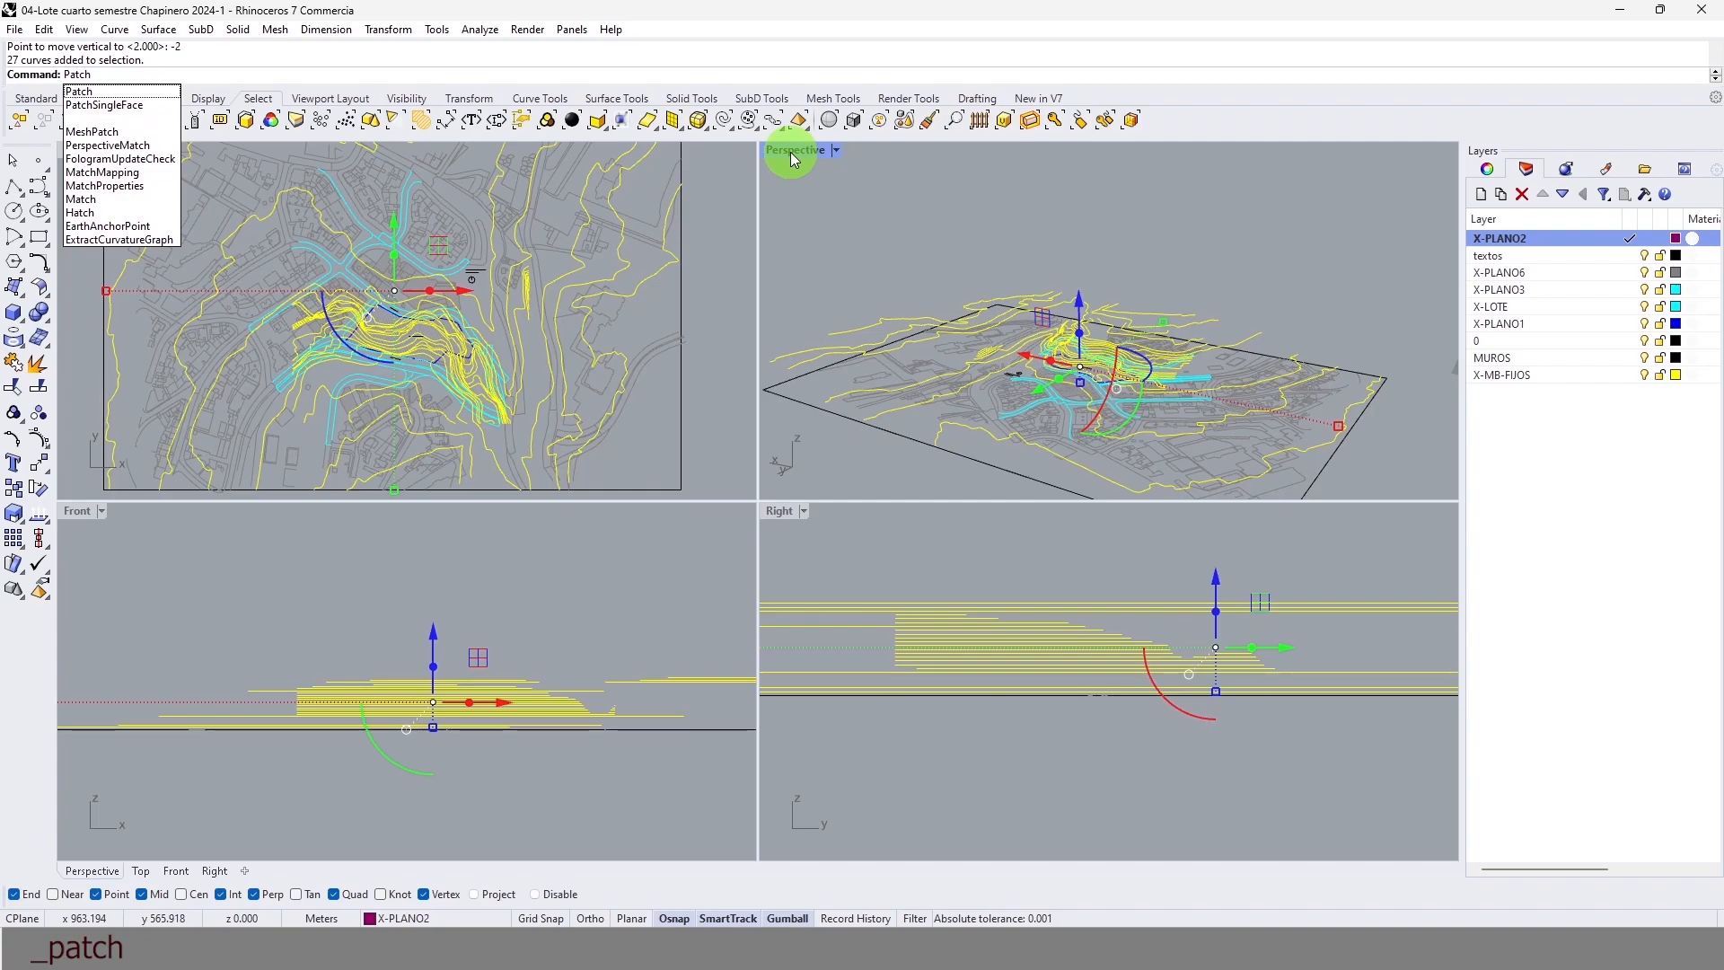
key(Return)
drag(1058, 196, 517, 164)
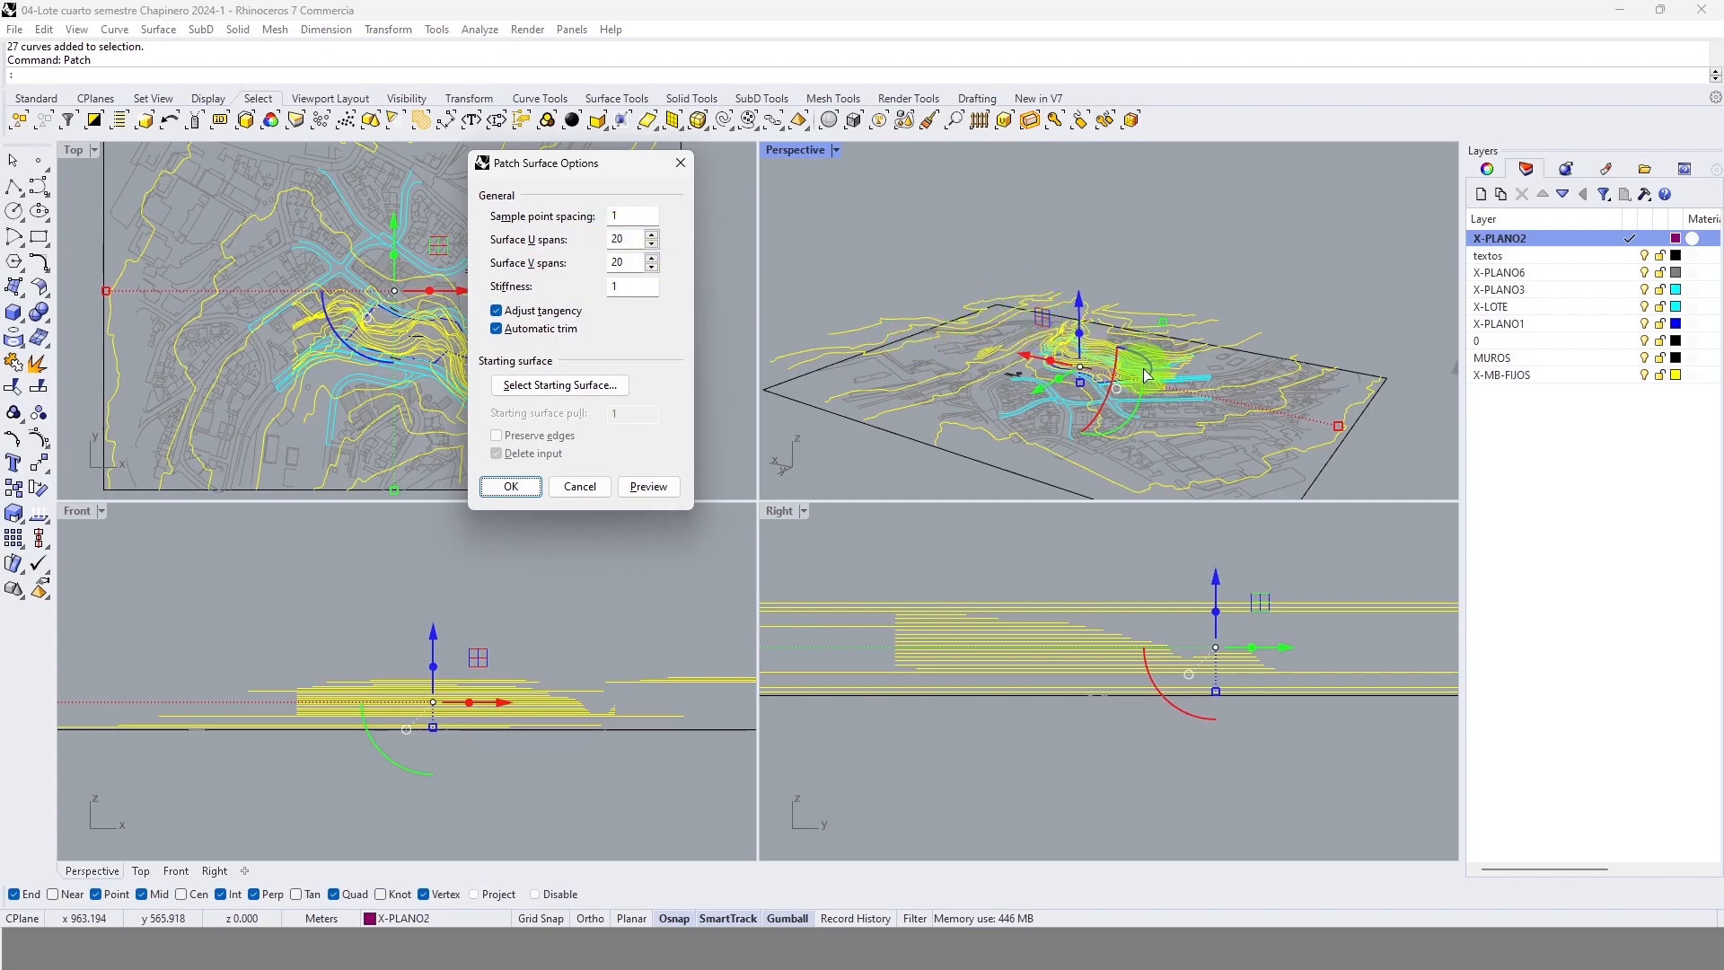
scroll(1149, 375, up, 5)
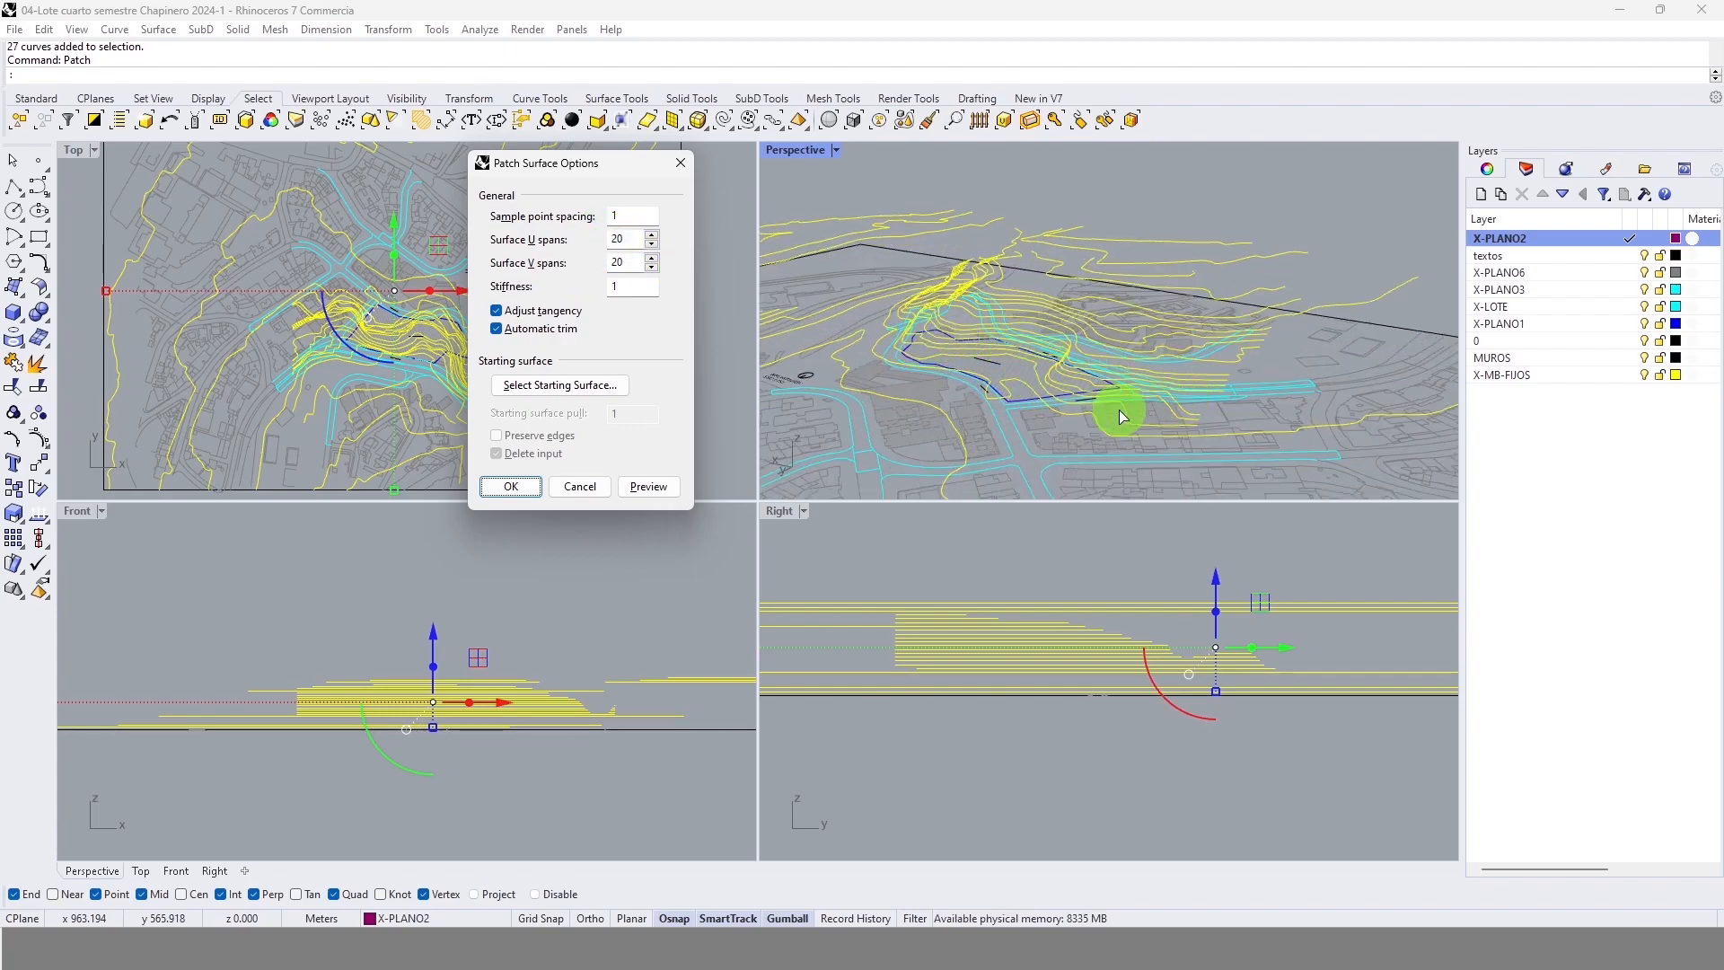
drag(628, 238, 595, 244)
text(90)
double_click(629, 261)
text(90)
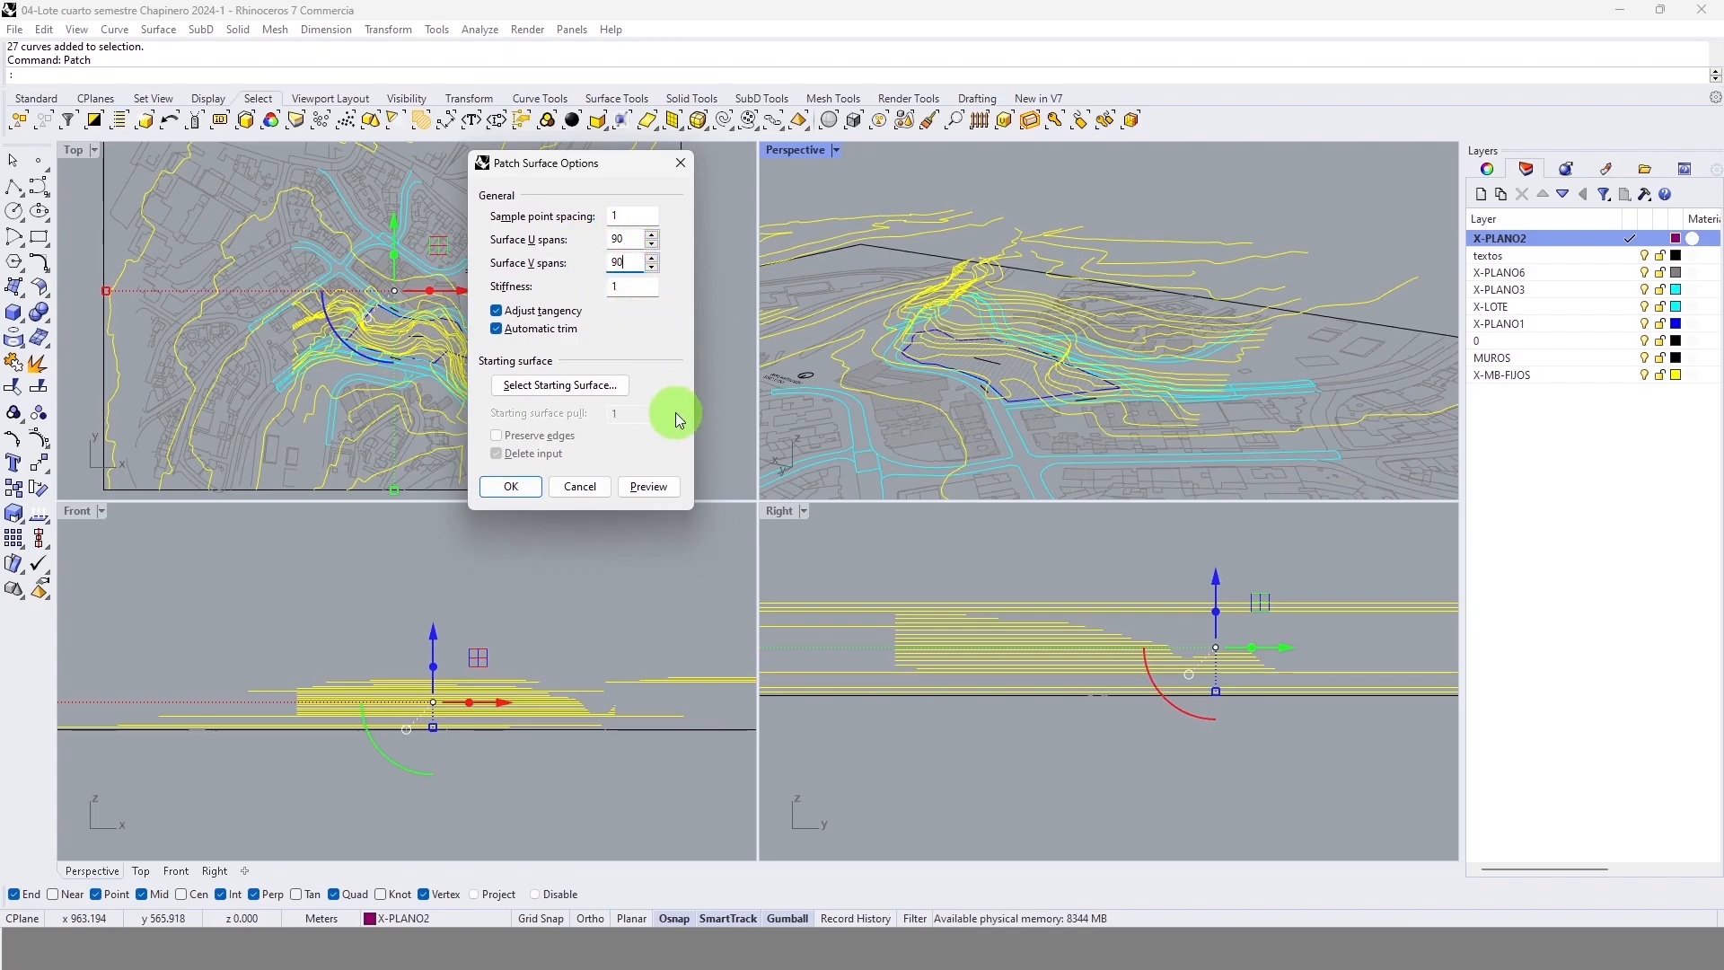
click(510, 486)
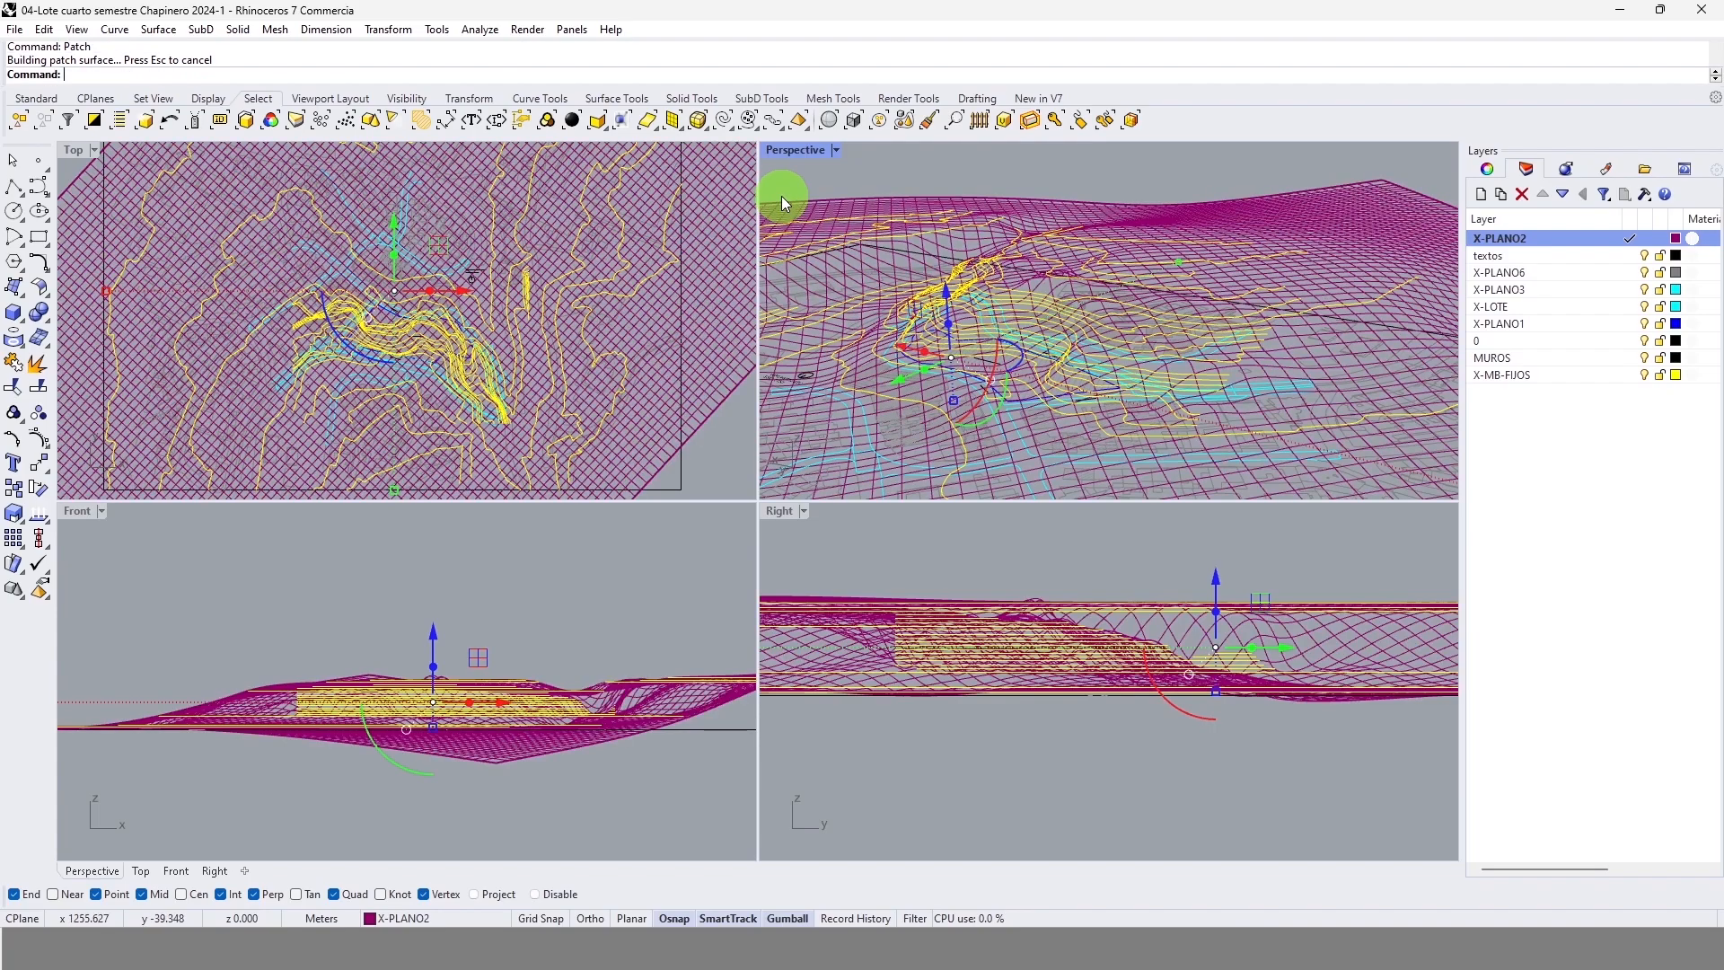
scroll(1074, 228, down, 2)
key(Escape)
right_drag(977, 313, 1029, 296)
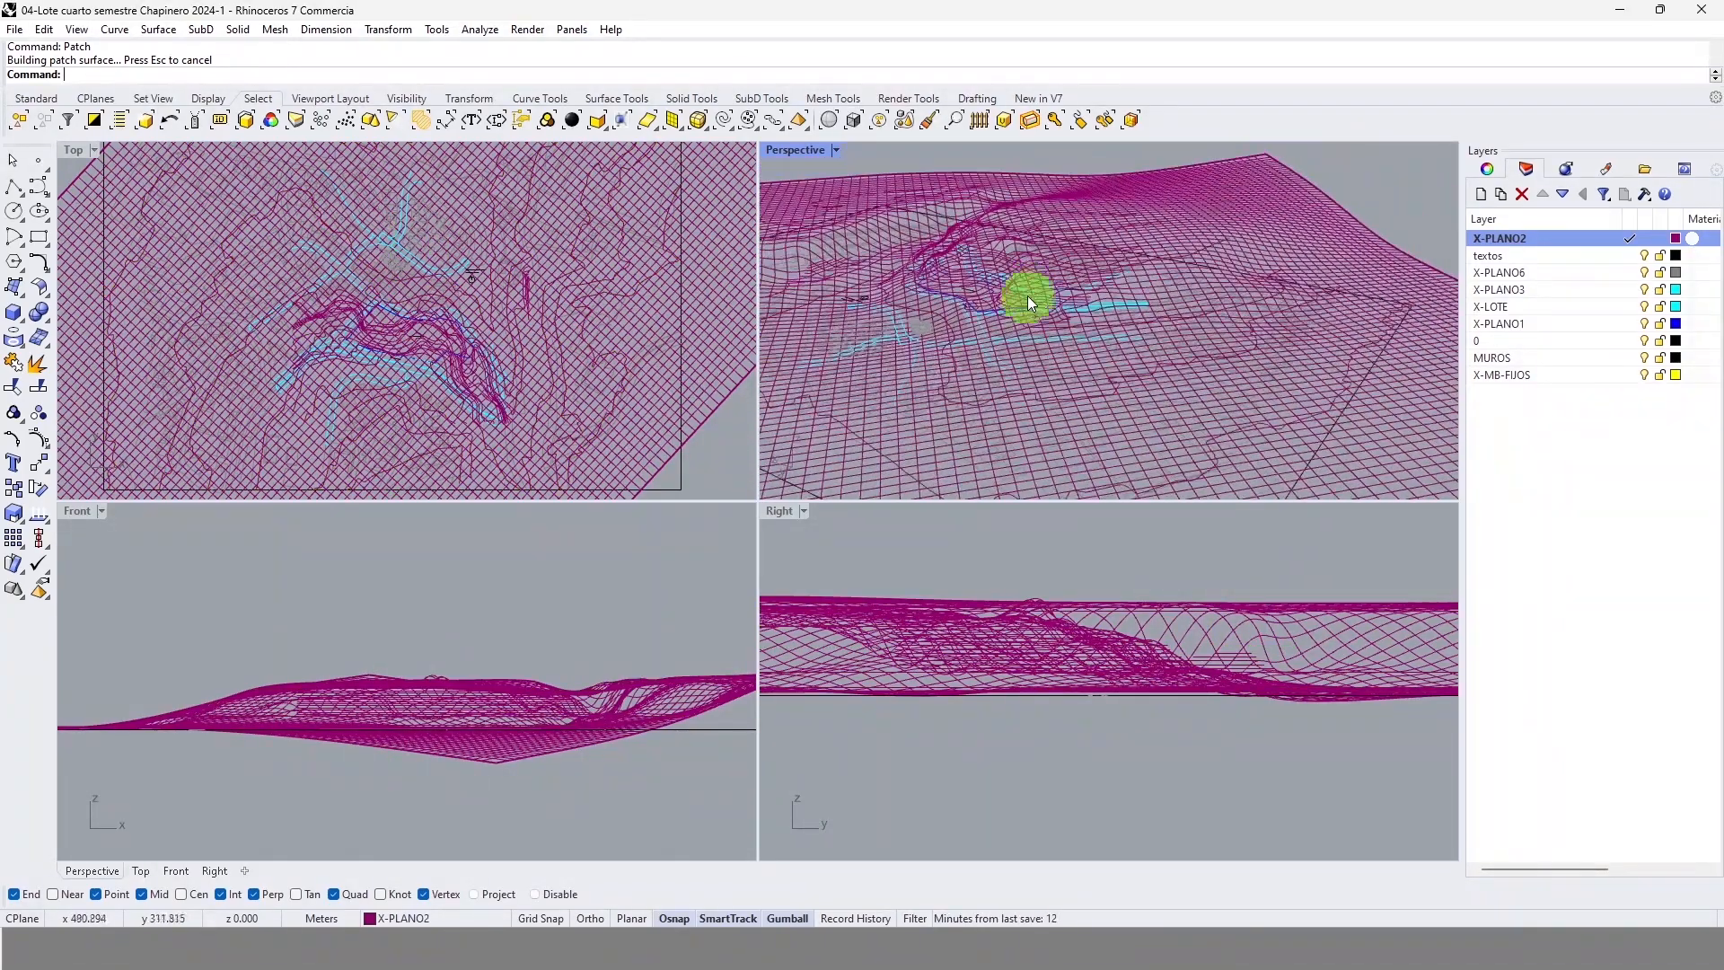
Step: Create a new layer named "terreno srf" and give it a light green colour
click(1481, 194)
text(terreno srf)
key(Return)
click(1678, 257)
click(1005, 461)
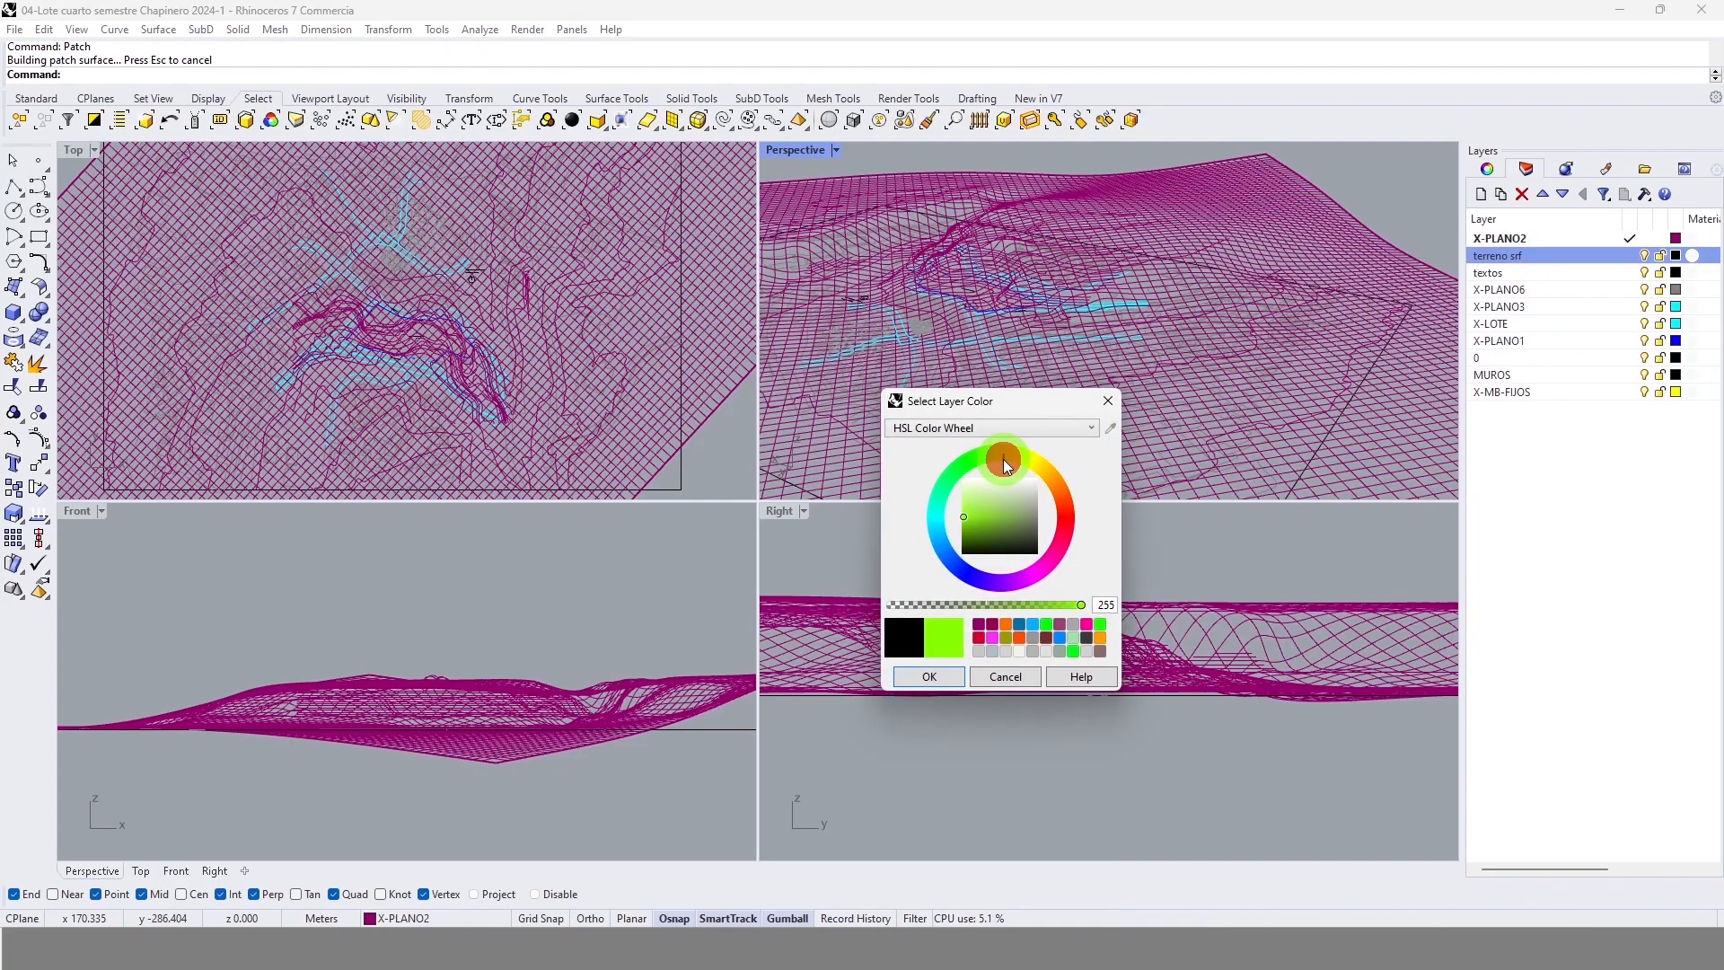
mouse_move(1006, 508)
mouse_down()
mouse_move(1001, 493)
mouse_move(986, 506)
mouse_up()
click(941, 676)
Step: Move the patched terrain surface to the "terreno srf" layer
click(1260, 221)
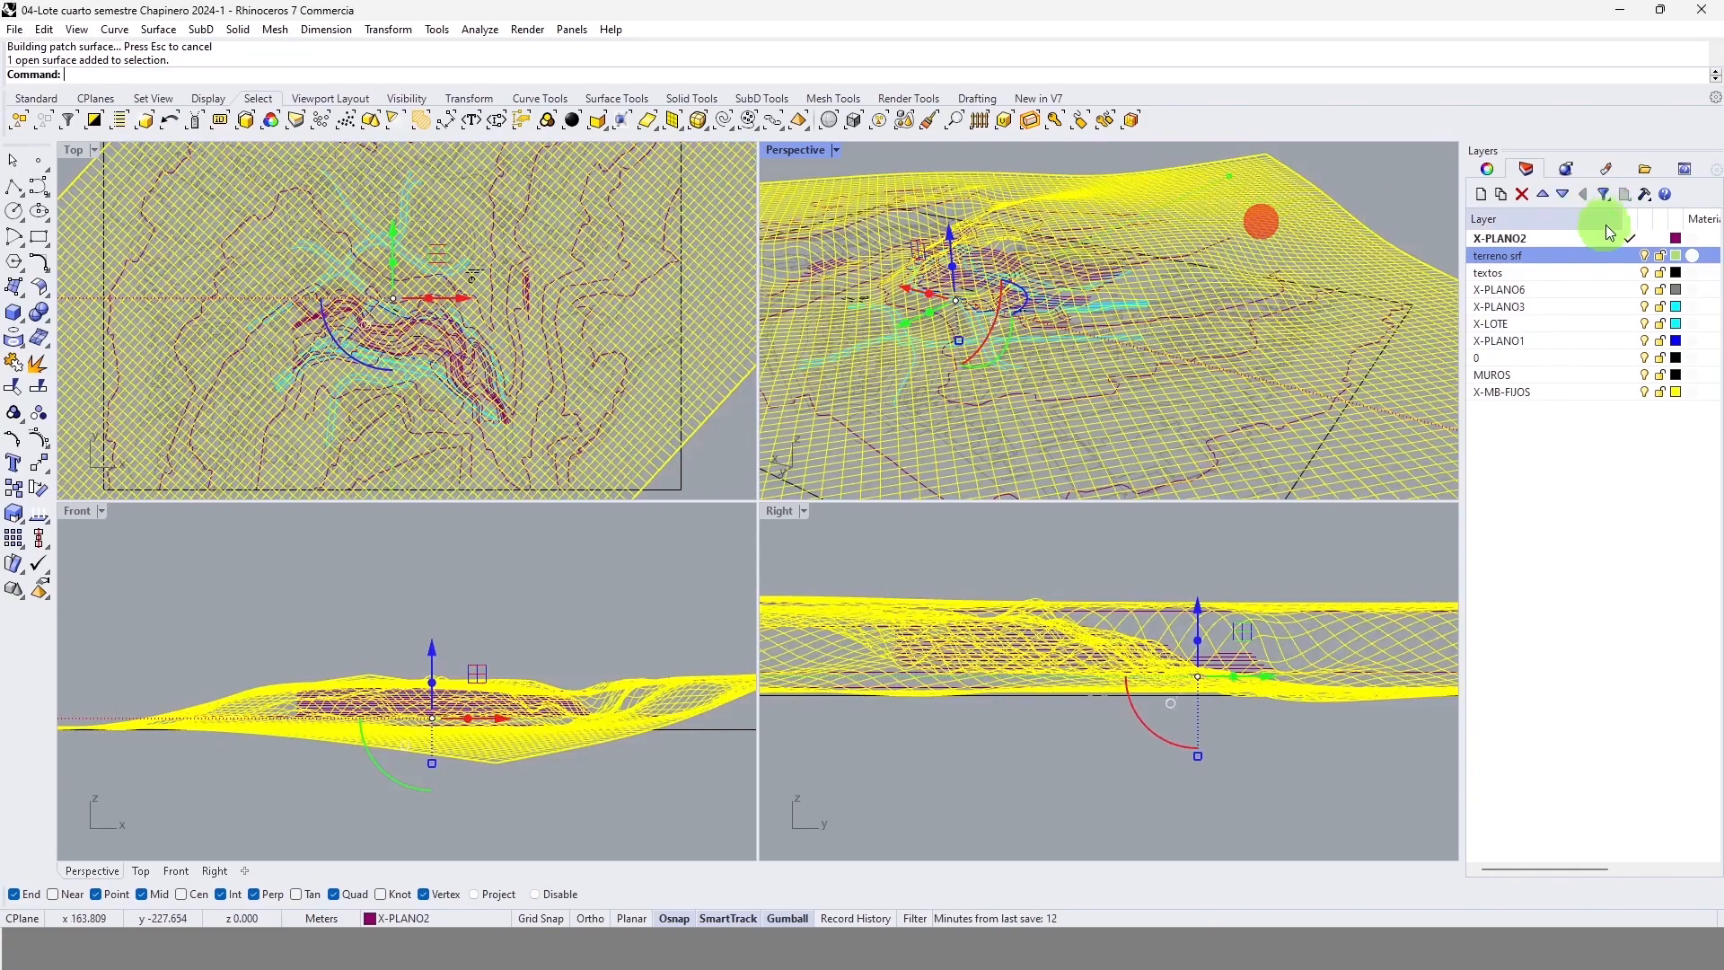
right_click(1558, 255)
click(1570, 572)
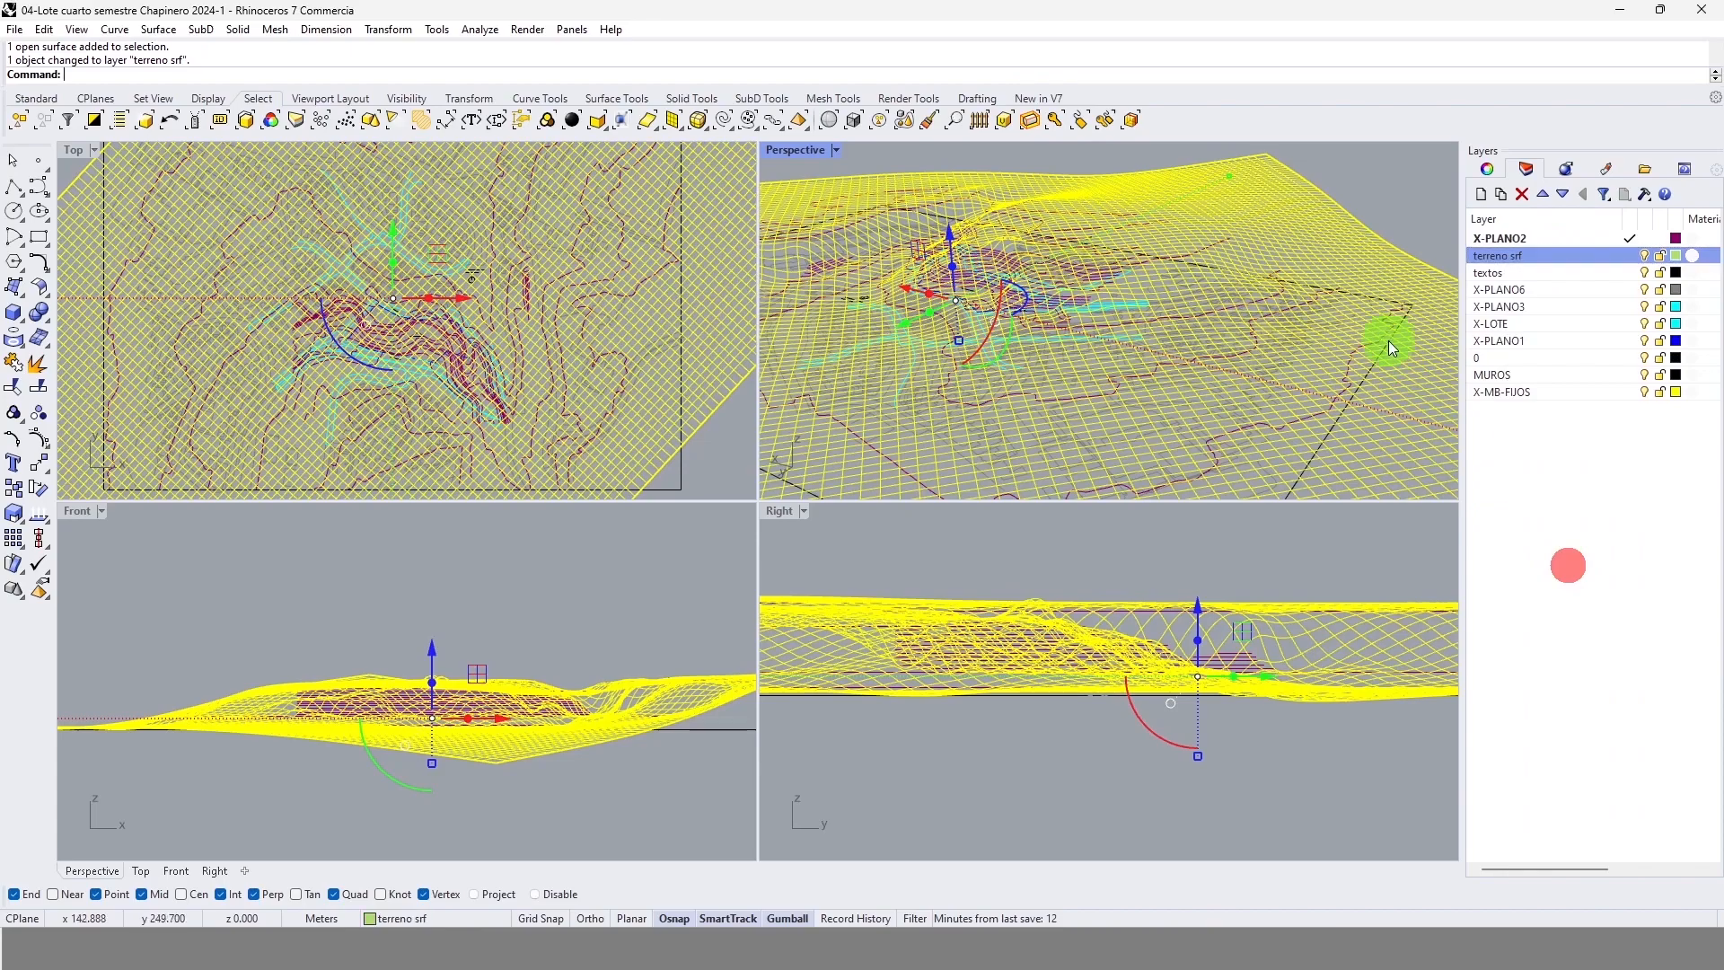
Step: Clear the selection, then hide and show the "terreno srf" layer to compare the contours with the terrain surface
click(1393, 189)
click(1645, 256)
scroll(1167, 291, down, 5)
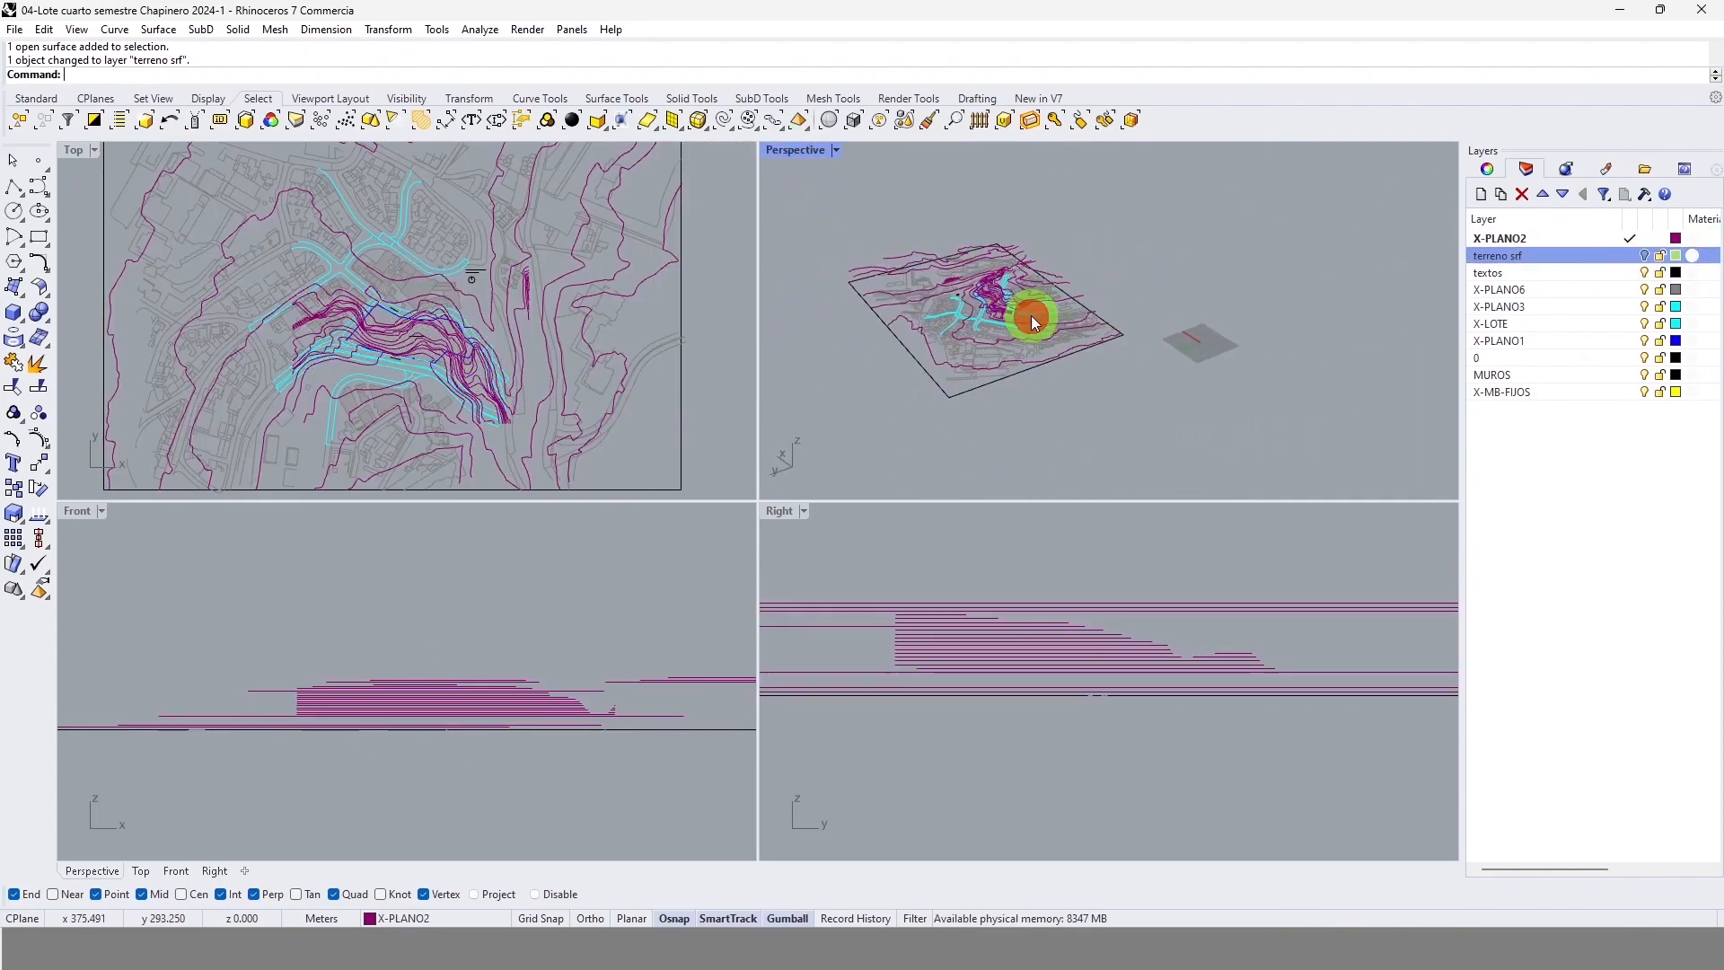
right_drag(1031, 316, 1033, 310)
click(1644, 256)
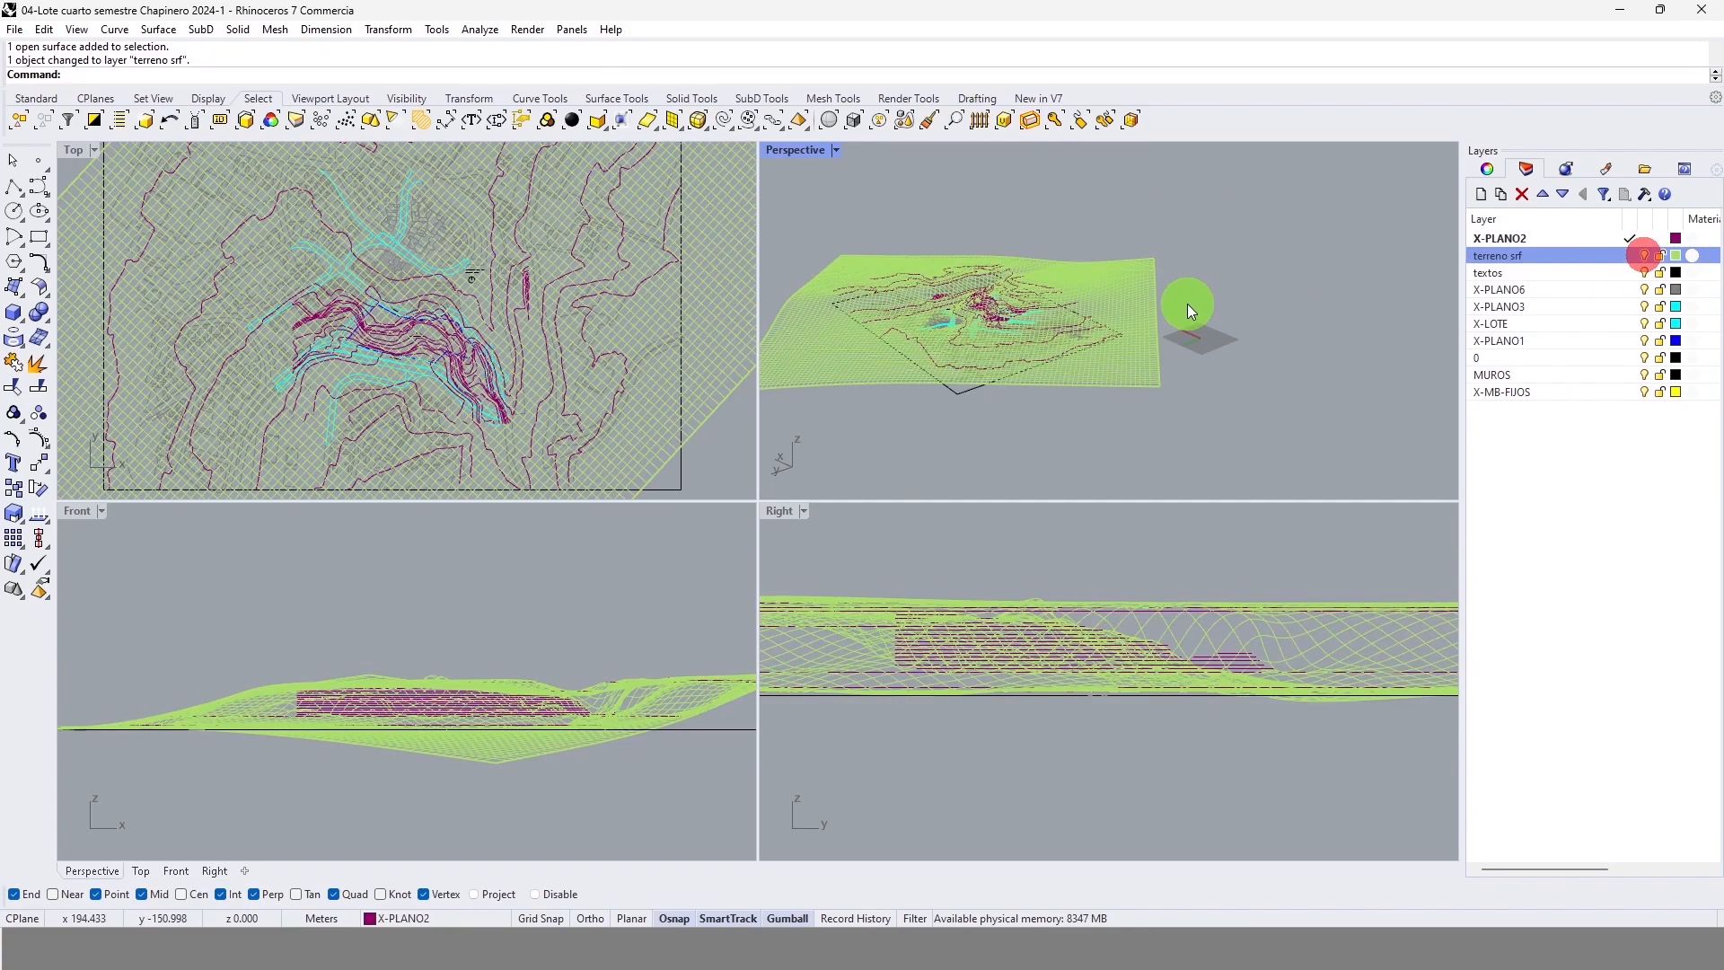
scroll(952, 310, up, 5)
mouse_move(947, 310)
right_down()
mouse_move(1091, 288)
mouse_move(1162, 239)
mouse_move(1170, 270)
mouse_move(1053, 284)
mouse_move(1039, 335)
mouse_move(1079, 284)
right_up()
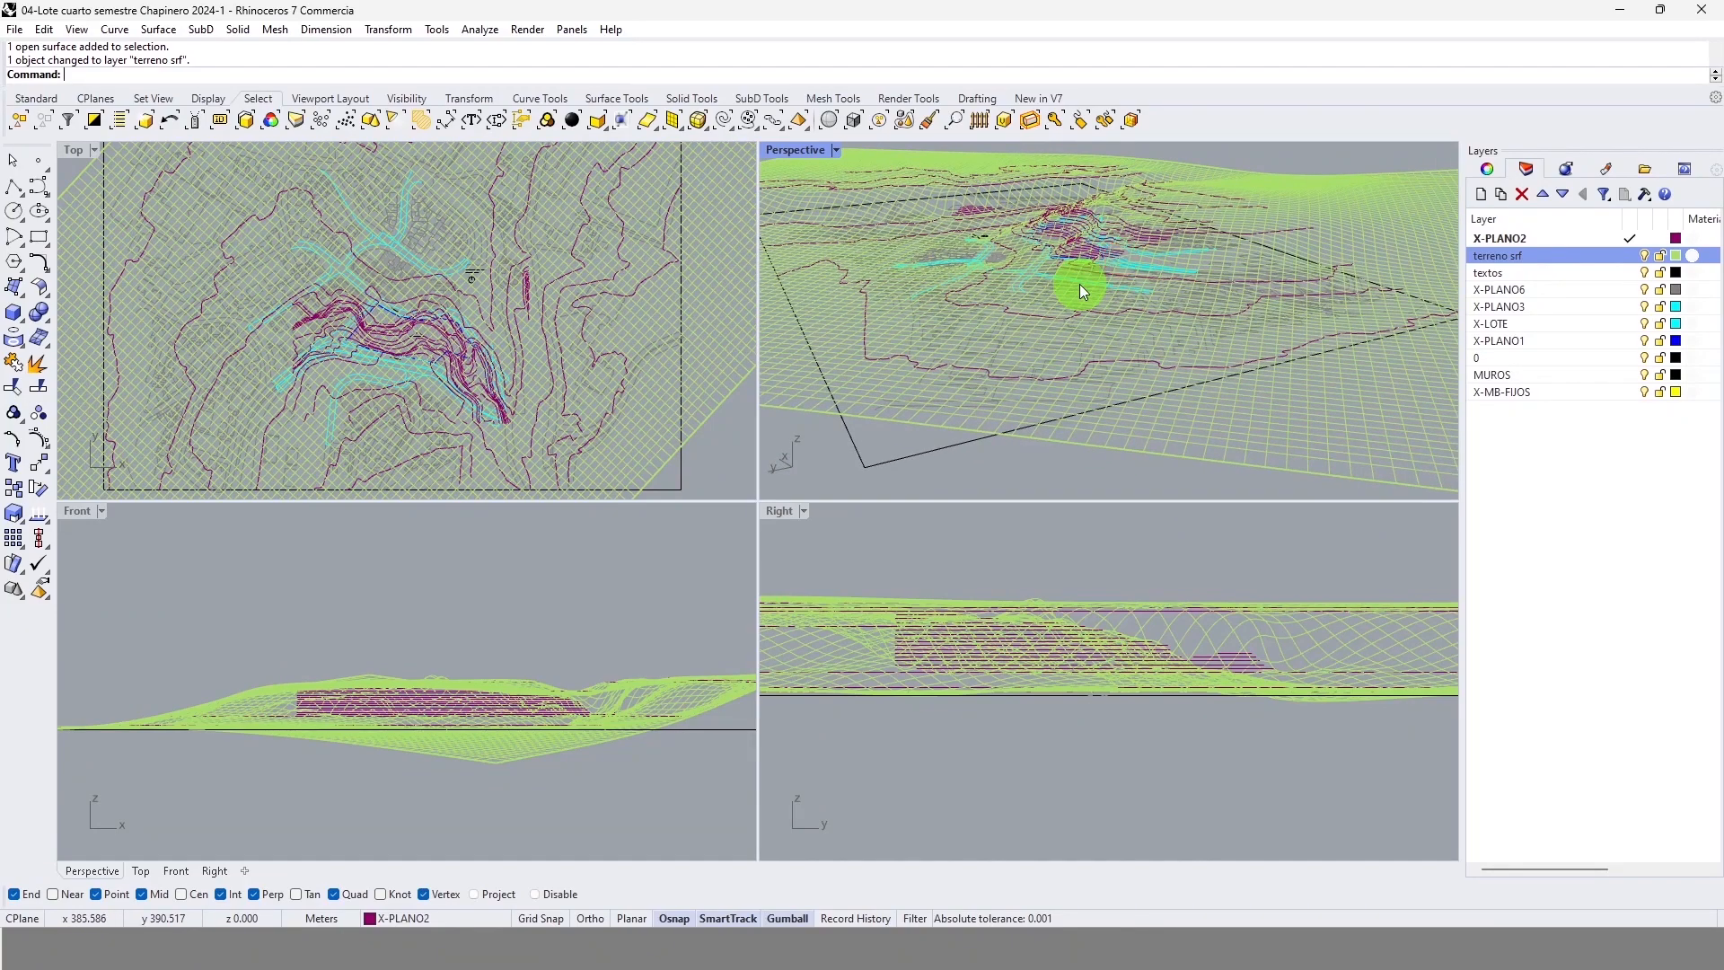
Step: Maximize the Perspective viewport and set its display mode to Rendered to inspect the terrain relief
double_click(794, 152)
right_drag(774, 440, 635, 388)
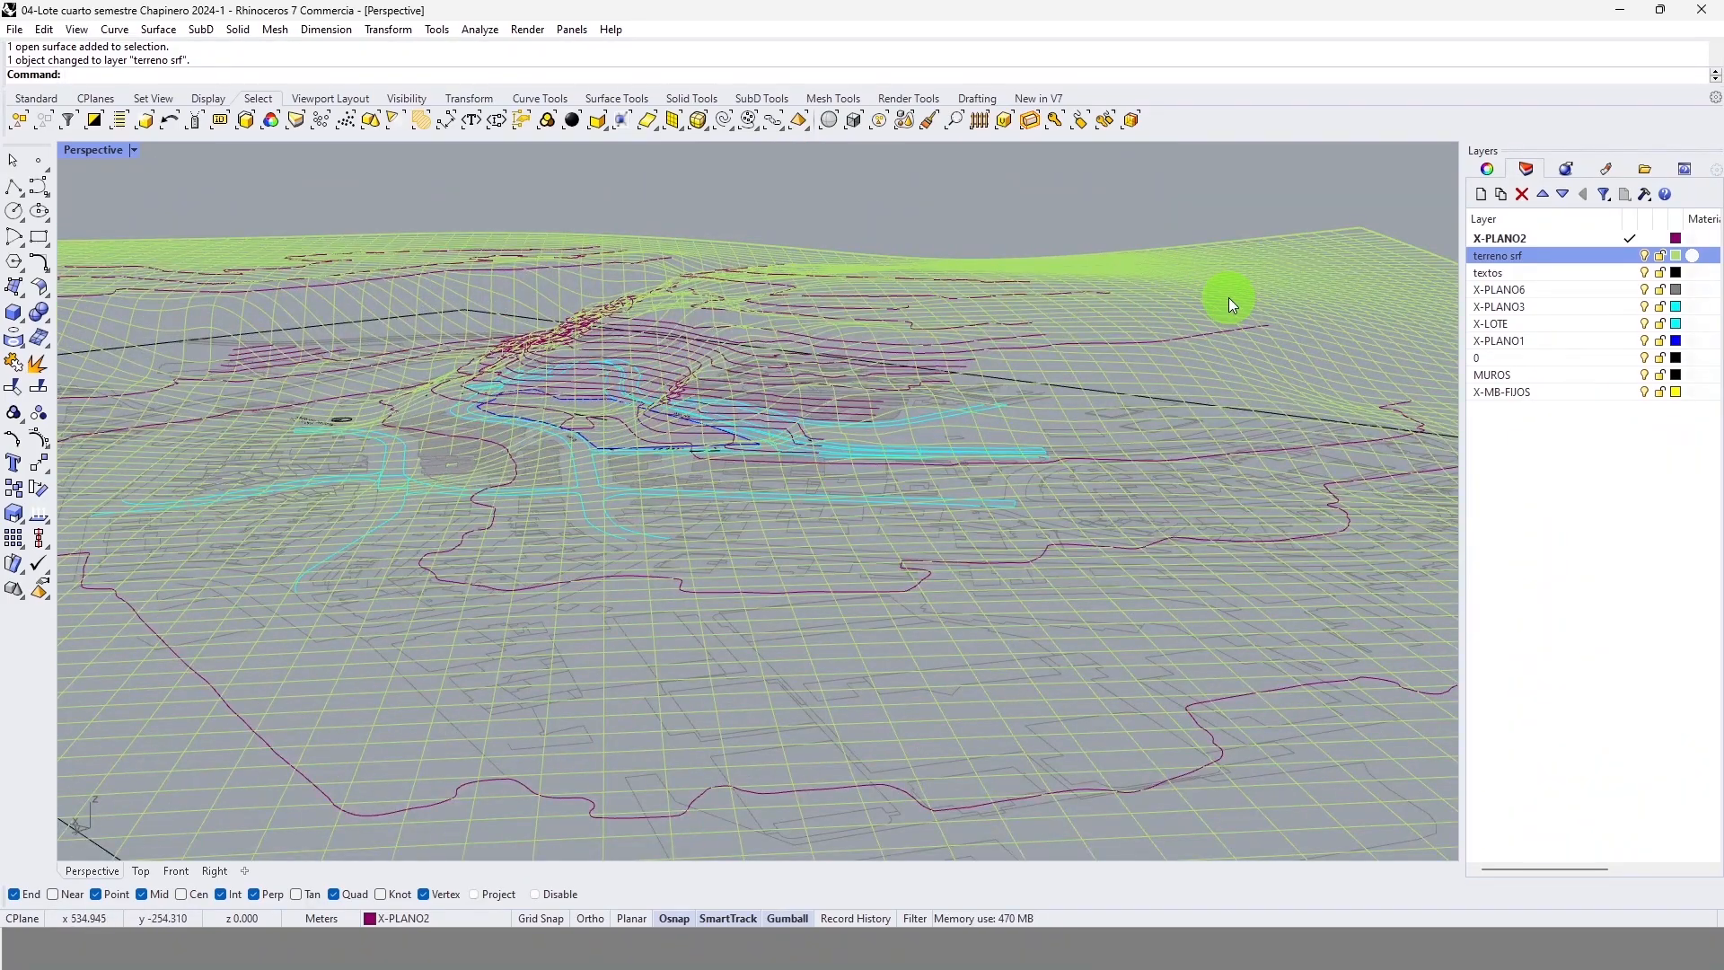
right_drag(1253, 287, 1251, 266)
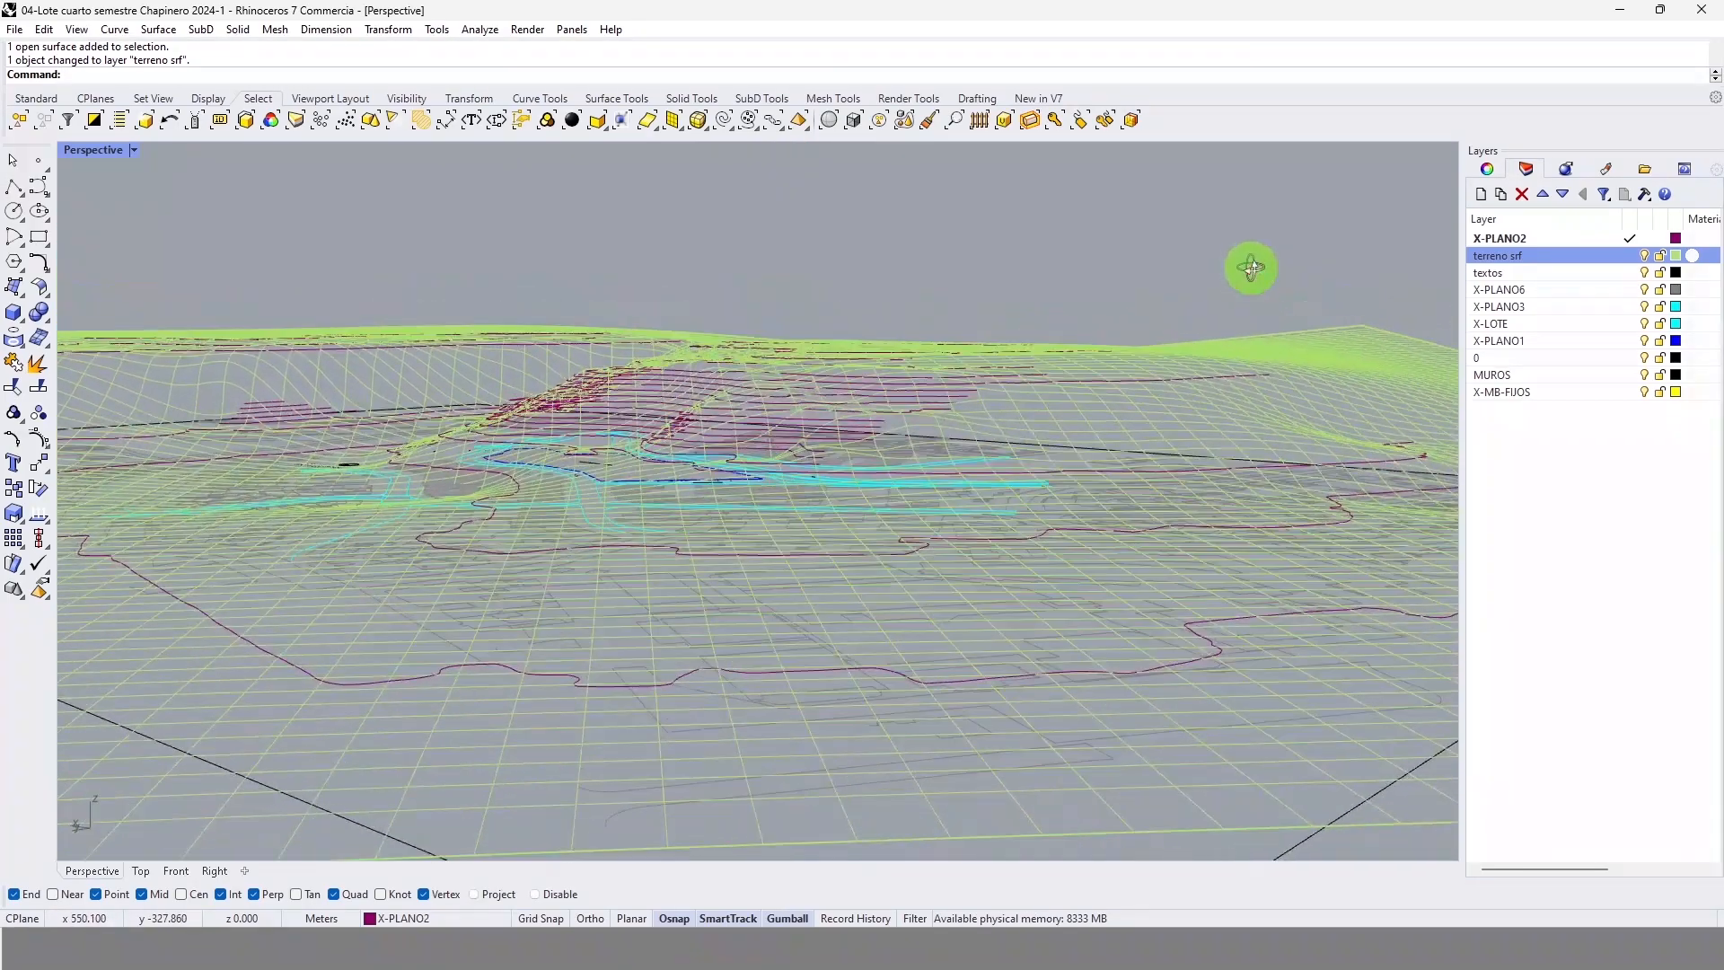
right_drag(789, 377, 777, 387)
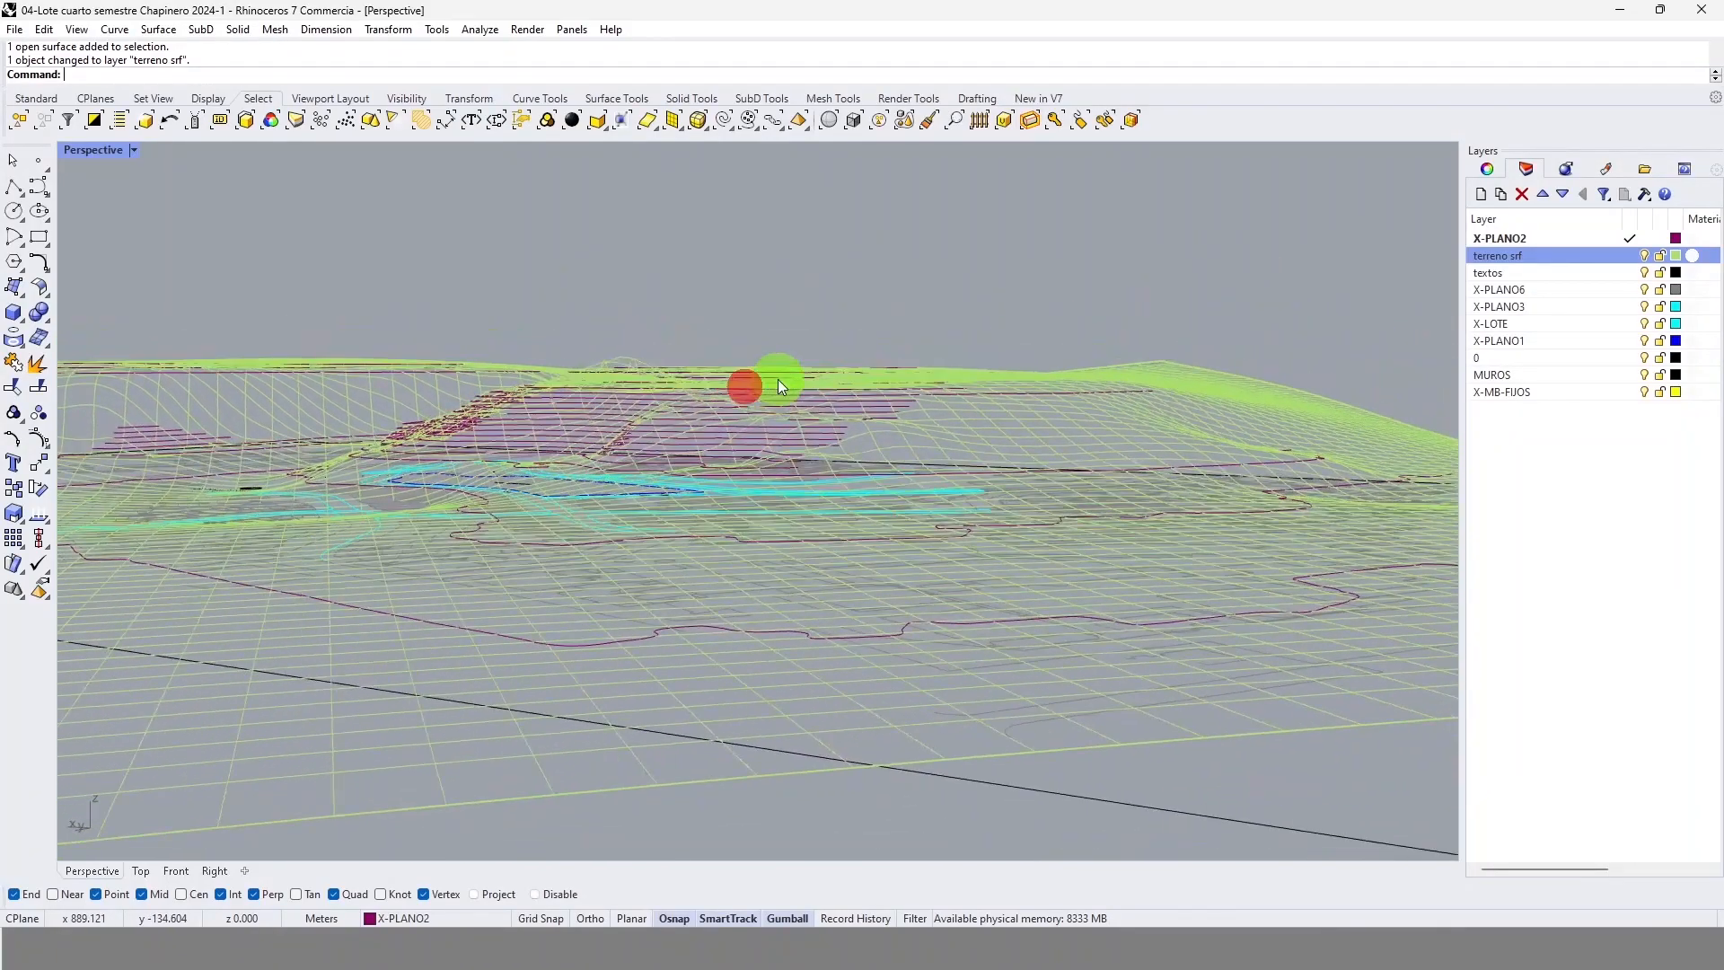
click(133, 151)
click(113, 260)
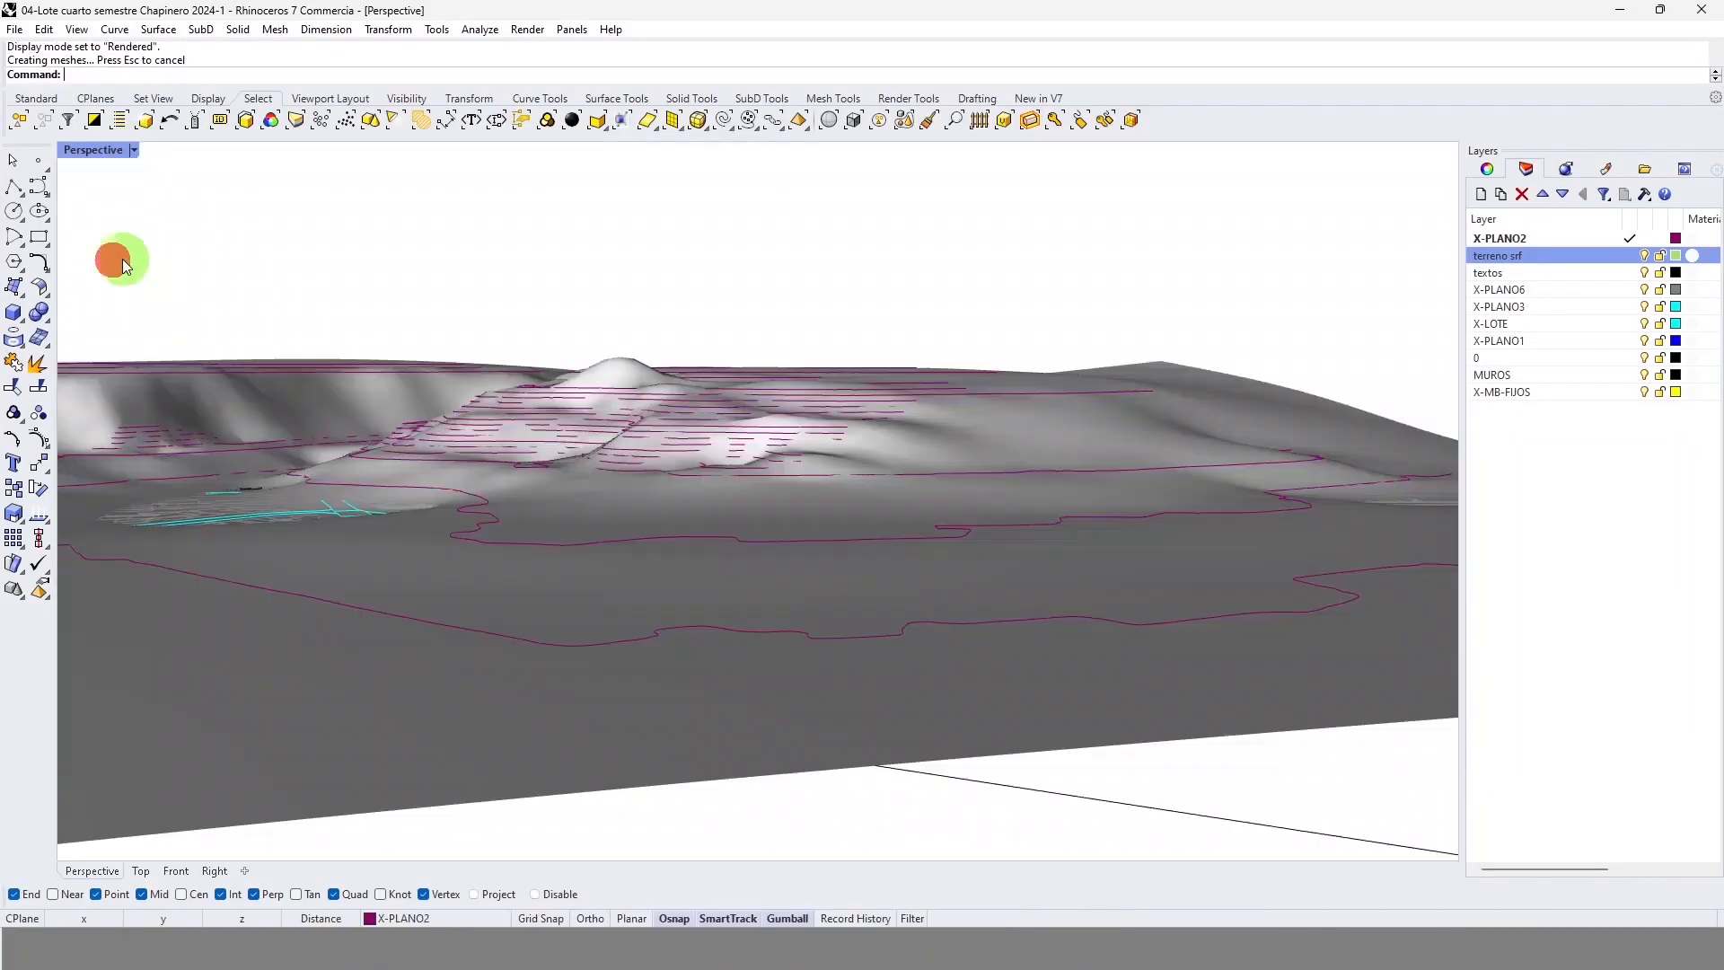
right_drag(519, 513, 994, 386)
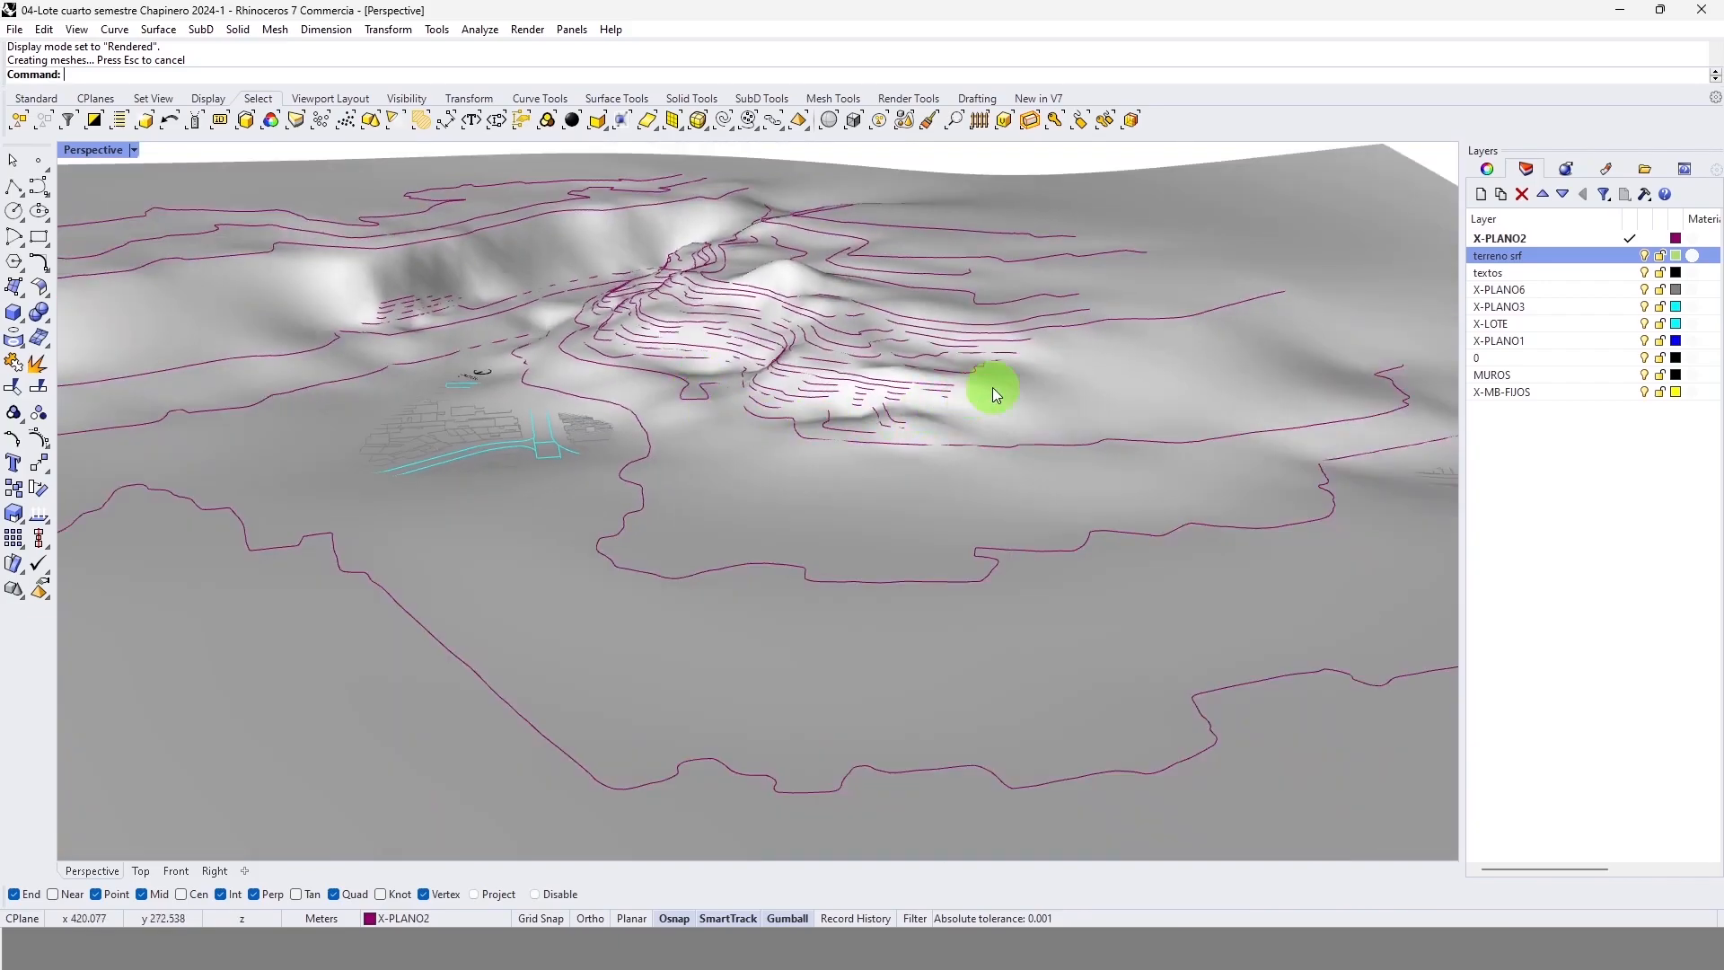
Step: Convert the terrain surface to a SubD with ToSubD, using UseSurface=Location, SurfaceCorners=No and DeleteInput=No
click(1264, 209)
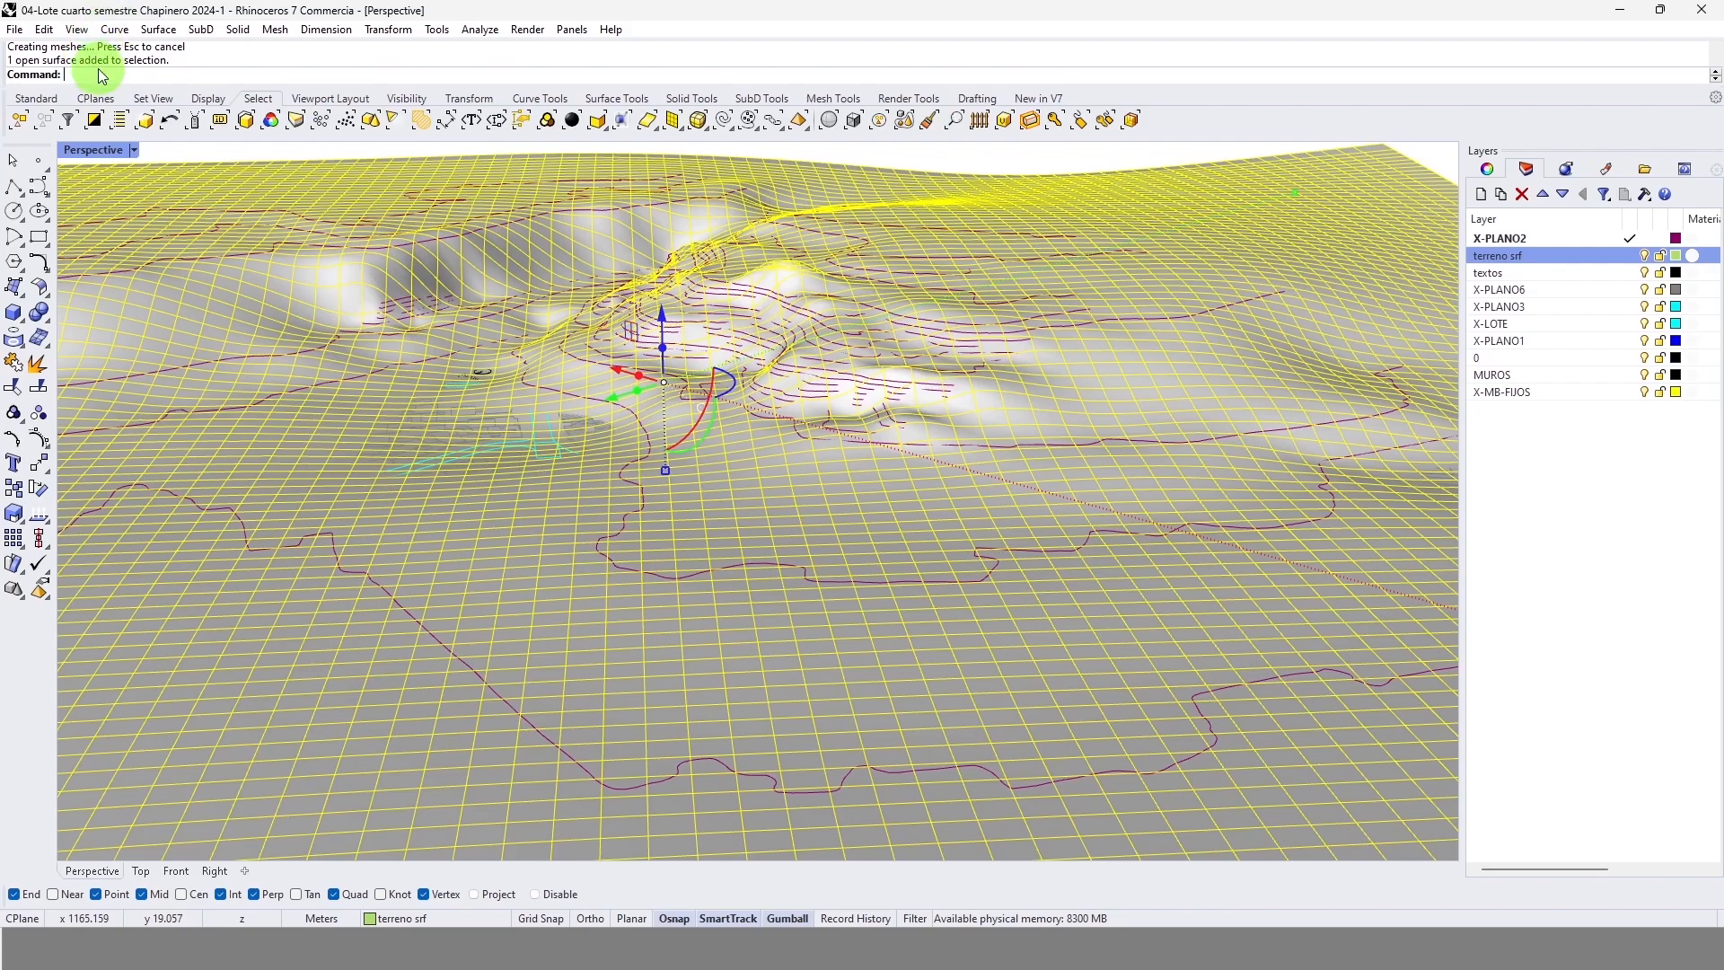
text(tosubd)
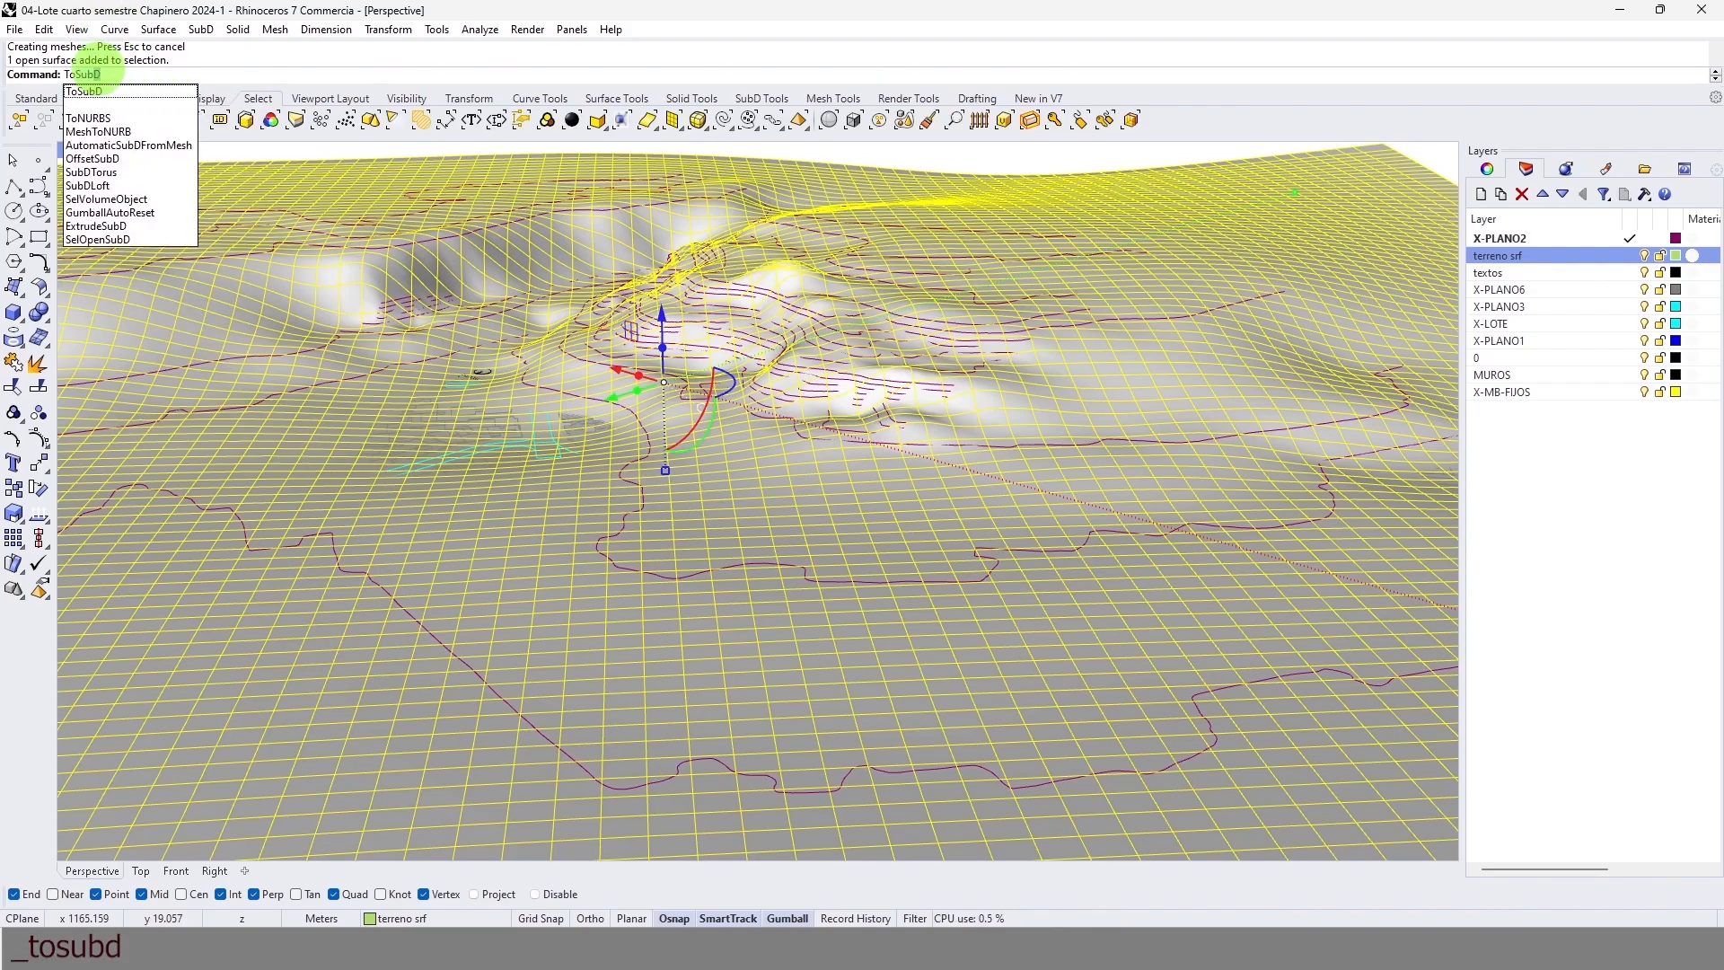
click(90, 91)
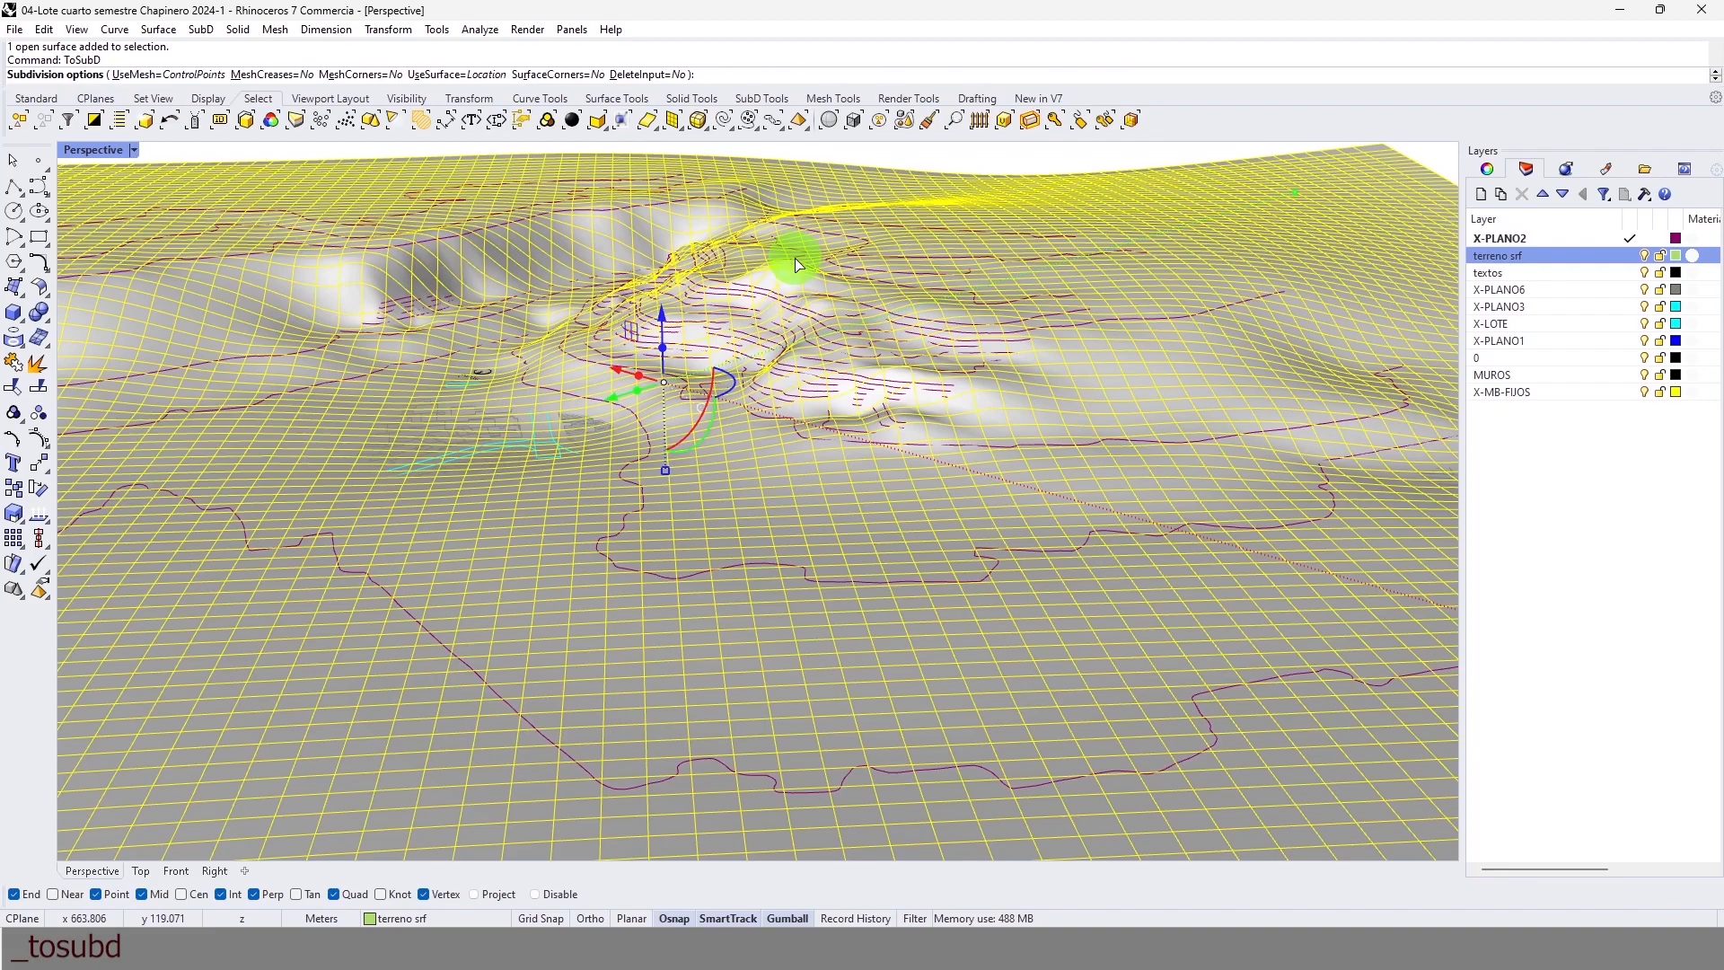
key(Return)
key(Return)
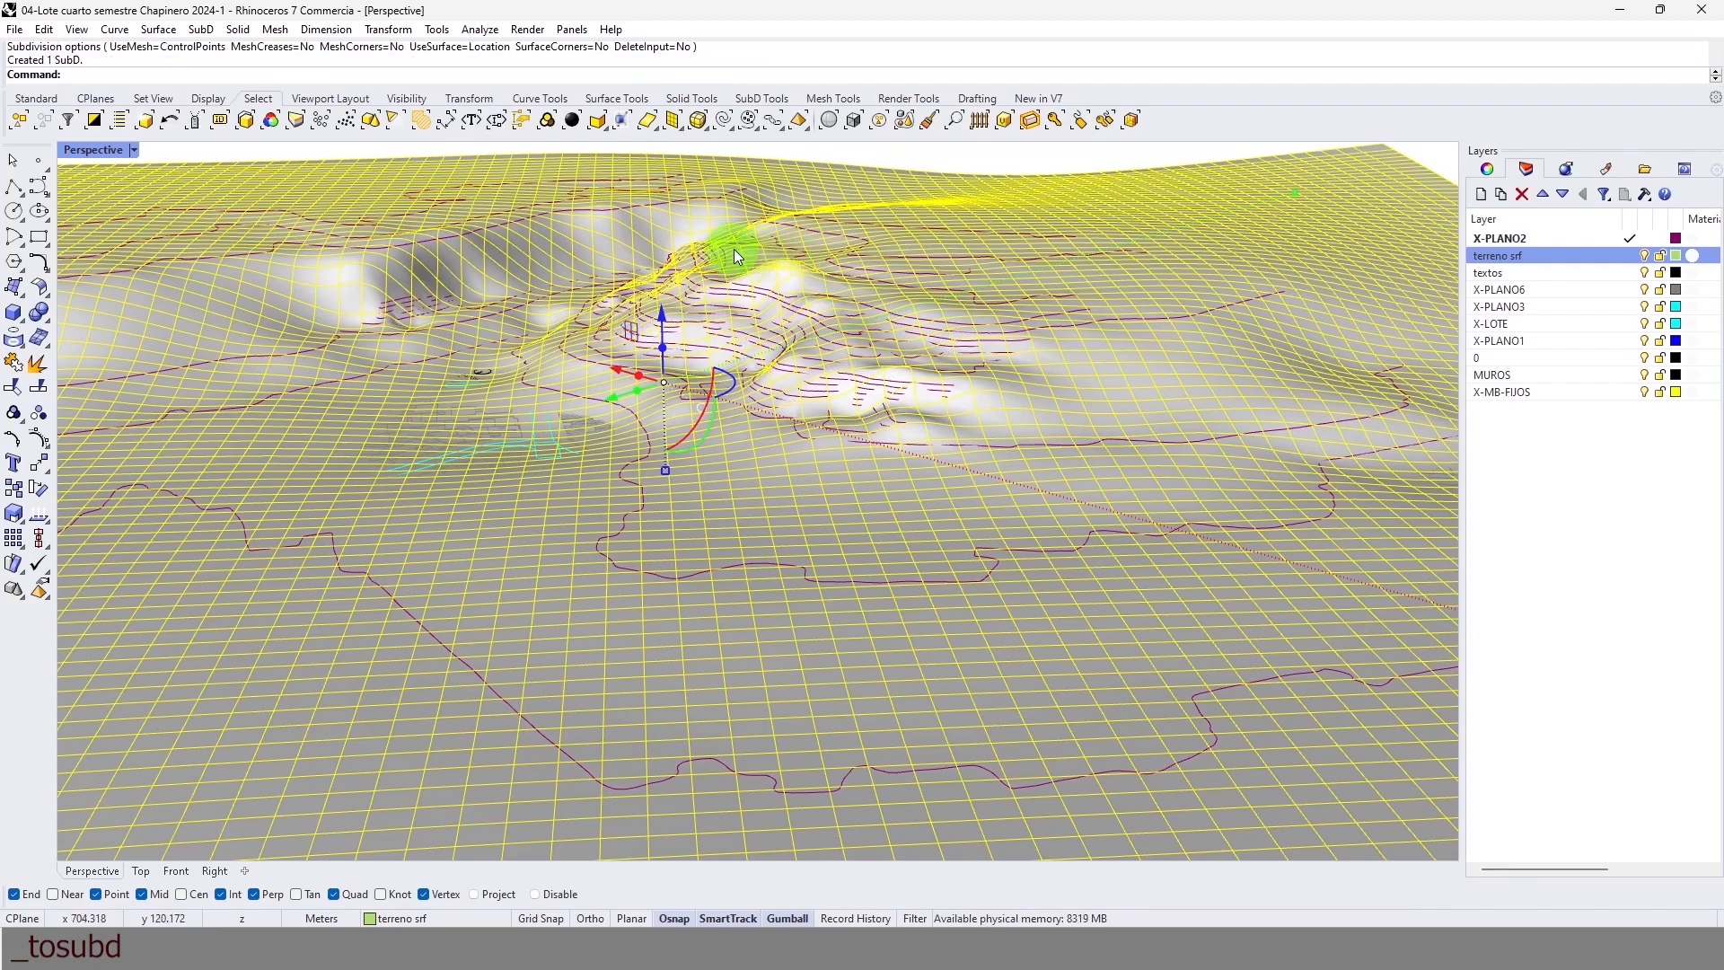
Step: Undo the last deletion to restore the overlapping terrain object
scroll(510, 354, down, 3)
key(ctrl+z)
scroll(1123, 499, up, 5)
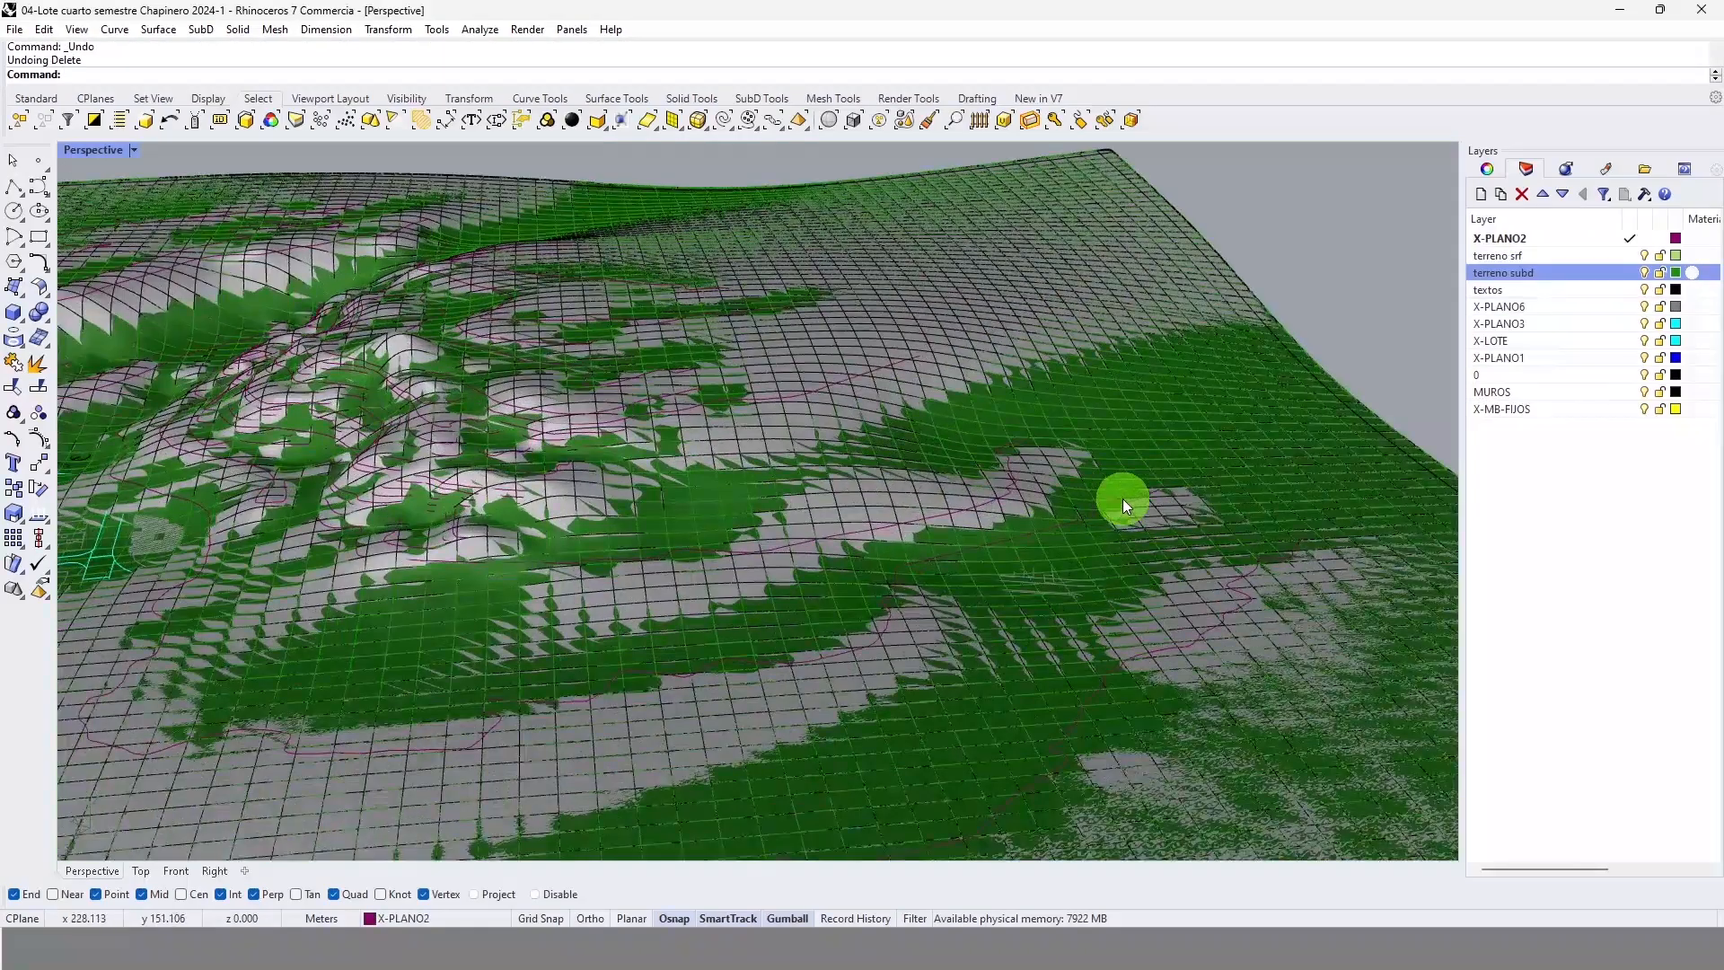
scroll(1167, 520, down, 2)
mouse_move(1216, 529)
right_down()
mouse_move(1071, 536)
mouse_move(1193, 429)
right_up()
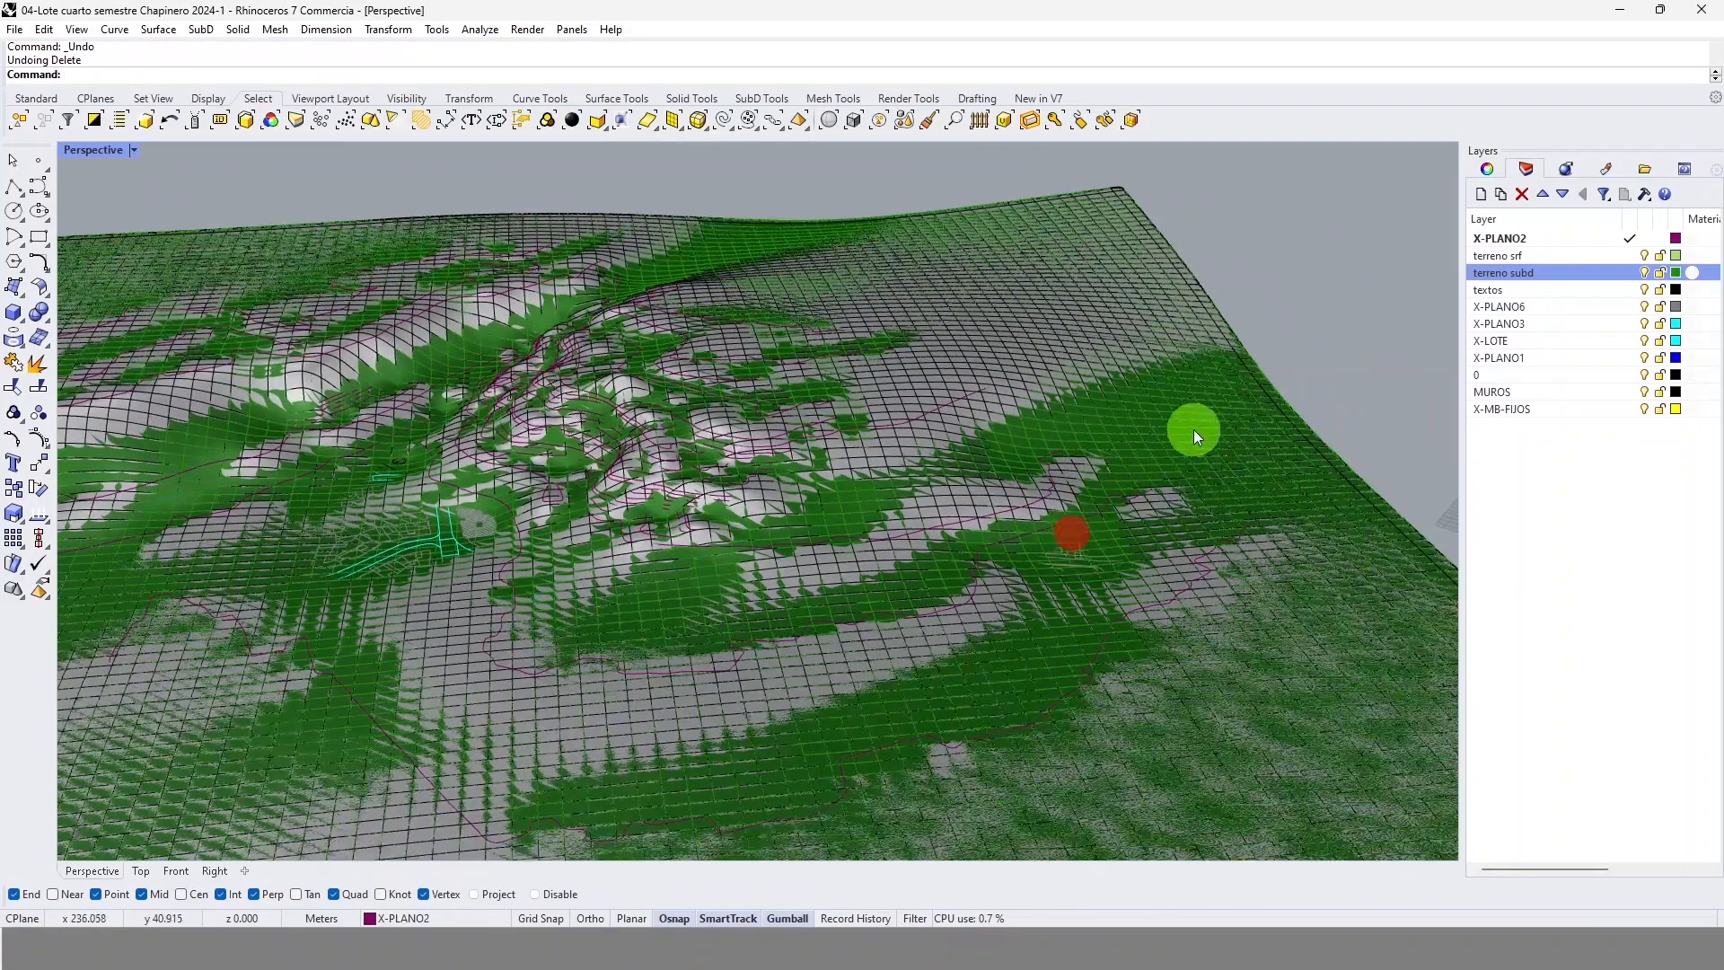
Step: Move the original terrain surface from "terreno subd" to the "terreno srf" layer and clear the selection
click(1153, 413)
click(1490, 169)
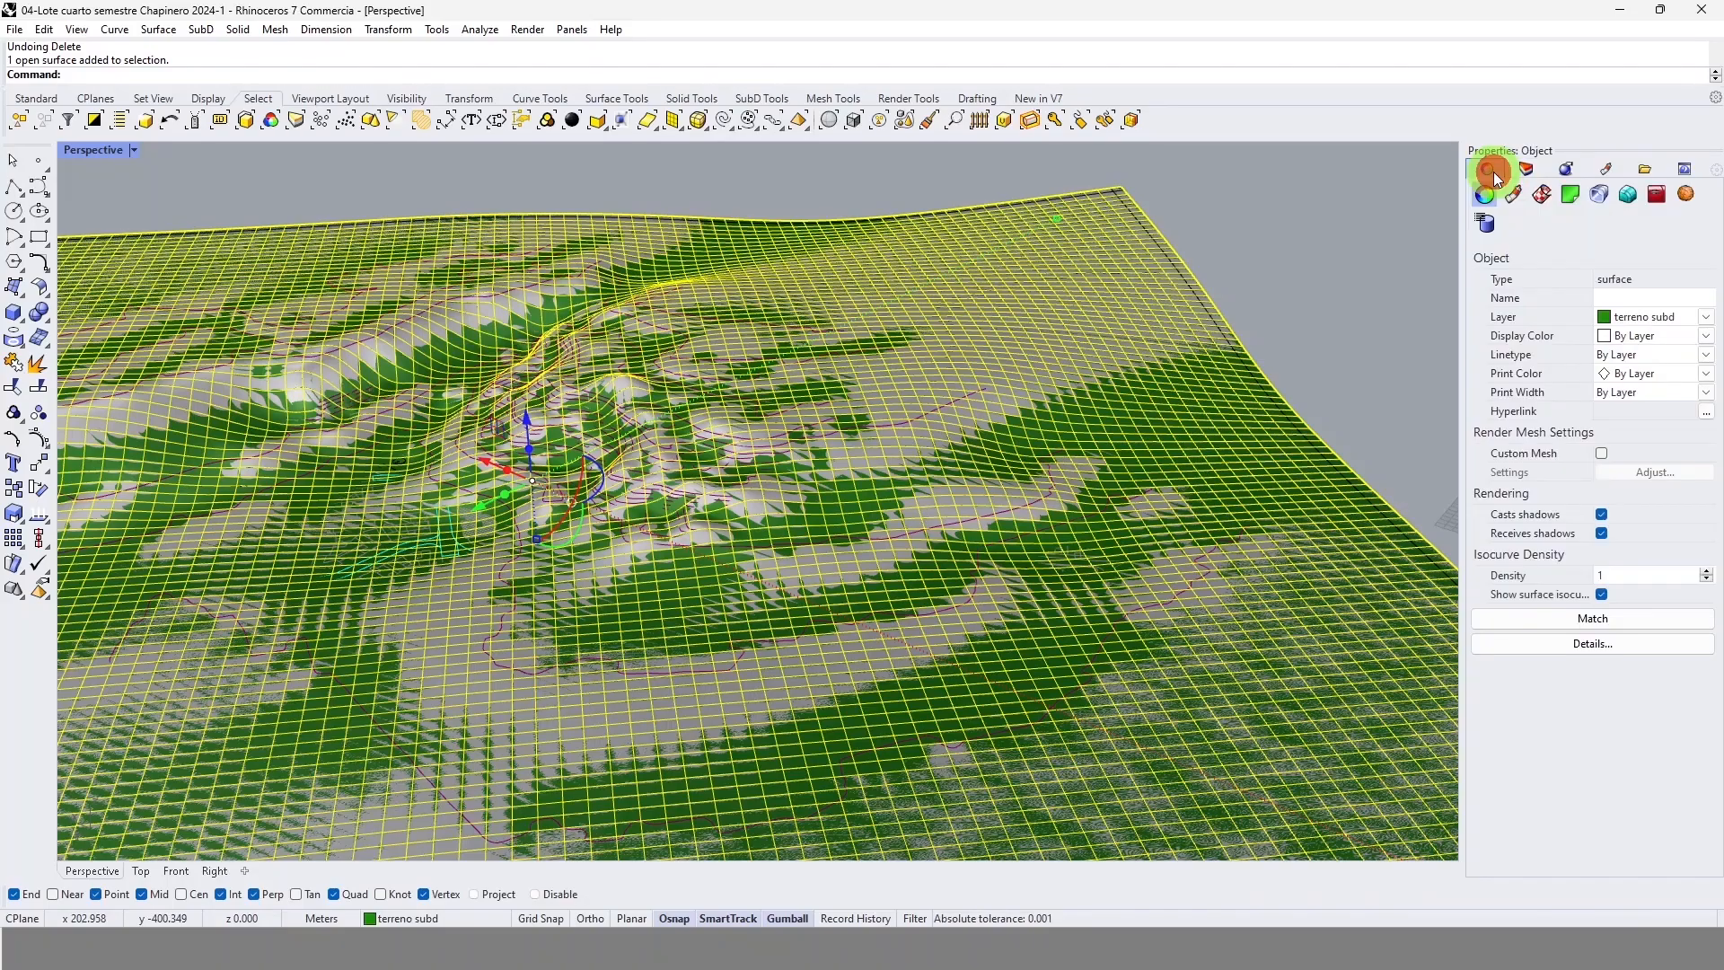
click(1527, 169)
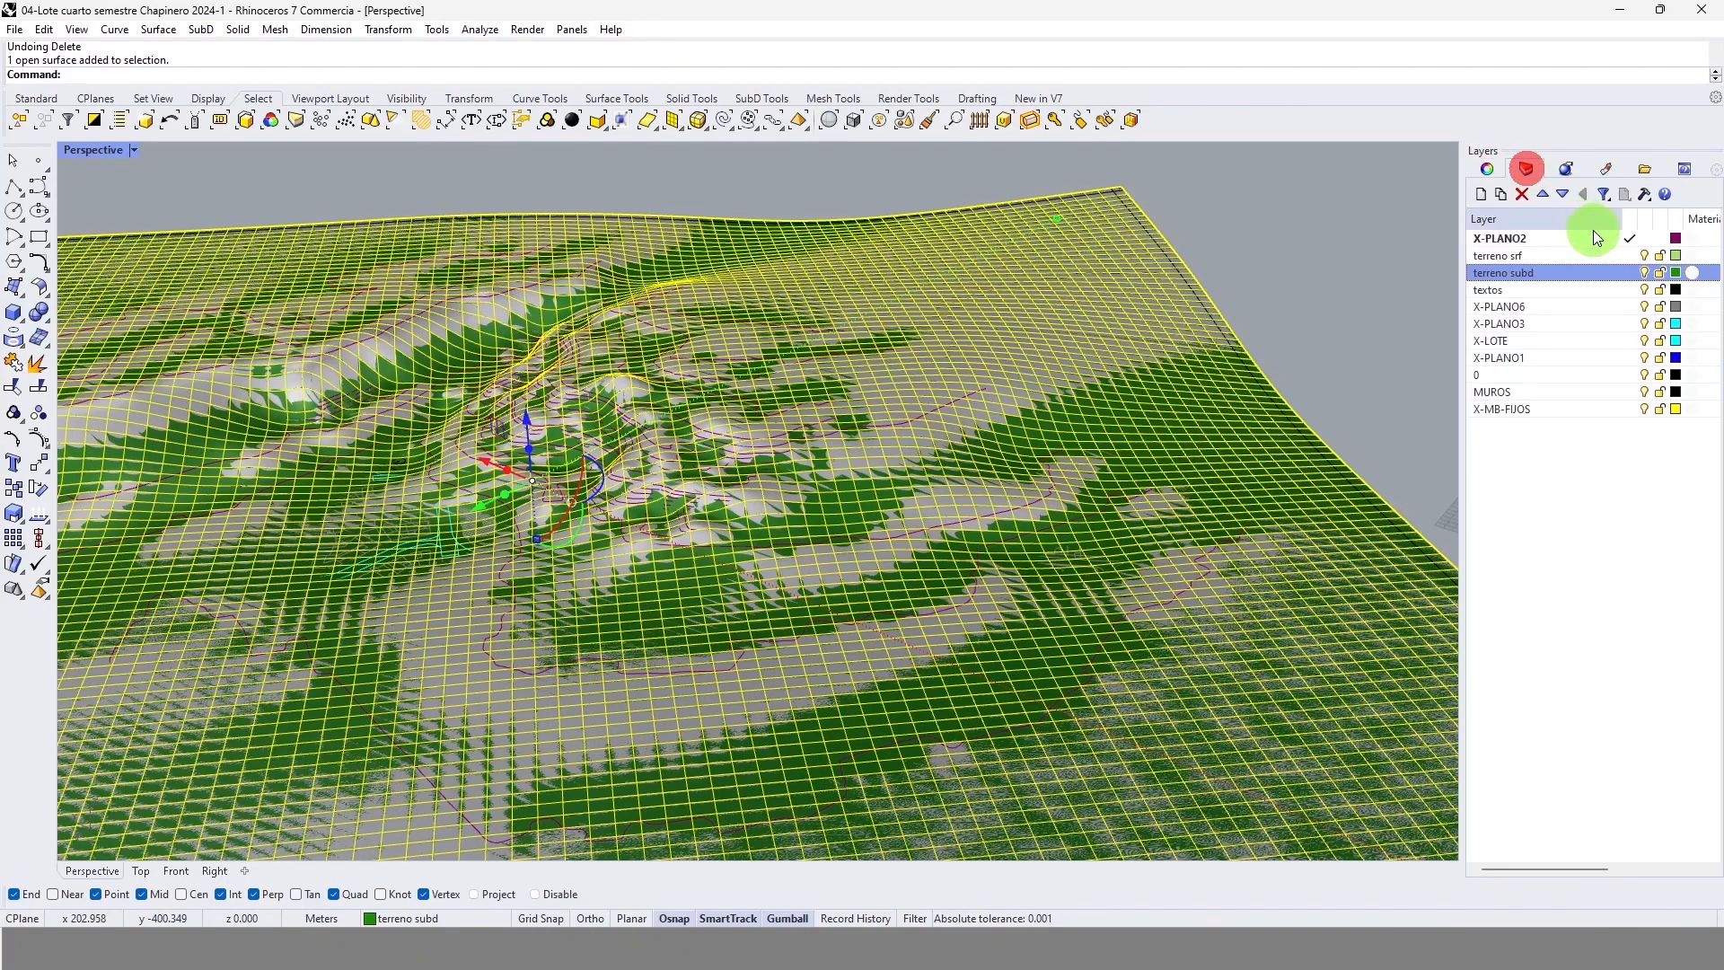
click(1540, 259)
right_click(1540, 258)
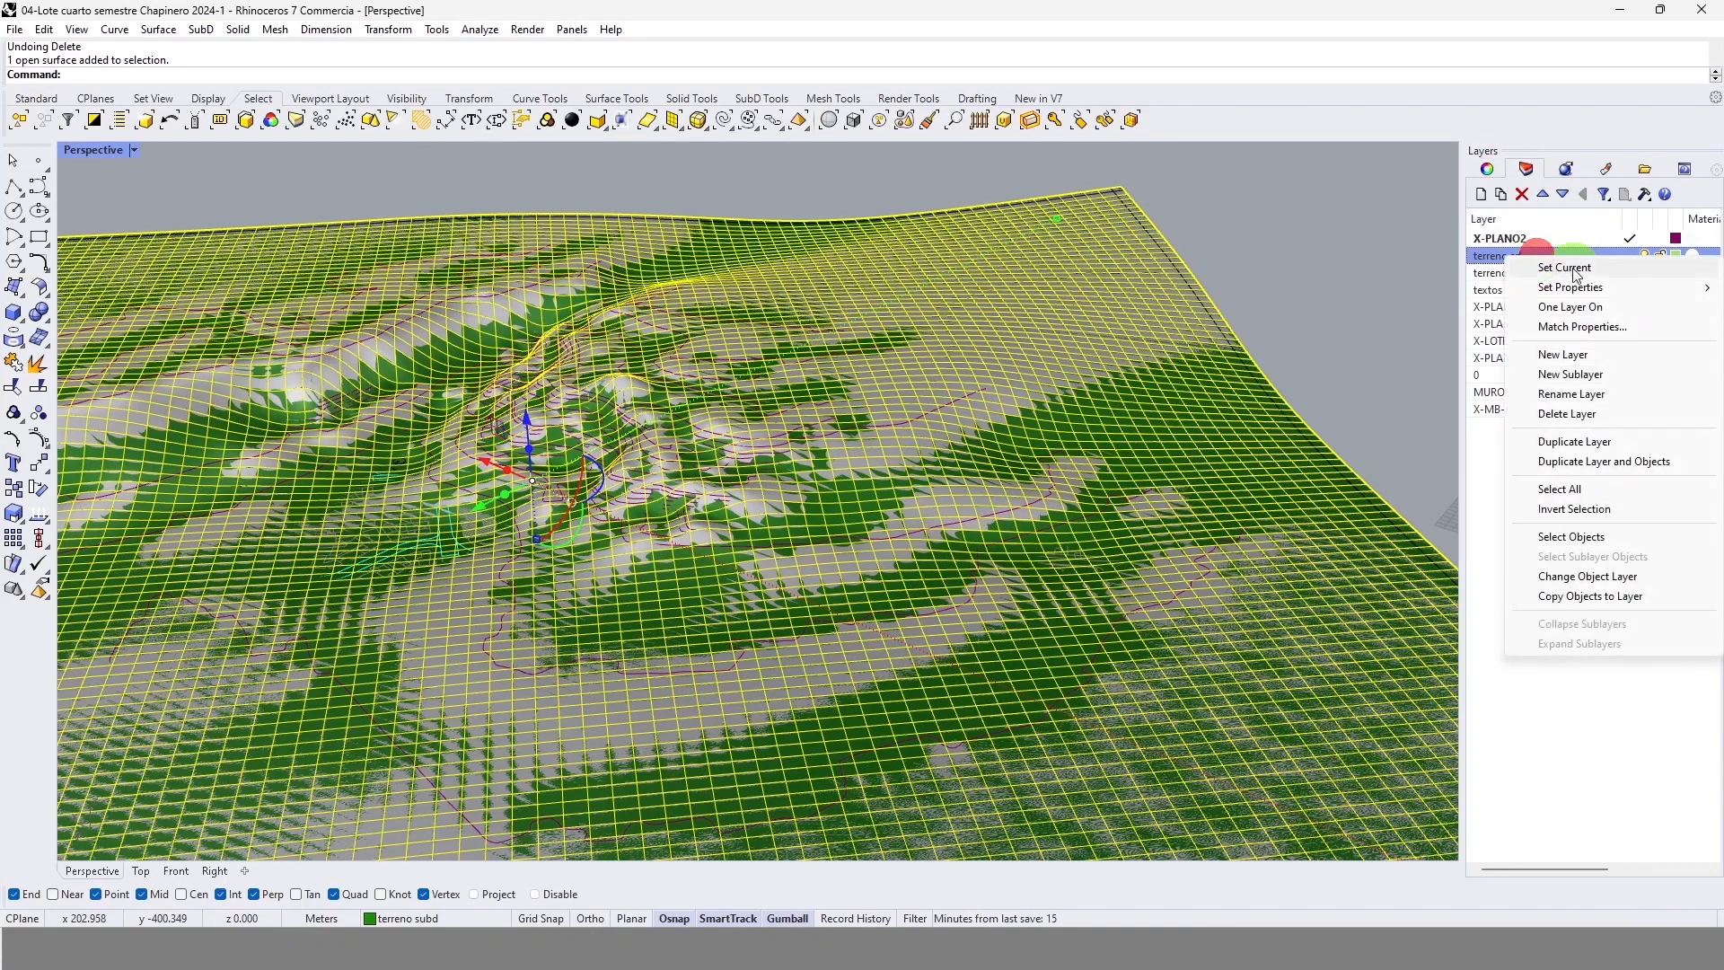
click(1578, 578)
click(1241, 251)
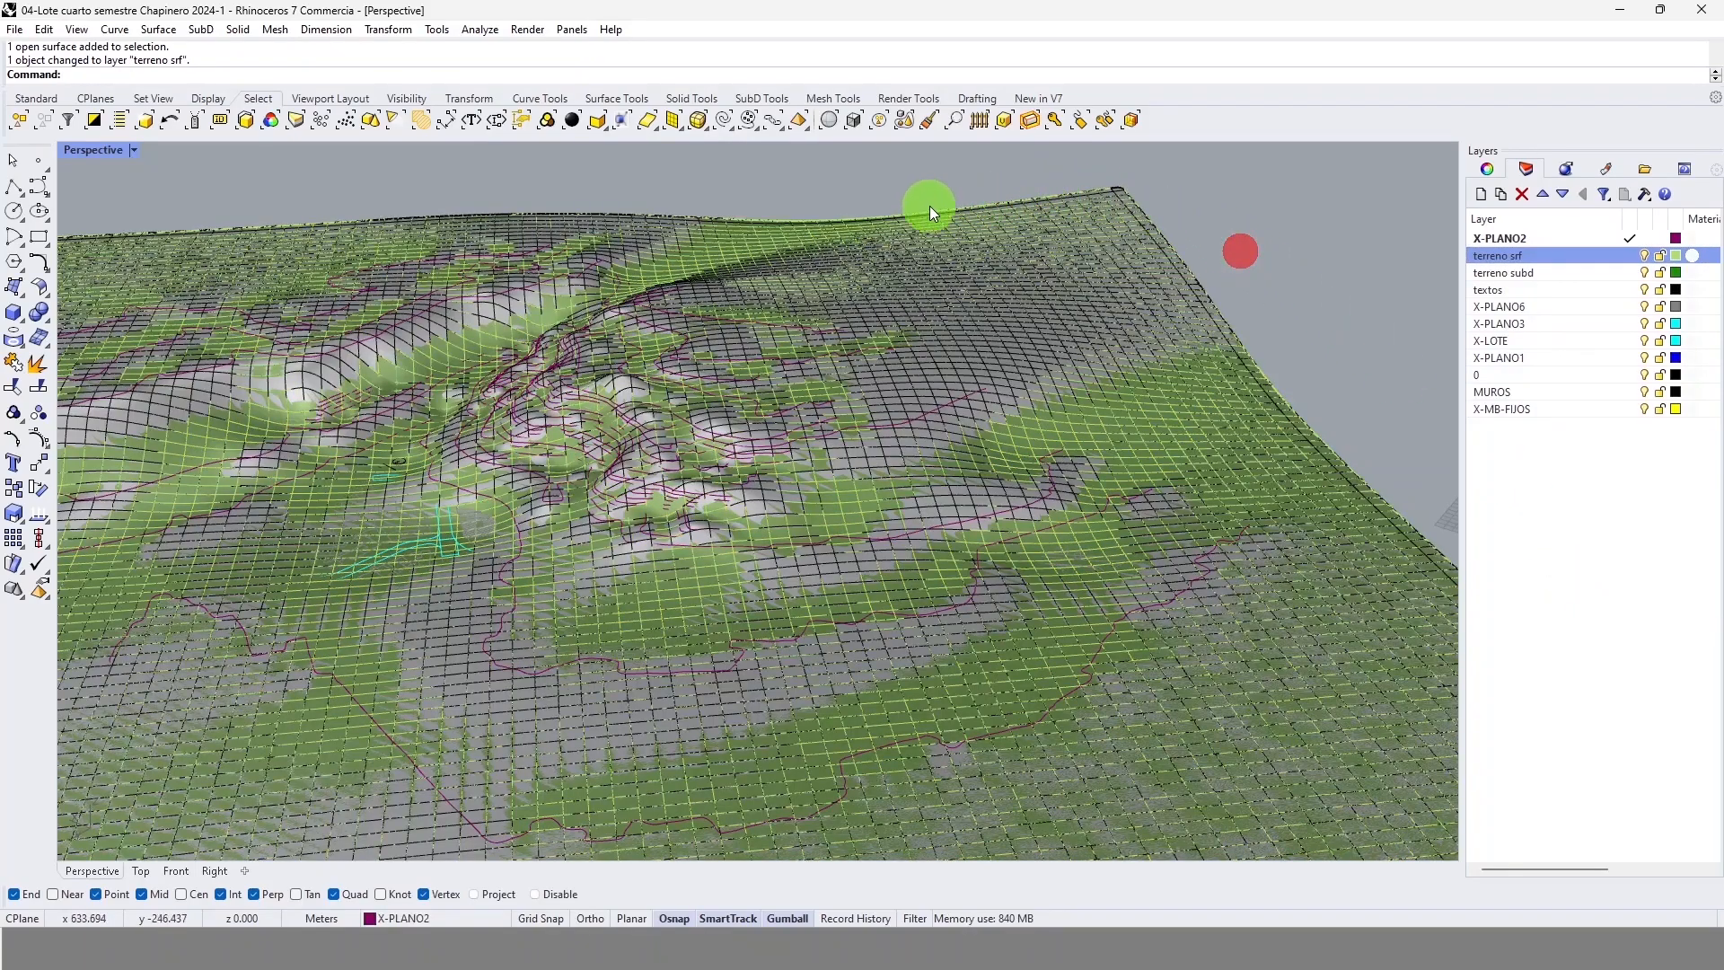
click(981, 359)
click(1487, 169)
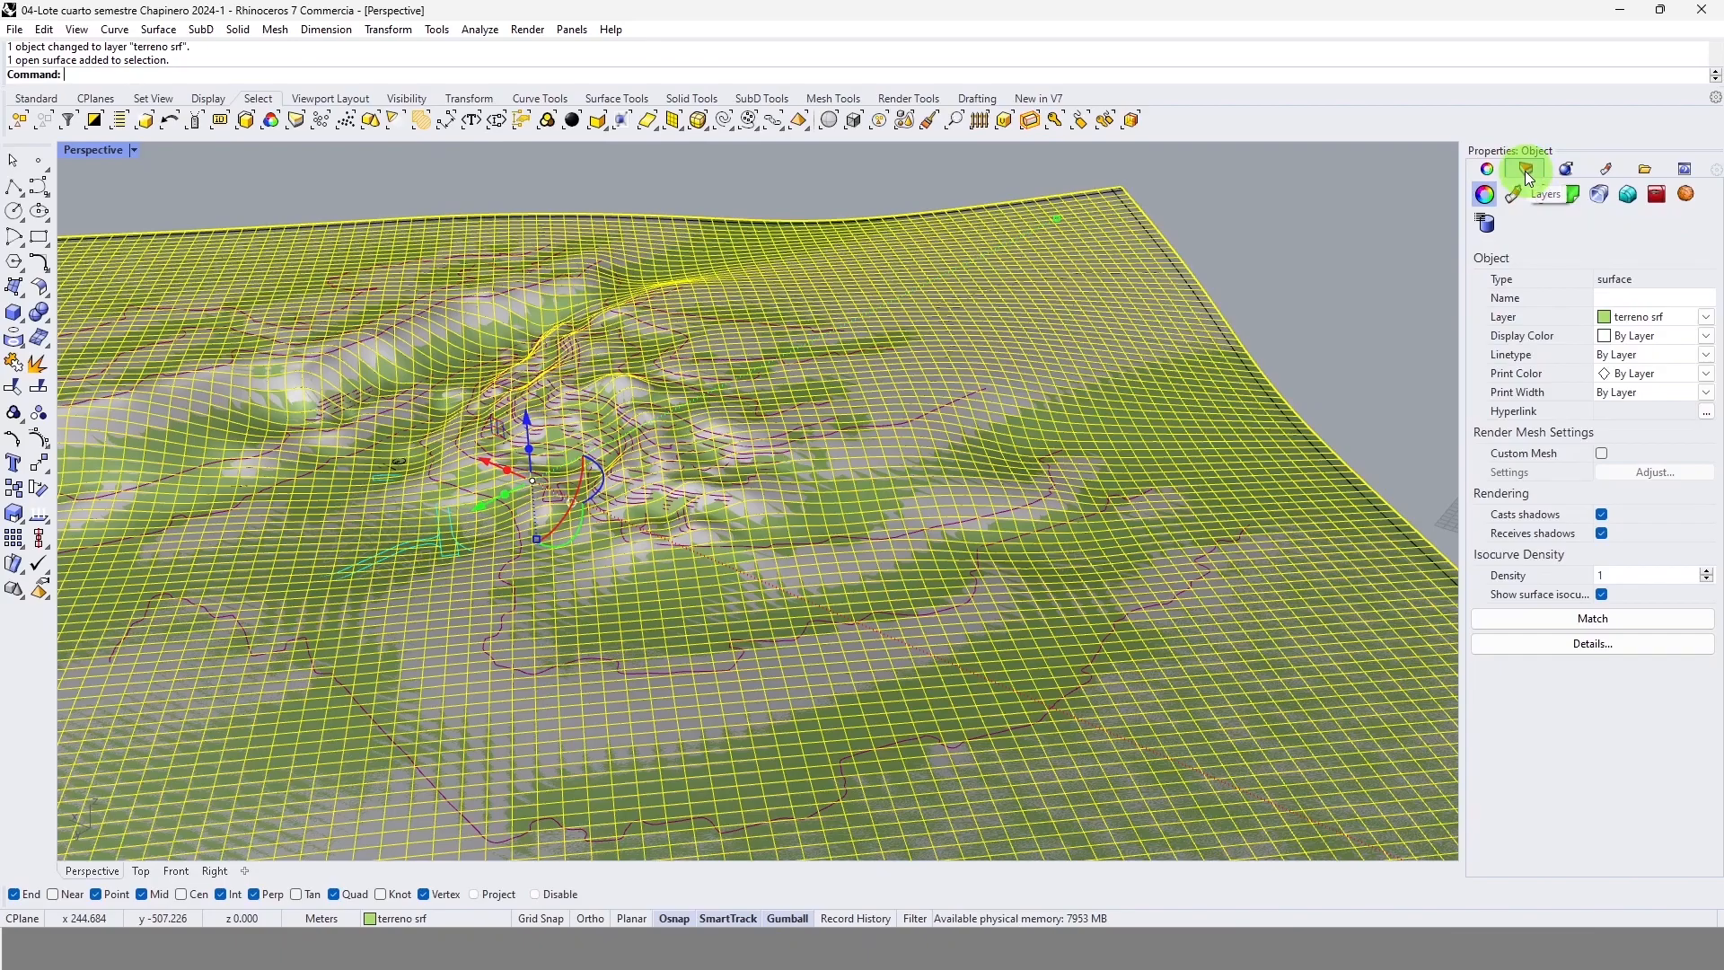
click(1081, 383)
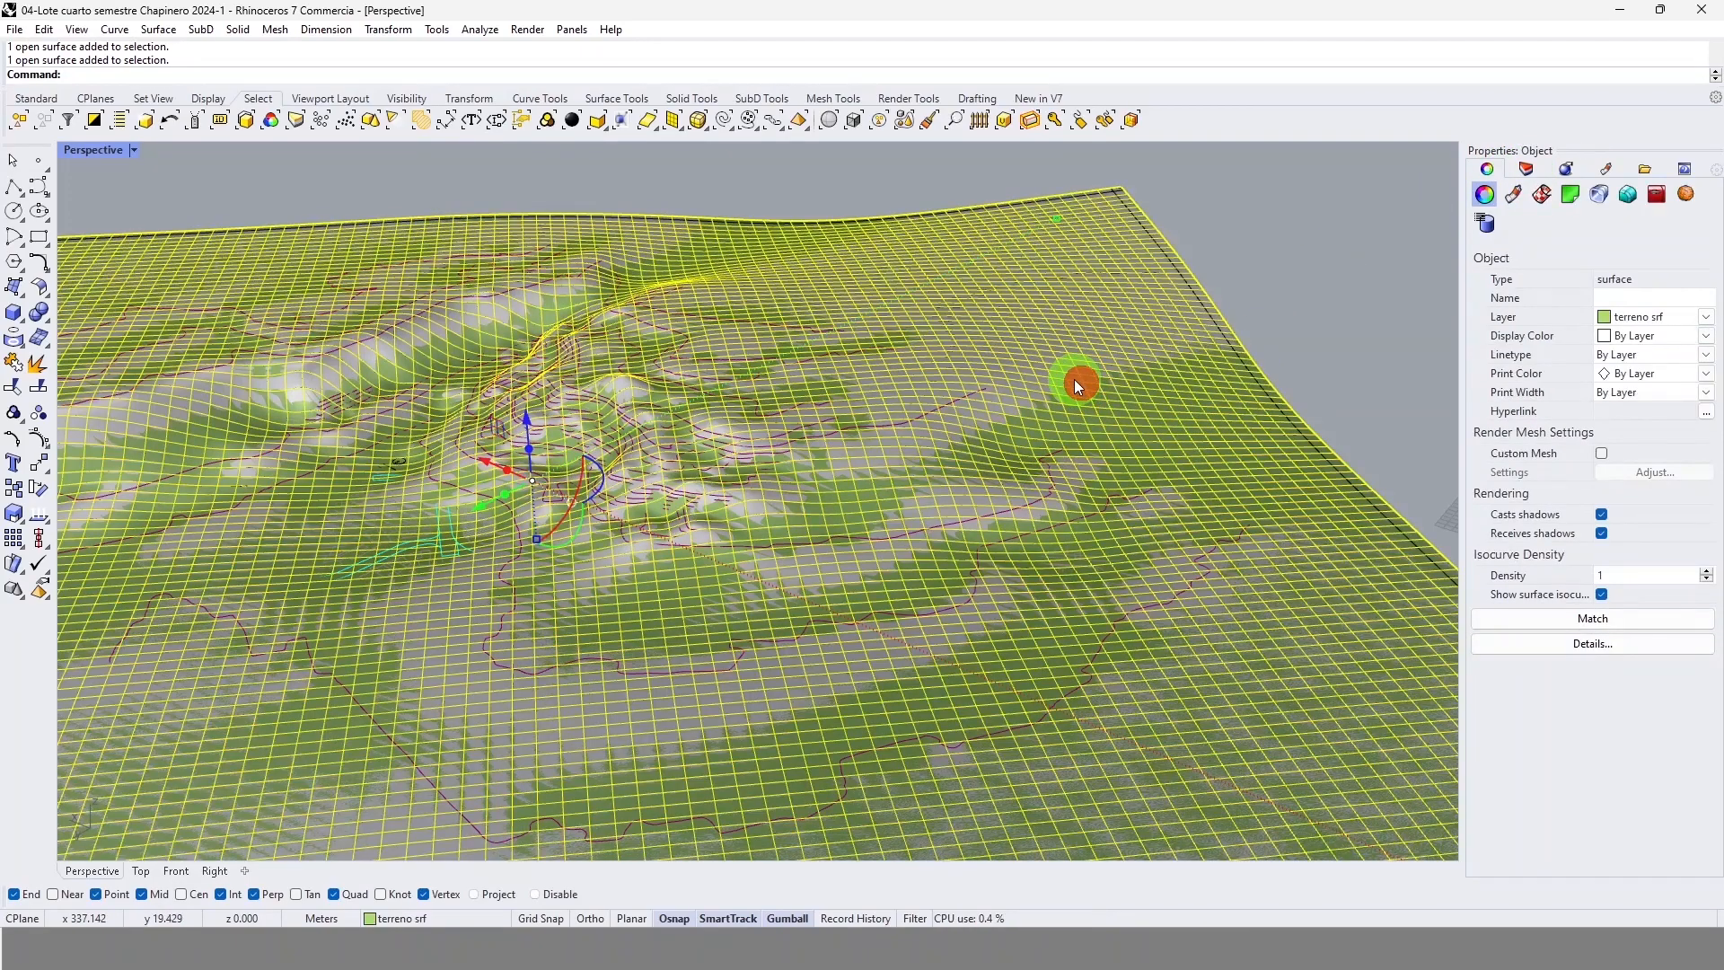
click(1105, 397)
click(1112, 407)
click(1074, 386)
click(1117, 422)
click(1119, 422)
click(998, 343)
click(998, 343)
scroll(1131, 184, up, 6)
key(Escape)
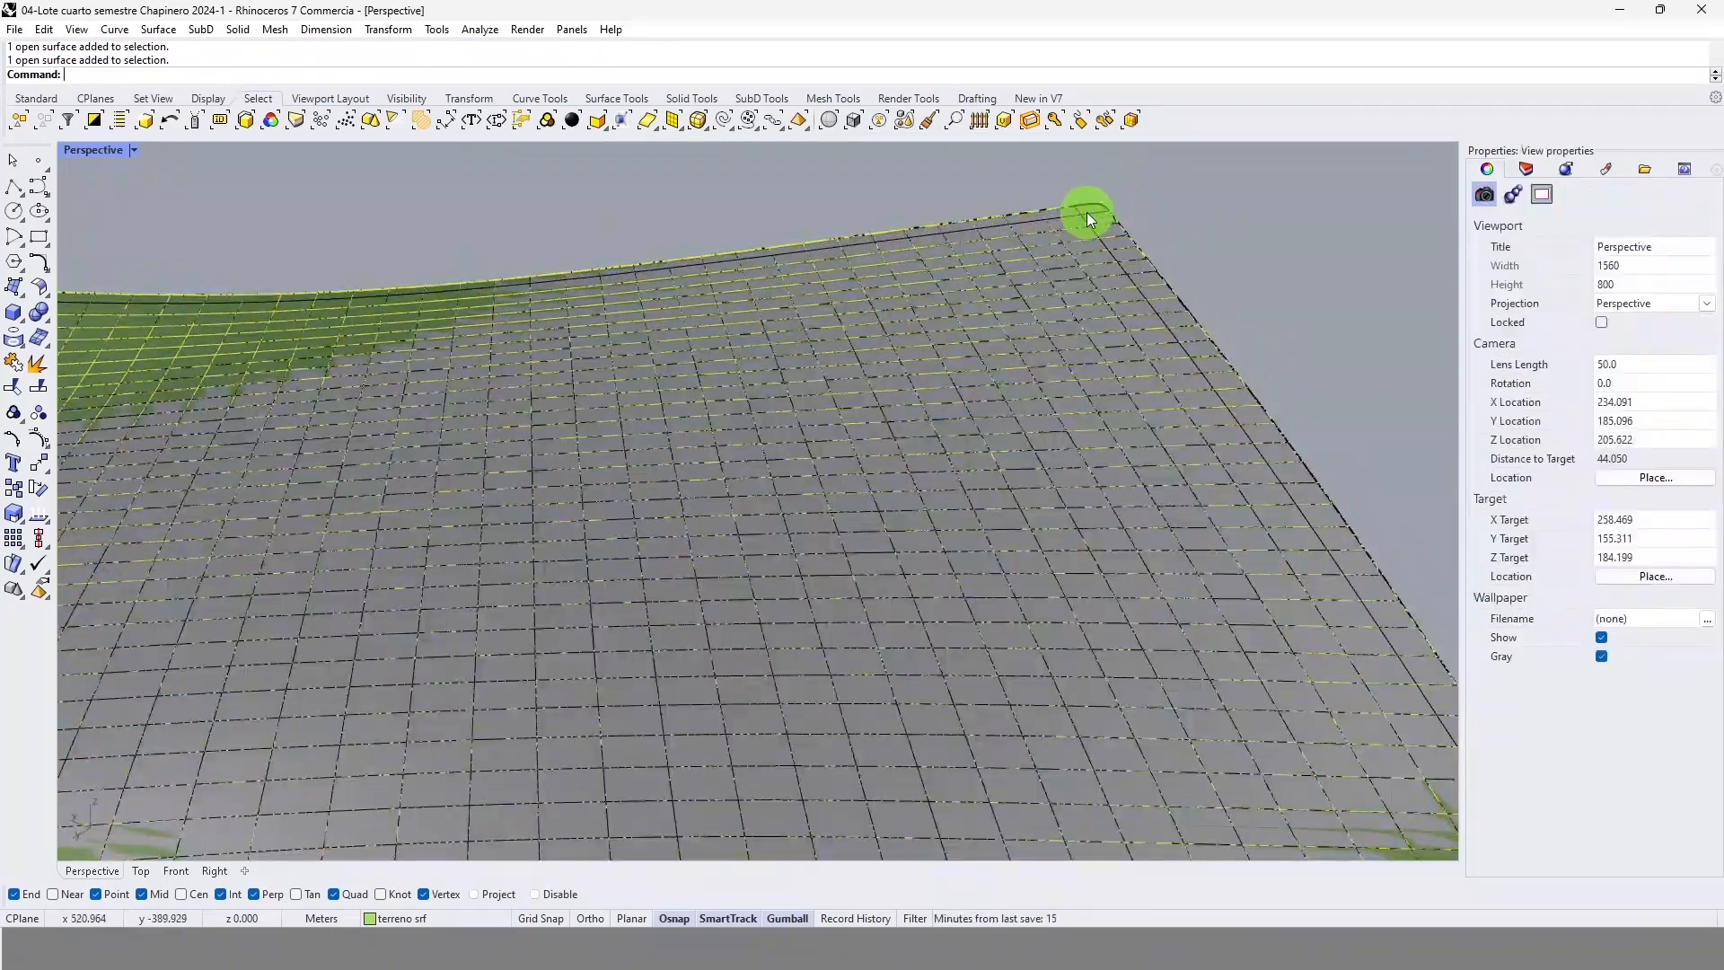
Step: Move the terrain SubD to the "terreno subd" layer and hide the "terreno srf" layer
click(1087, 212)
click(1159, 275)
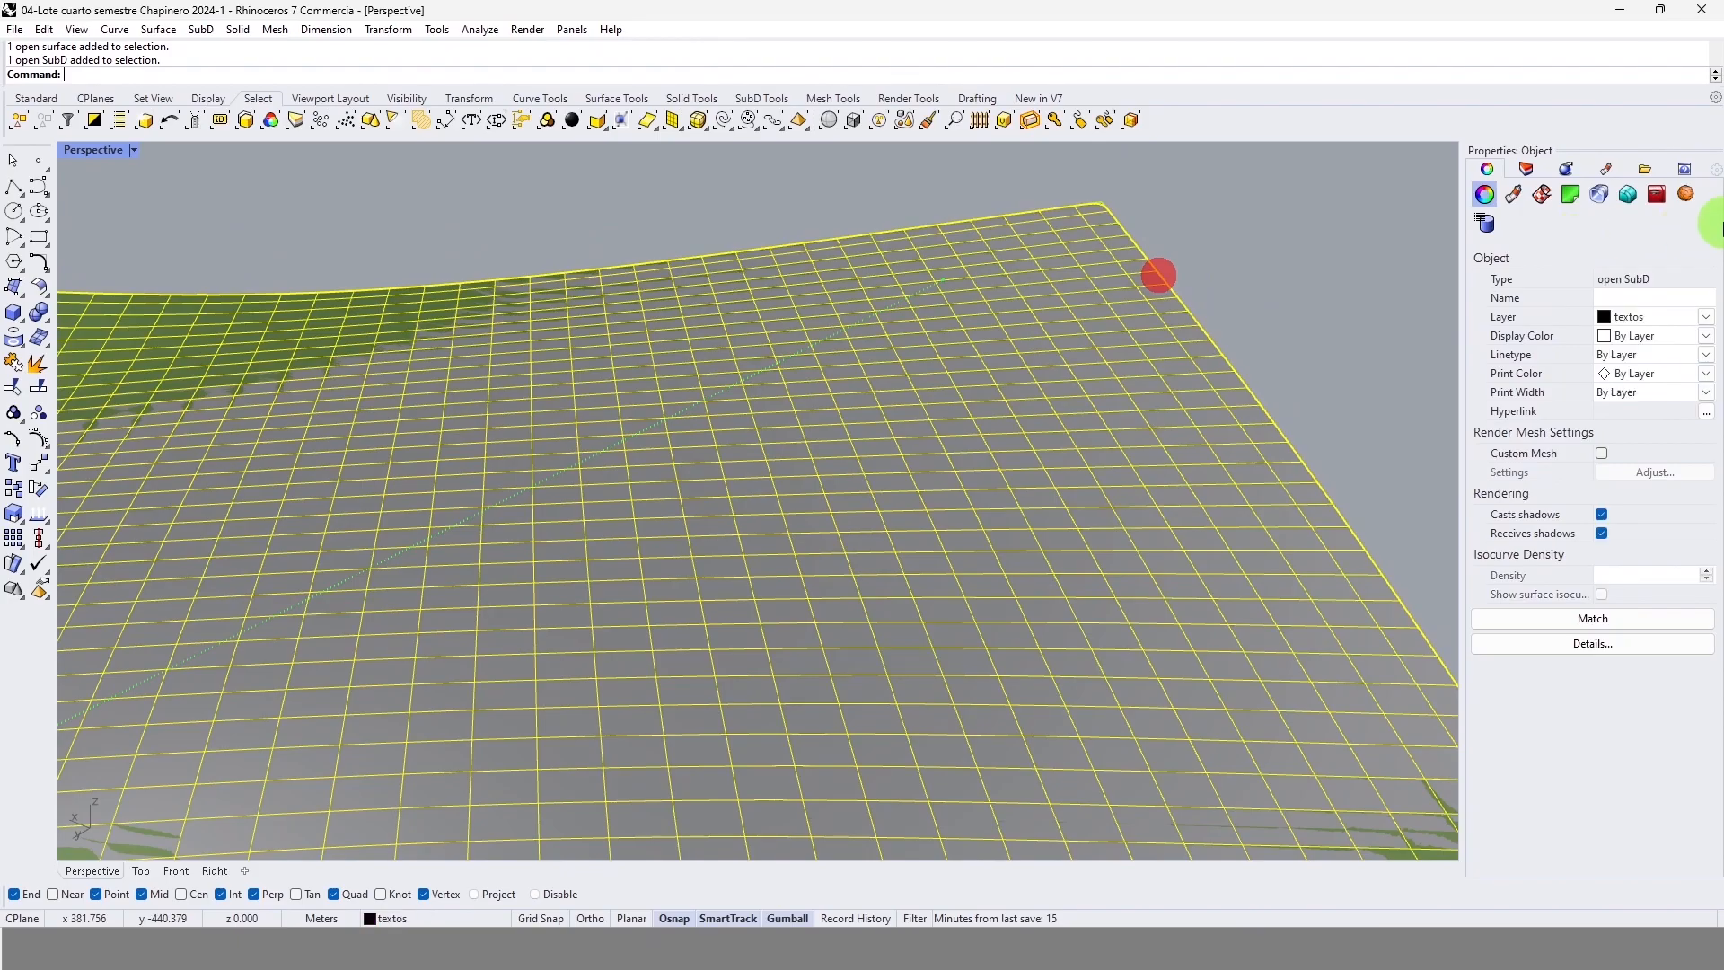
click(1525, 169)
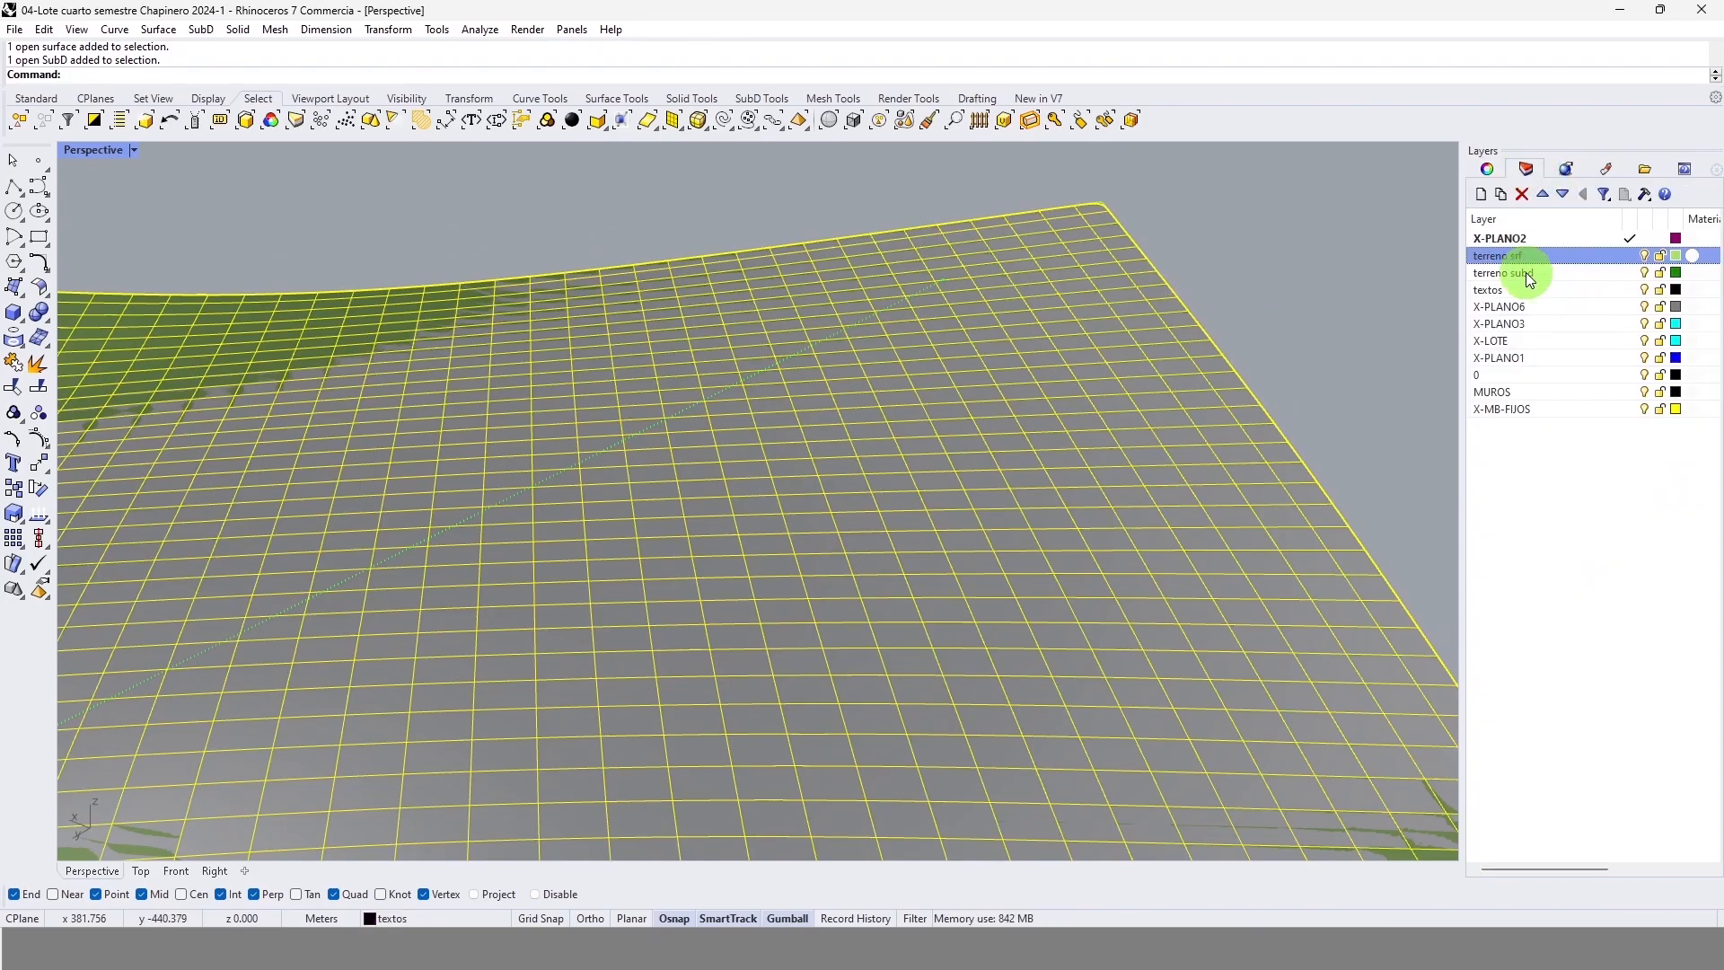
right_click(1530, 280)
click(1608, 591)
click(1257, 301)
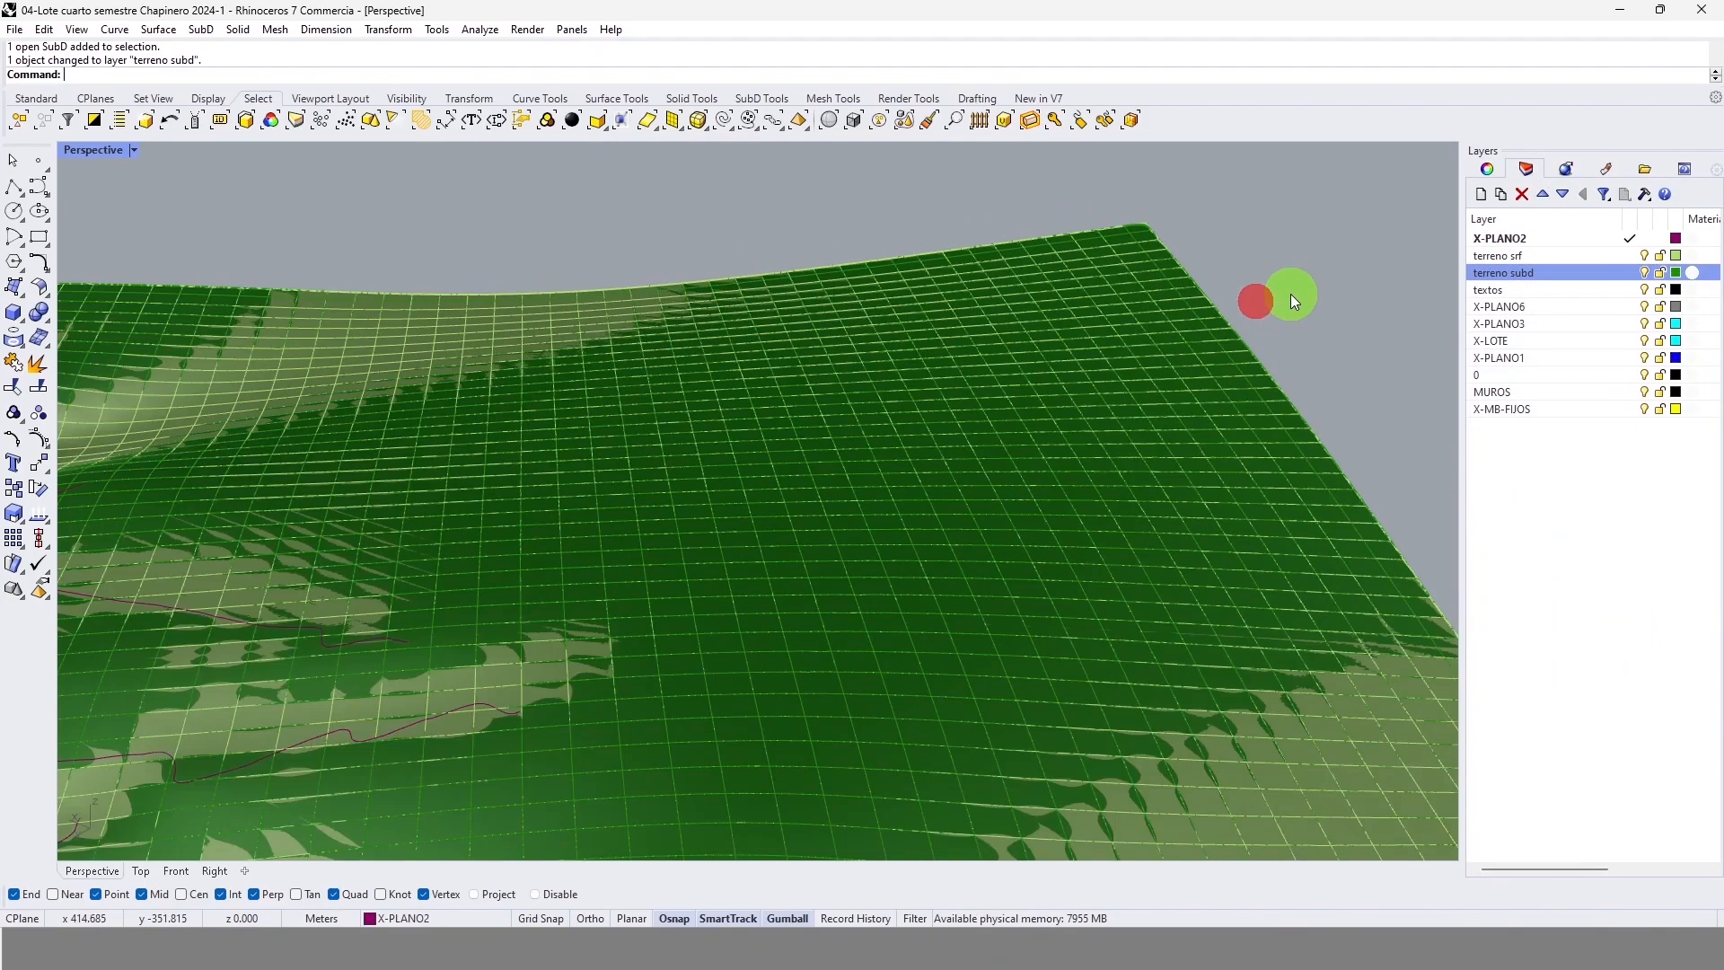
scroll(1293, 302, down, 10)
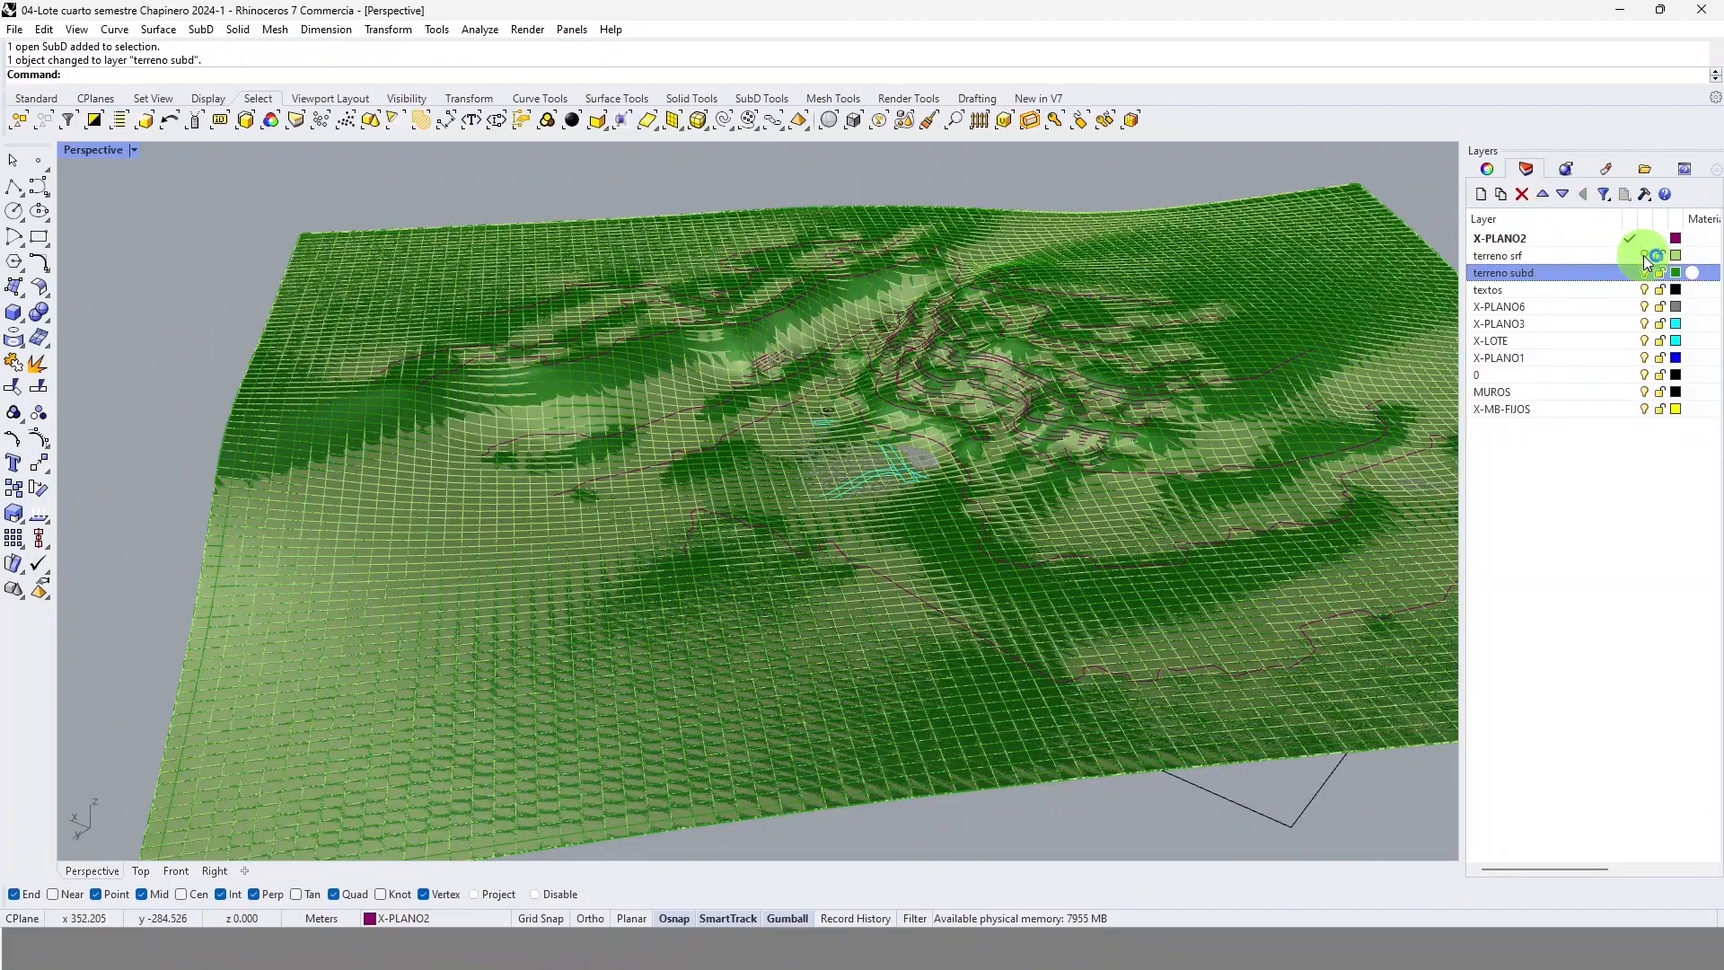
click(1646, 259)
Step: Select the adjoining SubD faces on the small hilltop beside the dense contours and lower them vertically
scroll(1131, 380, up, 5)
mouse_move(960, 356)
right_down()
mouse_move(993, 323)
mouse_move(928, 389)
mouse_move(851, 362)
mouse_move(752, 461)
mouse_move(898, 357)
mouse_move(629, 641)
mouse_move(774, 388)
mouse_move(779, 299)
mouse_move(893, 501)
mouse_move(893, 443)
mouse_move(782, 488)
mouse_move(724, 681)
right_up()
click(776, 578)
key(Escape)
right_drag(731, 605, 889, 515)
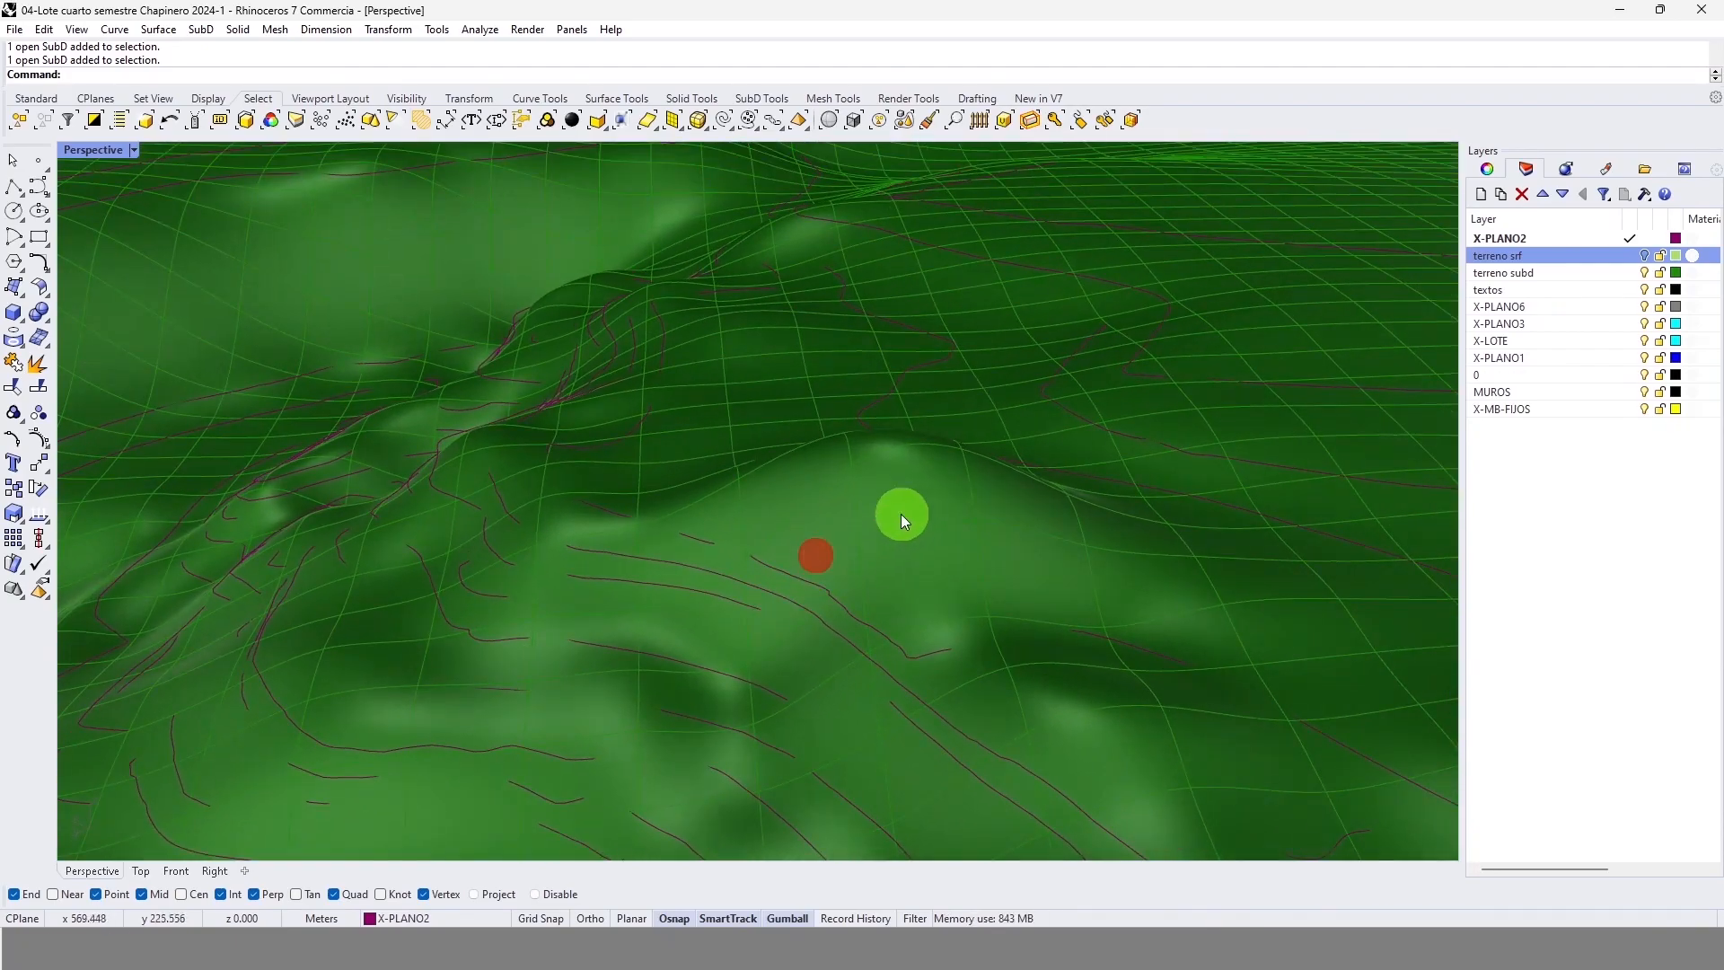
ctrl+shift+click(943, 477)
right_drag(740, 402, 798, 427)
ctrl+shift+click(941, 489)
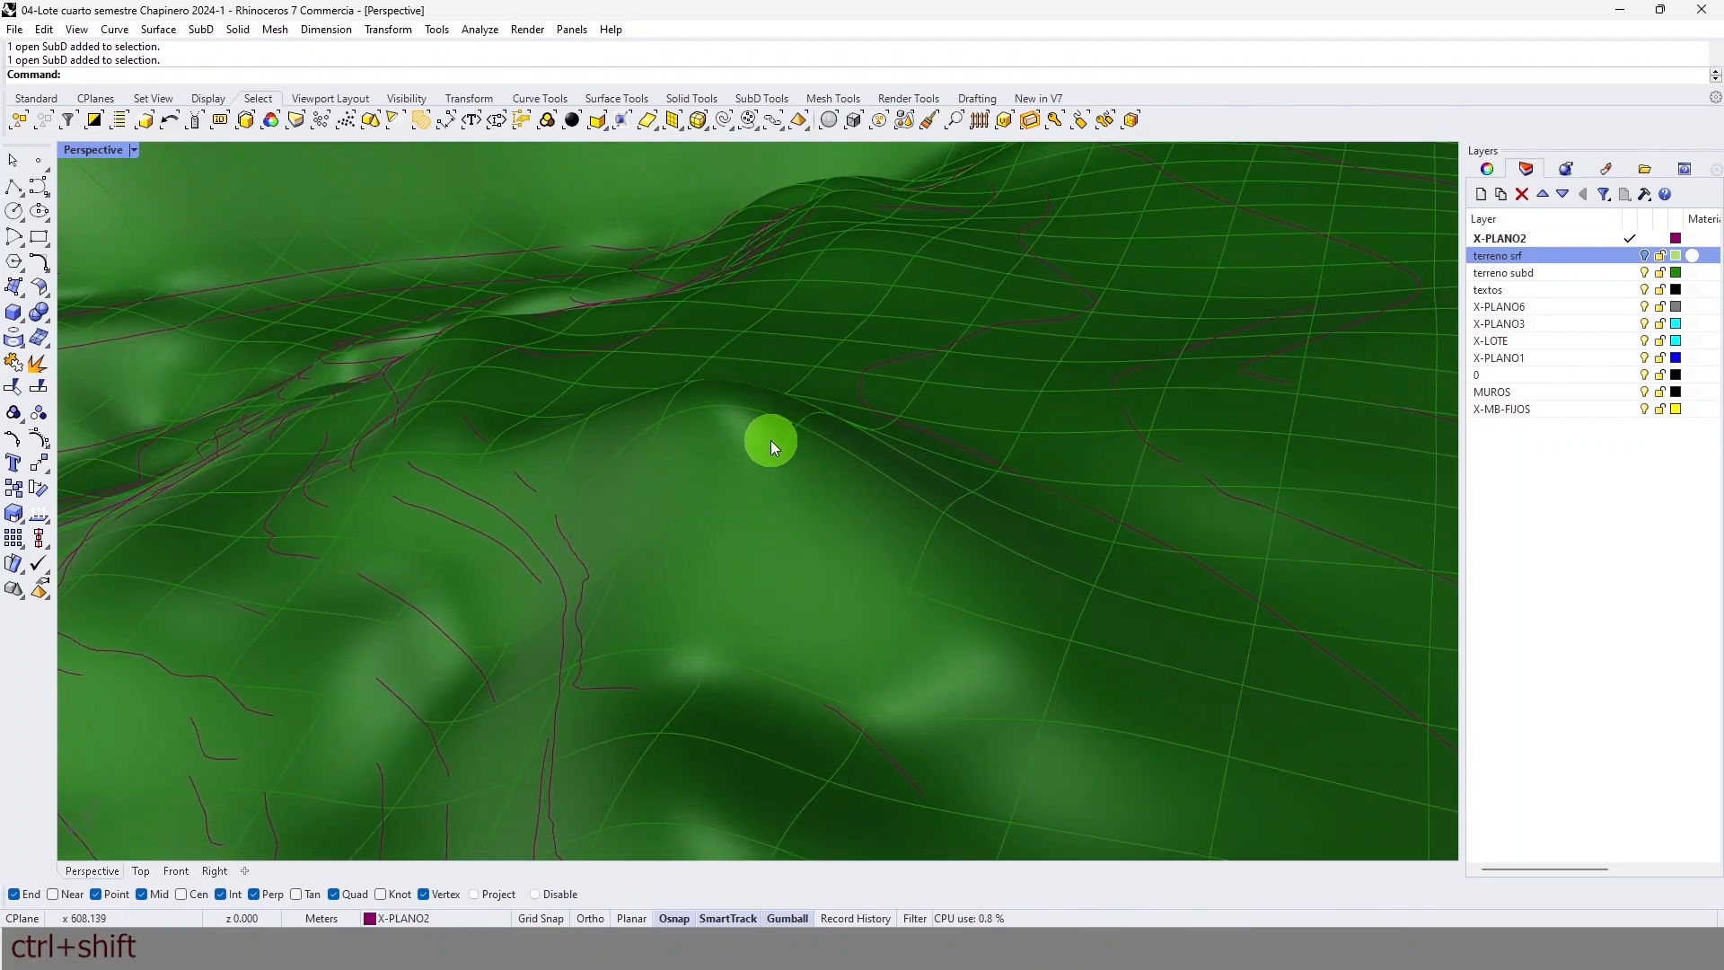
ctrl+shift+click(708, 468)
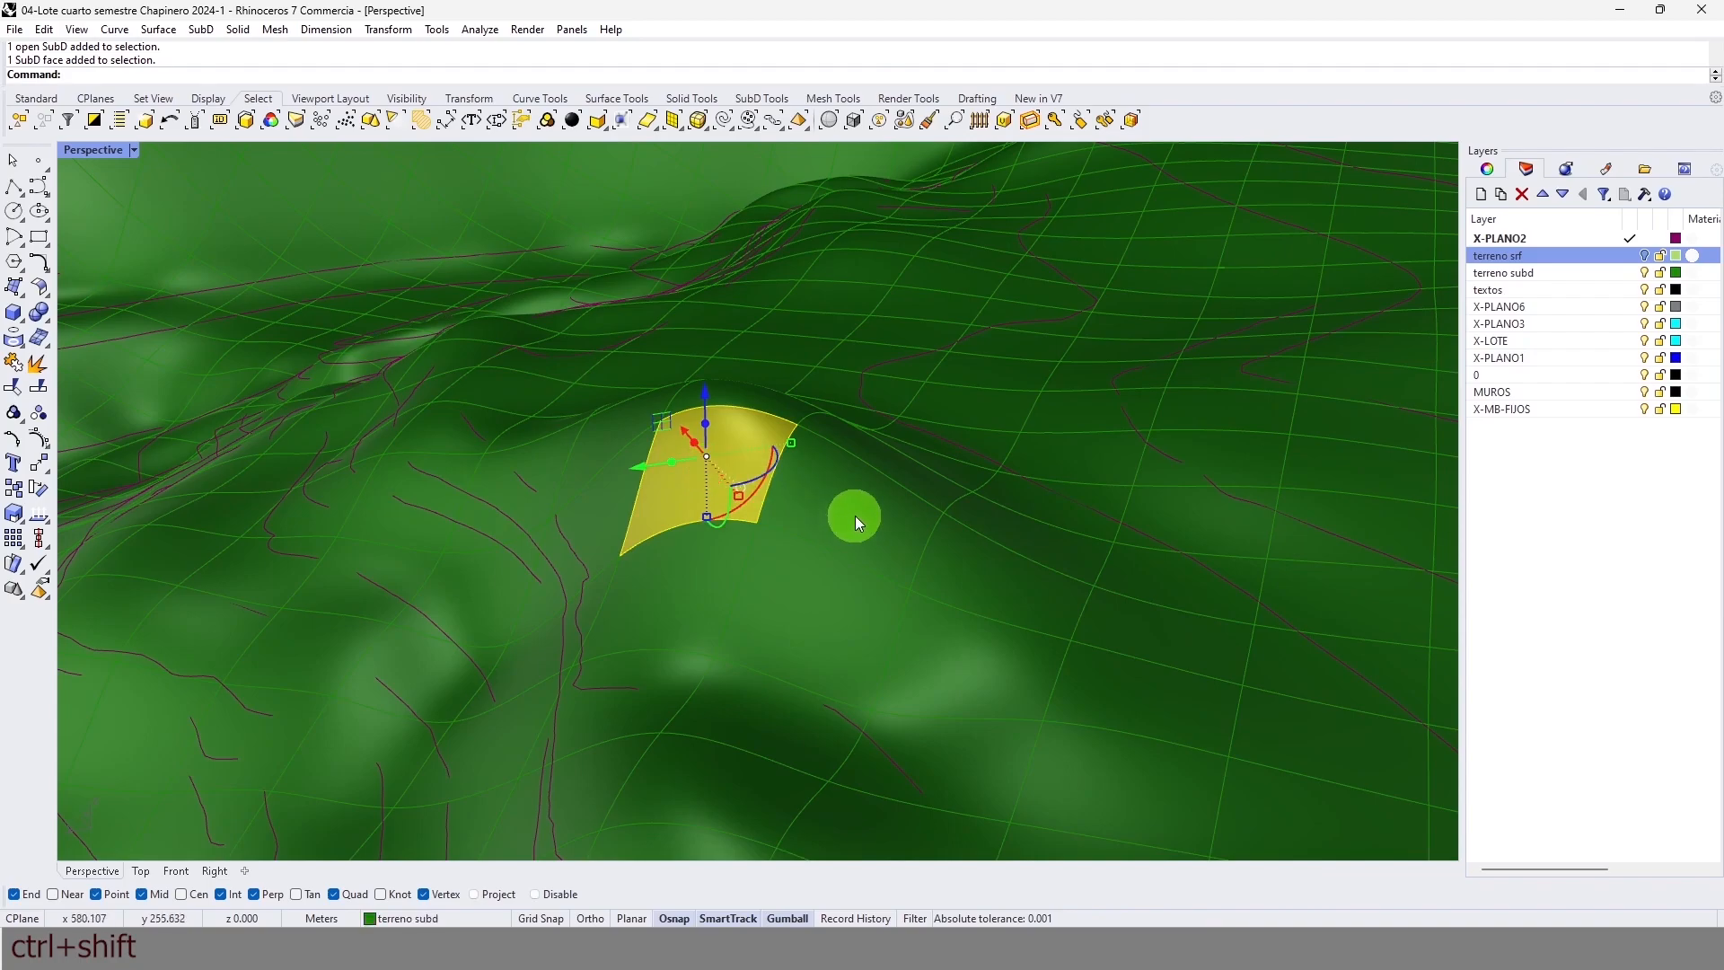
ctrl+shift+click(833, 504)
right_drag(985, 512, 451, 710)
drag(678, 591, 688, 676)
drag(690, 677, 690, 676)
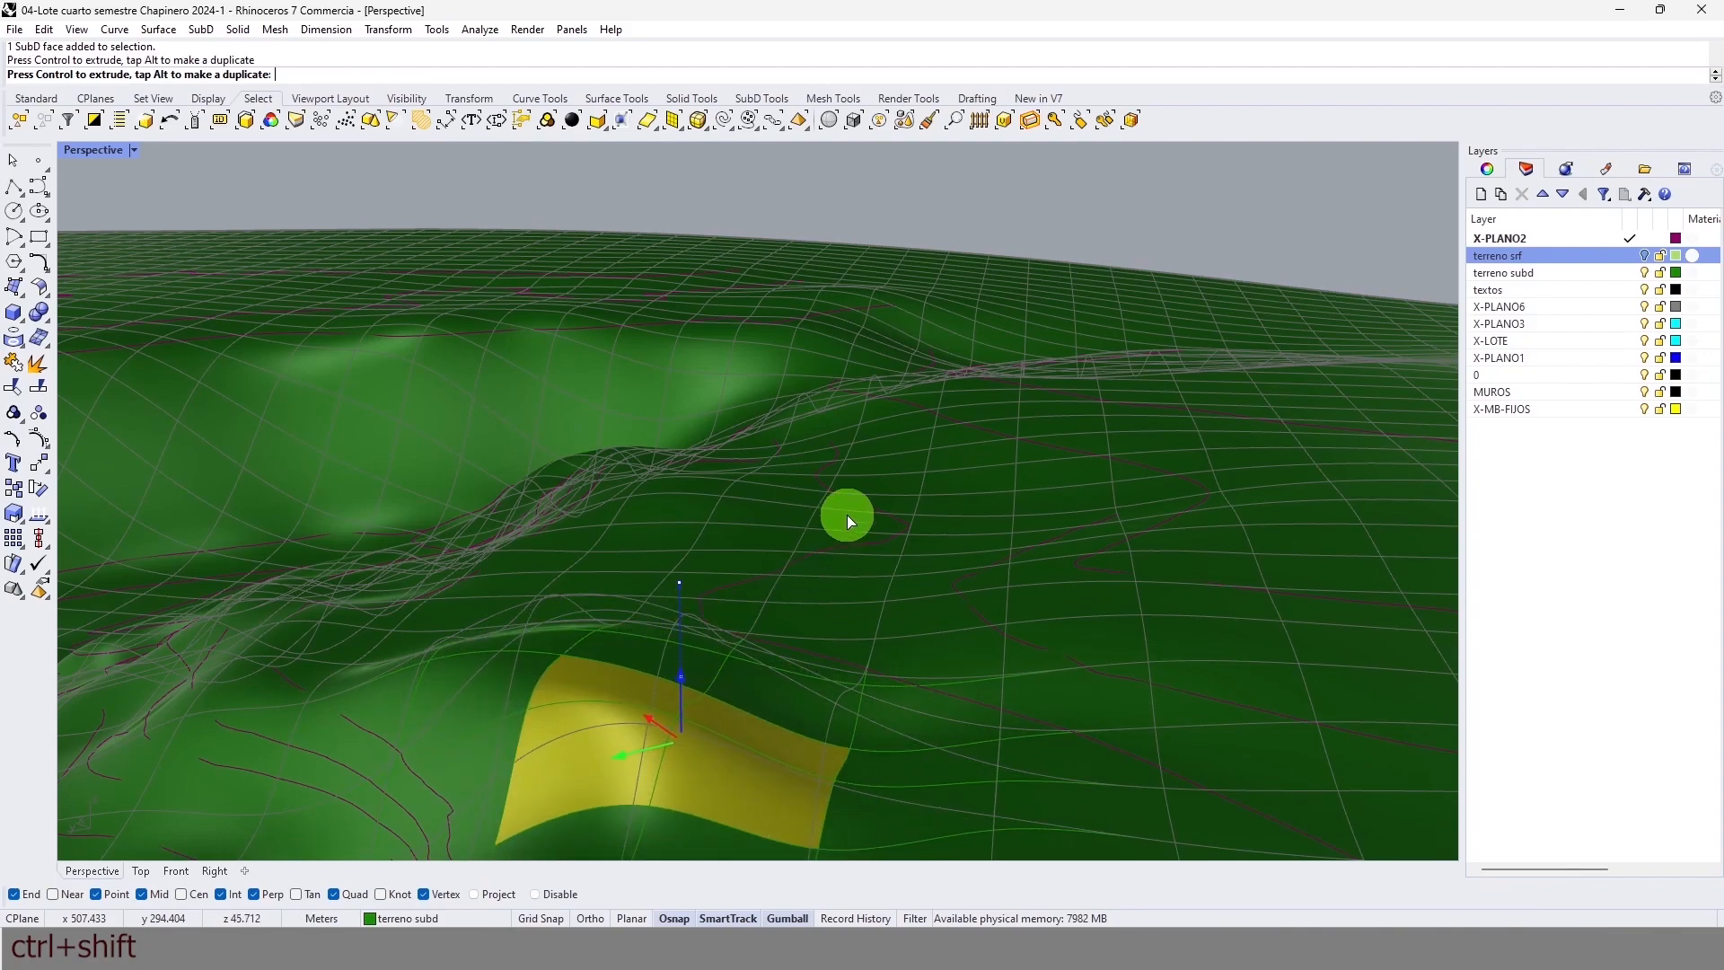
Step: Select the group of four neighbouring SubD faces on the ridge slope and move them to reshape the terrain
right_drag(718, 603, 650, 690)
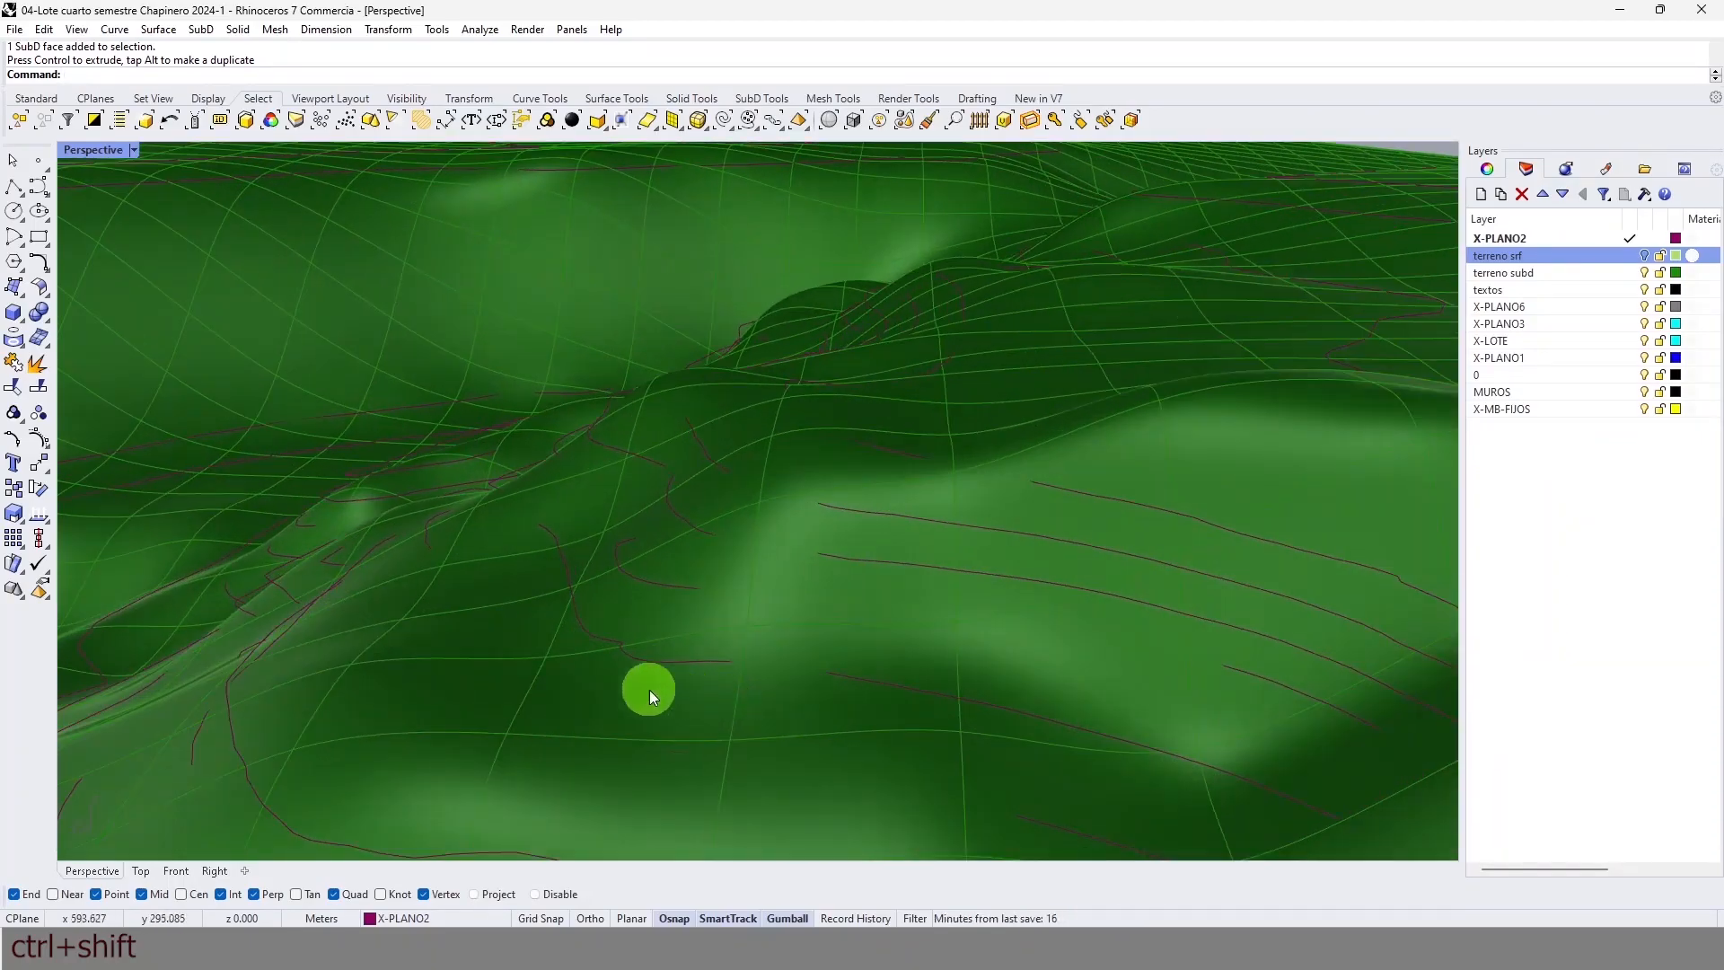
click(632, 607)
mouse_move(675, 609)
right_down()
mouse_move(603, 602)
mouse_move(672, 607)
right_up()
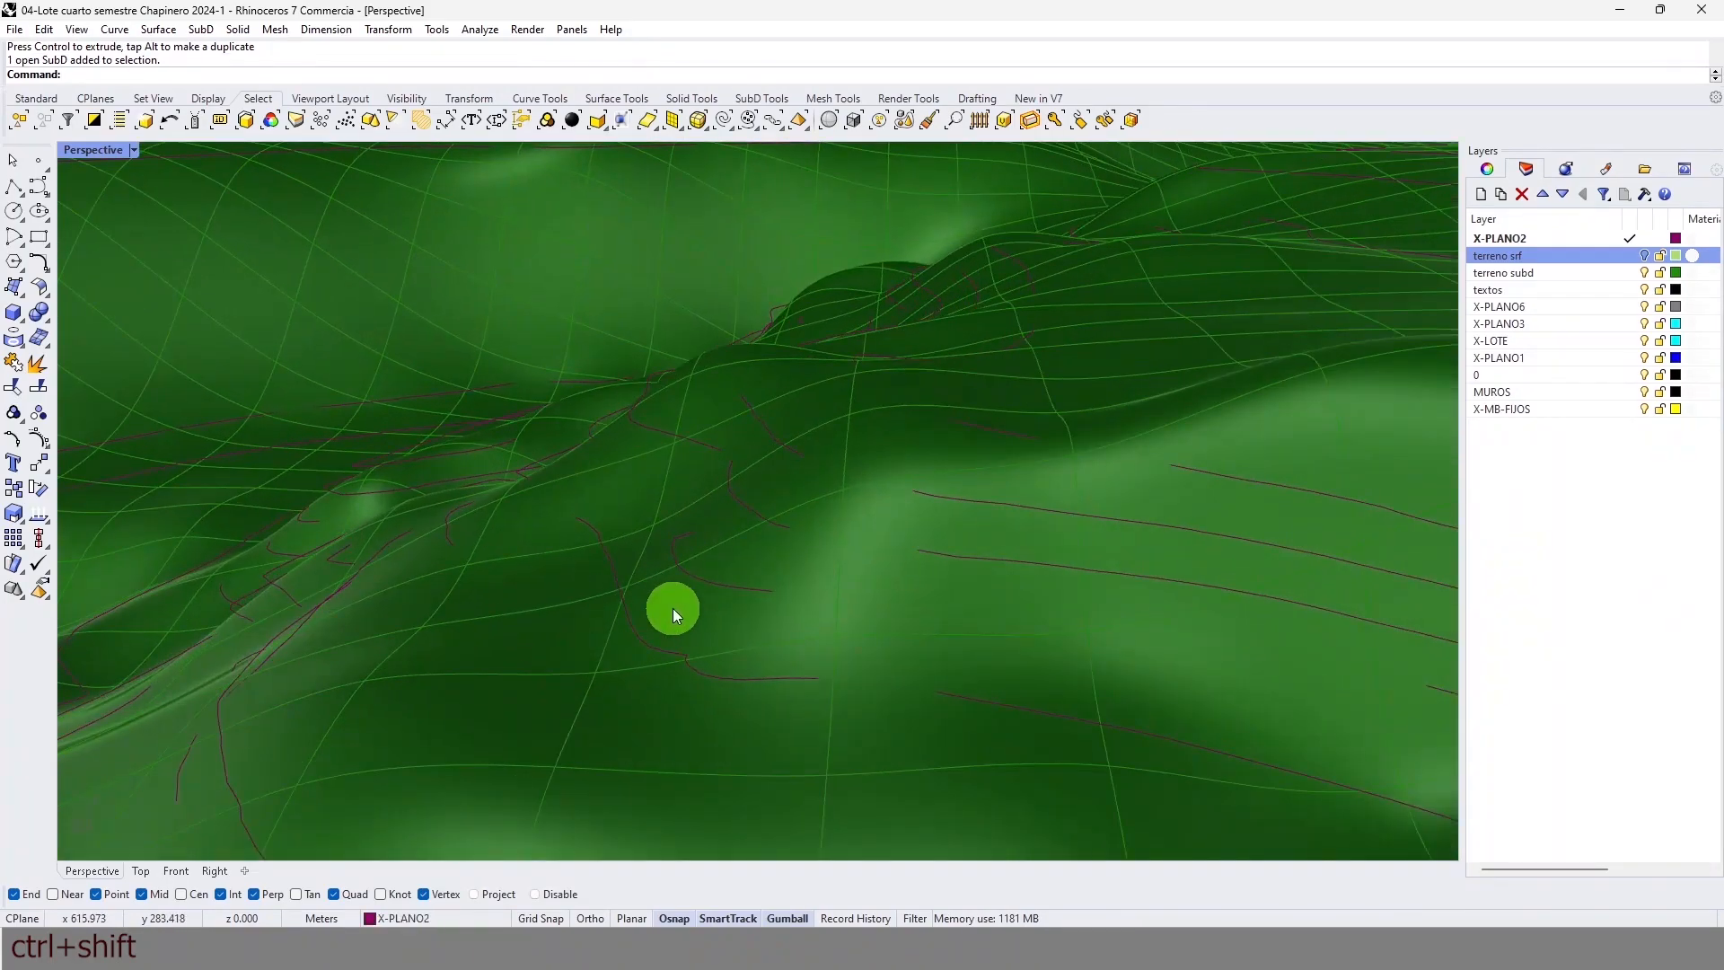
ctrl+shift+click(672, 613)
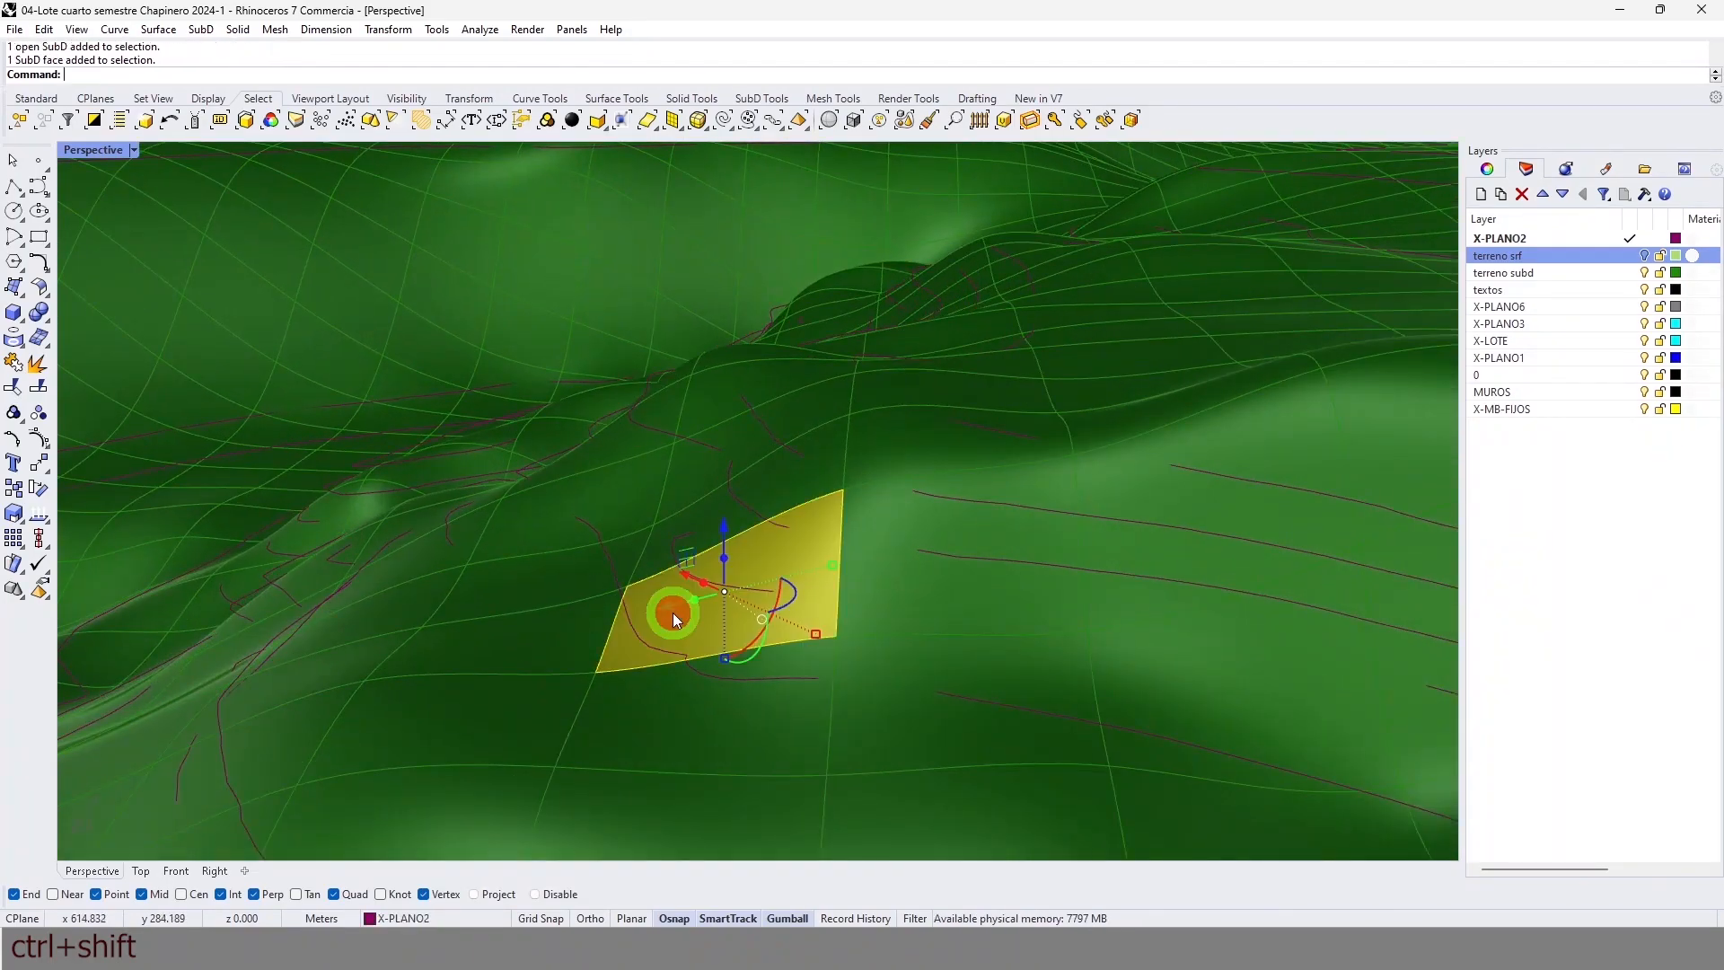
ctrl+shift+click(716, 514)
ctrl+shift+click(629, 493)
ctrl+shift+click(703, 473)
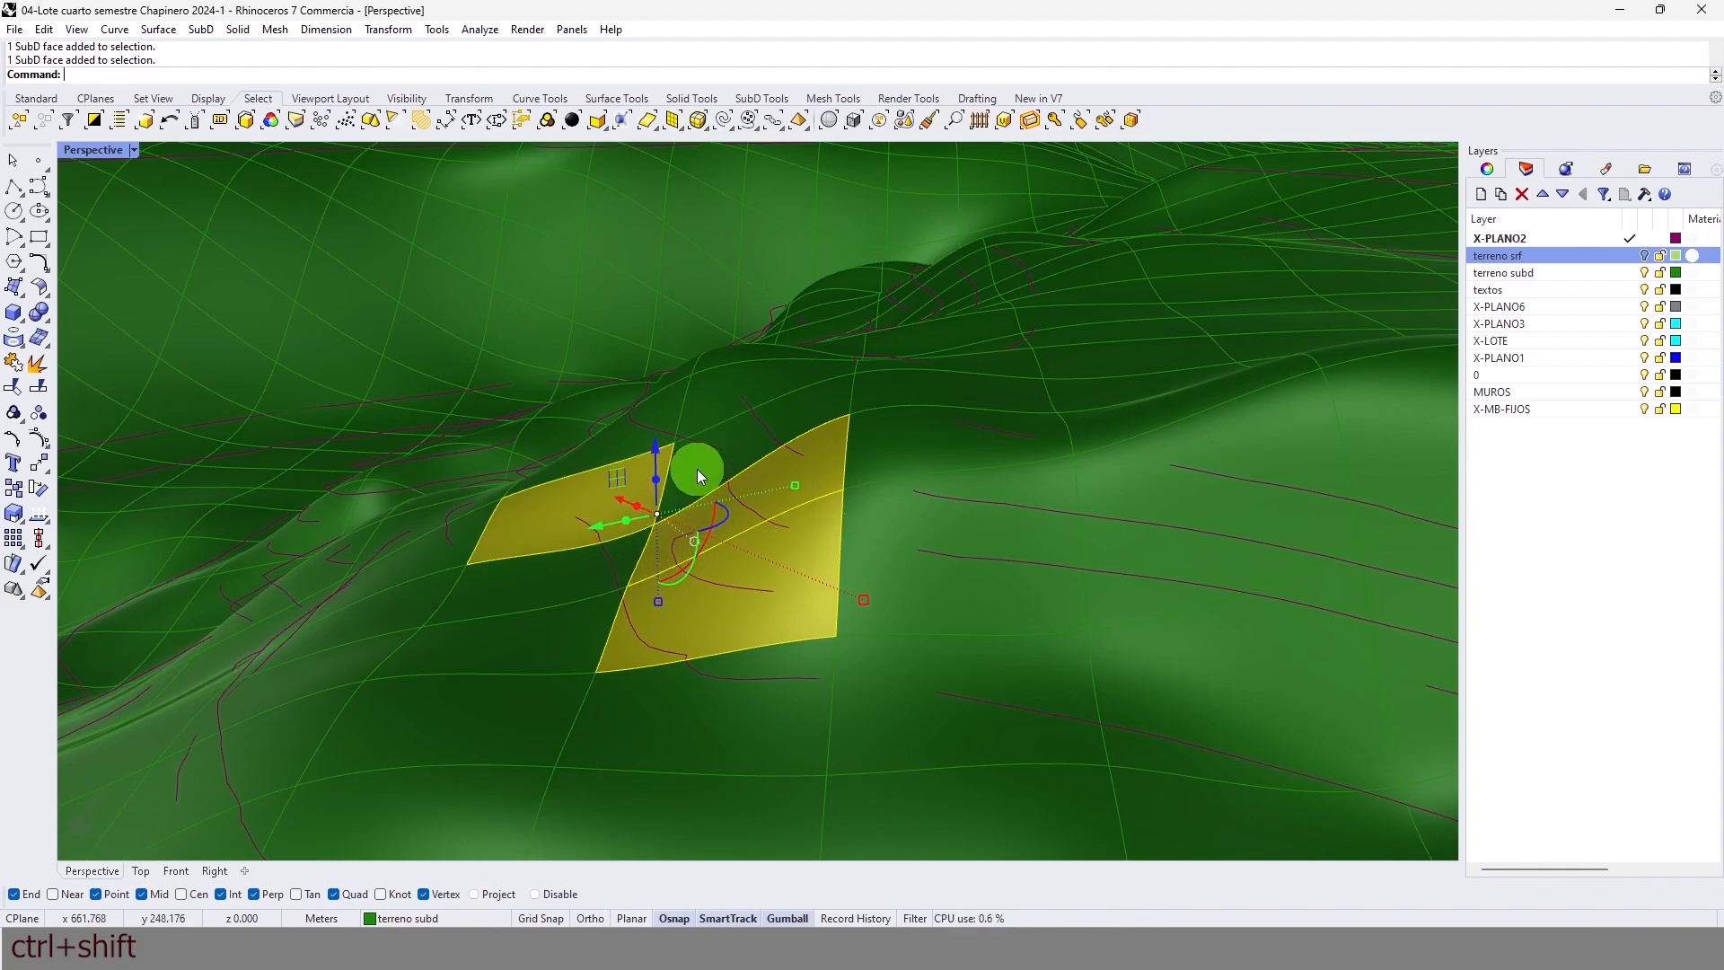
drag(697, 474, 729, 514)
Step: Select two adjoining SubD faces on the slope between the contour groups, raise them vertically and clear the selection
scroll(810, 456, down, 3)
right_drag(810, 456, 557, 600)
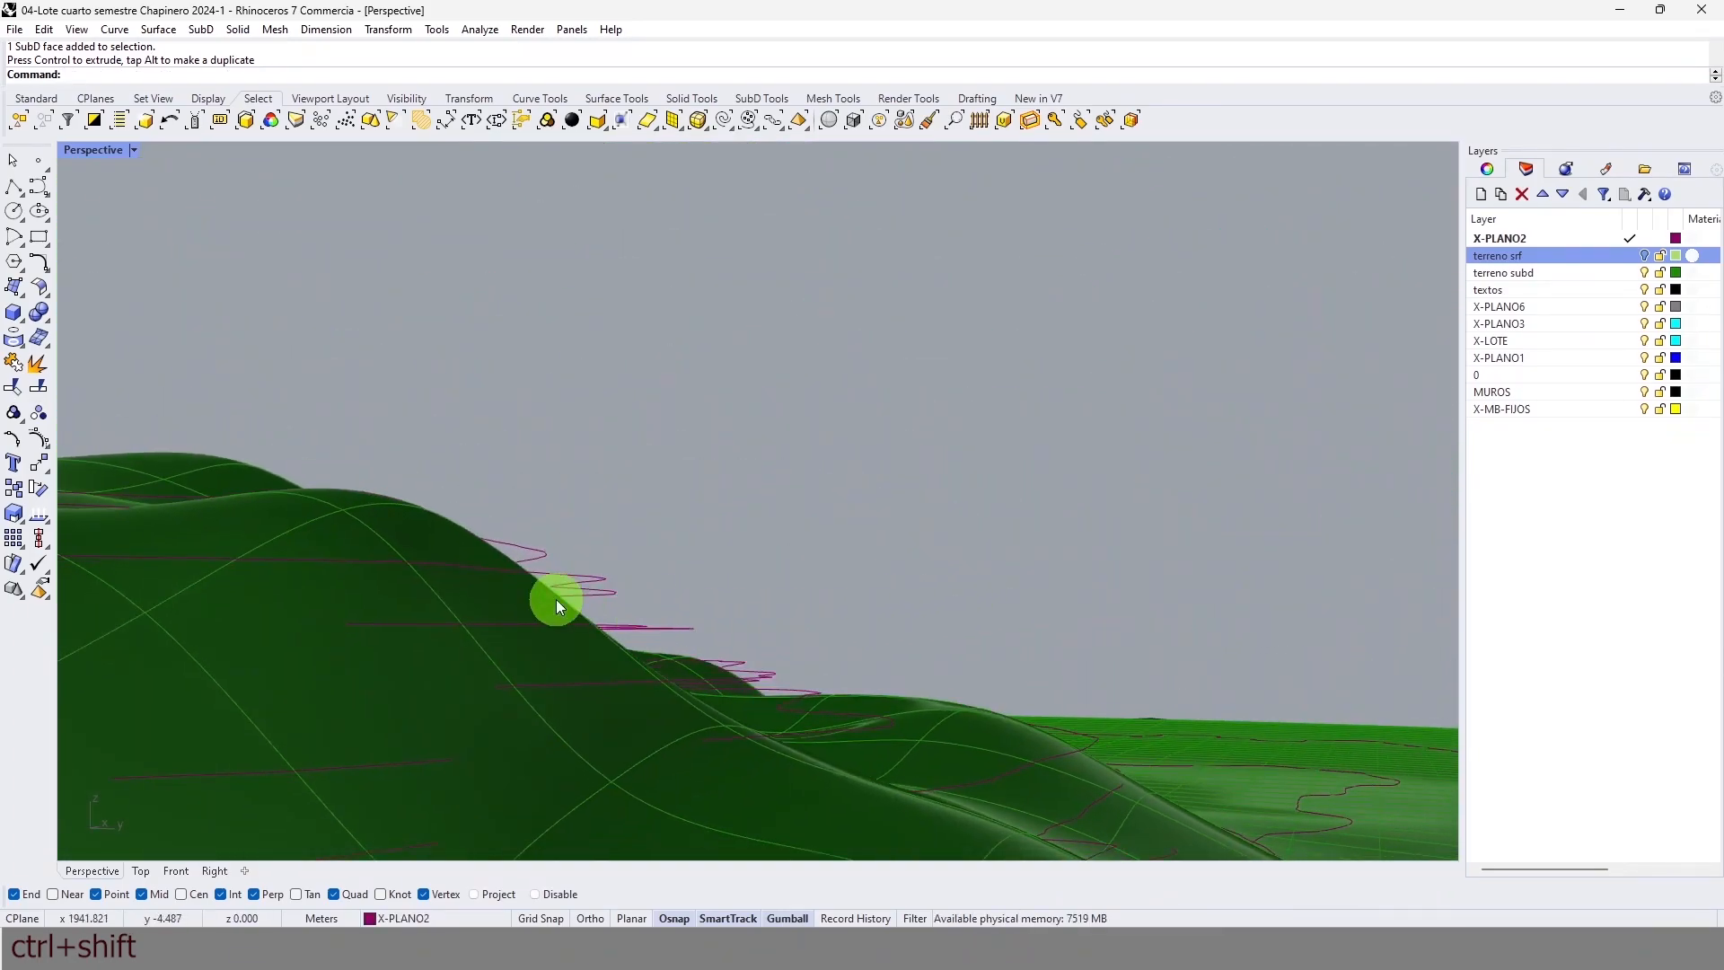
mouse_move(697, 632)
ctrl+shift+right_down()
mouse_move(606, 669)
mouse_move(446, 692)
mouse_move(369, 666)
mouse_move(789, 632)
mouse_move(834, 656)
ctrl+shift+right_up()
ctrl+shift+click(835, 652)
ctrl+shift+click(688, 580)
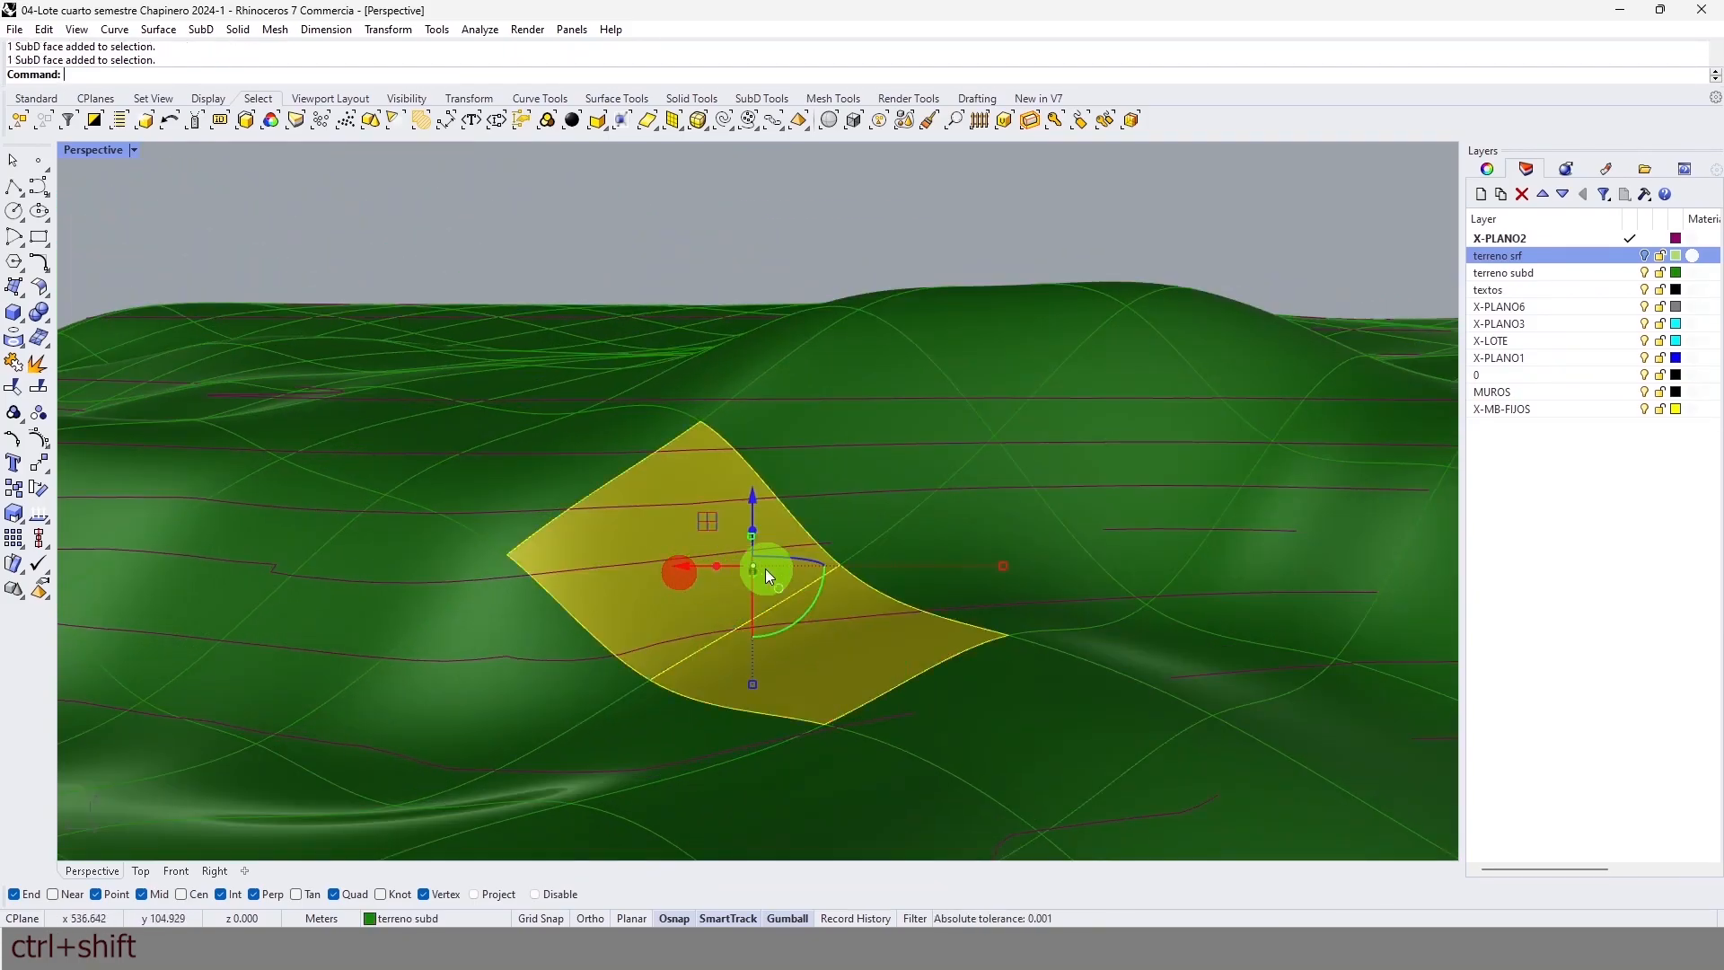
drag(752, 496, 740, 396)
ctrl+shift+right_drag(820, 560, 779, 608)
ctrl+shift+right_drag(769, 423, 695, 331)
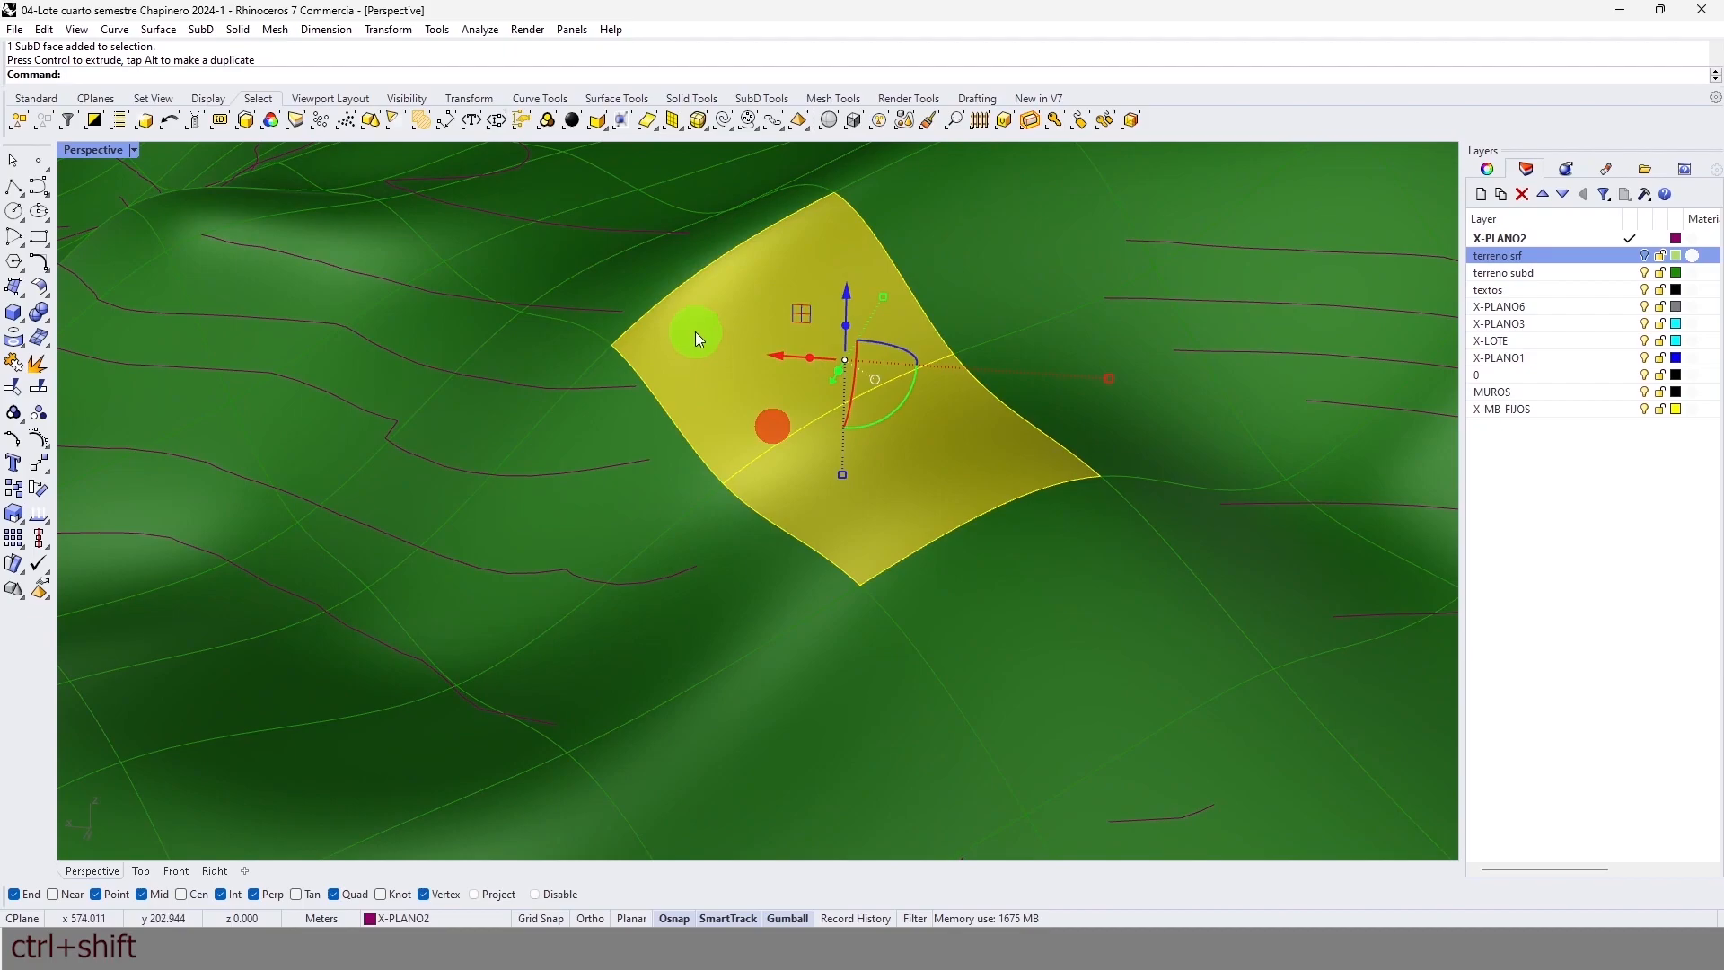
click(700, 327)
scroll(701, 327, up, 5)
key(Escape)
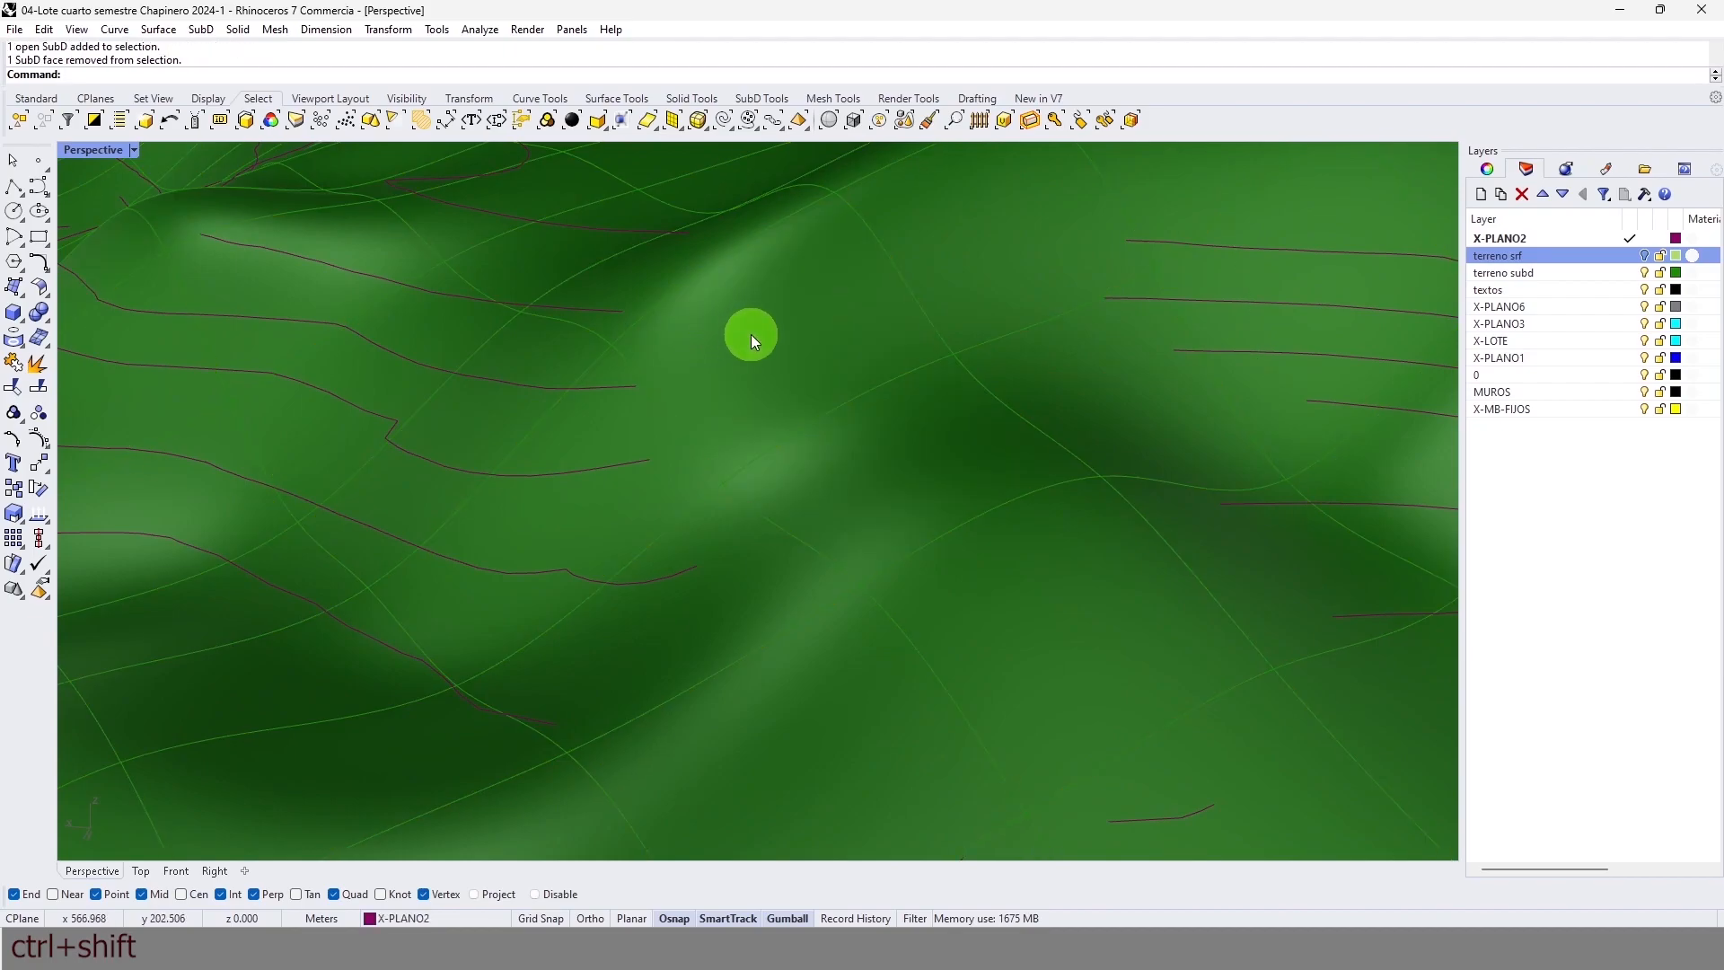
Step: Select the two SubD faces on the upper slope, just above the hollow, and lower them vertically
ctrl+shift+click(751, 339)
ctrl+shift+click(655, 276)
drag(720, 233, 724, 289)
Step: Select the five neighbouring SubD faces stepping across the slope below the ridge, raise them vertically and deselect them
right_drag(934, 573, 1032, 655)
ctrl+shift+click(1032, 654)
ctrl+shift+click(905, 572)
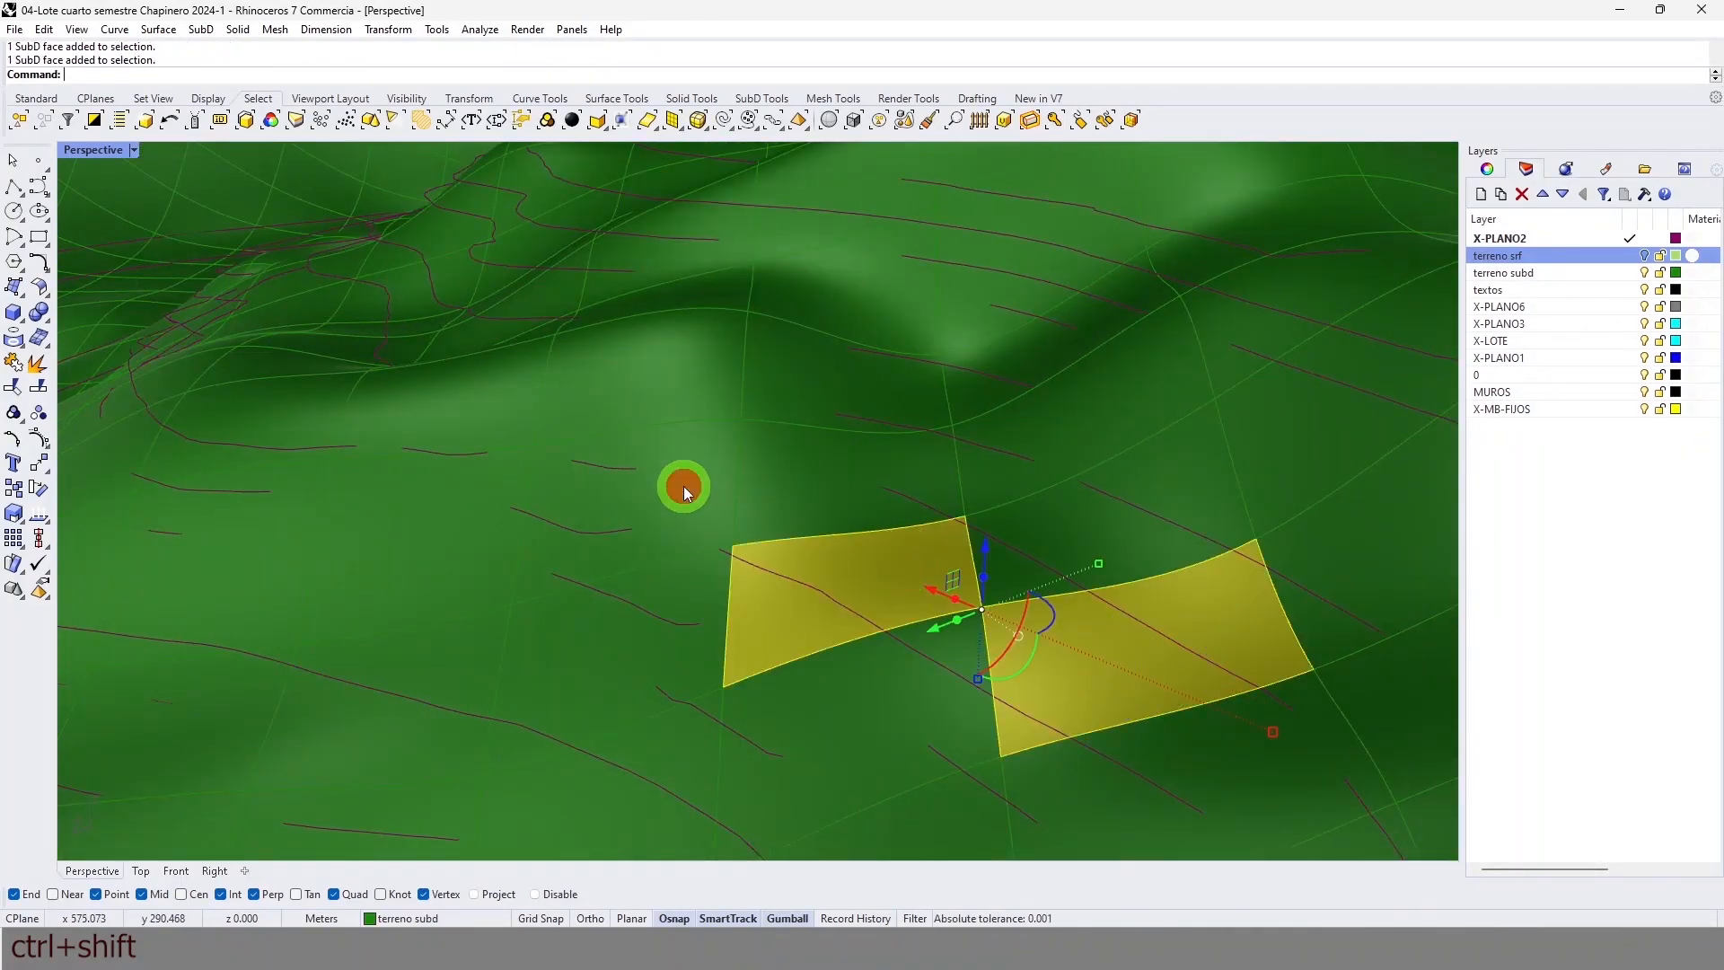
ctrl+shift+click(684, 491)
ctrl+shift+click(800, 486)
ctrl+shift+click(1102, 531)
mouse_move(898, 483)
mouse_down()
mouse_move(905, 409)
mouse_move(925, 435)
mouse_up()
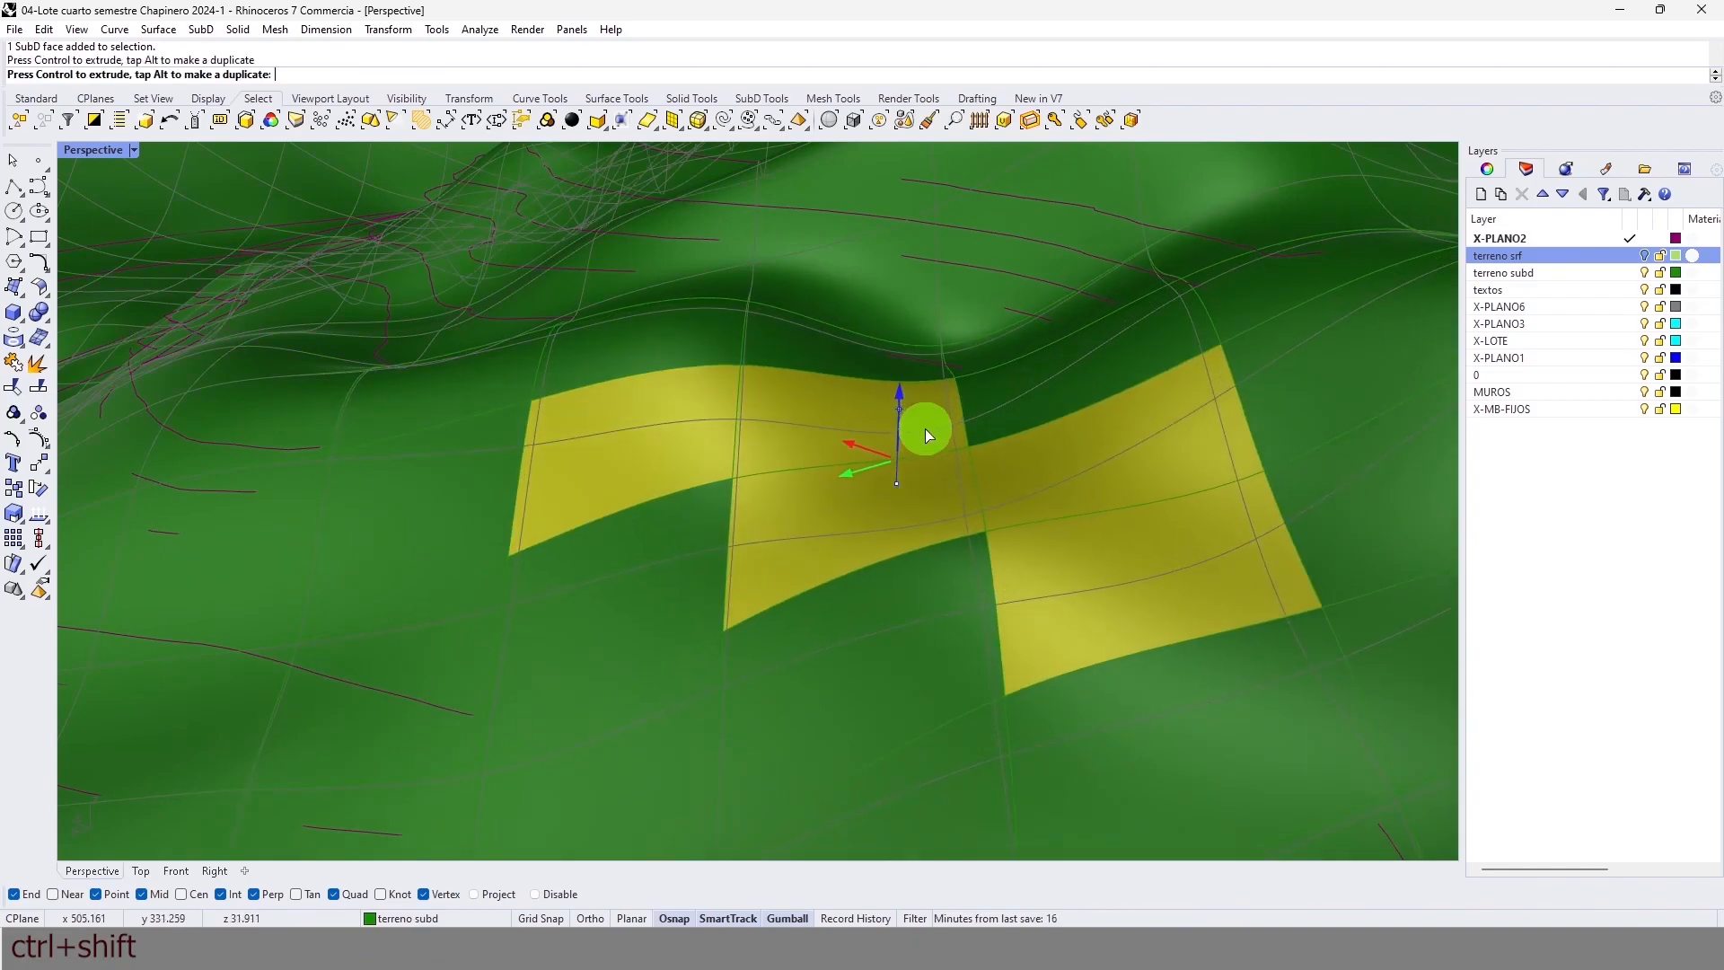
key(Escape)
Step: Select the two neighbouring SubD faces on the steep side of the valley and raise them vertically
right_drag(835, 635, 1013, 532)
scroll(1203, 642, up, 6)
right_drag(1136, 659, 1085, 667)
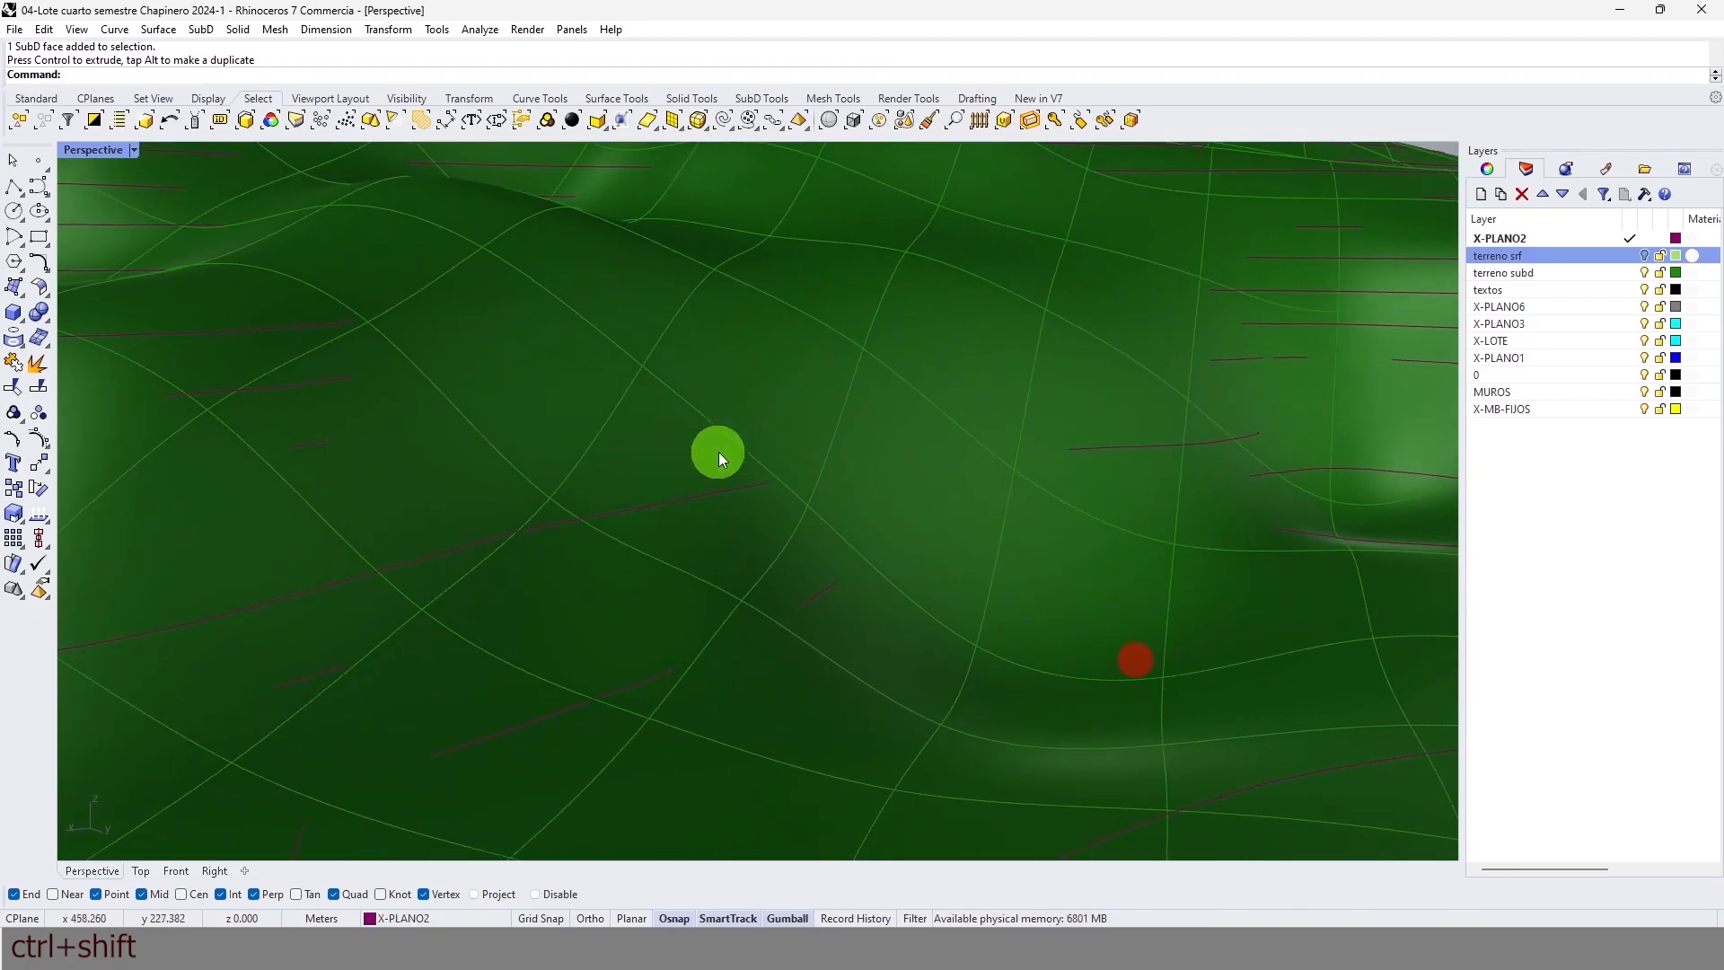
scroll(634, 493, down, 7)
right_drag(871, 512, 1021, 549)
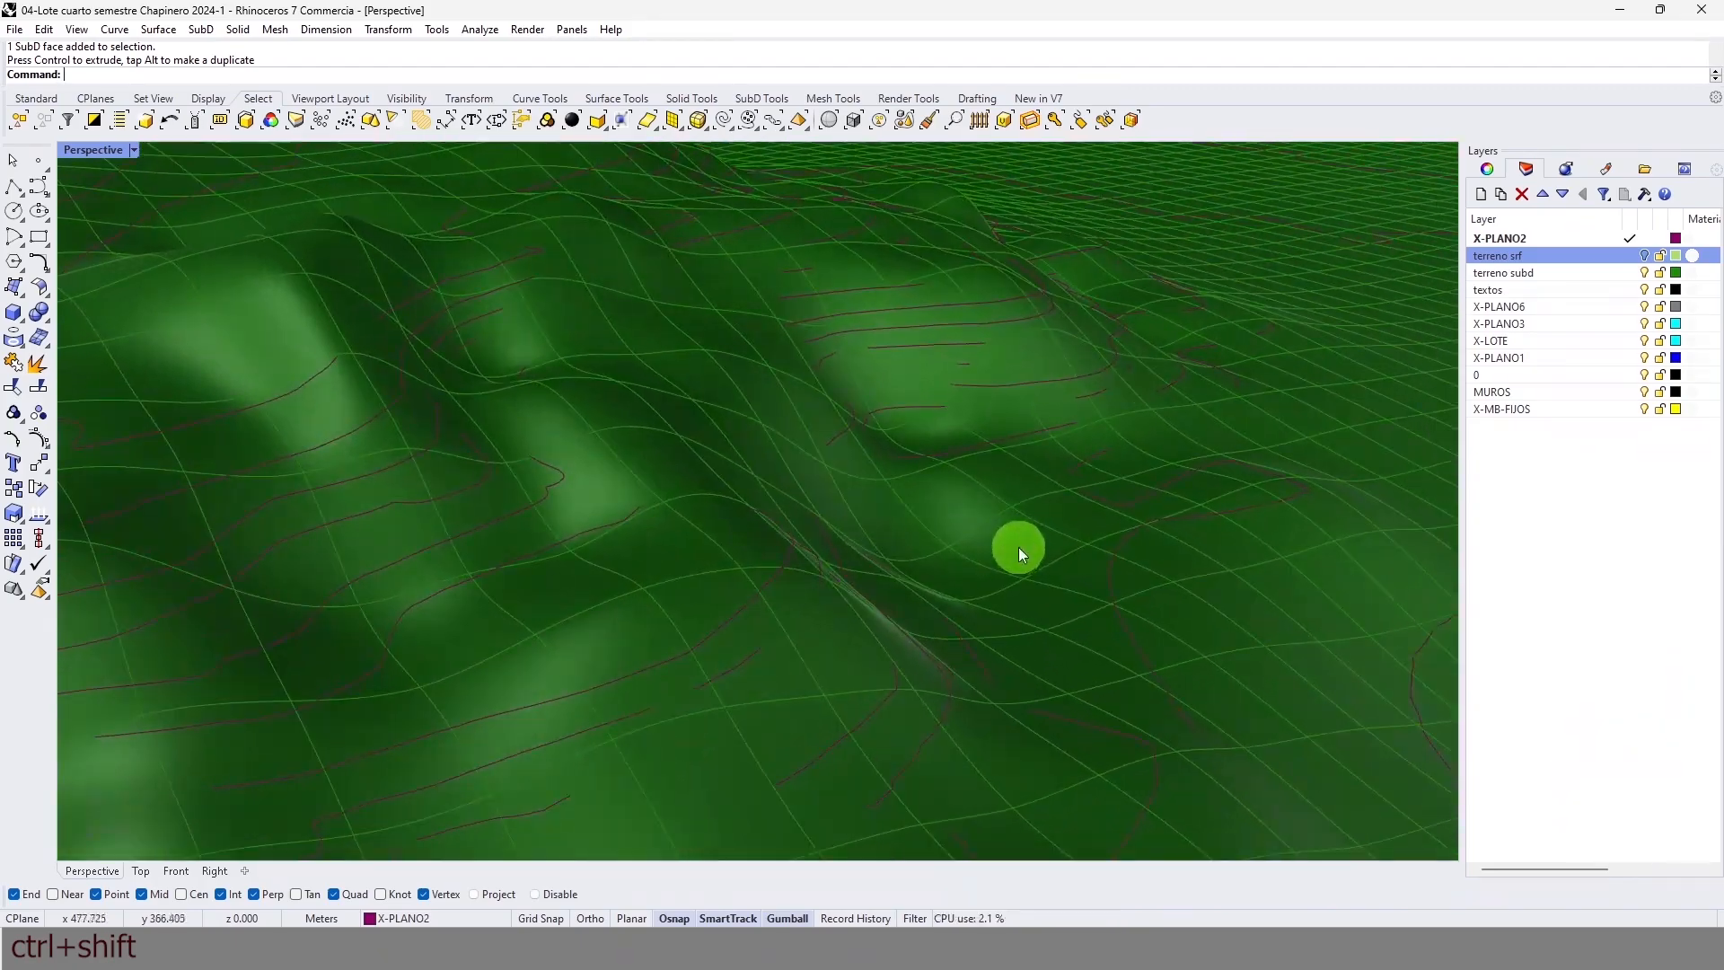
scroll(955, 585, up, 5)
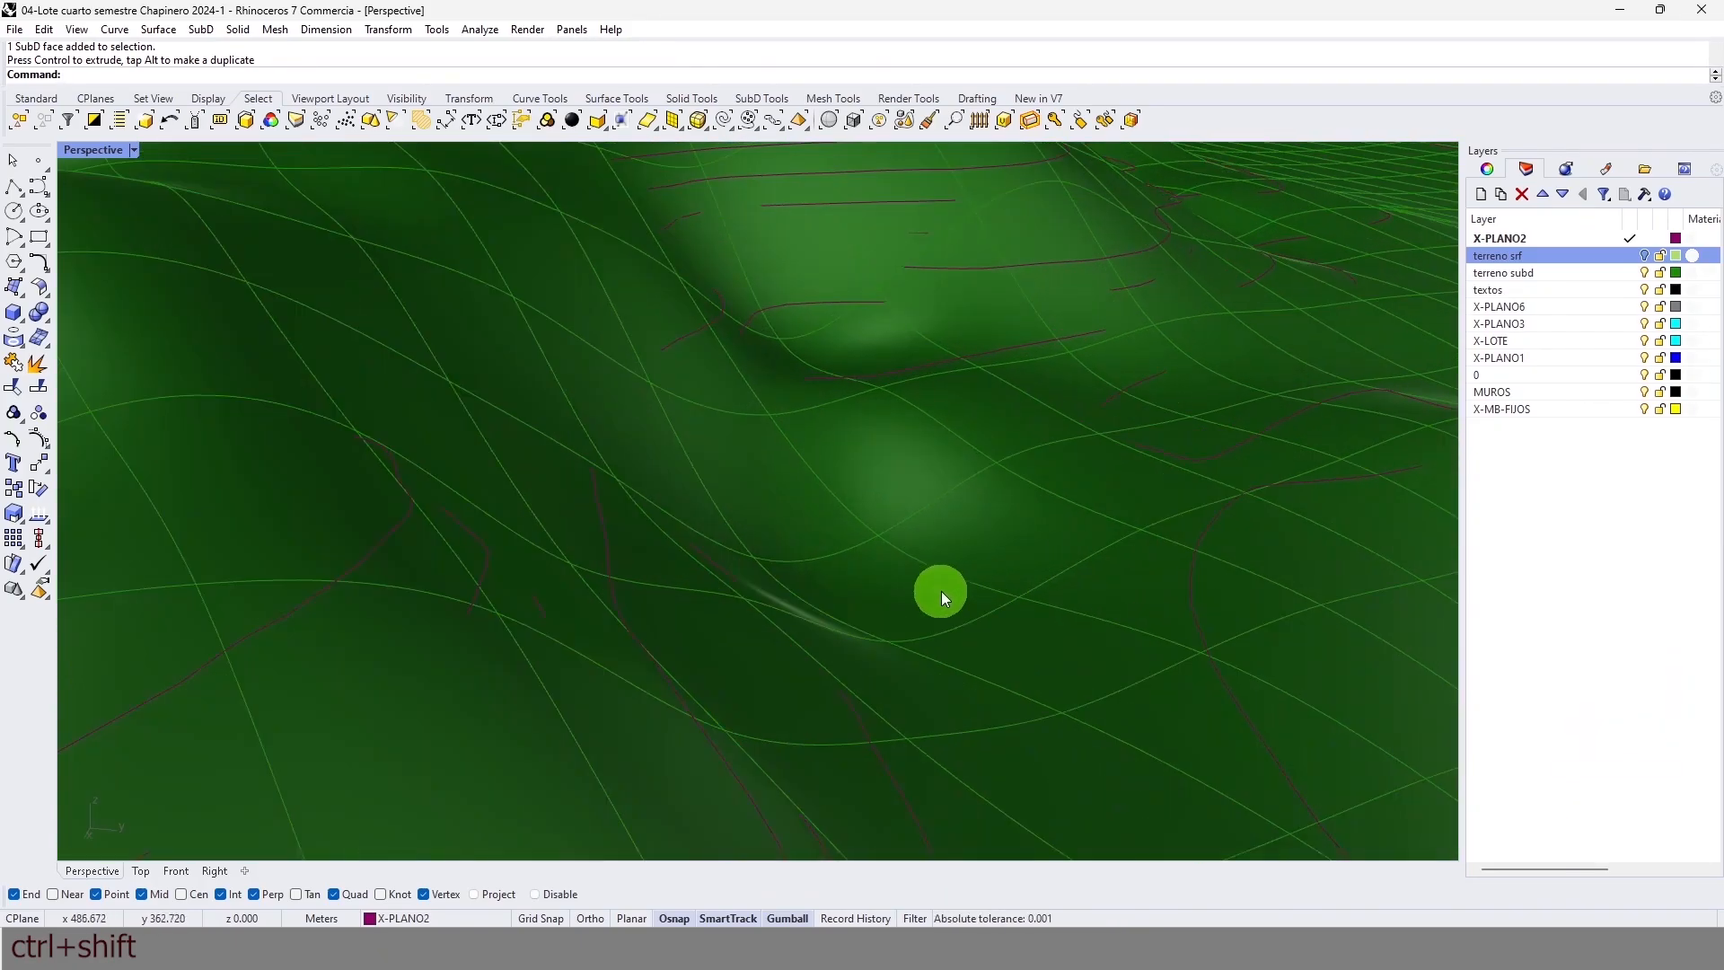
mouse_move(908, 596)
right_down()
mouse_move(870, 581)
mouse_move(897, 552)
mouse_move(847, 550)
mouse_move(655, 386)
right_up()
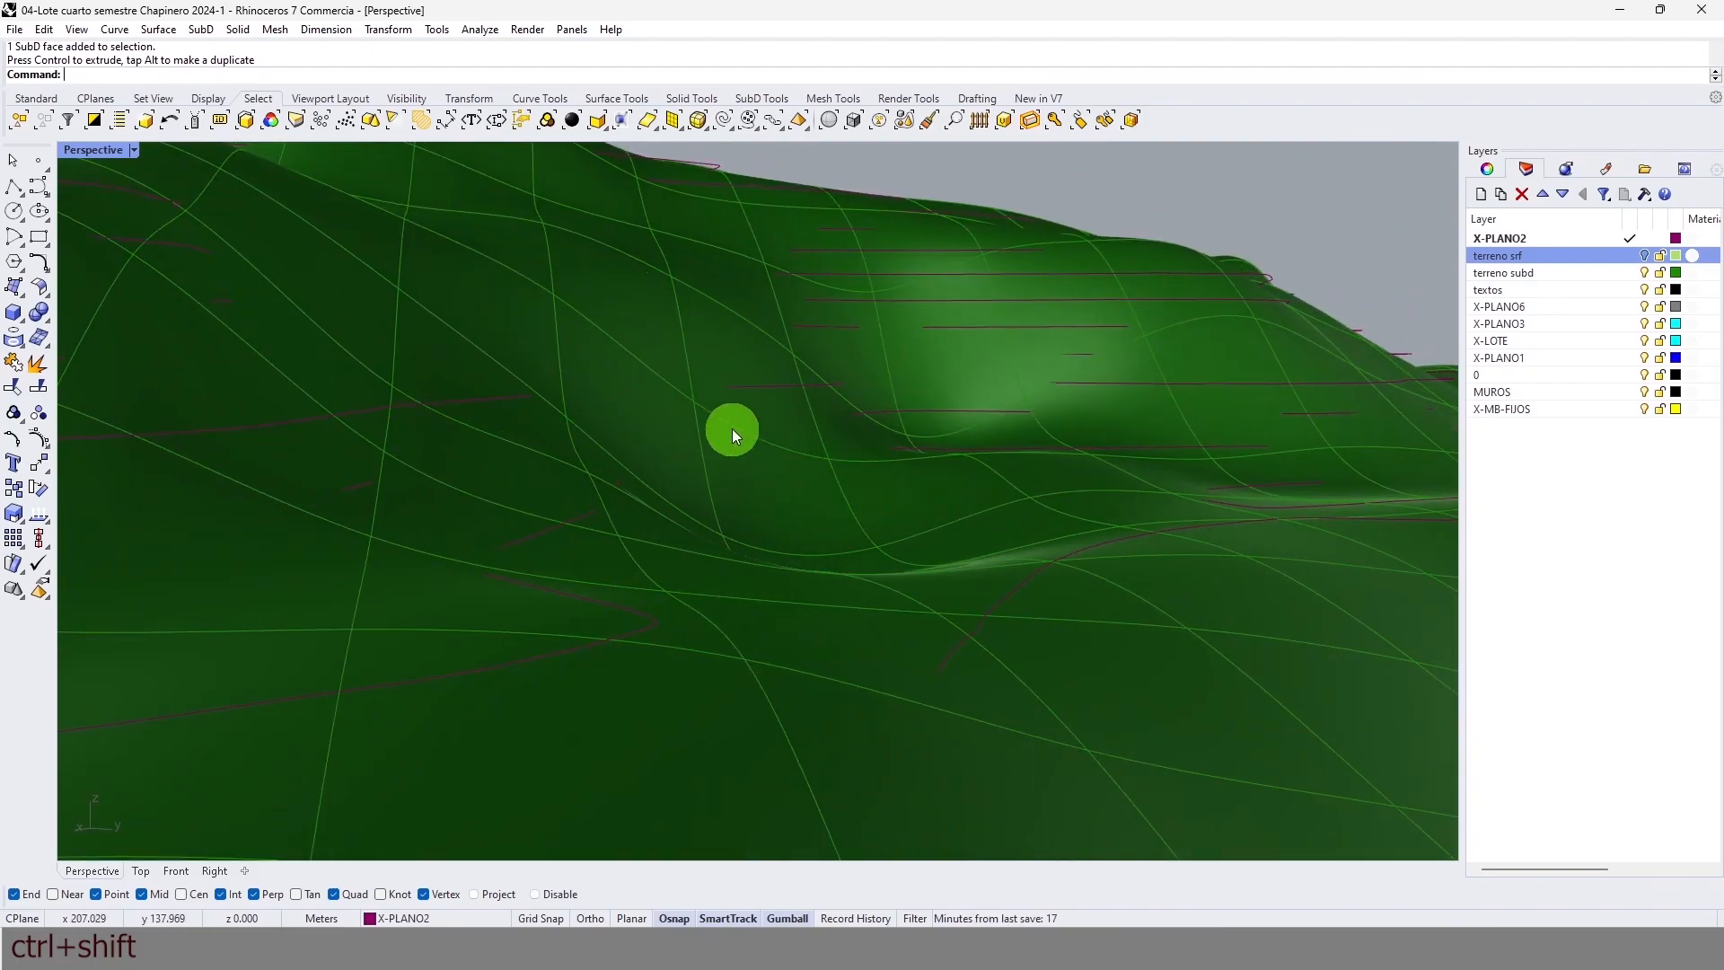
ctrl+shift+click(659, 439)
ctrl+shift+click(714, 402)
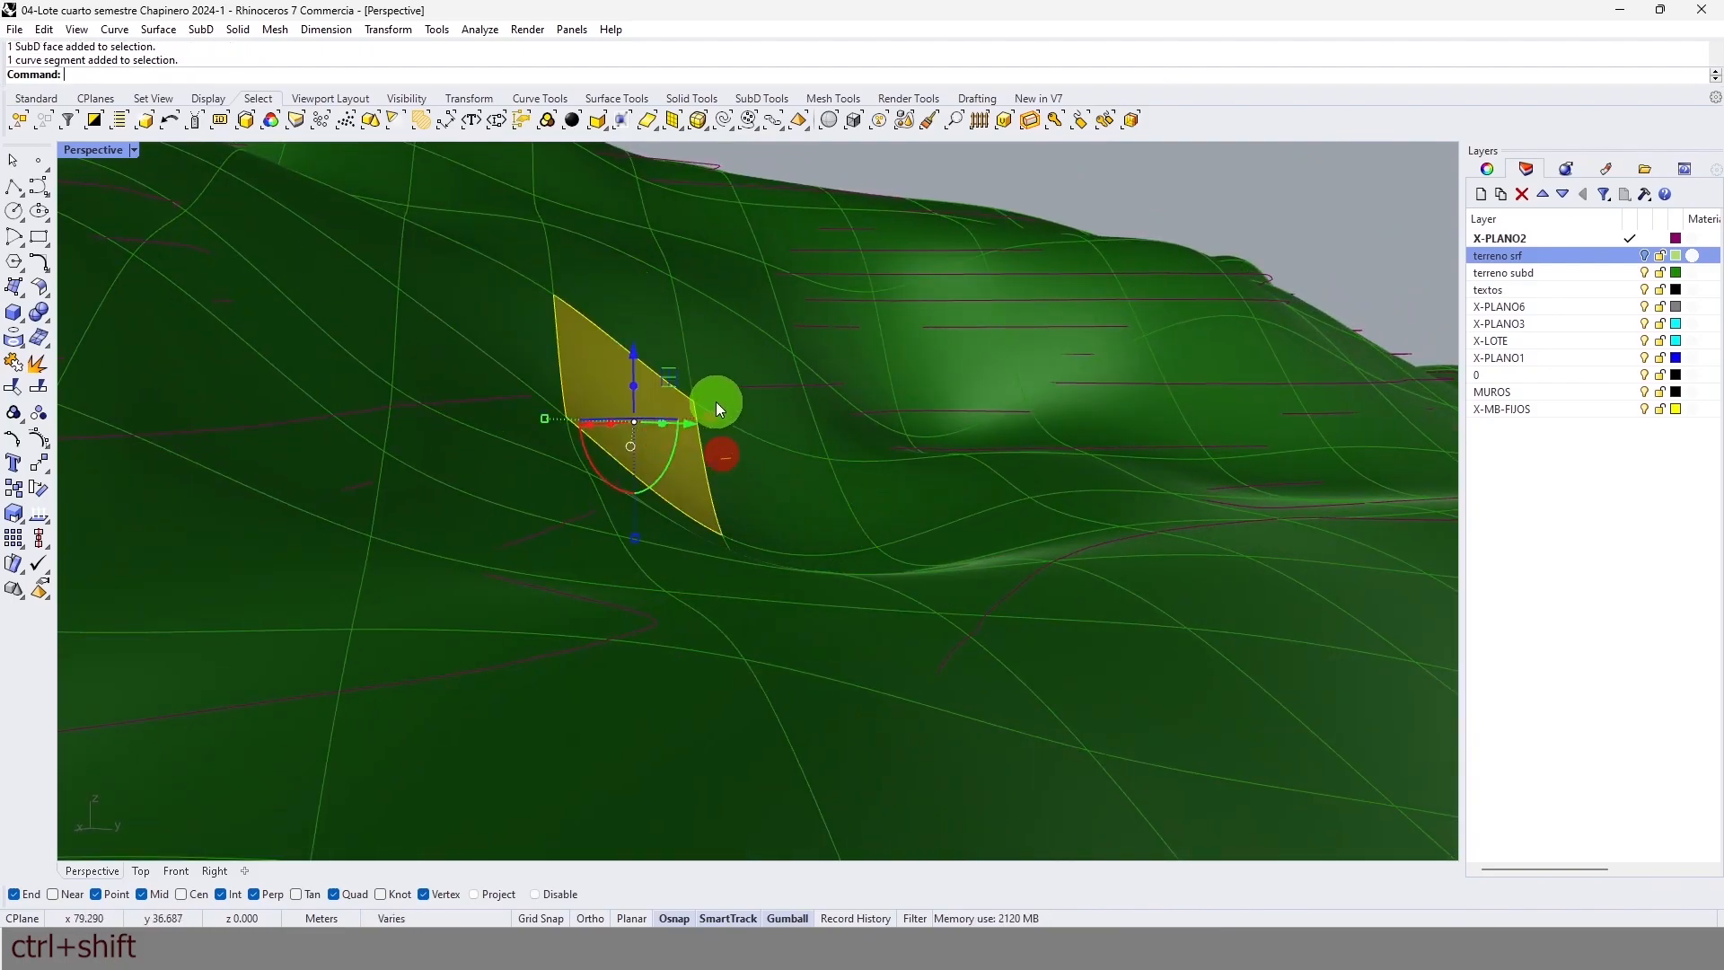
ctrl+shift+click(785, 481)
drag(707, 384, 704, 300)
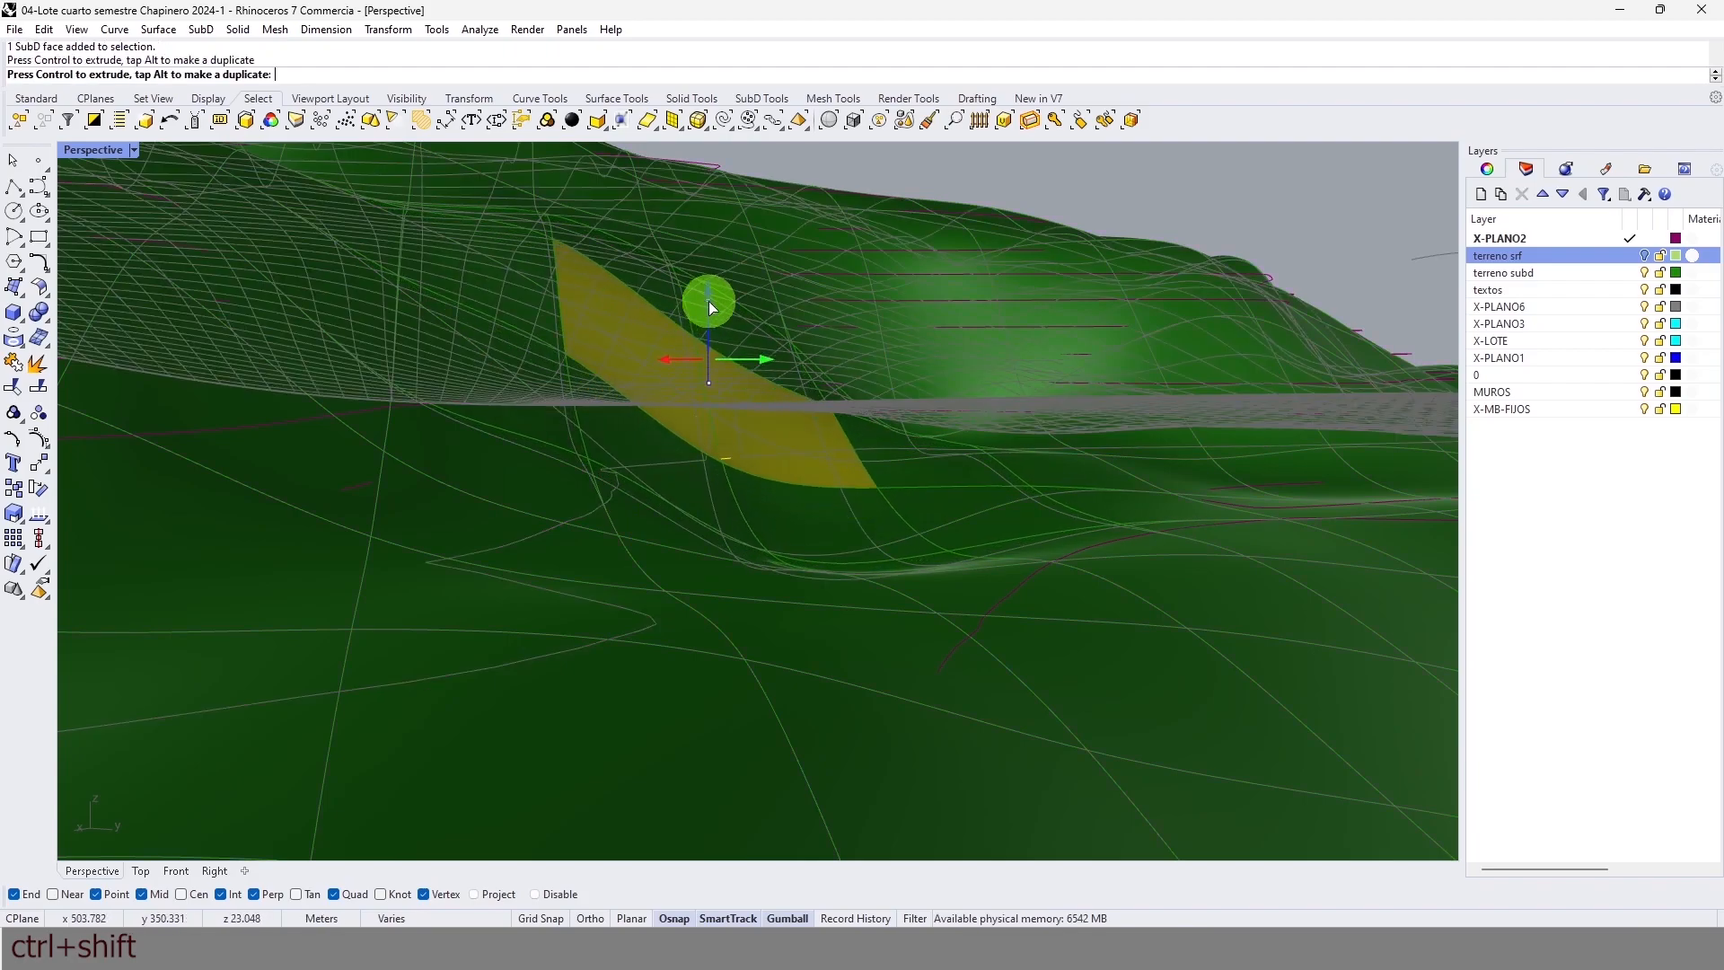
drag(916, 487, 1020, 470)
Step: Raise two more single SubD faces along the valley side one at a time, clearing the selection after the second
right_drag(1020, 471, 791, 465)
ctrl+shift+click(817, 419)
drag(795, 358, 796, 277)
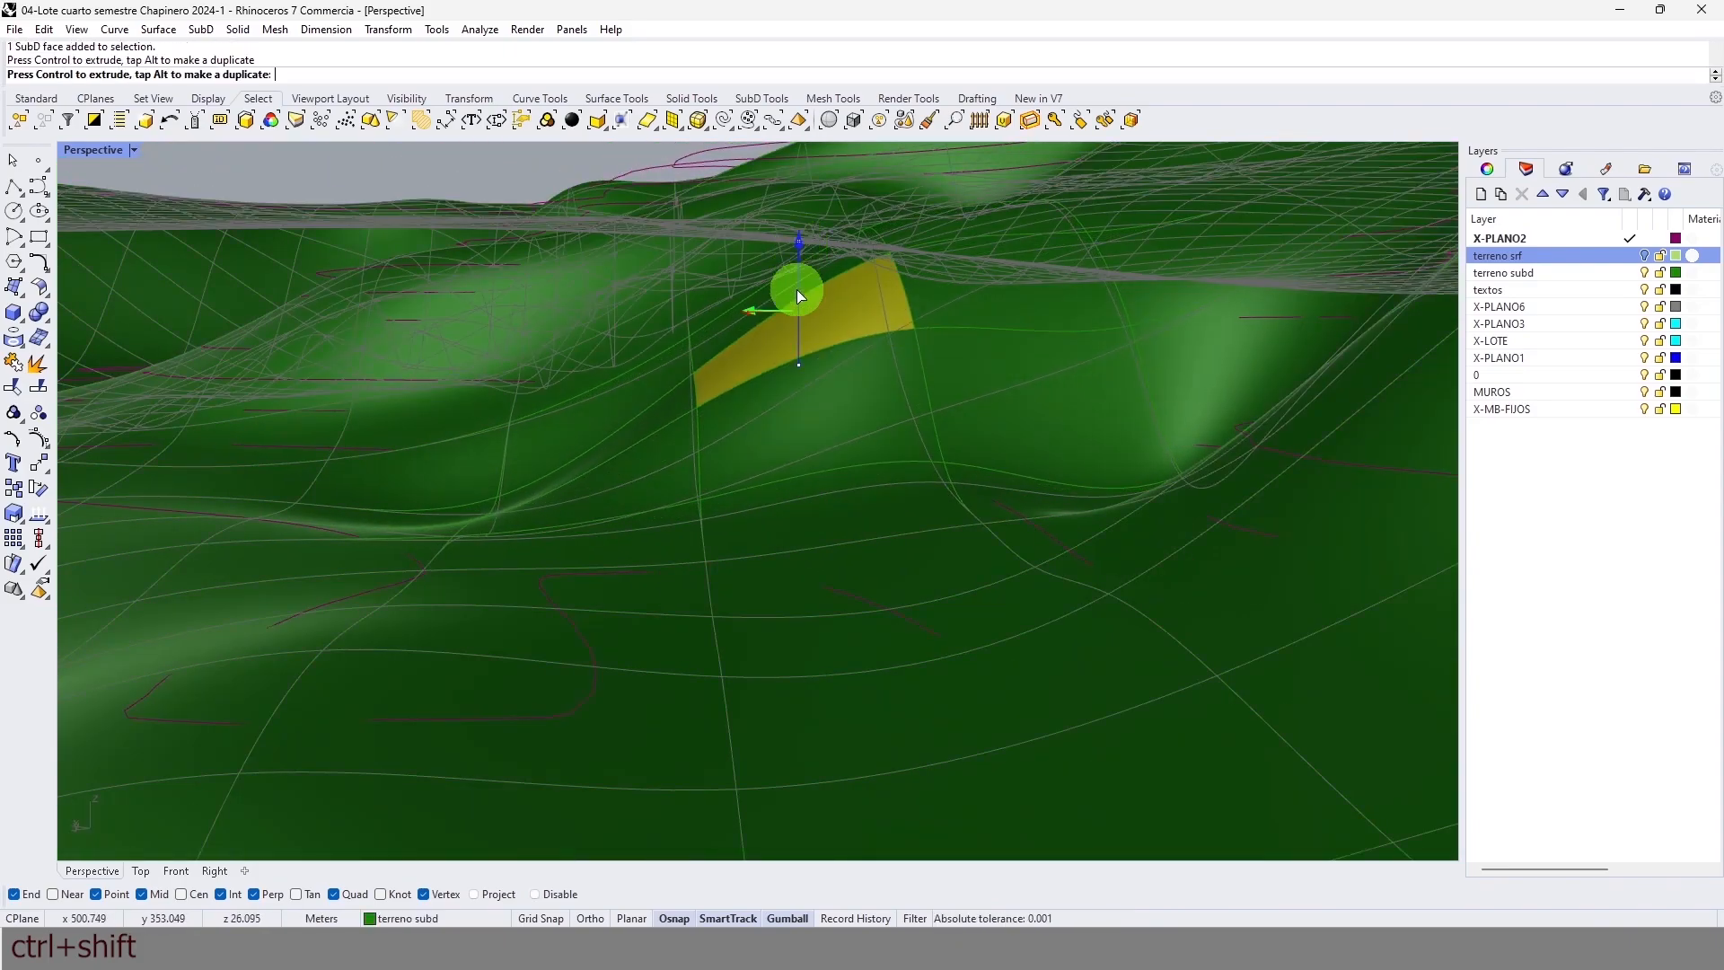
mouse_move(751, 401)
right_down()
mouse_move(729, 454)
mouse_move(981, 462)
mouse_move(894, 470)
mouse_move(753, 434)
right_up()
click(742, 445)
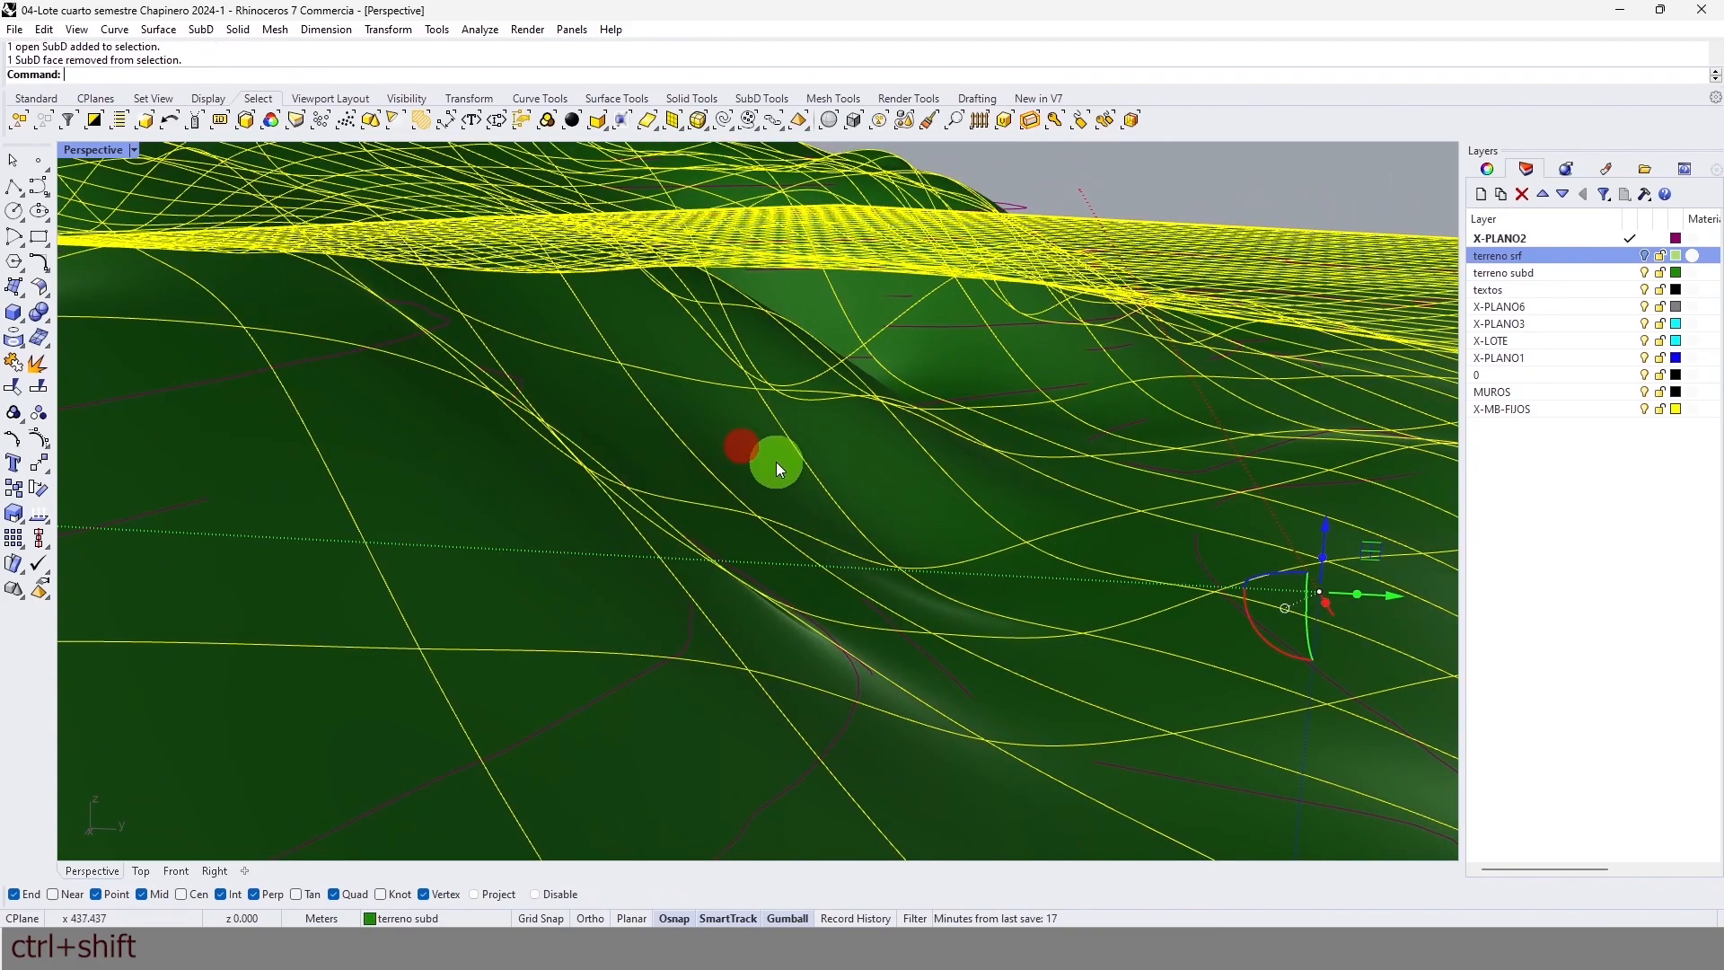
key(Escape)
ctrl+shift+click(767, 473)
drag(772, 415, 762, 302)
key(Escape)
Step: Select the row of three SubD faces across the bulge above the narrow gully and lower them slightly
mouse_move(1101, 462)
right_down()
mouse_move(917, 473)
mouse_move(770, 449)
right_up()
scroll(769, 447, down, 7)
right_drag(860, 504, 744, 526)
scroll(839, 504, up, 6)
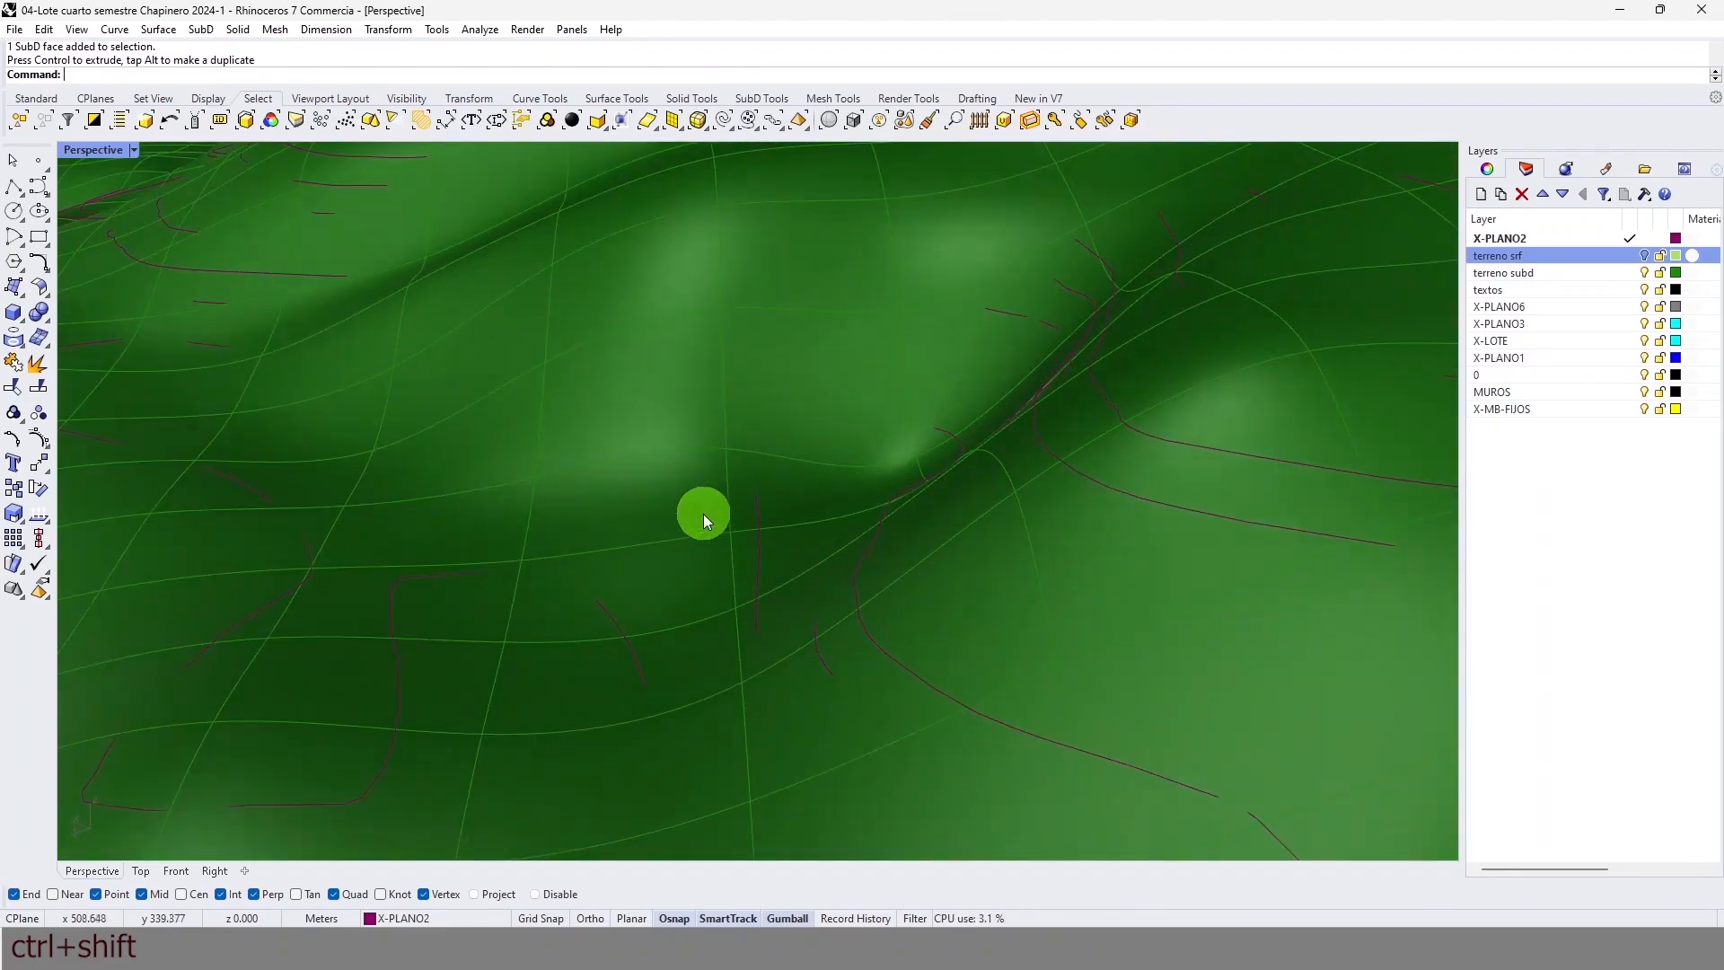
ctrl+shift+click(682, 509)
ctrl+shift+click(653, 279)
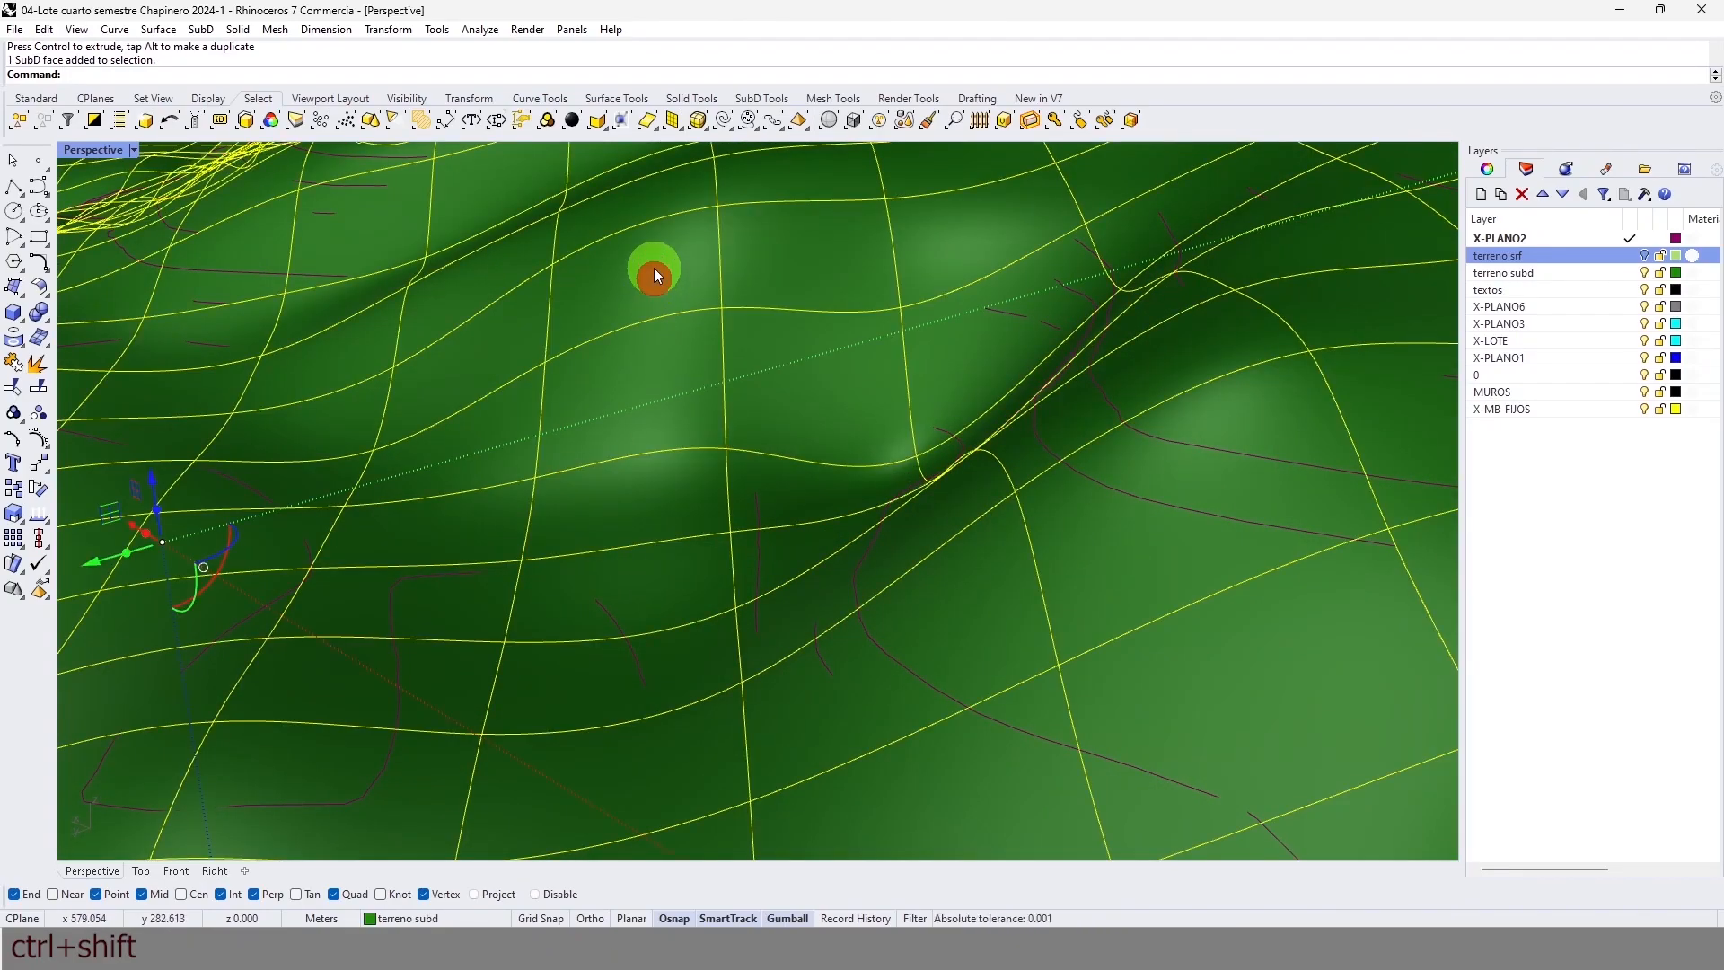
ctrl+shift+click(654, 268)
ctrl+shift+click(663, 274)
ctrl+shift+click(809, 260)
ctrl+shift+click(901, 265)
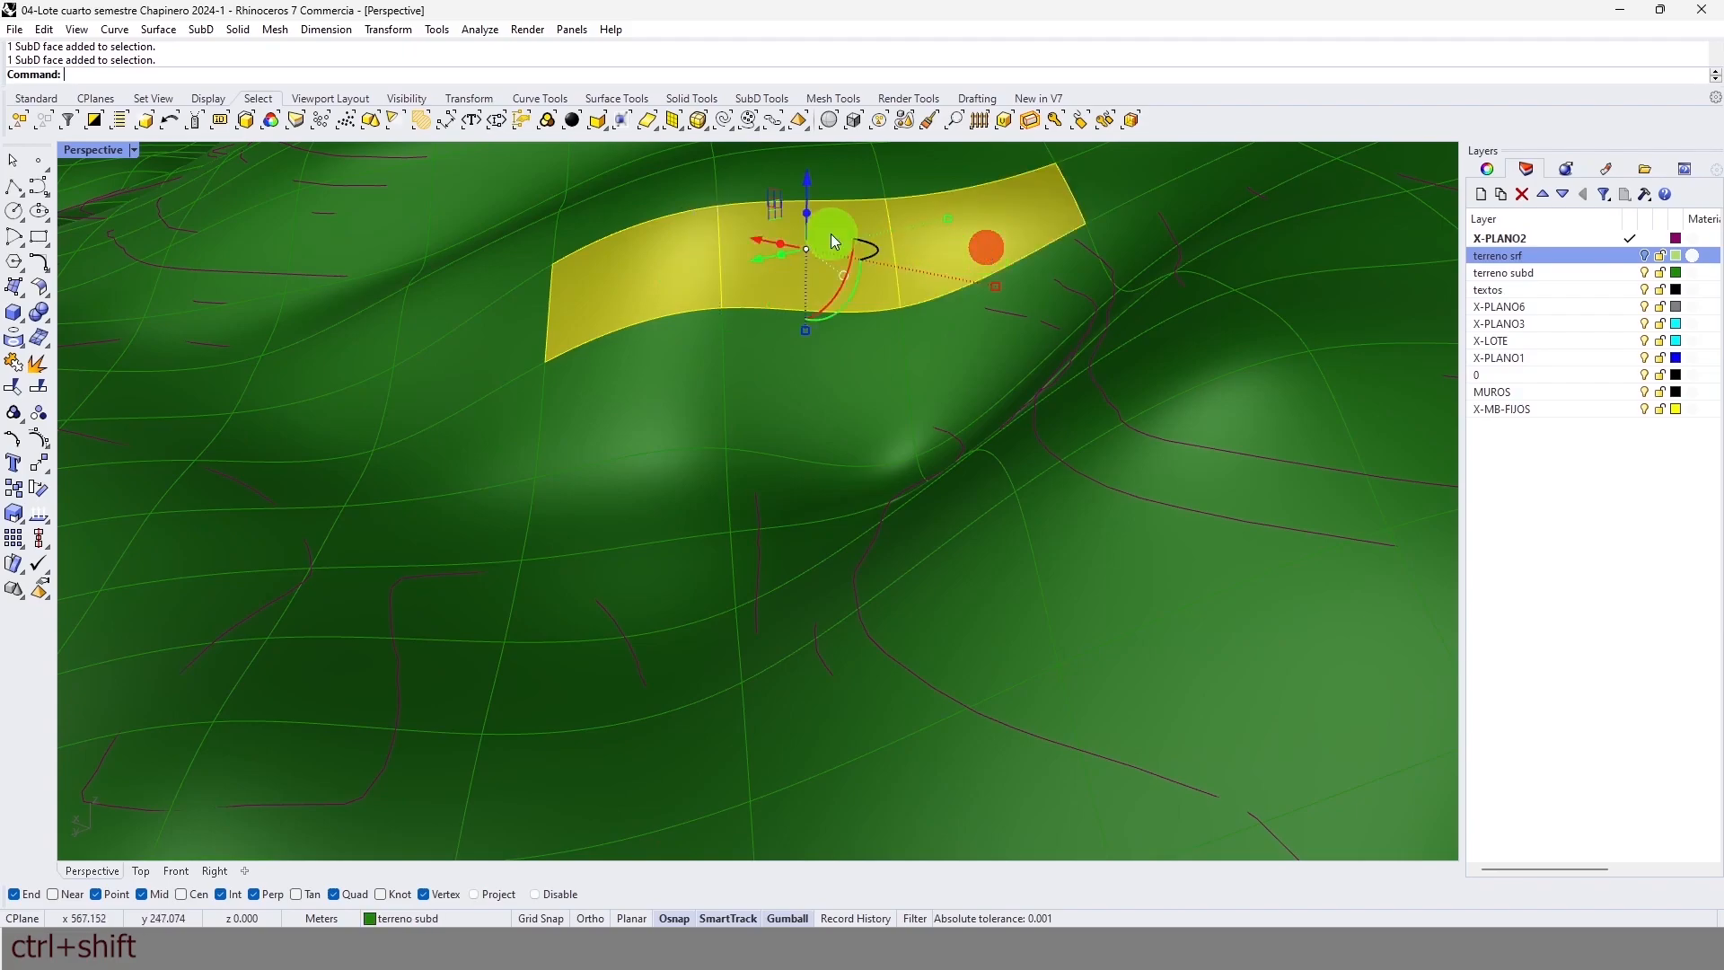
drag(810, 176, 806, 208)
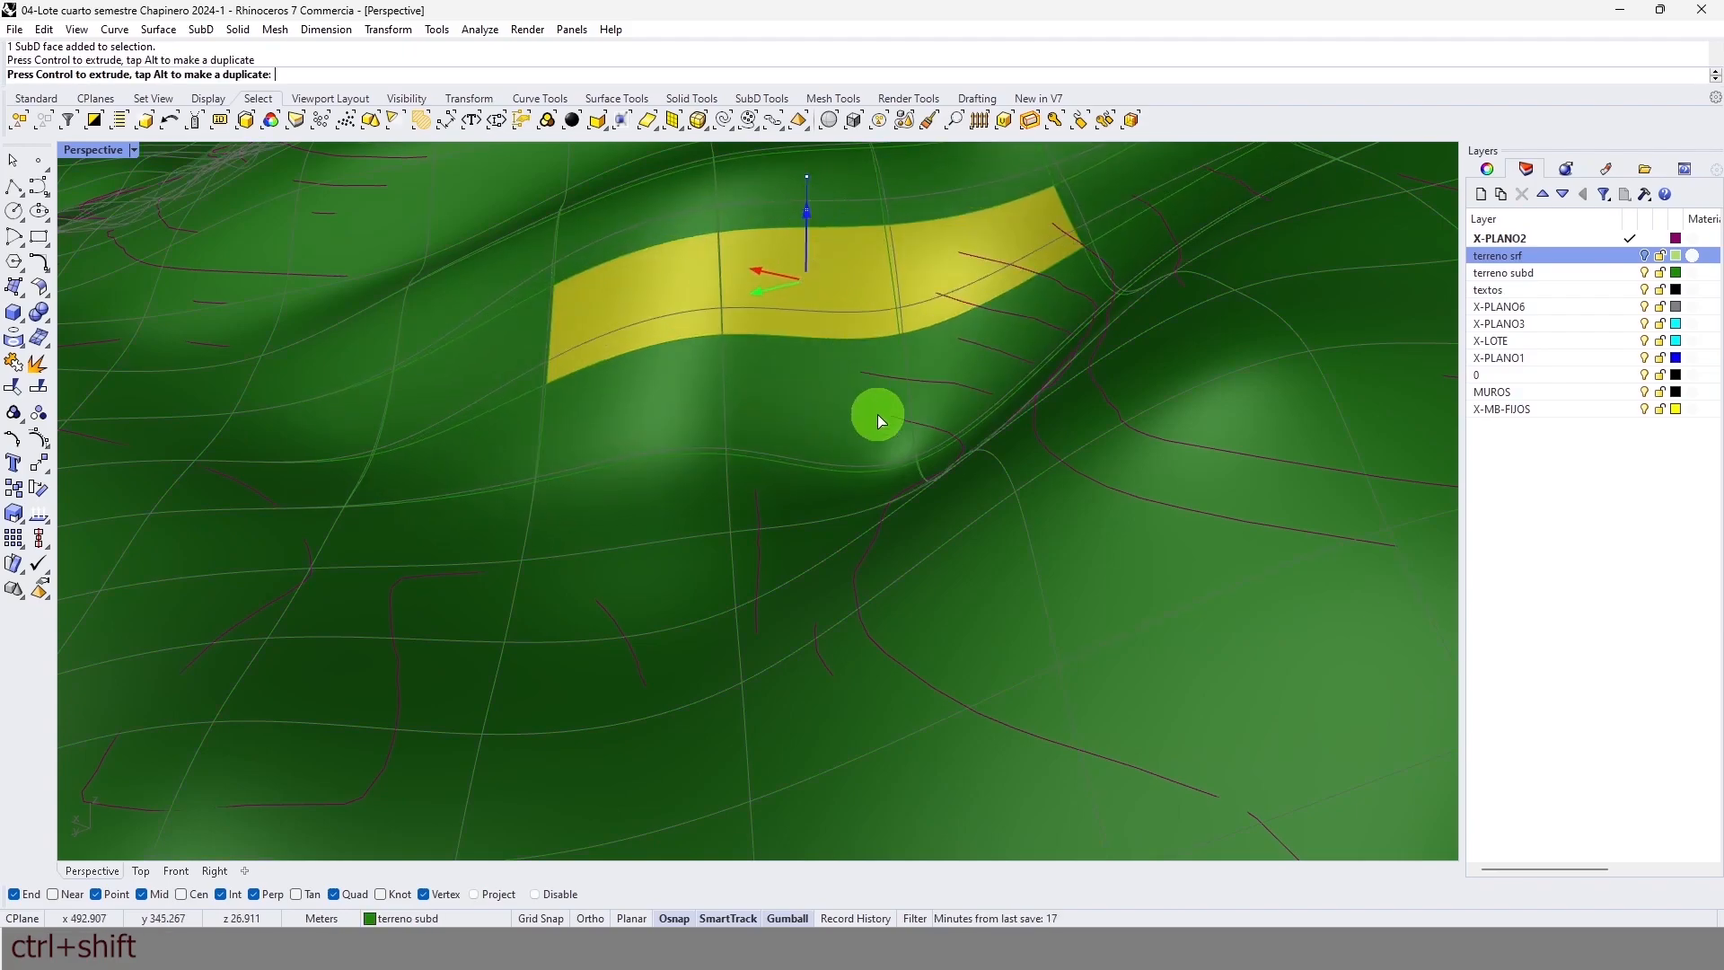
Step: Lower the SubD faces on the ridge shoulder beside the parallel contours, one selection at a time
right_drag(901, 473, 1001, 342)
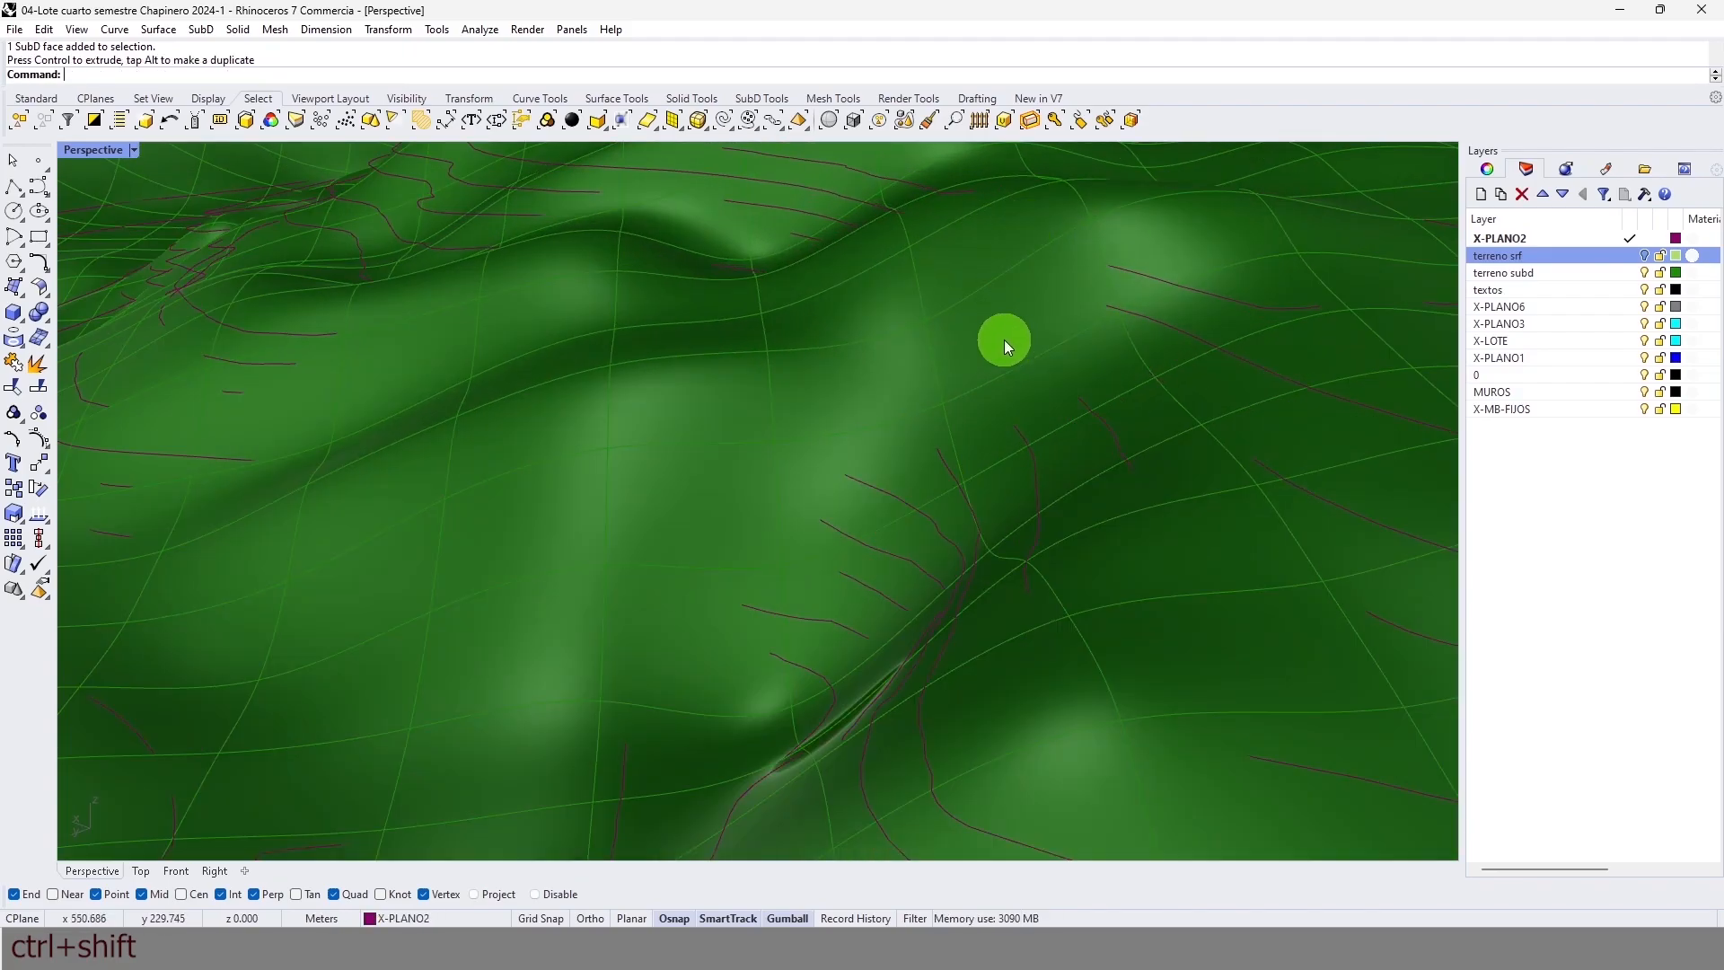
ctrl+shift+click(862, 381)
mouse_move(943, 280)
mouse_down()
mouse_move(935, 311)
mouse_move(934, 294)
mouse_up()
drag(916, 415, 897, 364)
click(896, 375)
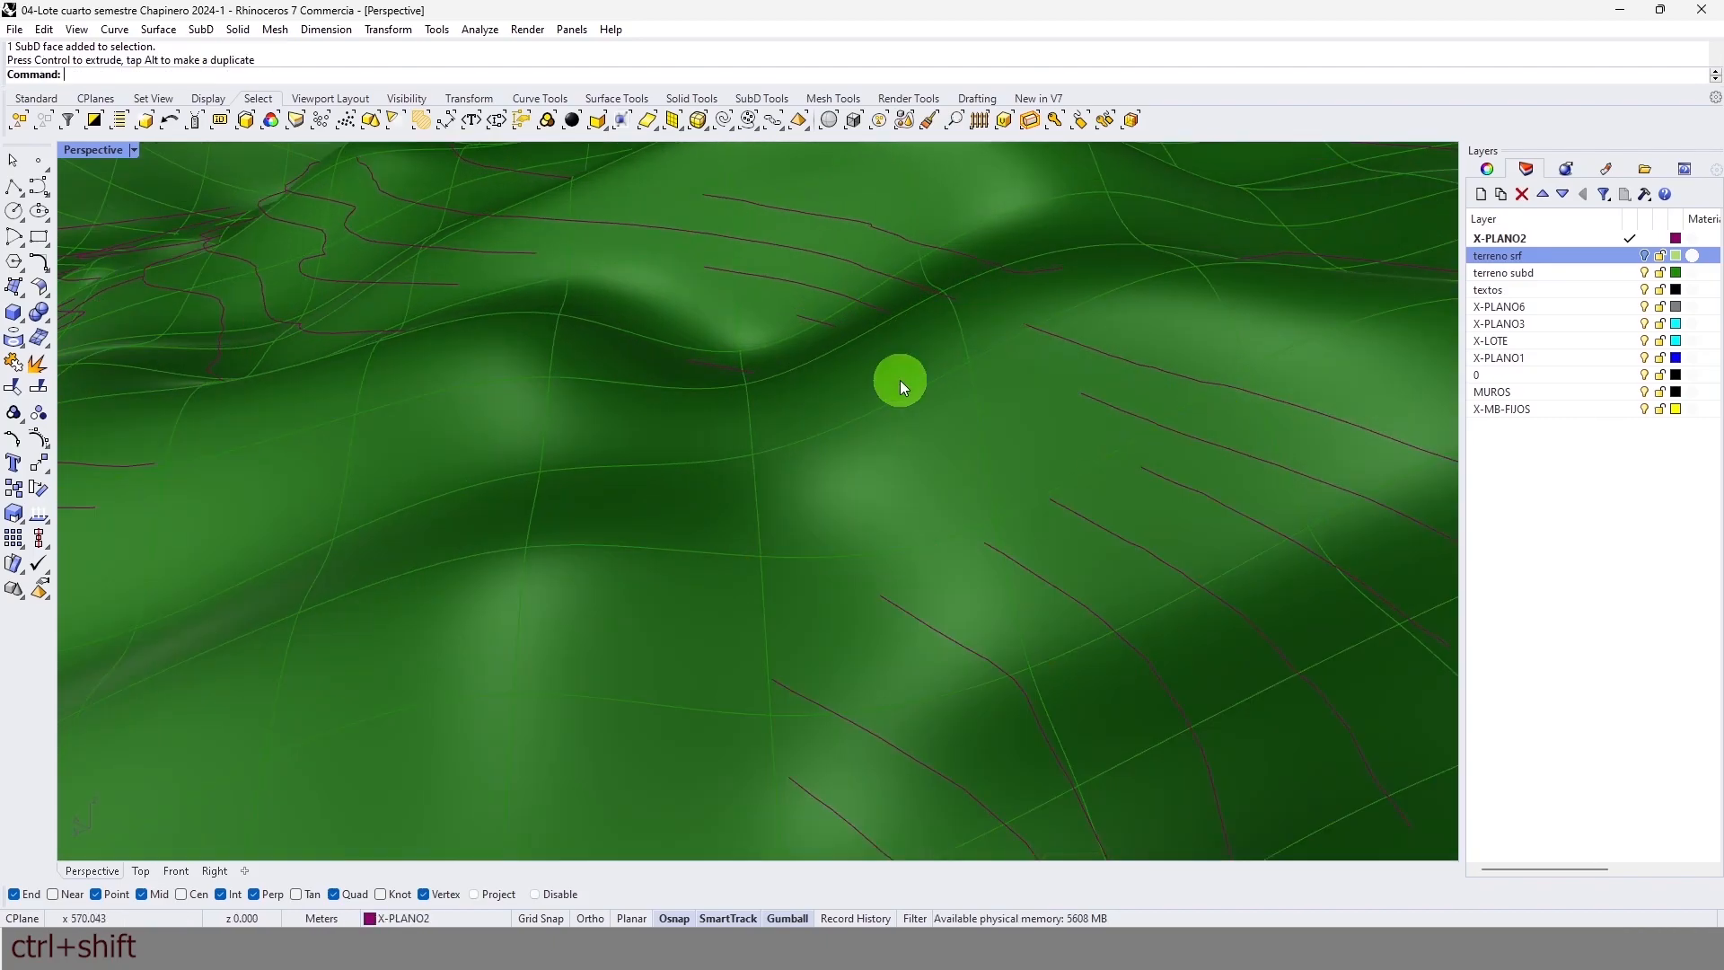
ctrl+shift+click(871, 364)
drag(956, 277, 825, 476)
Step: Select the two adjoining SubD faces below the dark crease in the slope, shift them slightly and clear the selection
right_drag(825, 477, 846, 519)
scroll(716, 505, up, 10)
right_drag(736, 481, 756, 544)
ctrl+shift+click(734, 489)
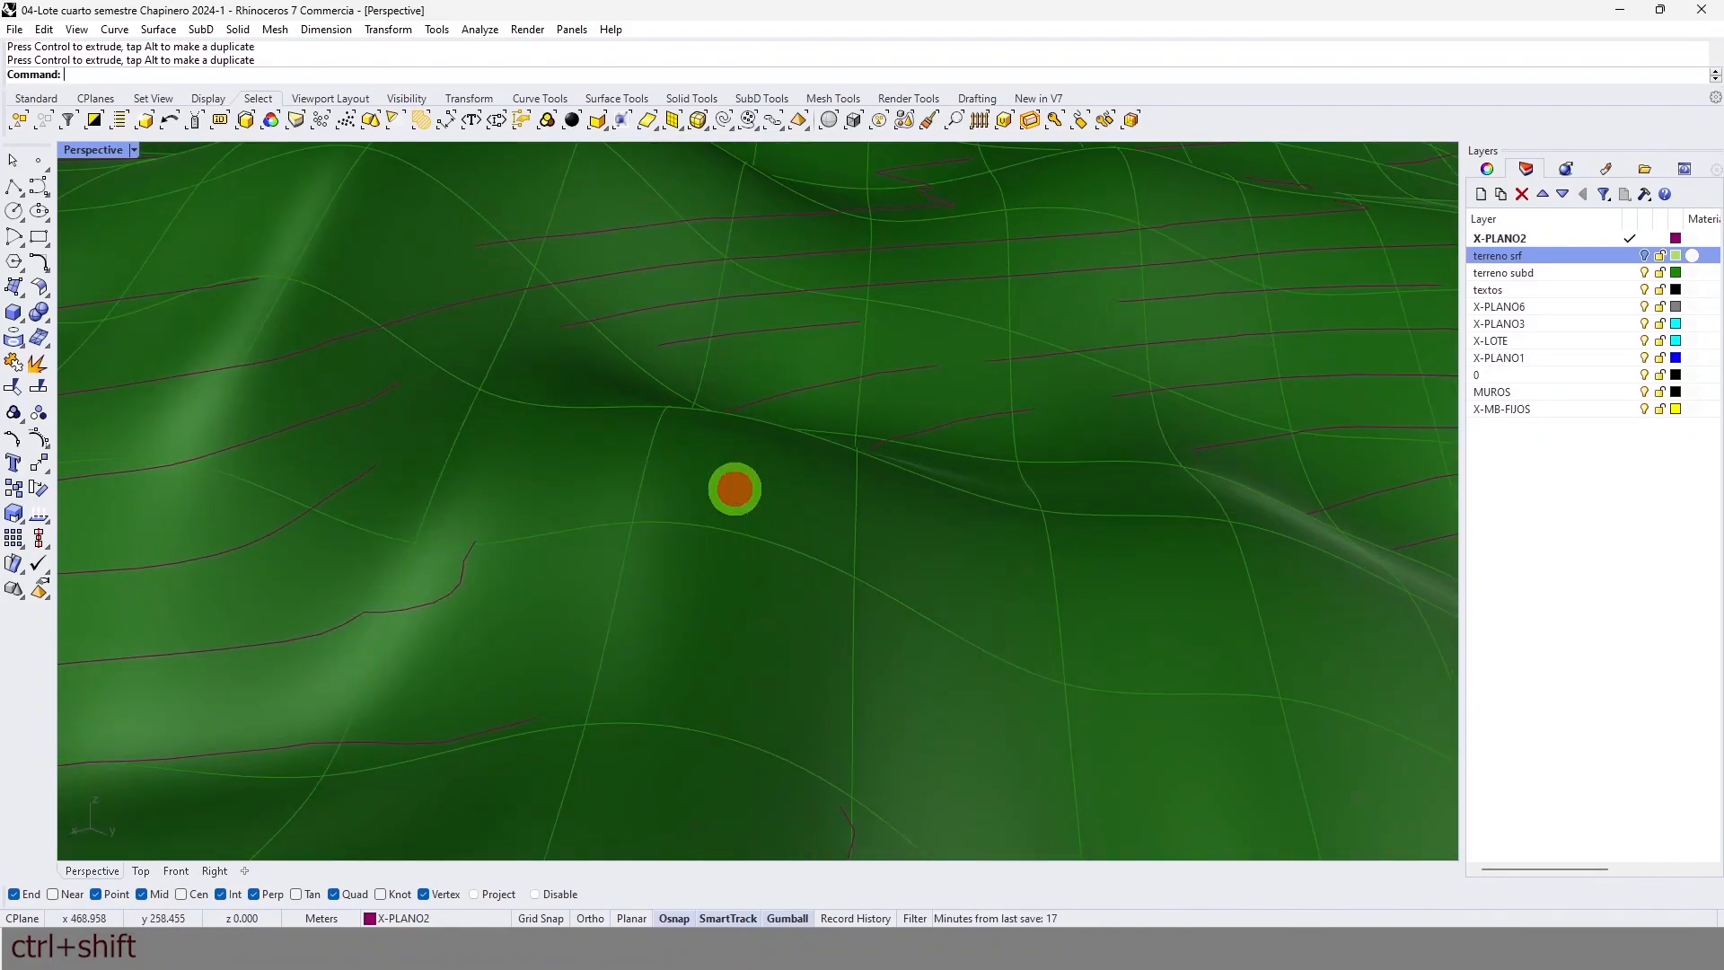
ctrl+shift+click(597, 469)
mouse_move(645, 456)
mouse_down()
mouse_move(655, 402)
mouse_move(660, 461)
mouse_up()
click(1031, 551)
Step: Select the chain of six SubD faces curving around the knoll above the contours and move them vertically
right_drag(1031, 552, 641, 345)
scroll(678, 503, down, 10)
ctrl+shift+right_drag(806, 444, 700, 514)
ctrl+shift+click(700, 514)
ctrl+shift+click(758, 413)
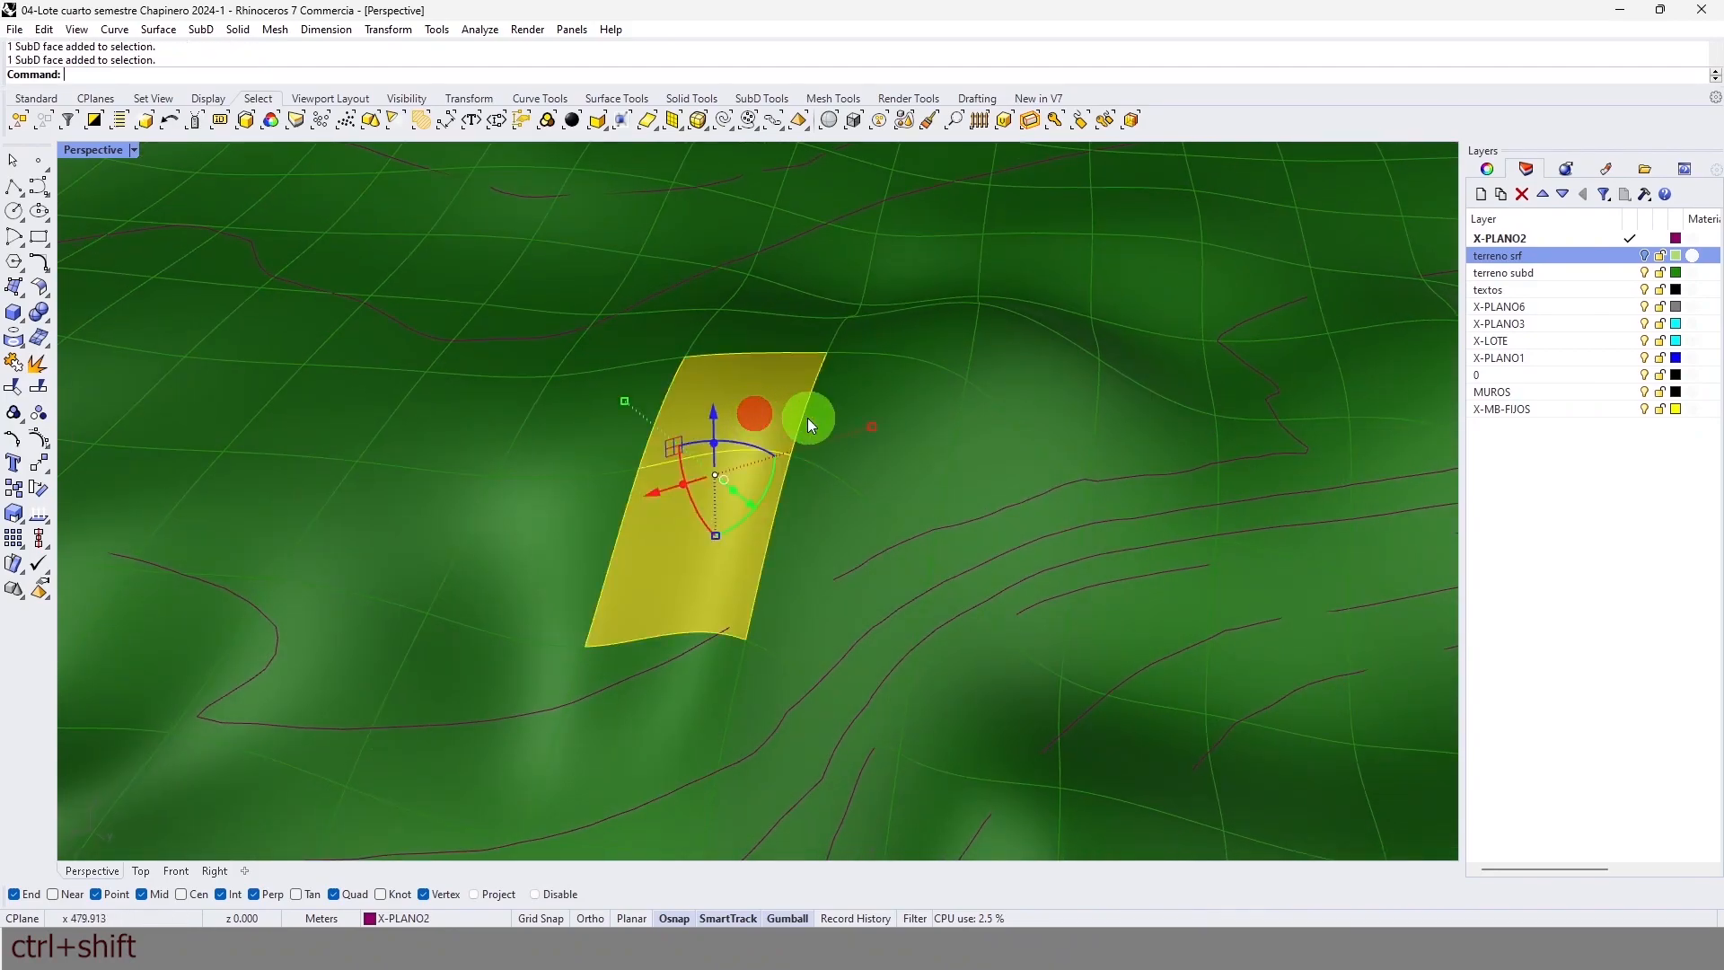
ctrl+shift+click(858, 428)
ctrl+shift+click(911, 355)
ctrl+shift+click(1020, 359)
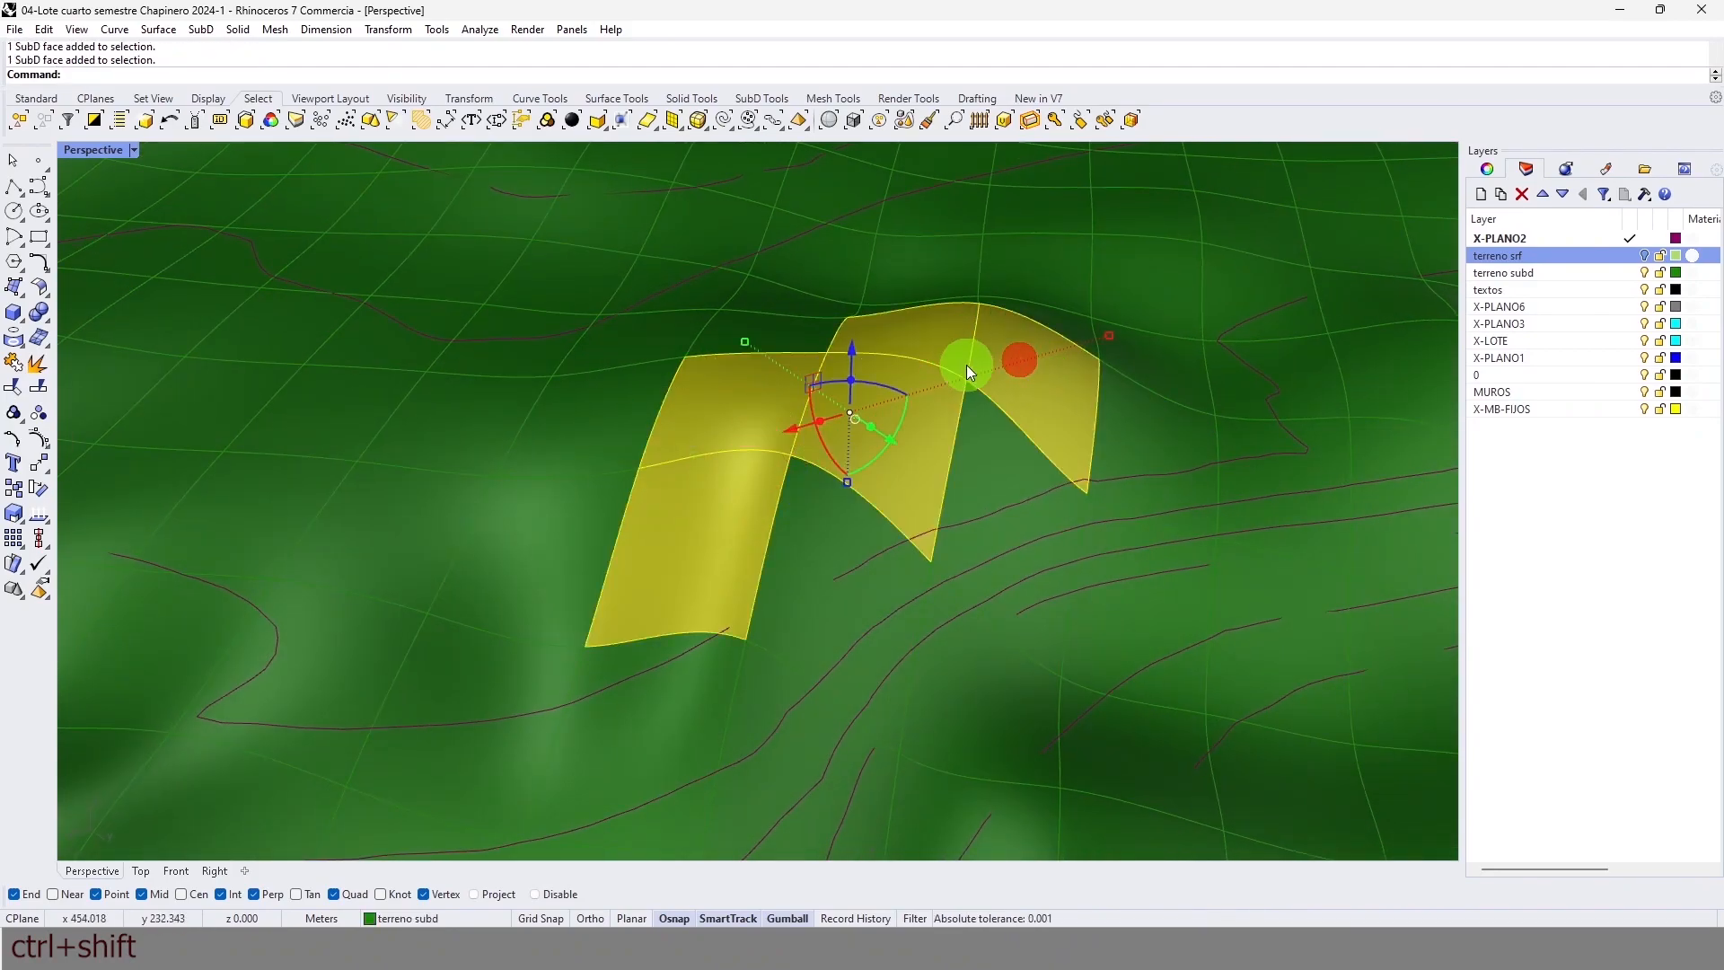
ctrl+shift+click(1150, 433)
drag(897, 369, 1094, 625)
Step: Select the closed lot boundary curve between Calle 60A and Calle 60Bis in the Top view, and inspect it against the terrain in Perspective
right_drag(1094, 624, 839, 455)
right_drag(616, 500, 675, 497)
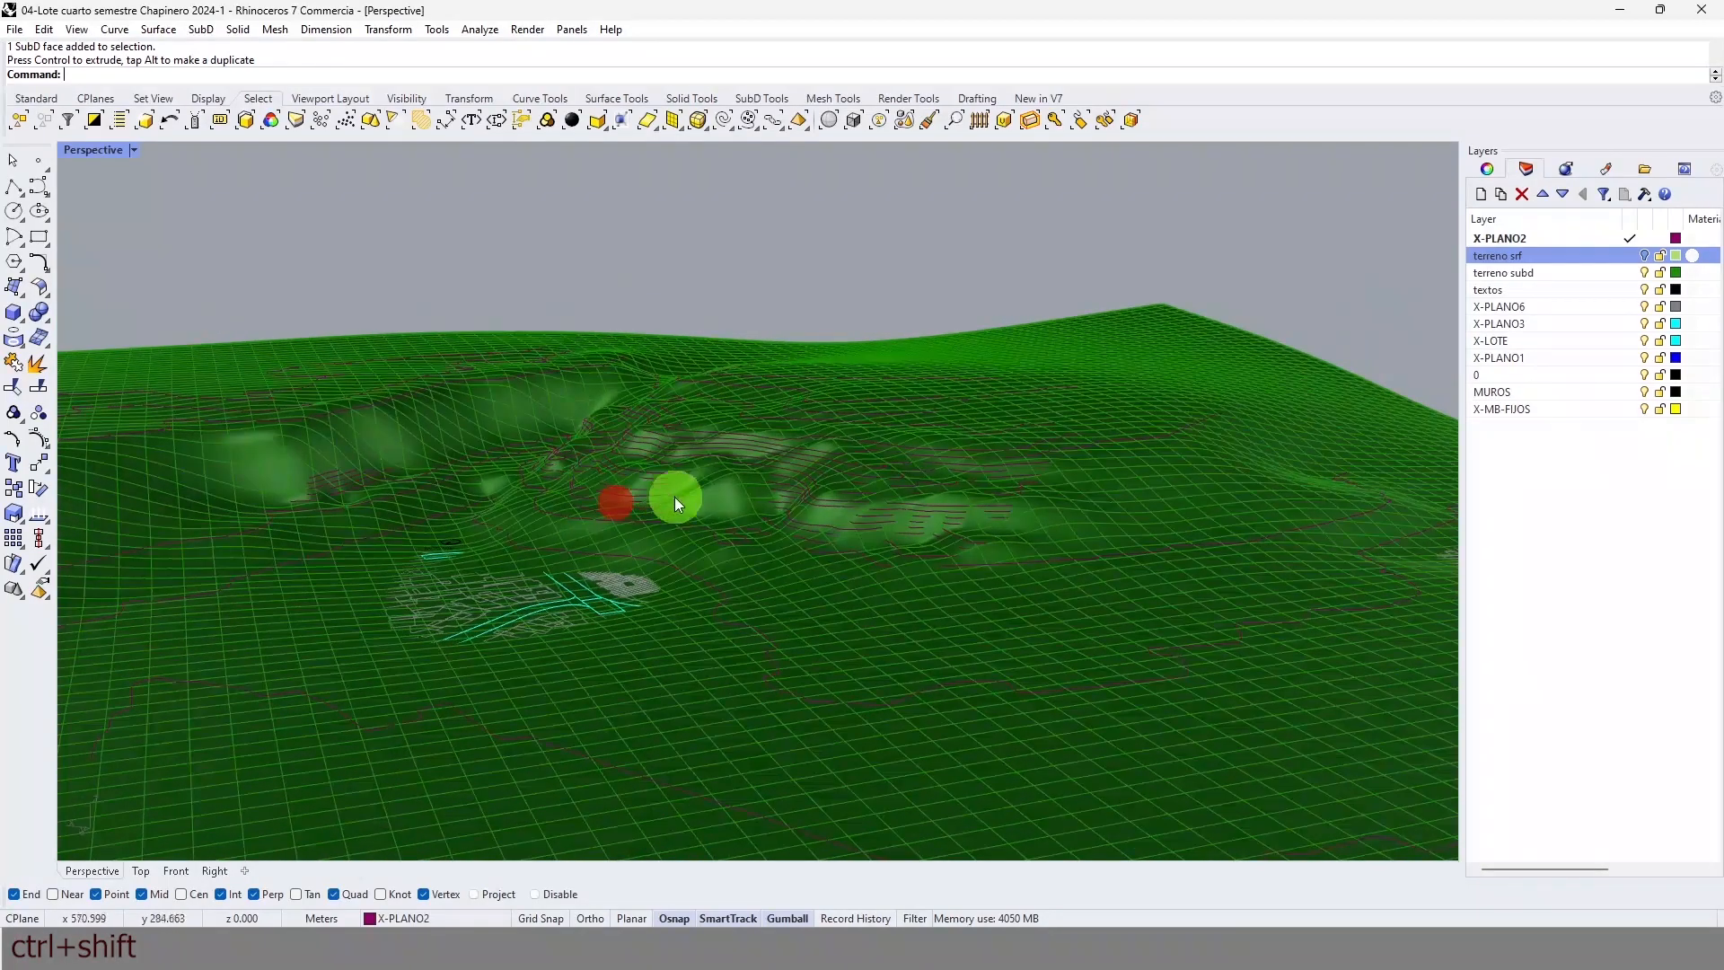
click(140, 873)
scroll(709, 482, up, 5)
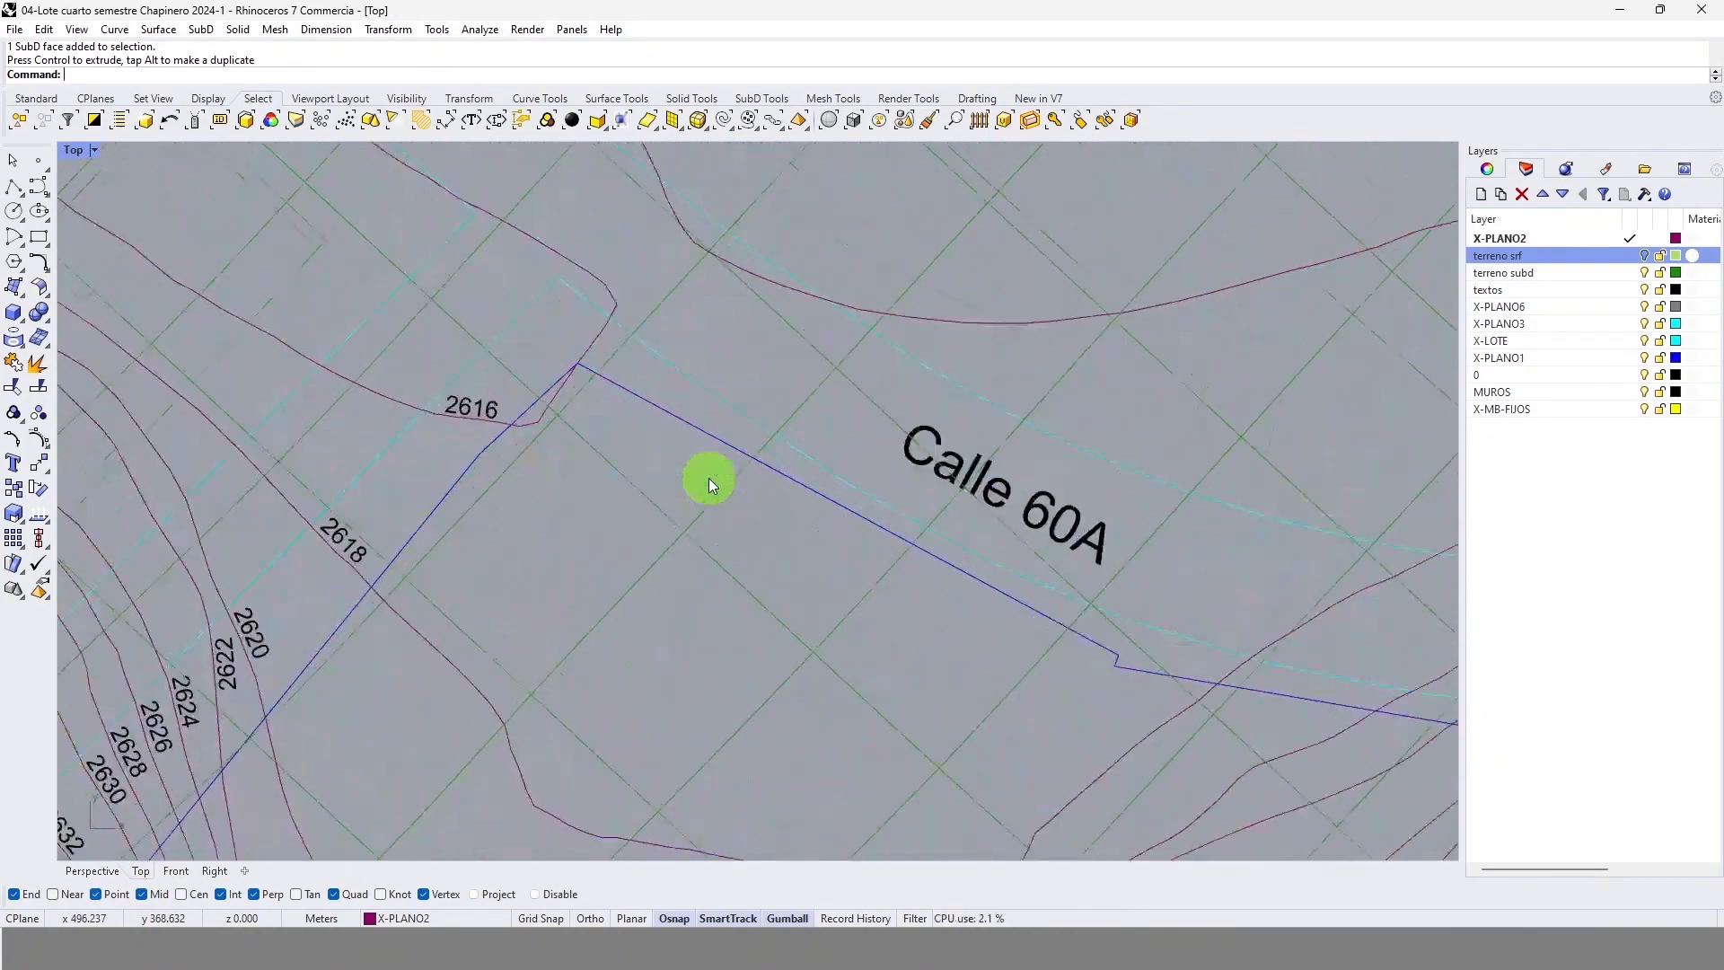
click(699, 430)
scroll(617, 342, down, 3)
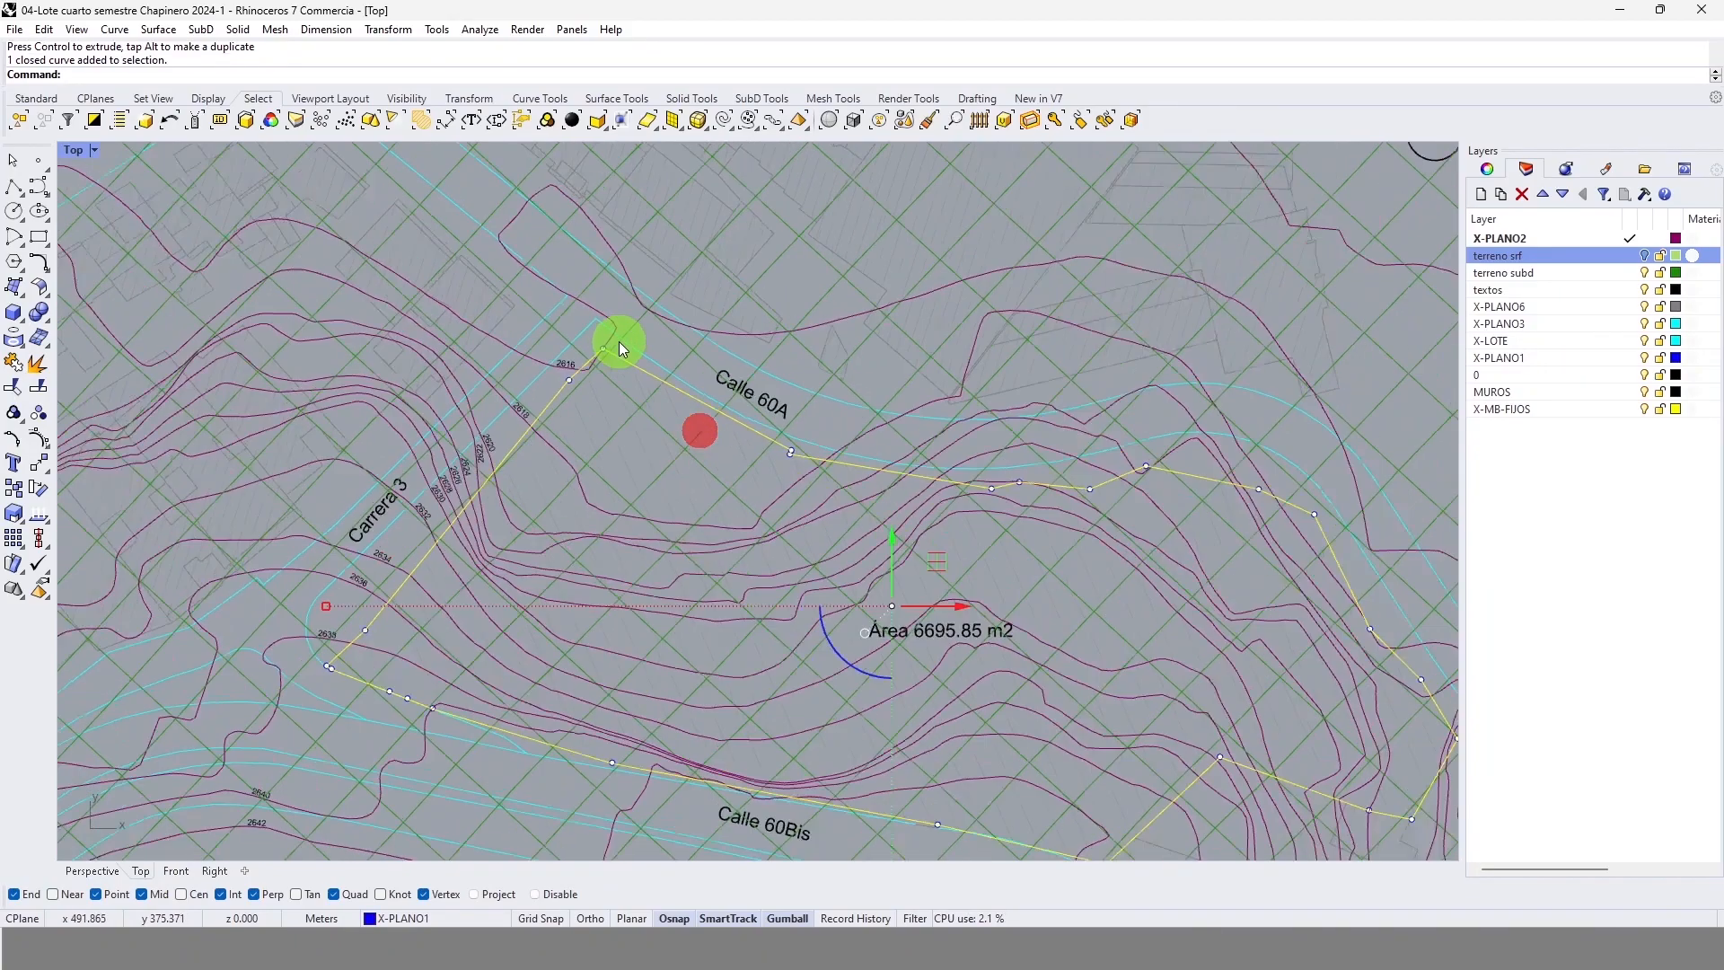
scroll(617, 341, down, 3)
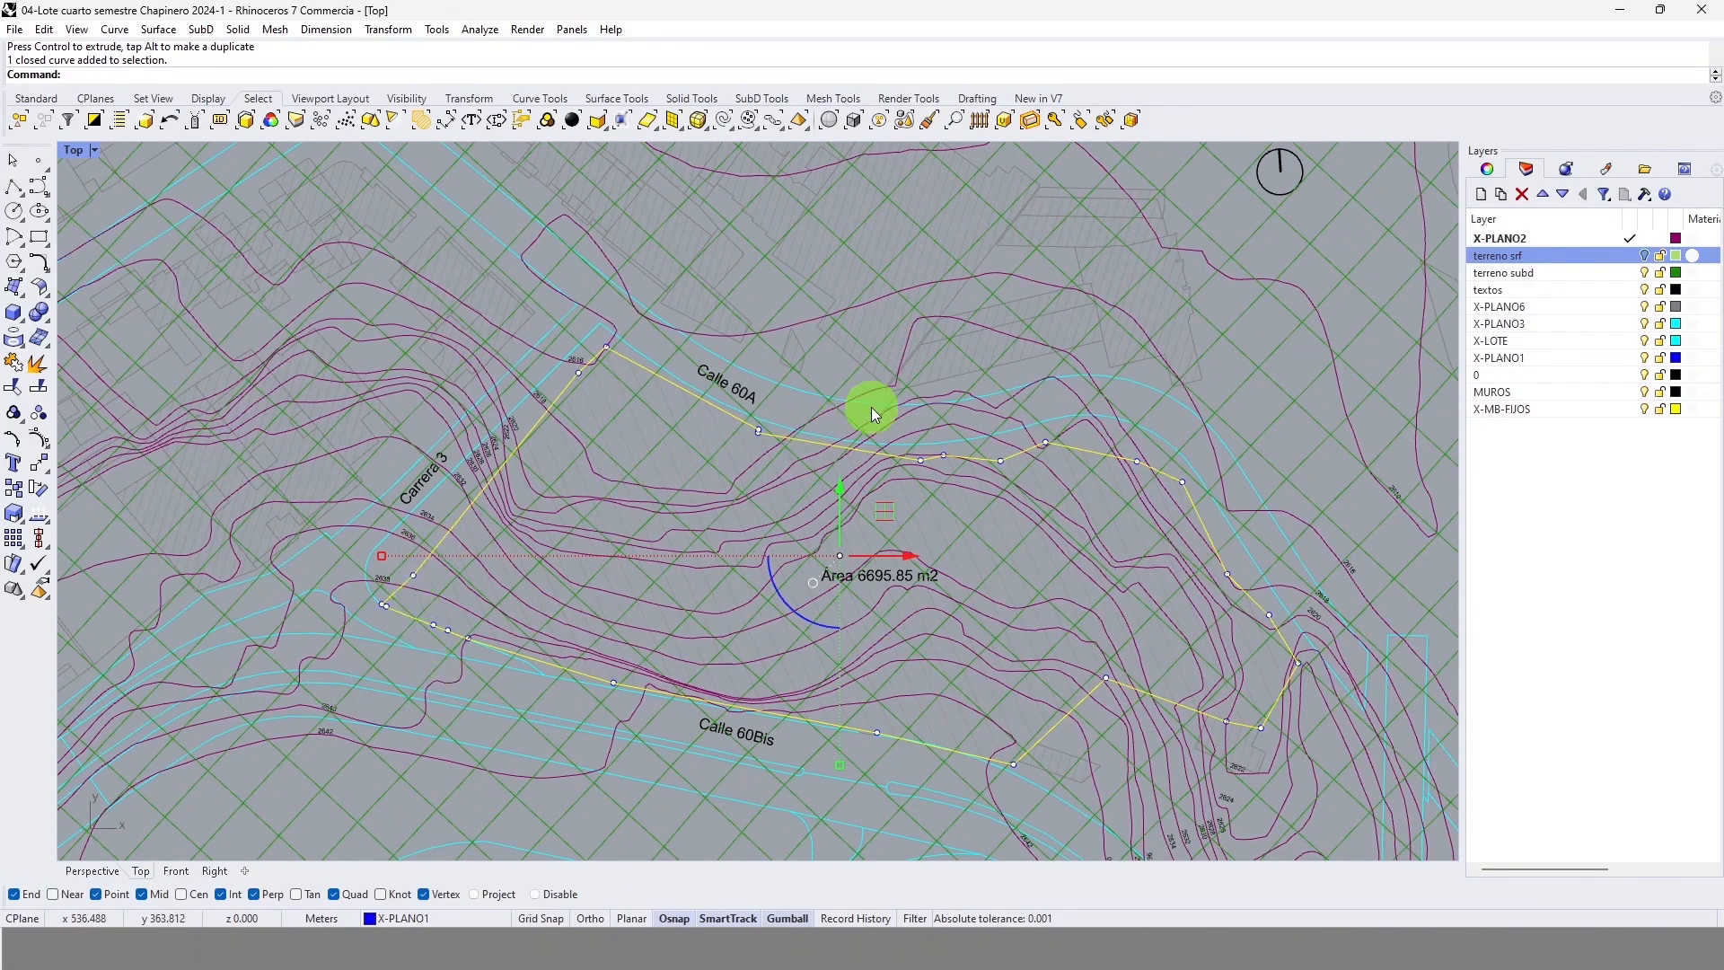
scroll(815, 503, down, 3)
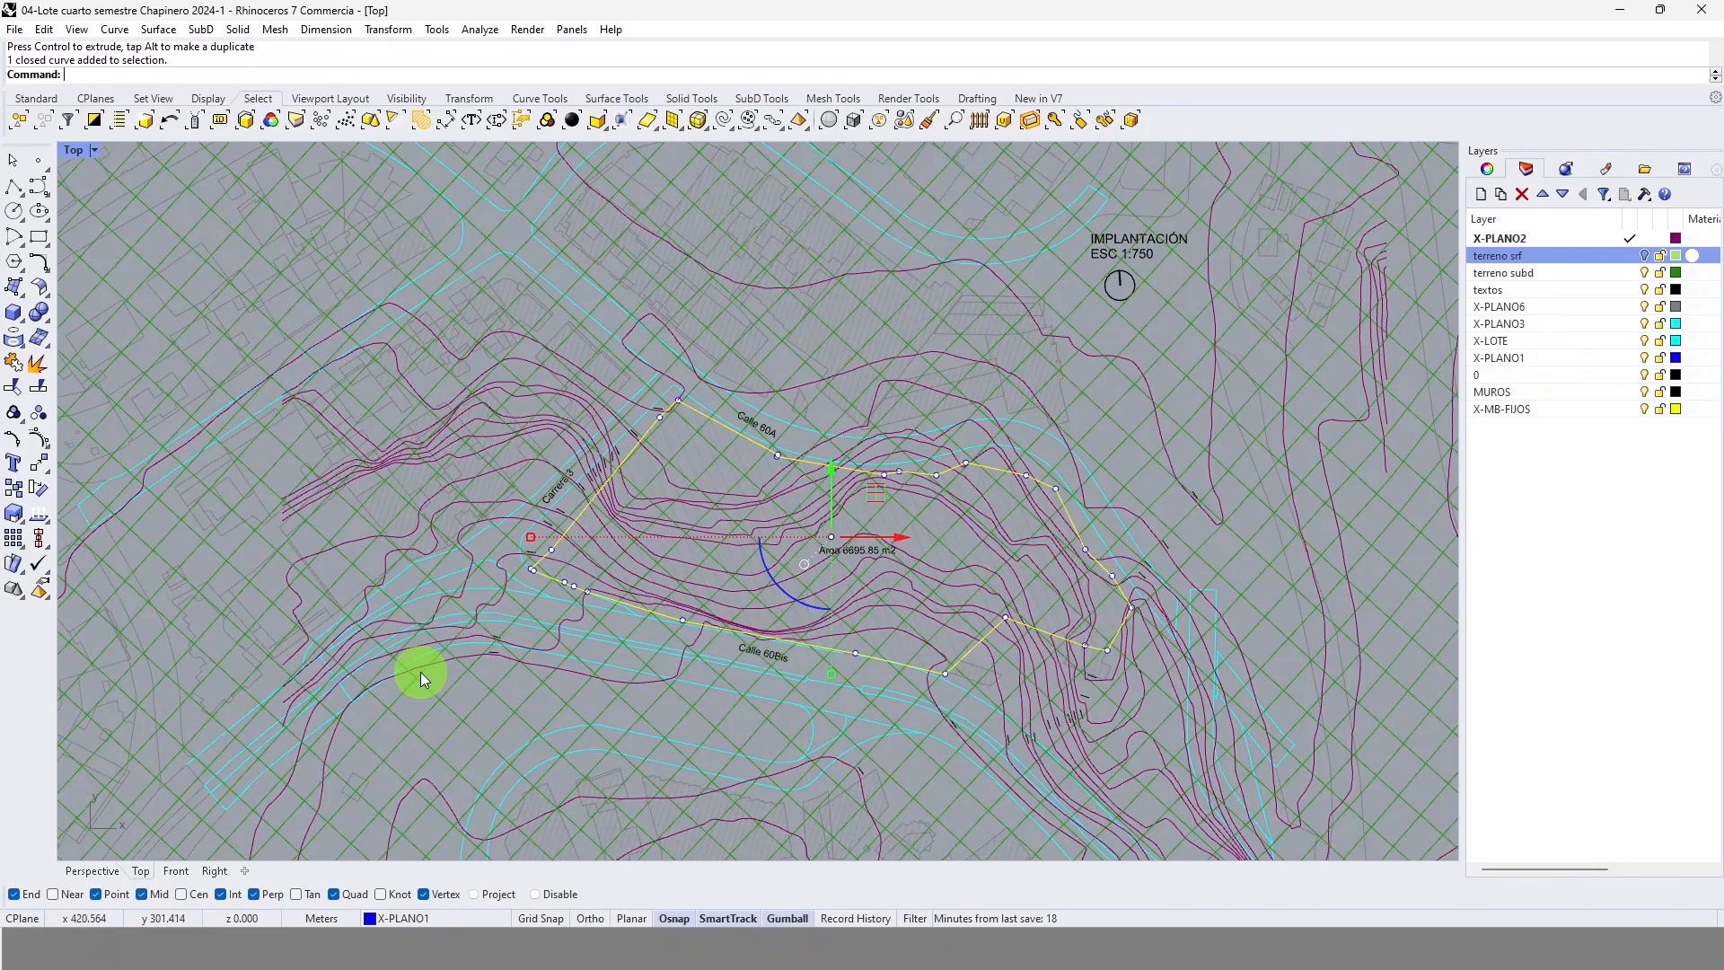
click(91, 870)
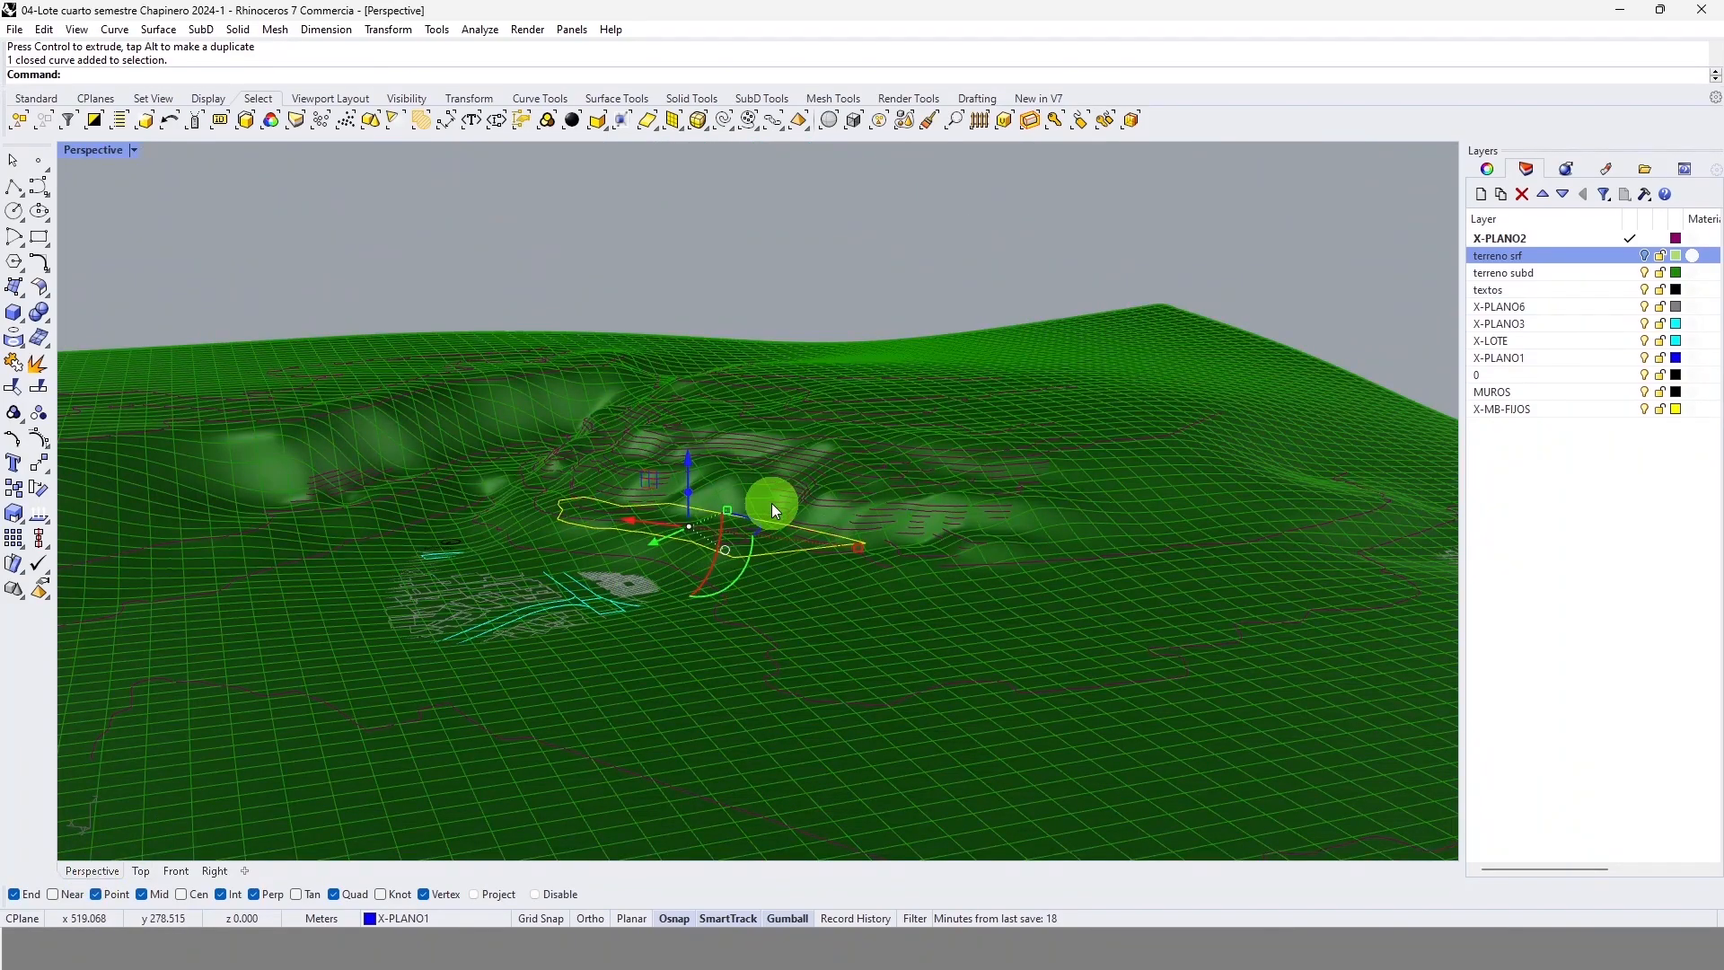
right_drag(827, 608, 877, 634)
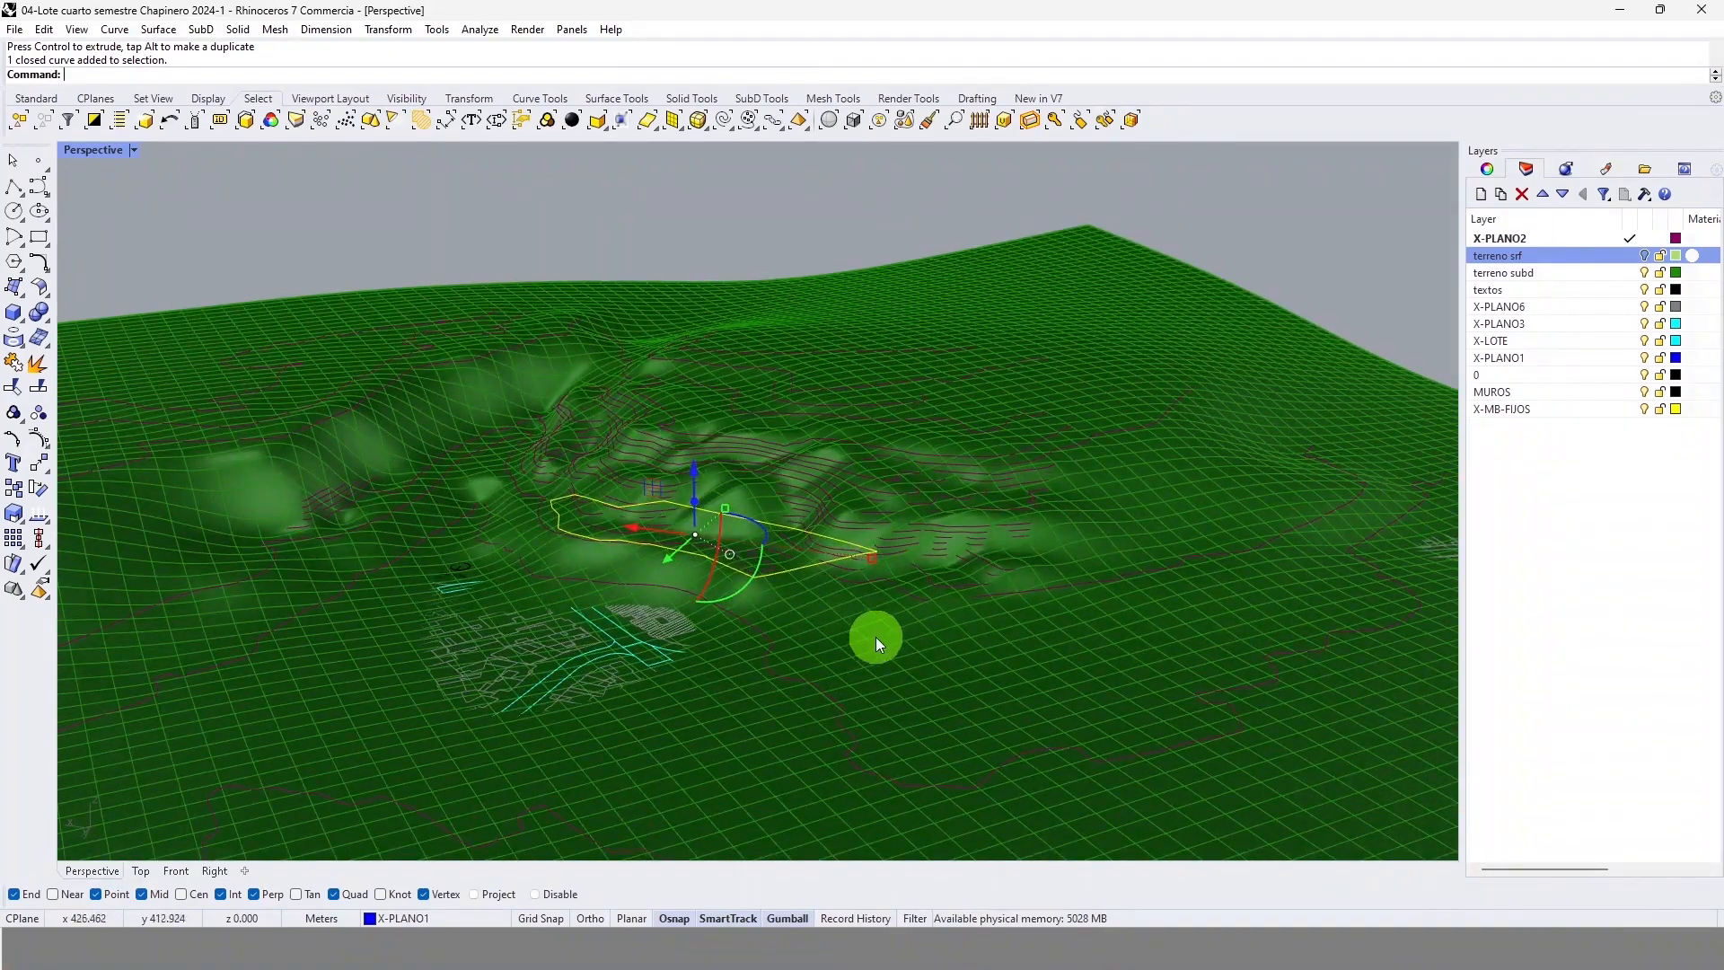
right_drag(655, 616, 640, 656)
ctrl+right_drag(756, 440, 569, 569)
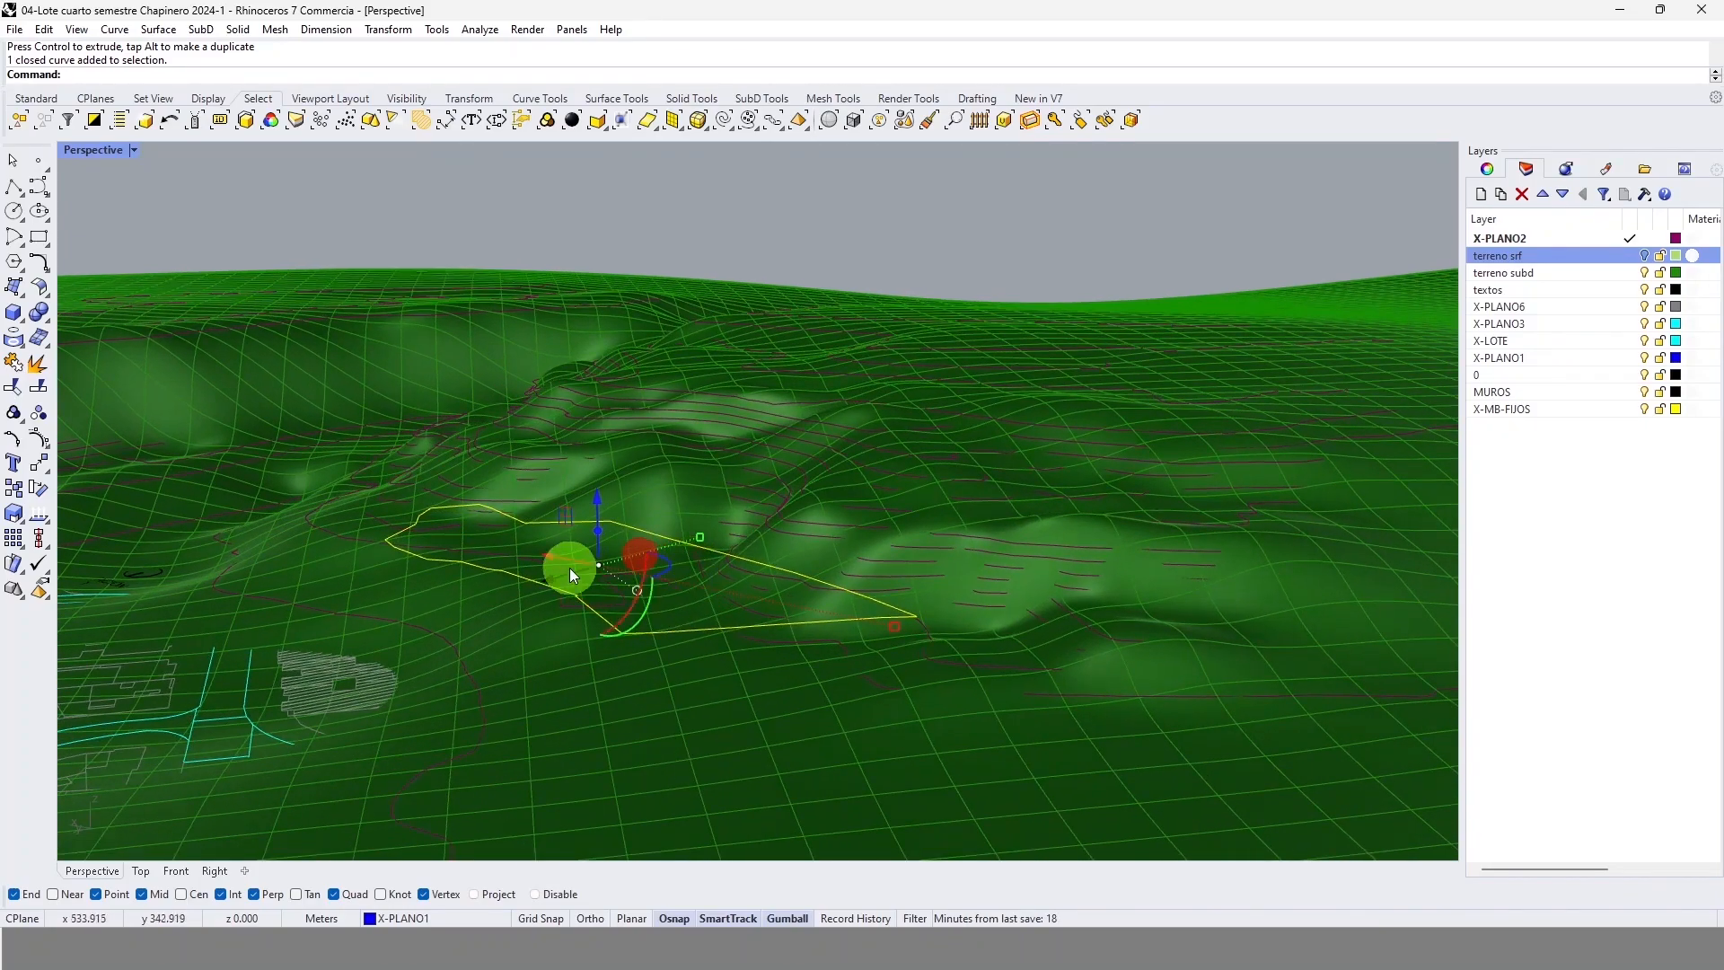
scroll(583, 566, up, 2)
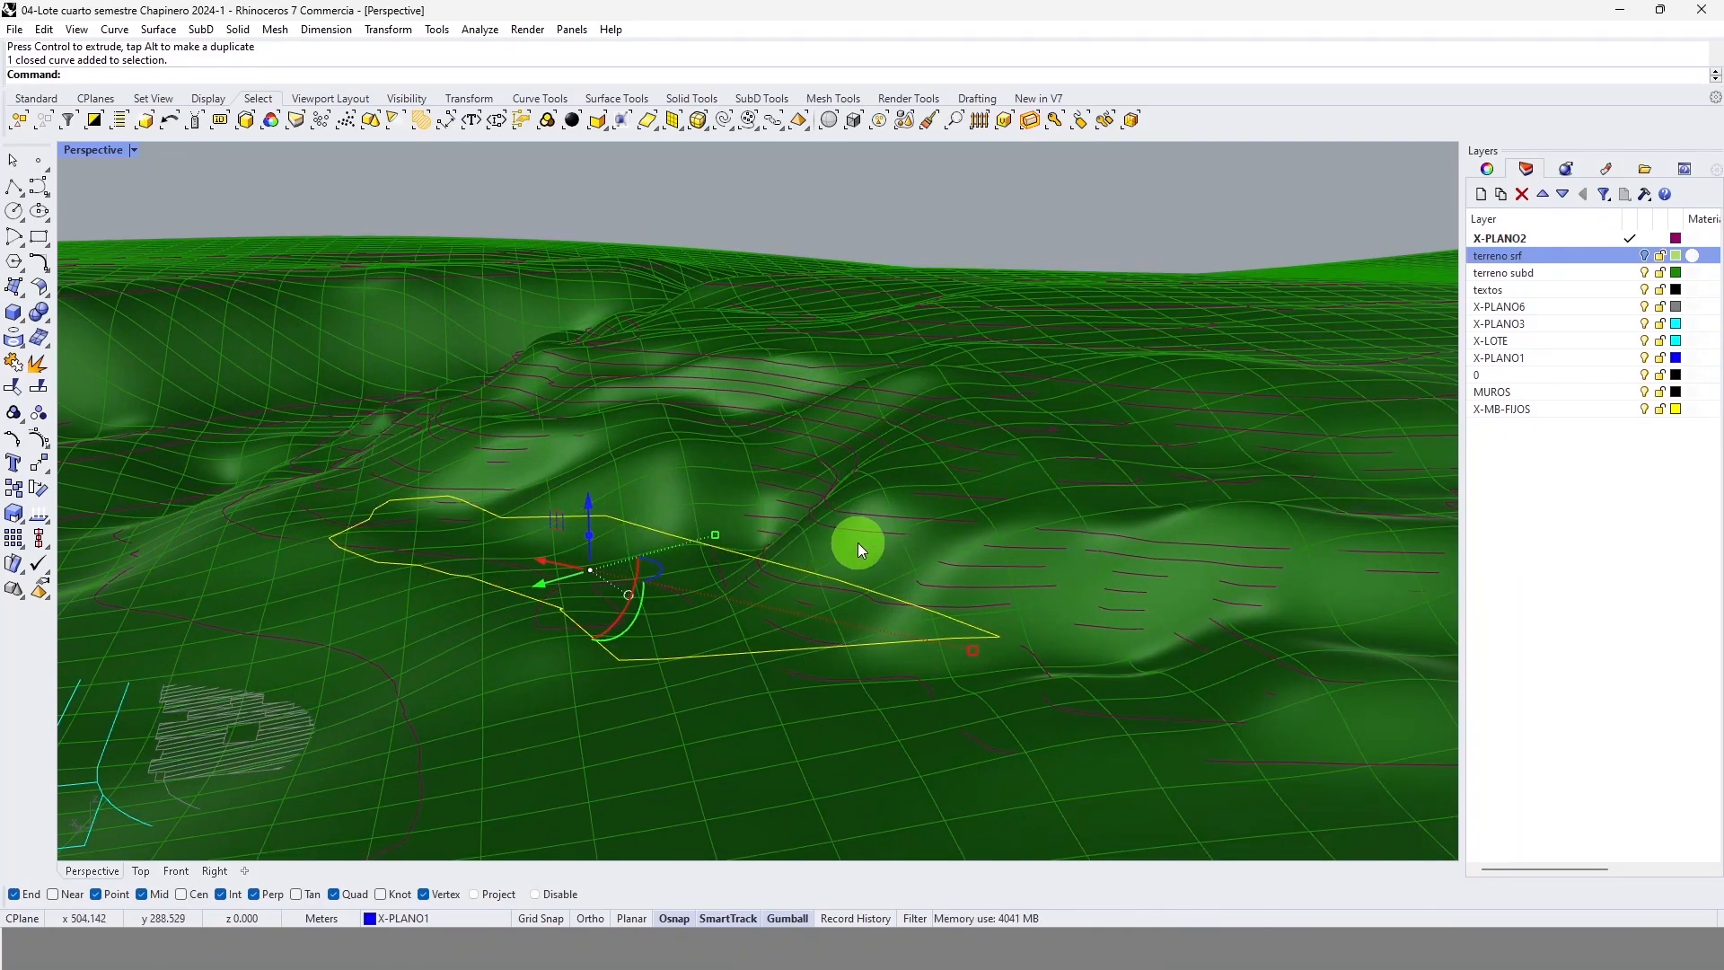